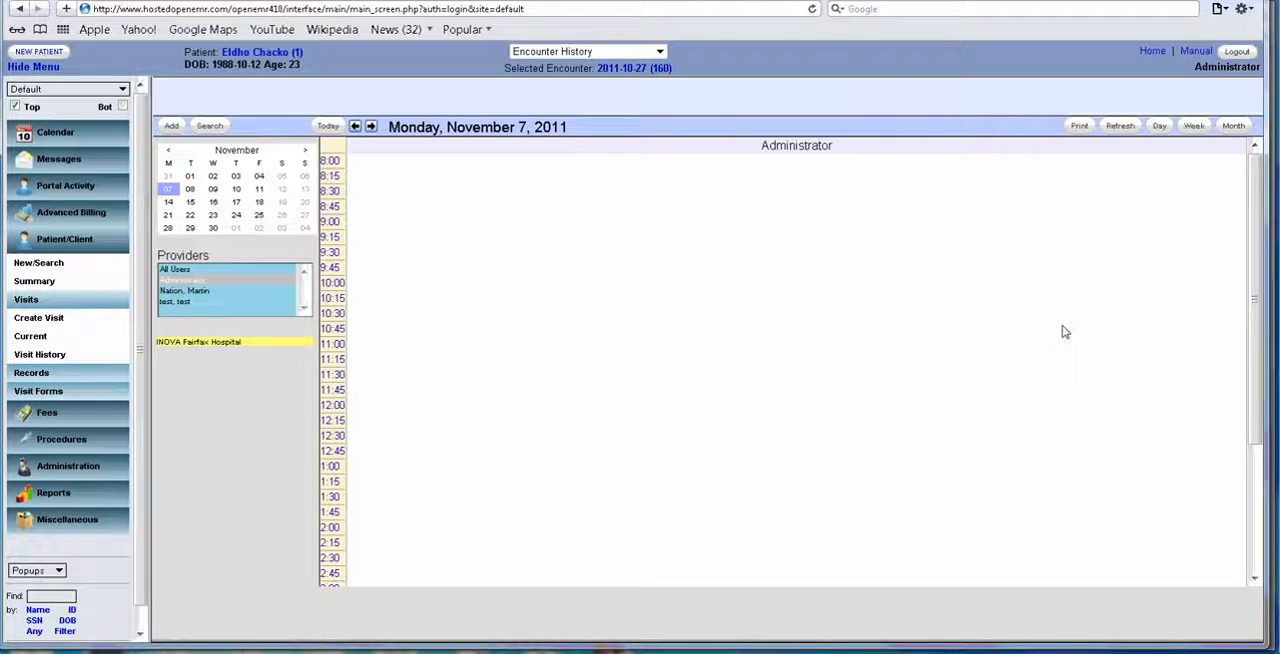
Start a new encounter for the last patient in the full patient list.
left_click(34, 631)
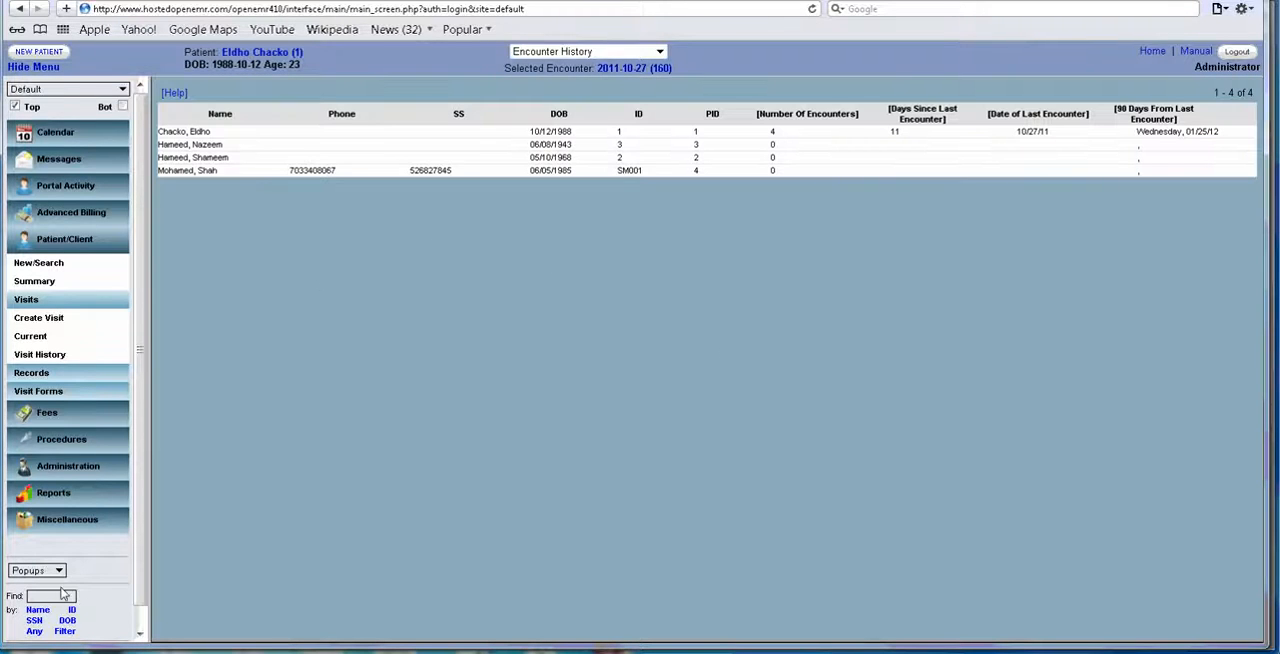
left_click(668, 178)
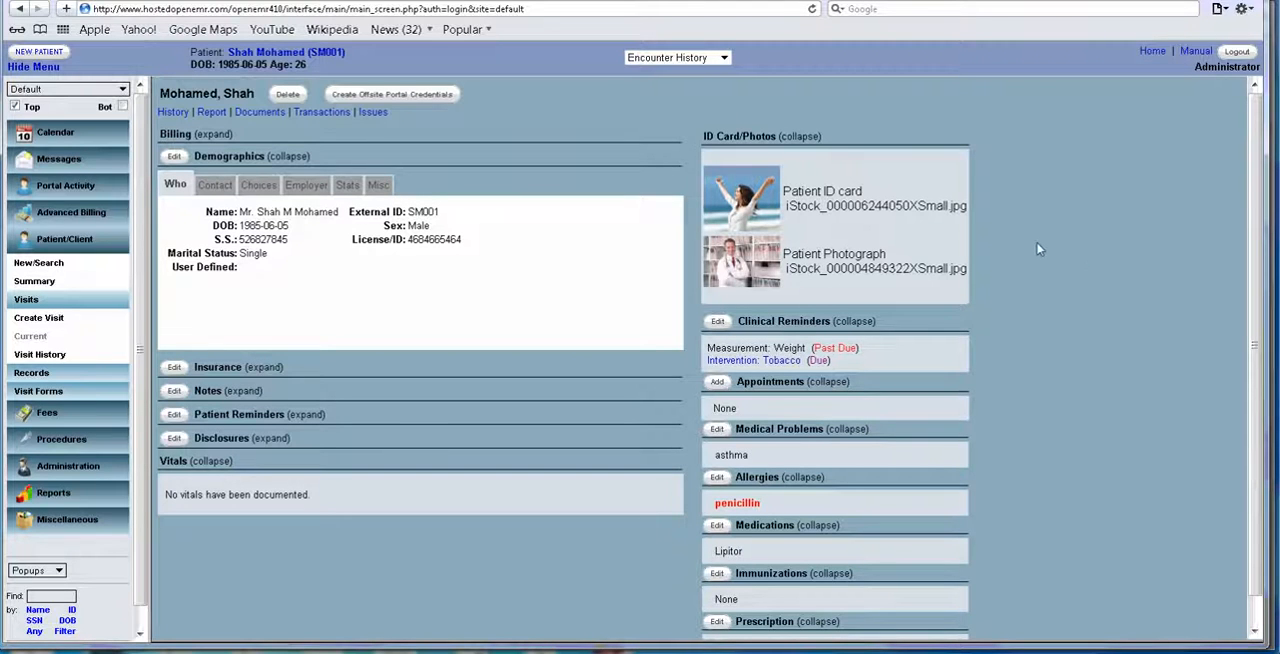
left_click(724, 58)
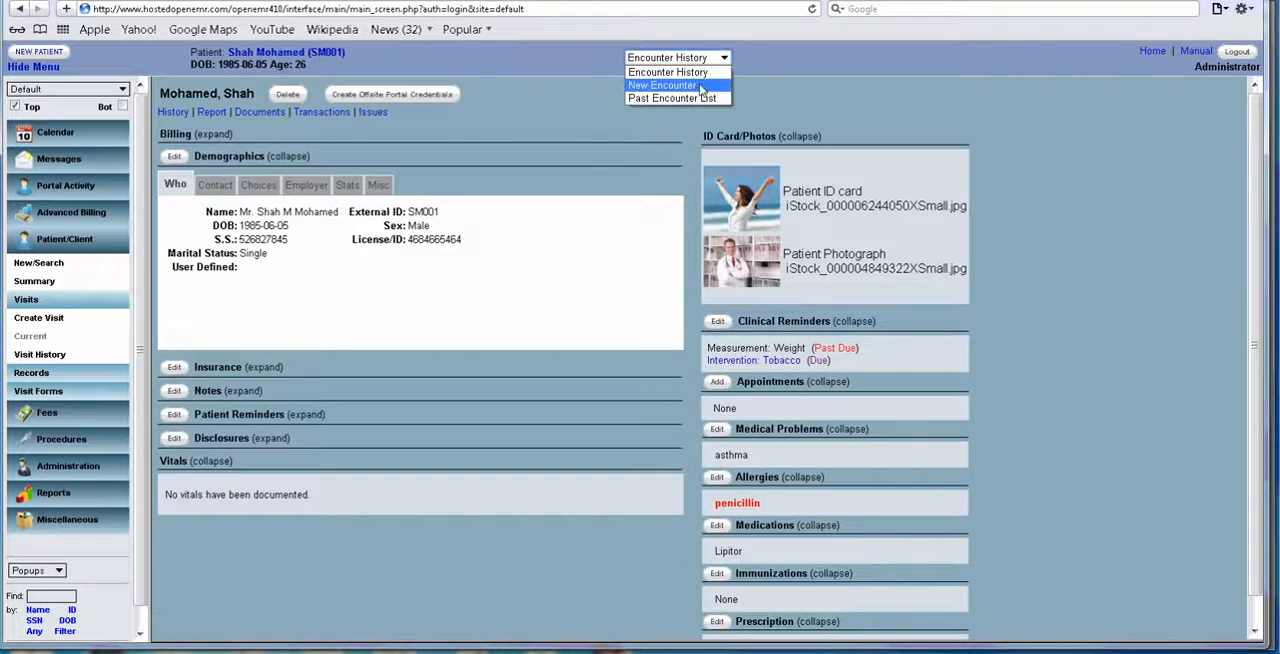
left_click(700, 87)
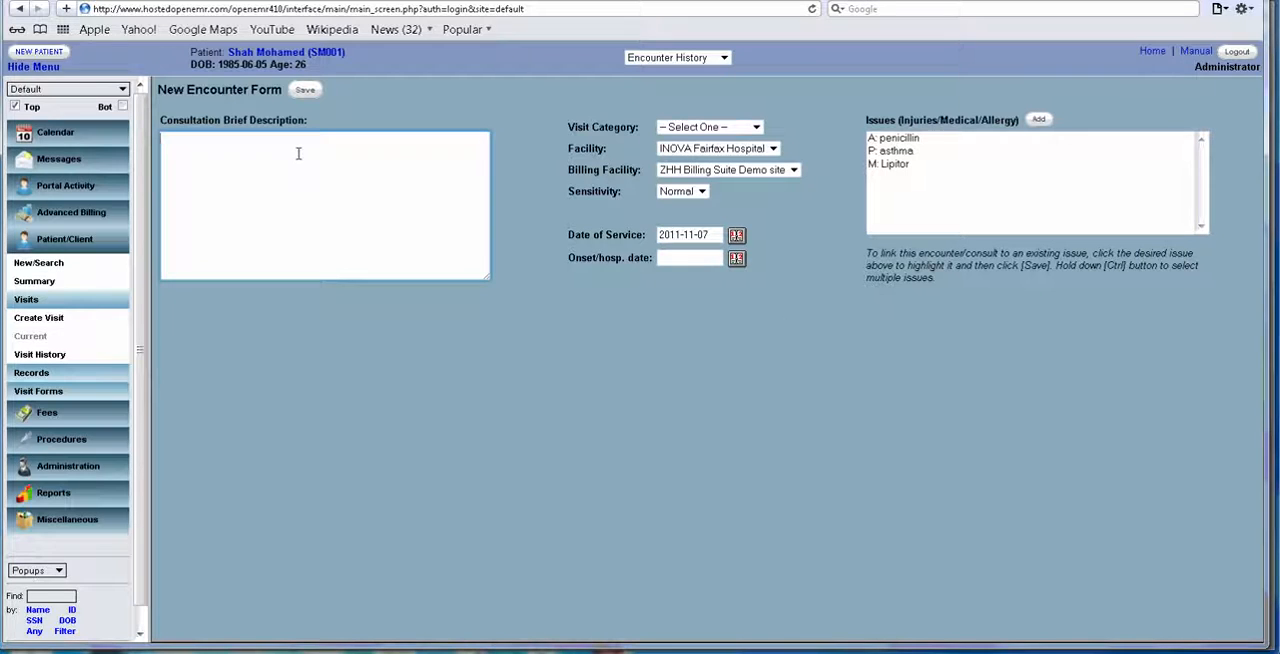
Describe the consultation as "Chest pain" with visit category Established Patient, facility INOVA Fairfax Hospital and Normal sensitivity.
type("Chest pain")
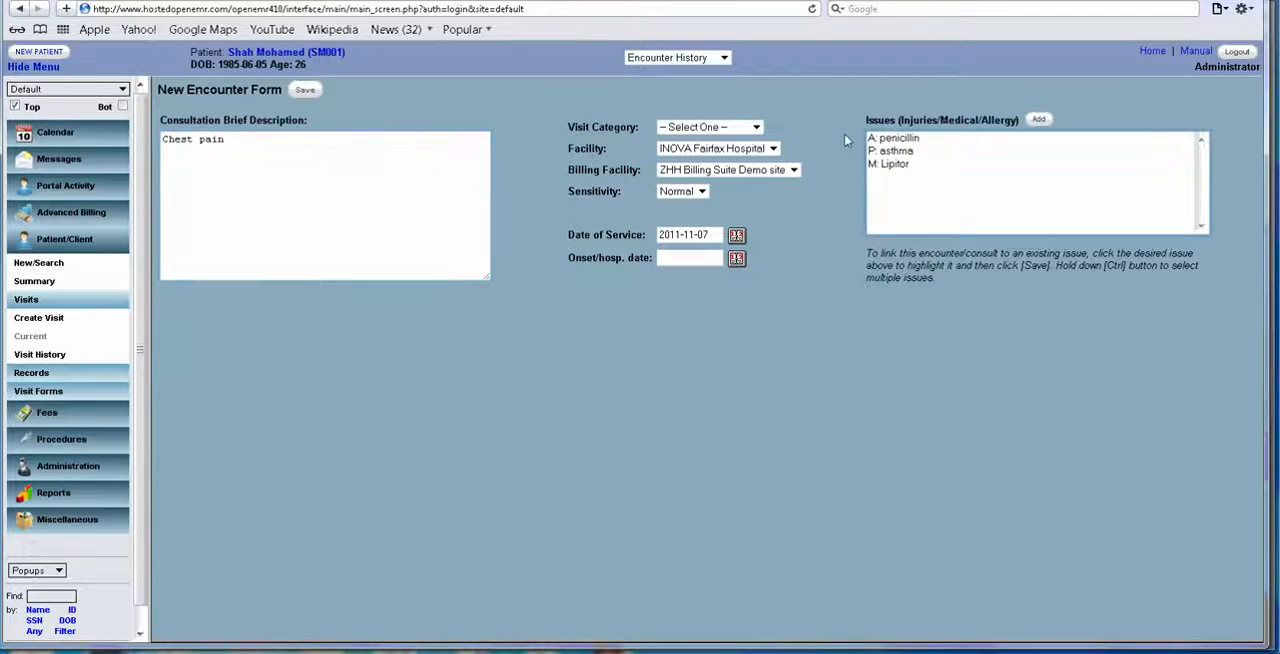
left_click(756, 127)
left_click(745, 149)
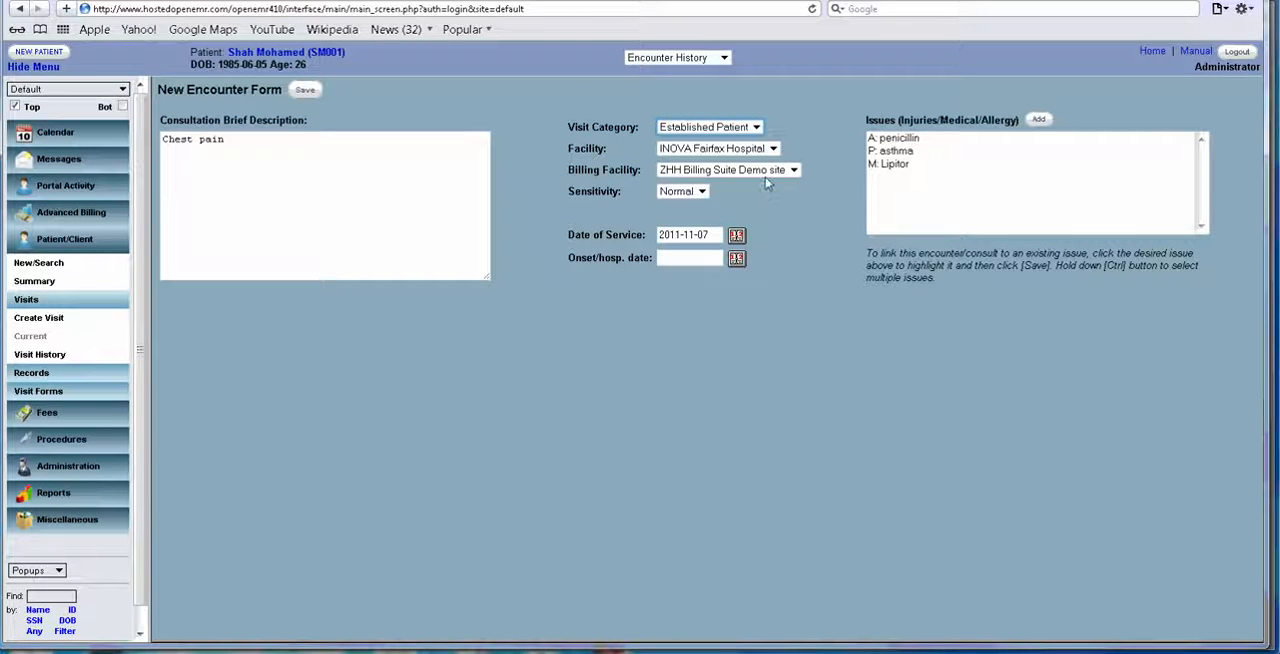
left_click(773, 149)
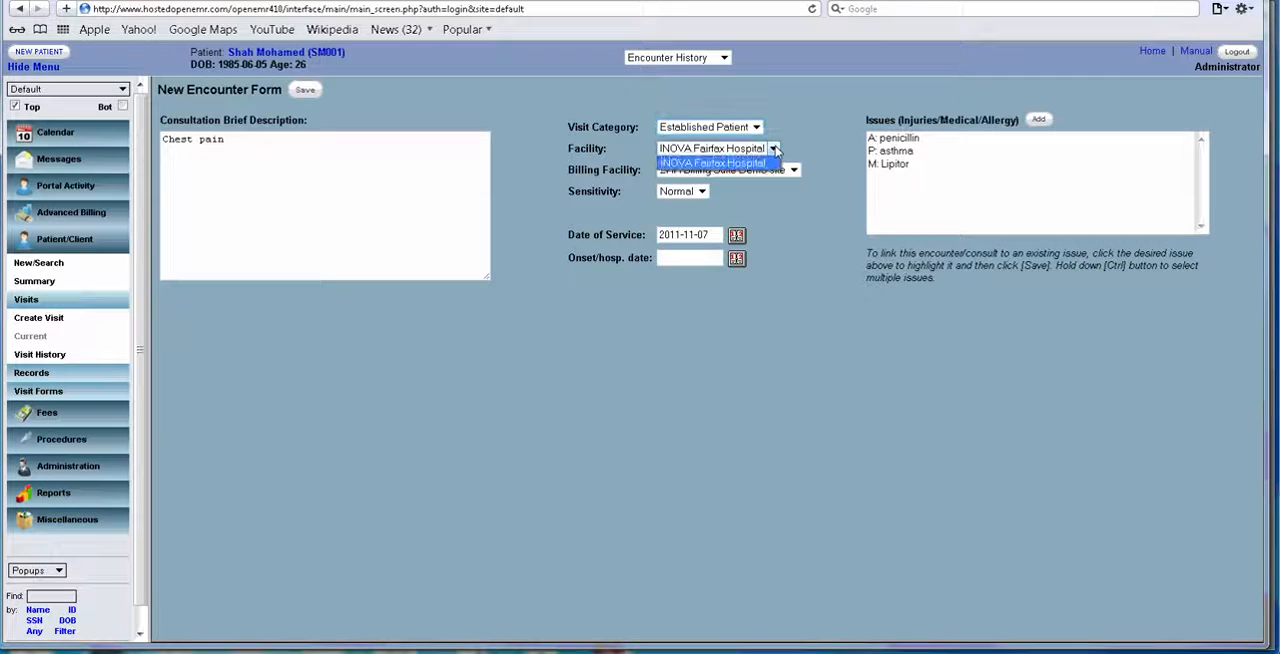
left_click(770, 171)
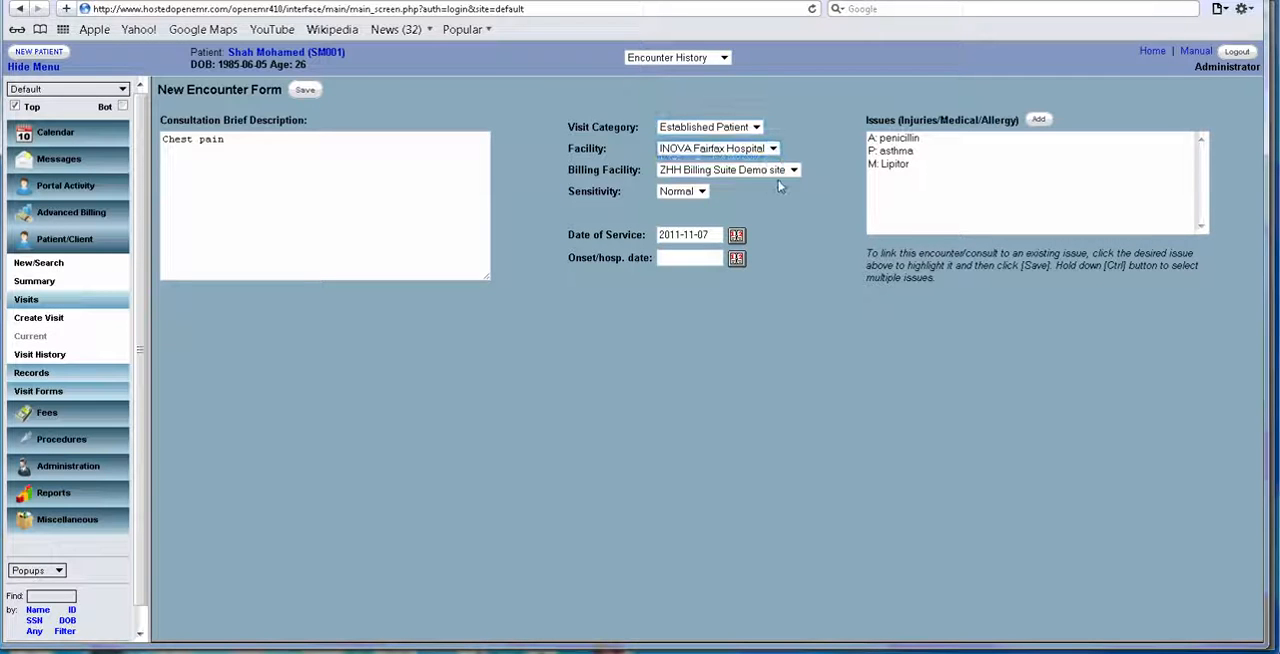
left_click(702, 193)
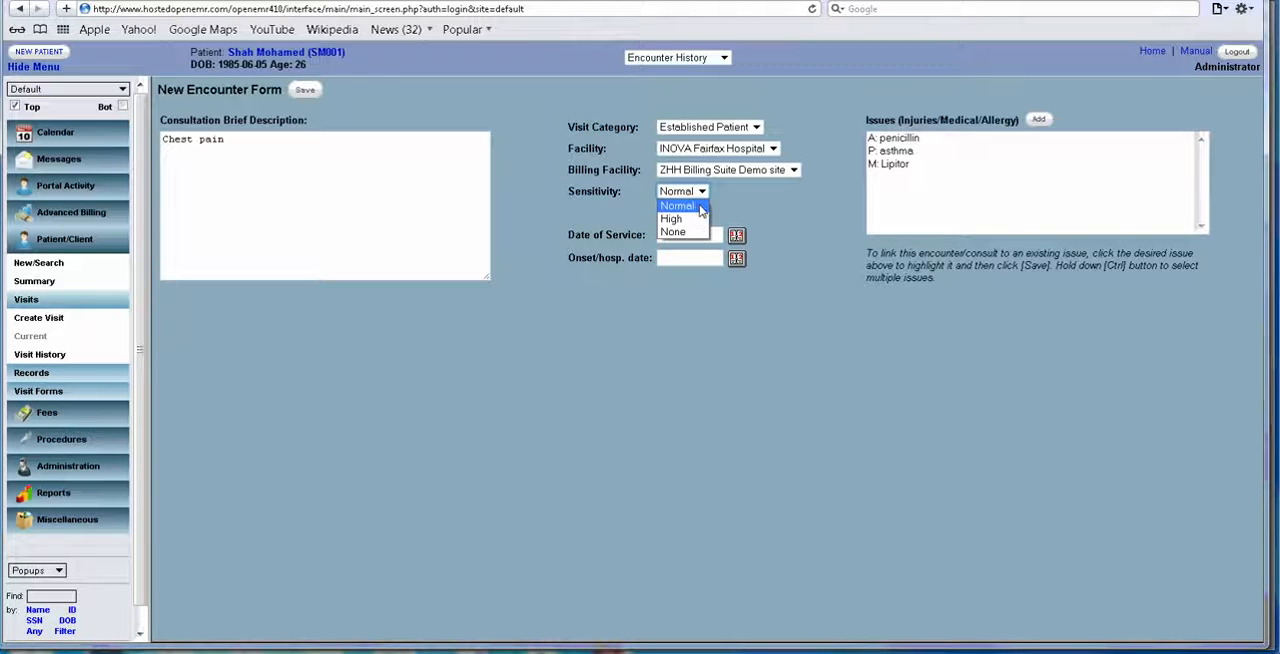
left_click(775, 189)
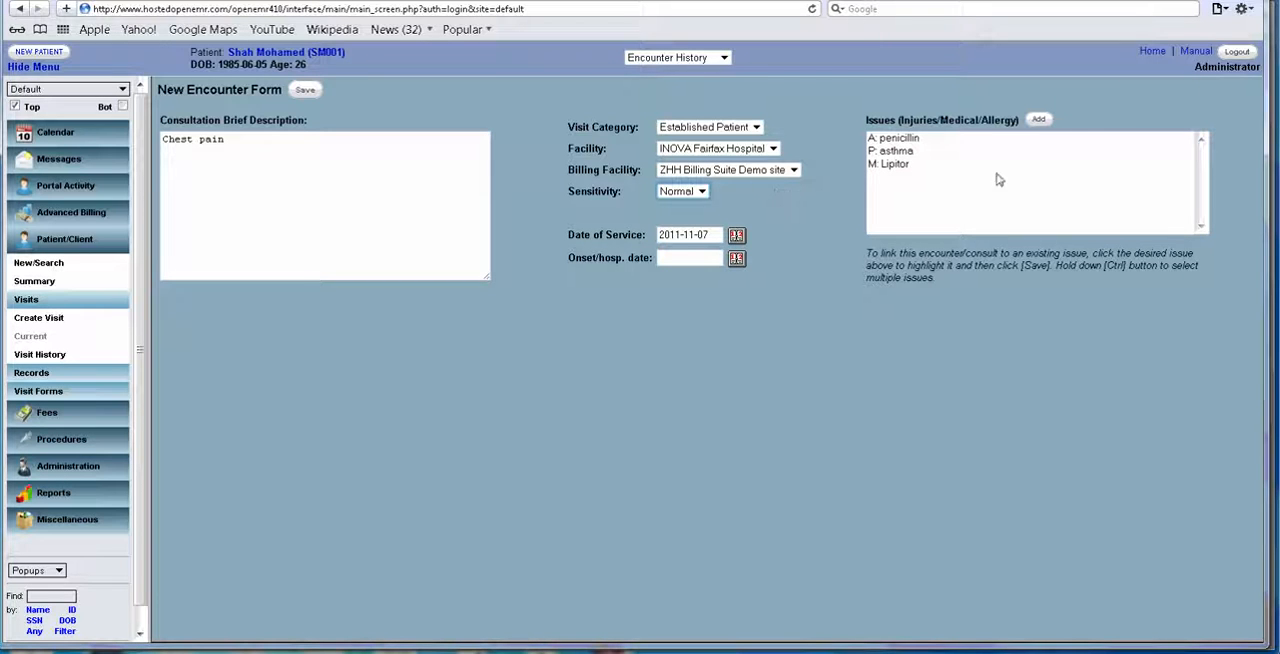
Link the Lipitor medication issue to the encounter and save the encounter form.
left_click(908, 140)
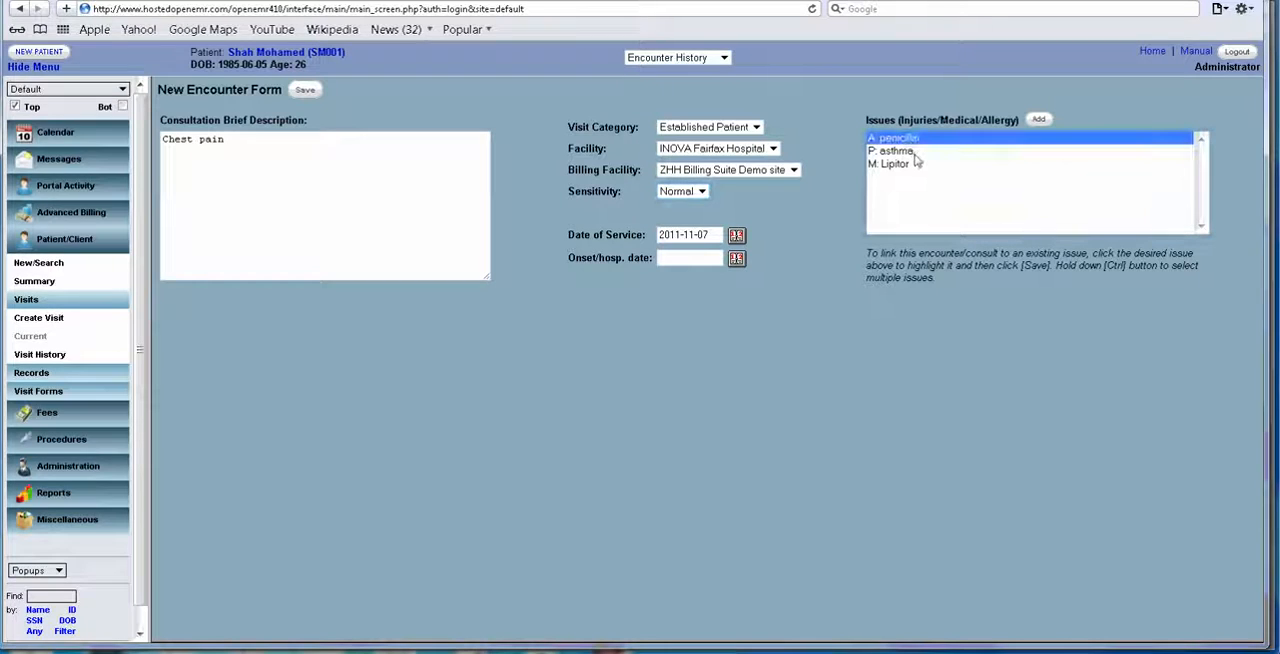
left_click(913, 152)
left_click(916, 165)
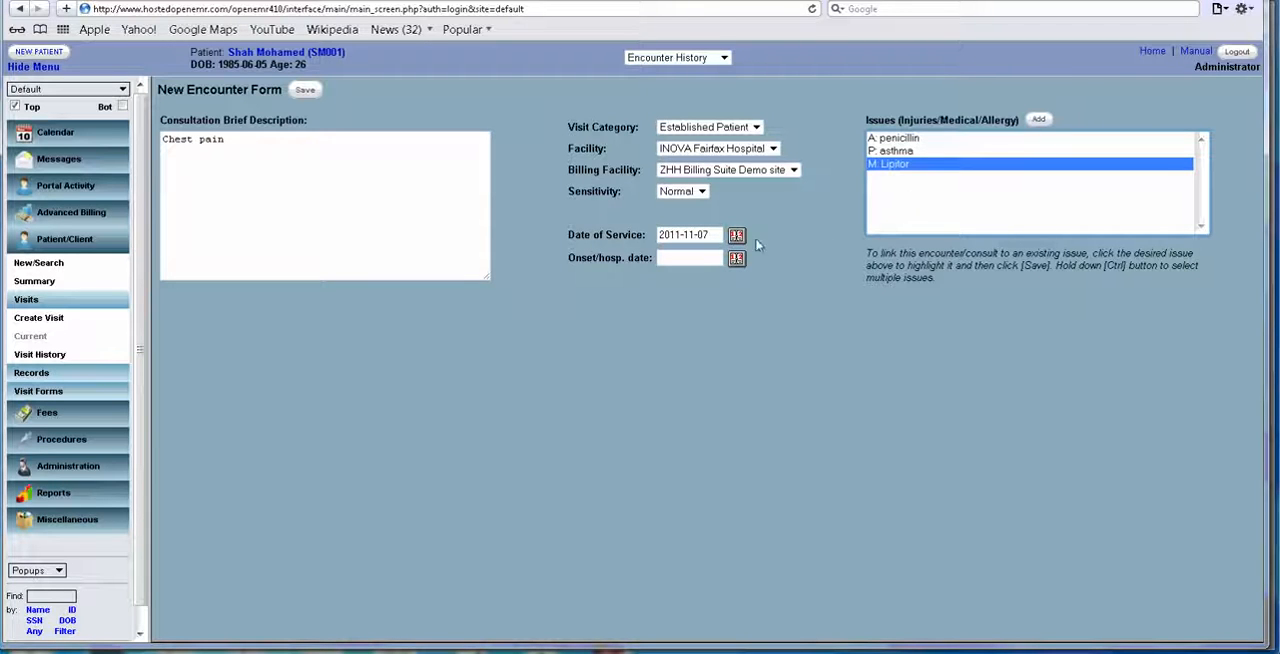
left_click(305, 90)
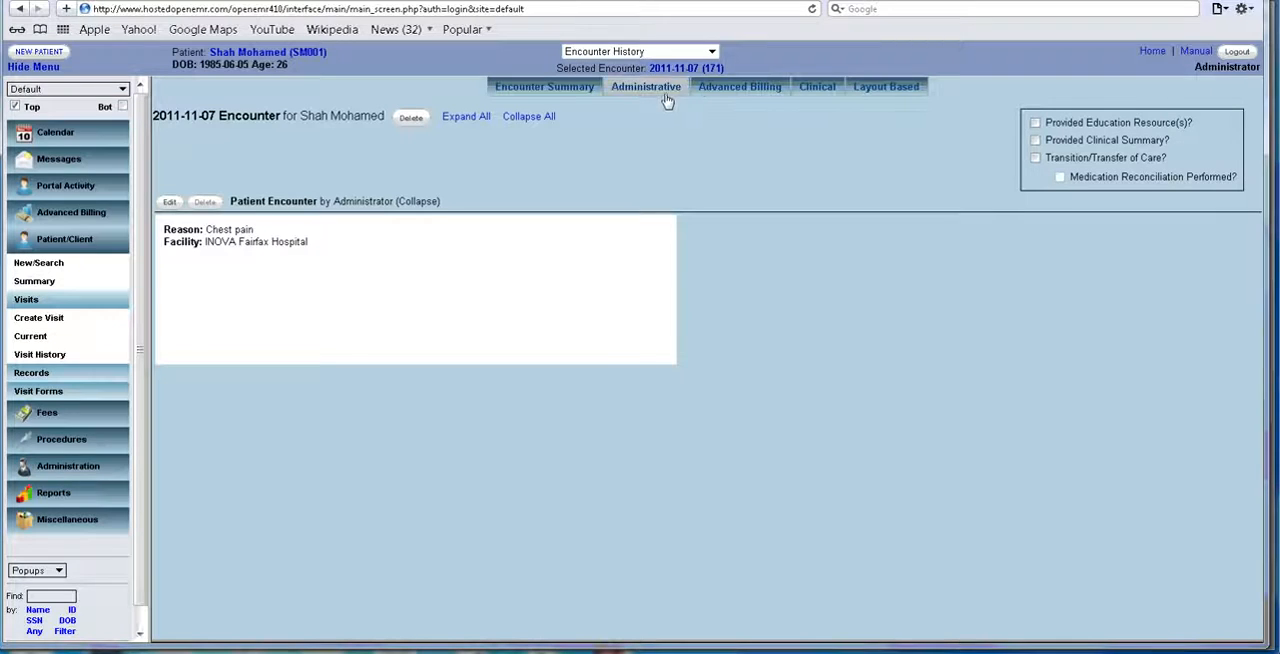
Add a Vitals form to the encounter with a weight of 200 lbs and a height of 72 in.
mouse_move(817, 90)
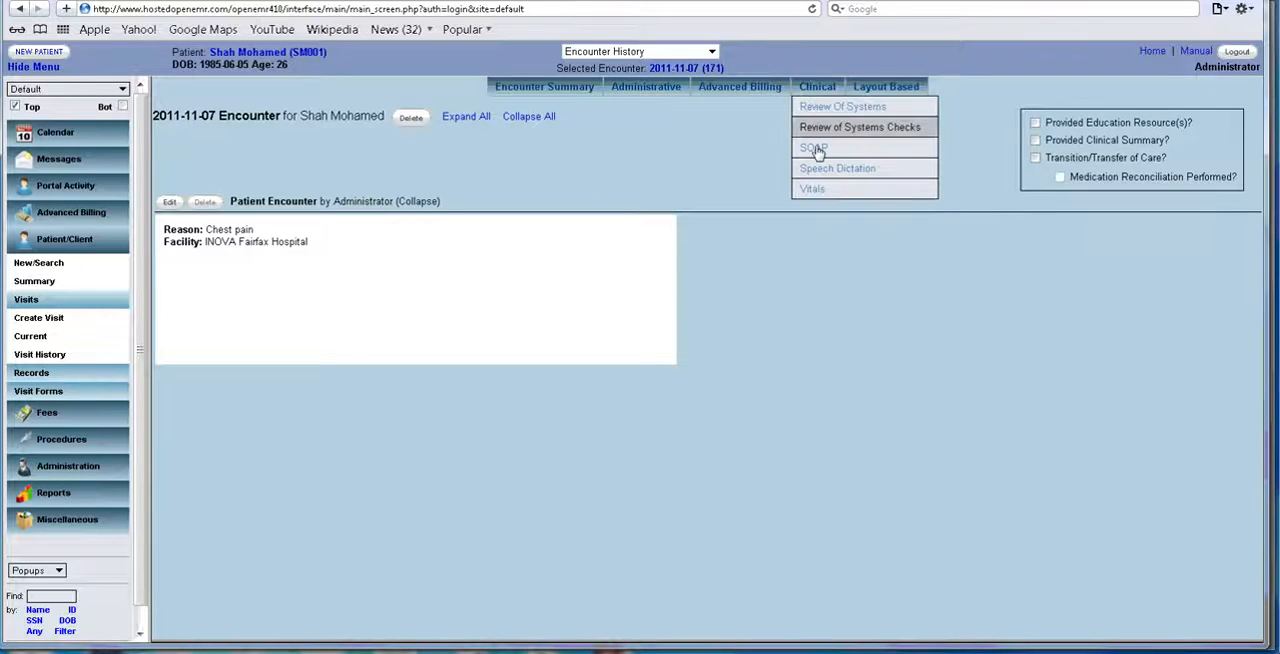
left_click(812, 189)
left_click(360, 184)
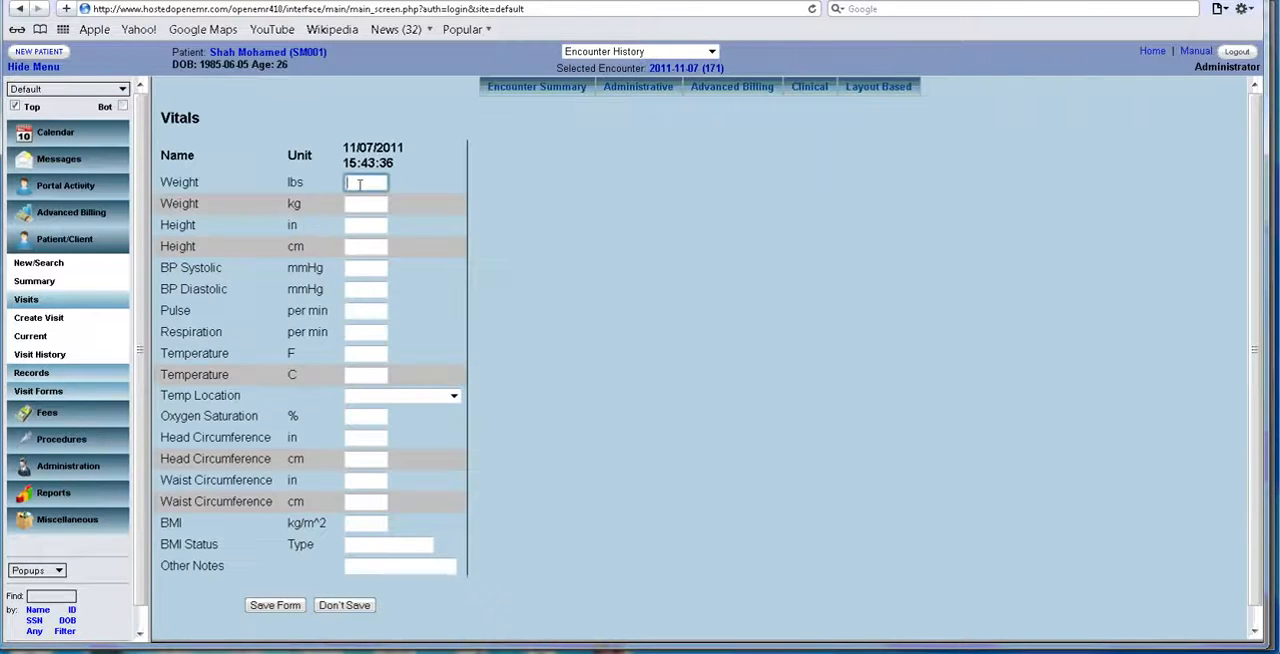
type("200")
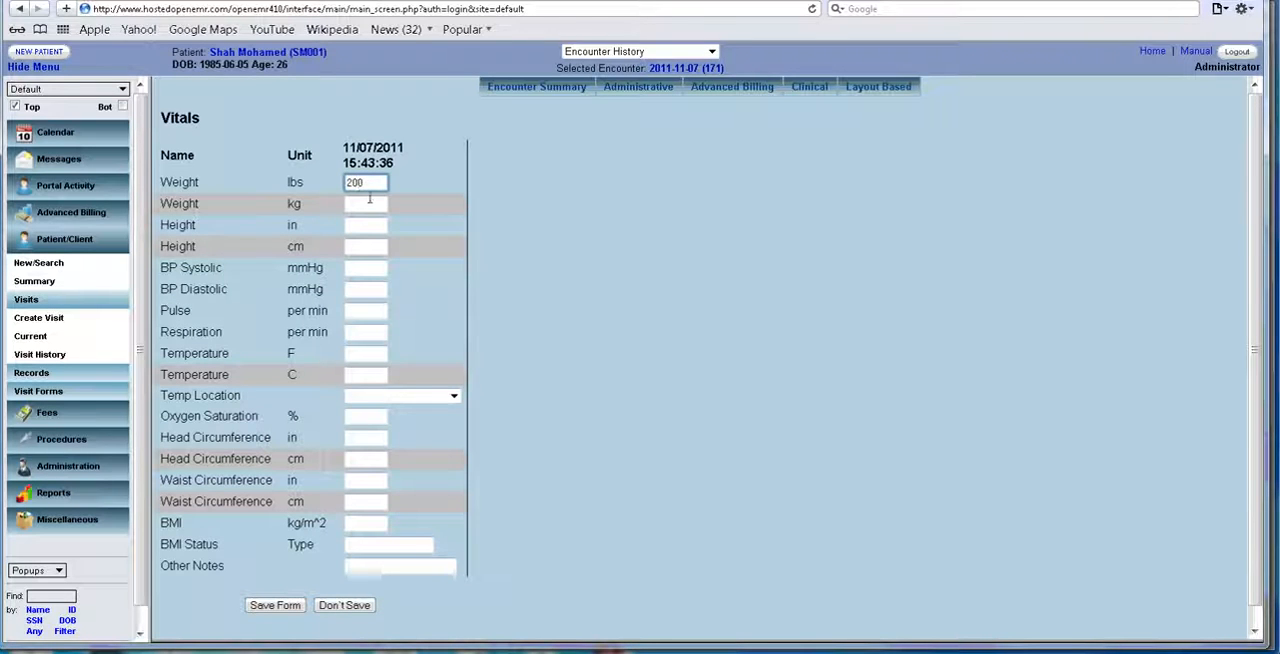
left_click(372, 226)
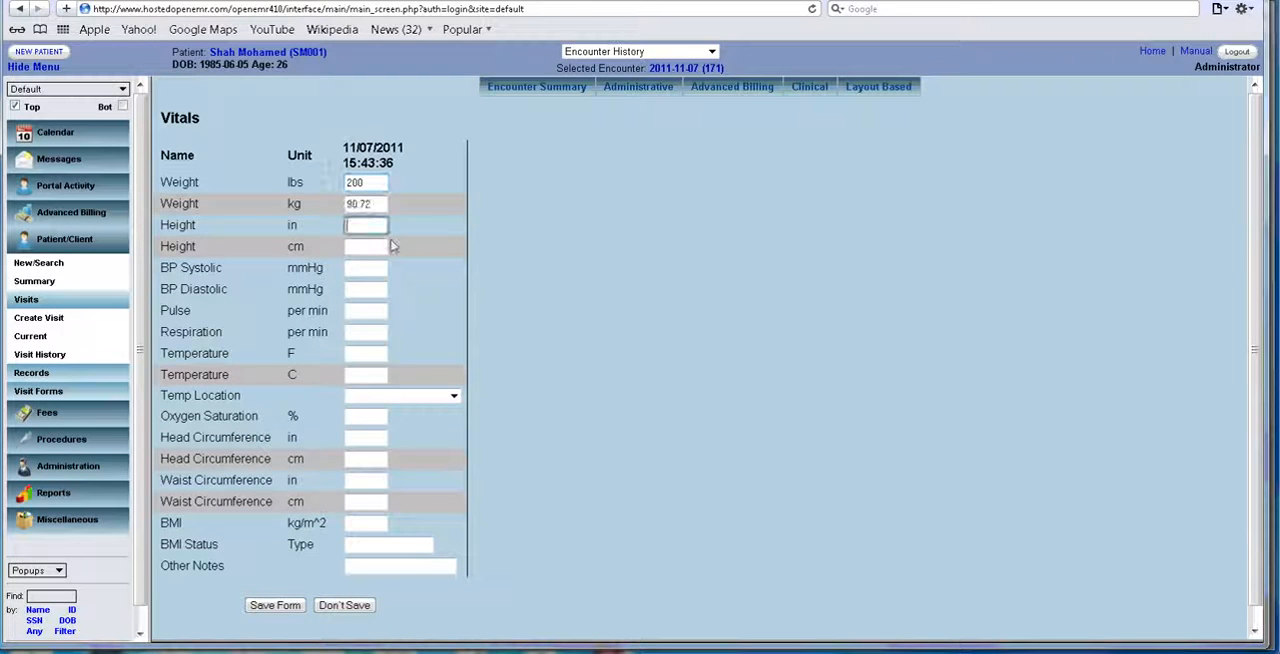
type("72")
Enter a systolic blood pressure of 110 and a diastolic of 80 mmHg, and save the vitals.
left_click(396, 272)
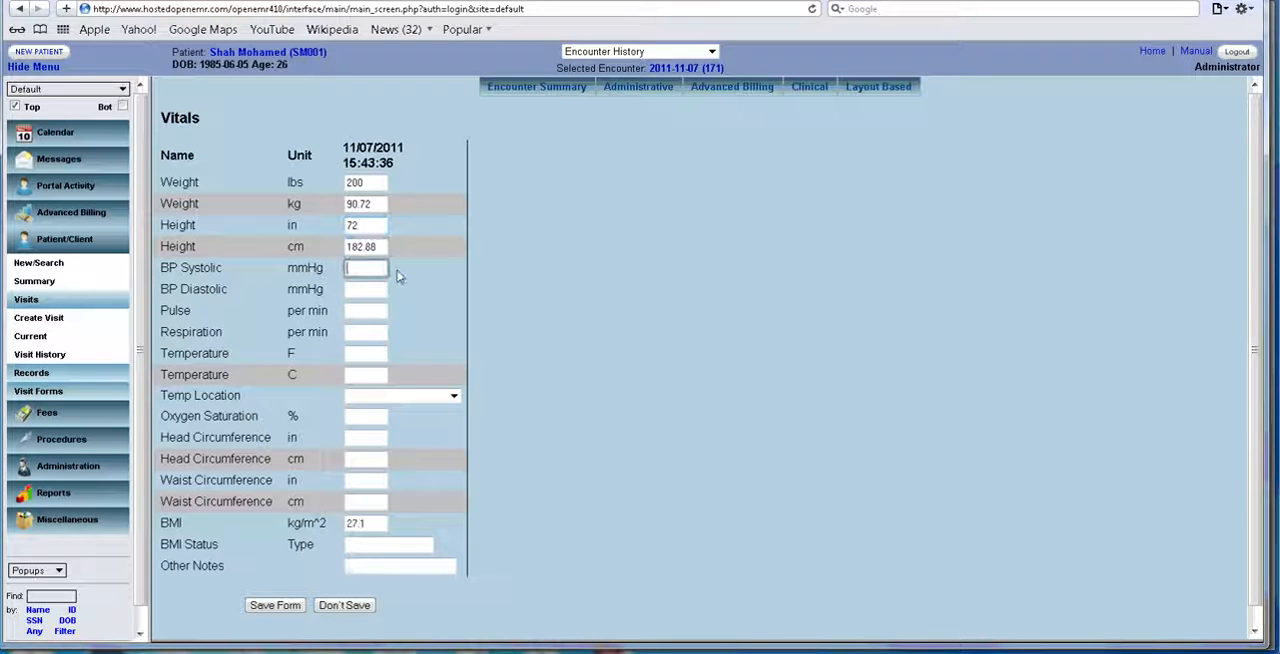
type("110")
key("Tab")
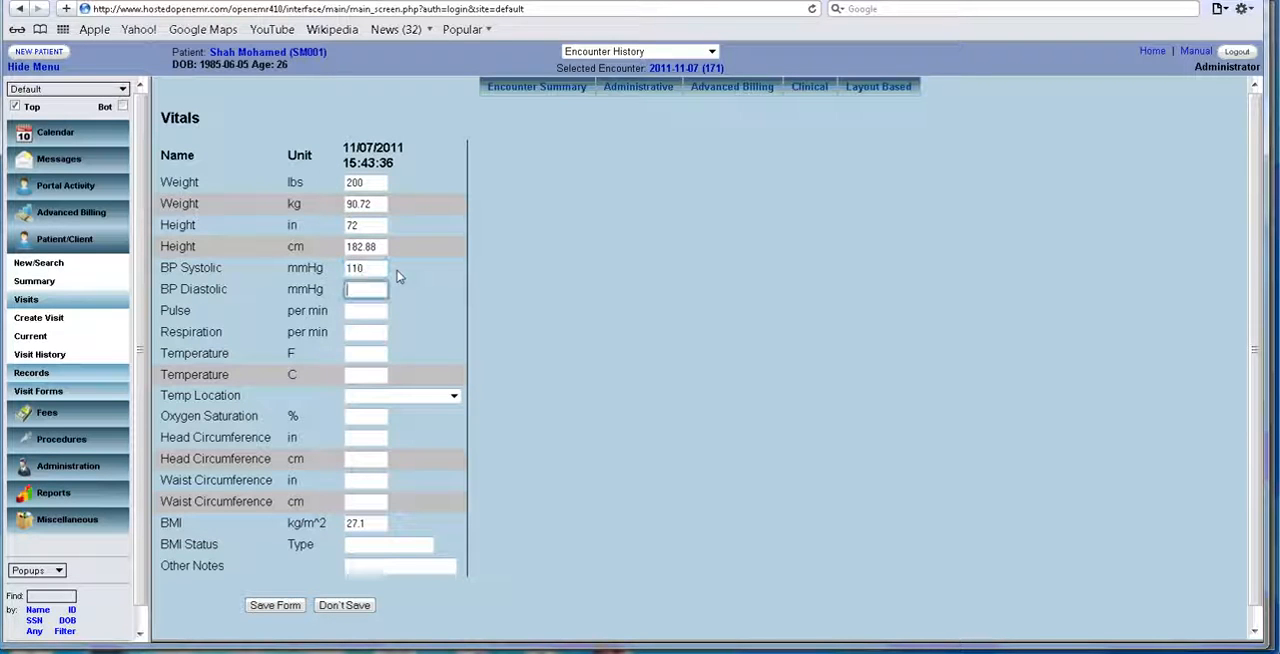
type("80")
key("Tab")
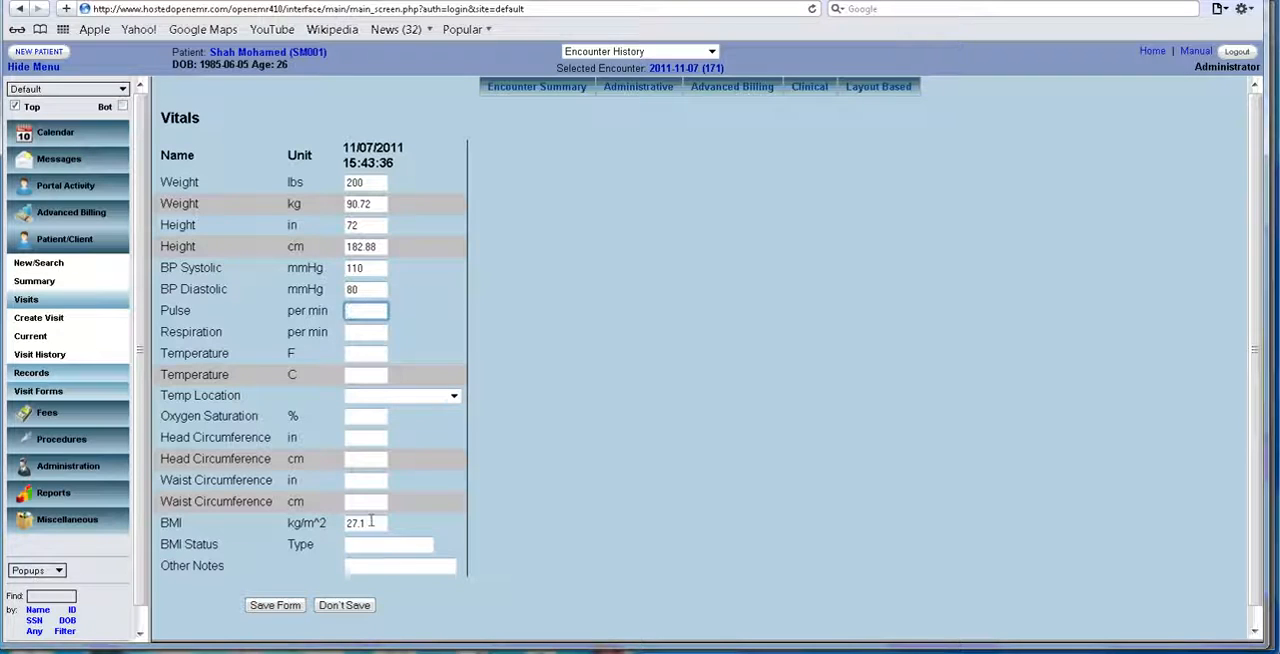
left_click(286, 605)
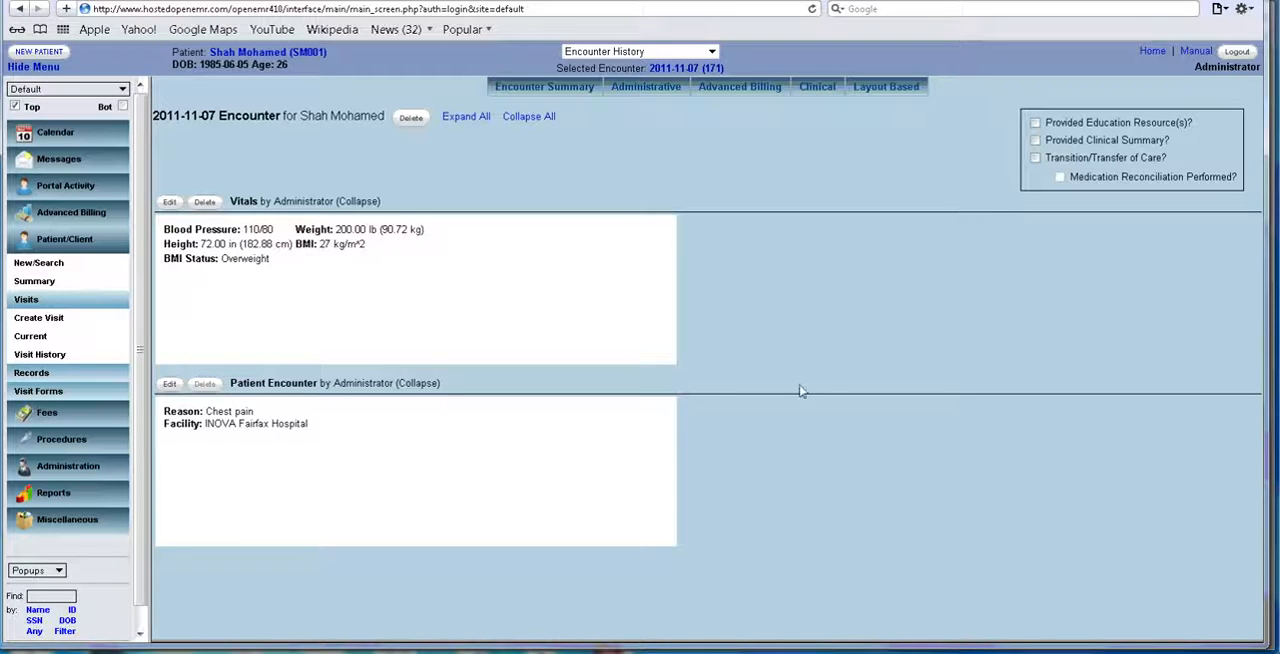
left_click(762, 93)
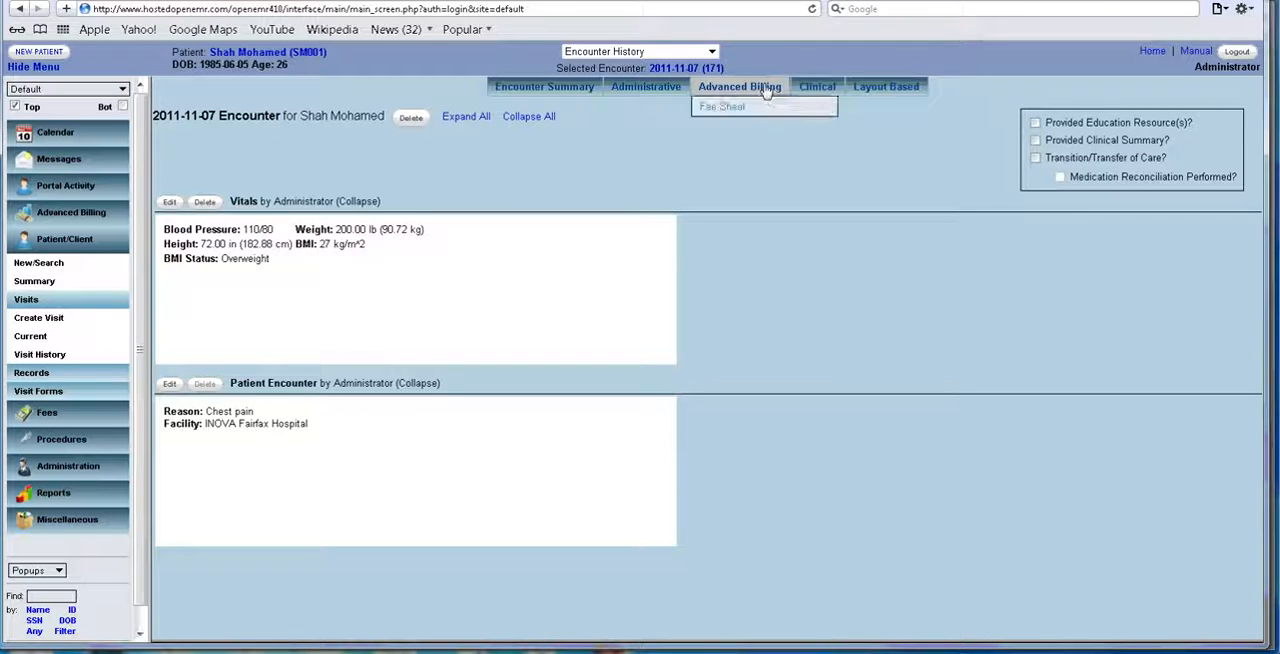
left_click(815, 88)
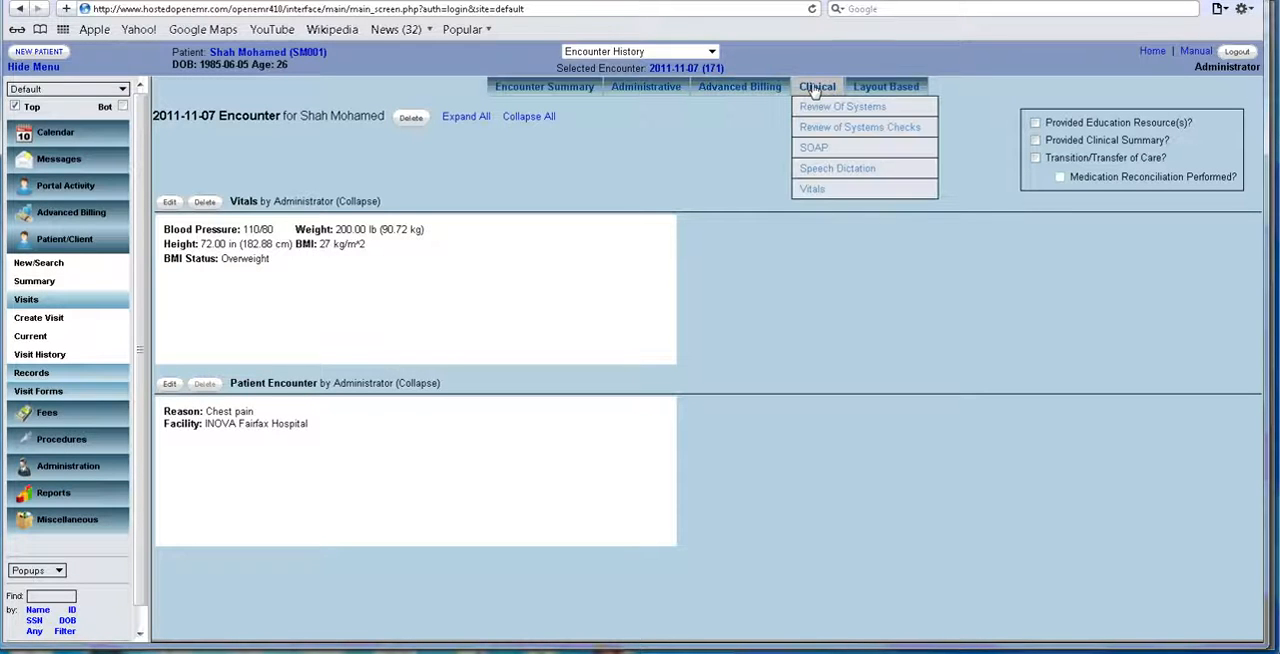
left_click(870, 107)
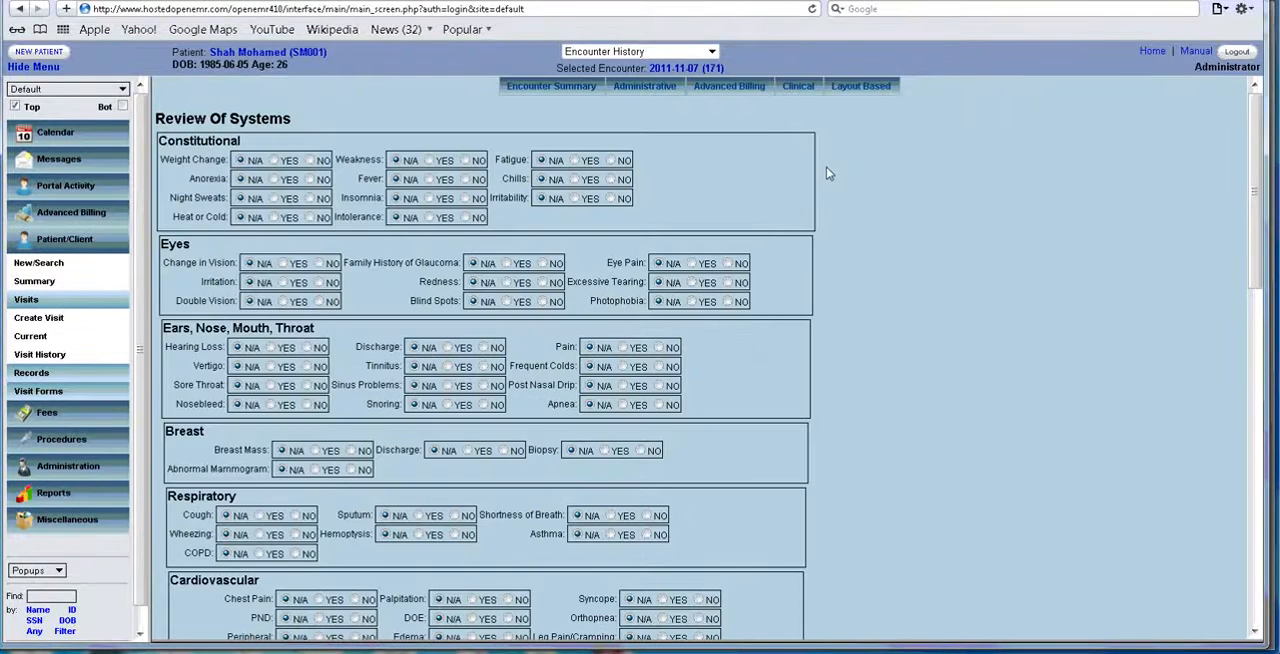
Save a Review of Systems Checks form marking Cataracts, Cataract Surgery, Heart Failure, Poor Circulation, Kidney Cancer, Bladder Cancer and Diverticulitis Surgery.
left_click(798, 88)
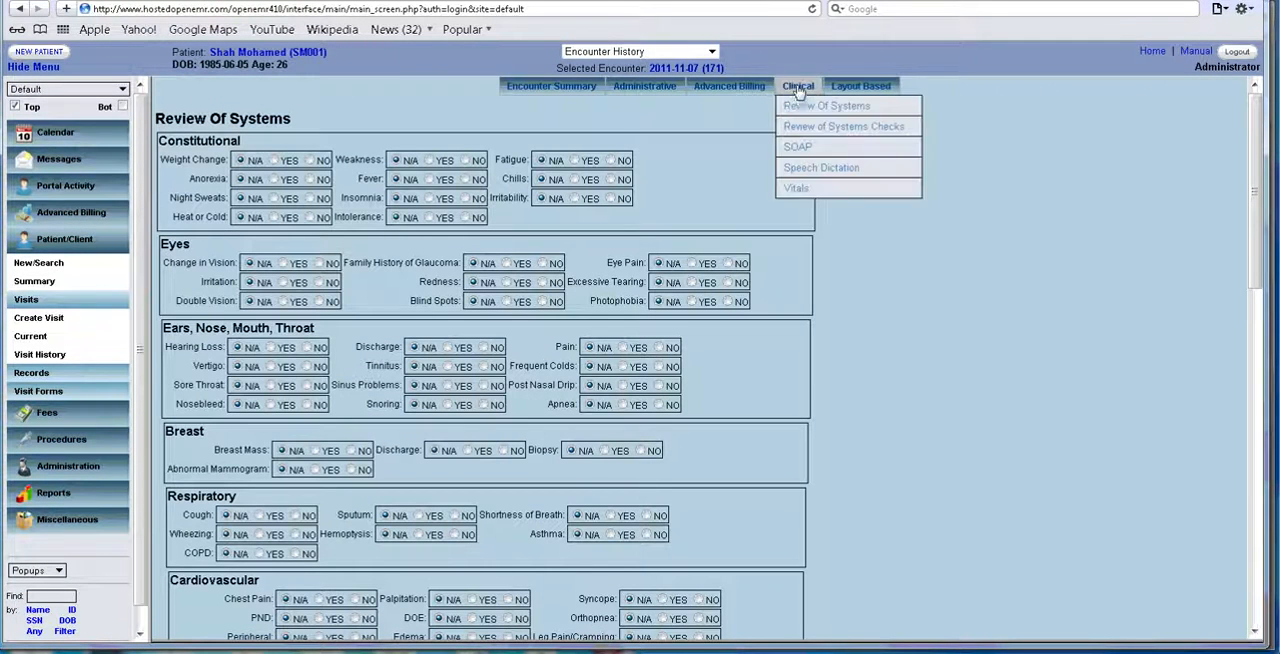
left_click(845, 126)
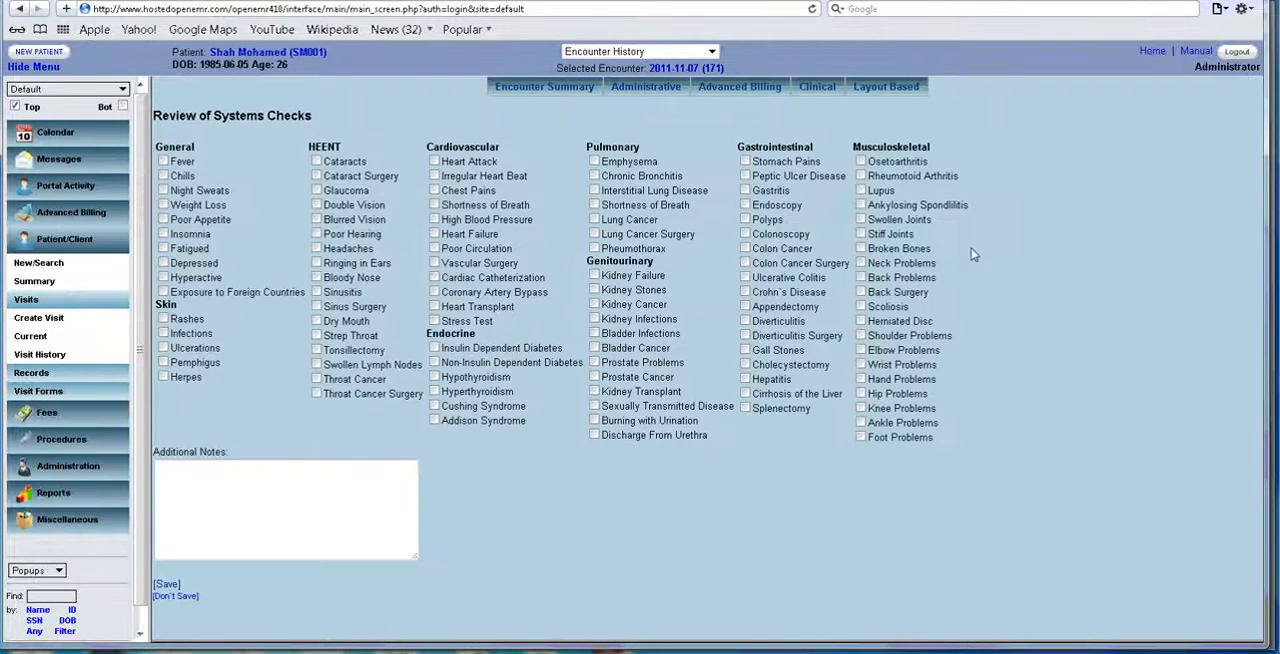
left_click(317, 162)
left_click(317, 176)
left_click(434, 234)
left_click(434, 248)
left_click(594, 304)
left_click(594, 348)
left_click(168, 585)
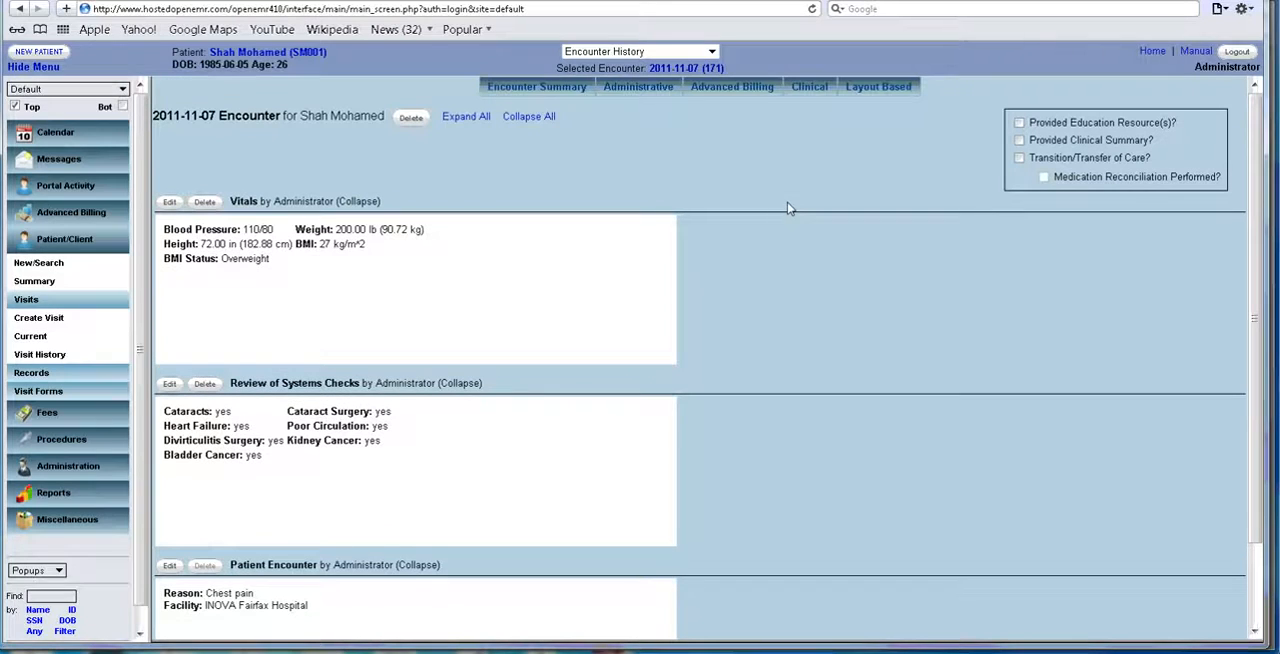
In a new Review Of Systems form, answer YES for Weakness and Fever, NO for Insomnia, Intolerance, Fatigue, Chills and Family History of Glaucoma.
left_click(821, 96)
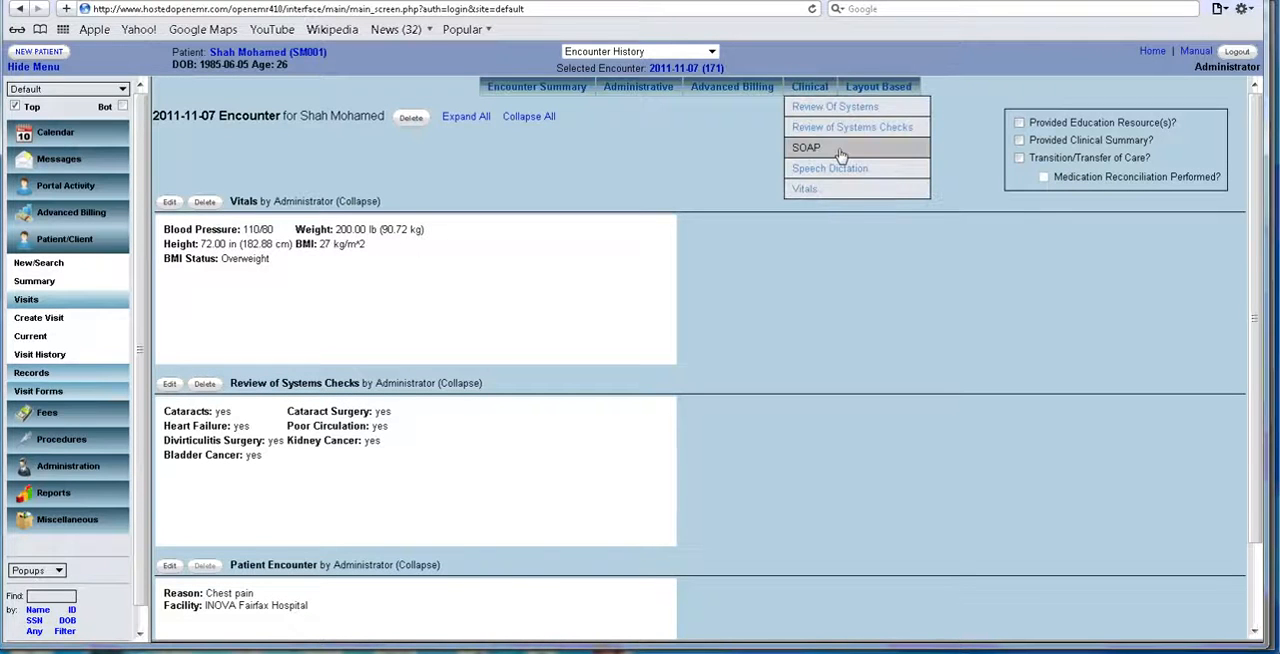
left_click(846, 108)
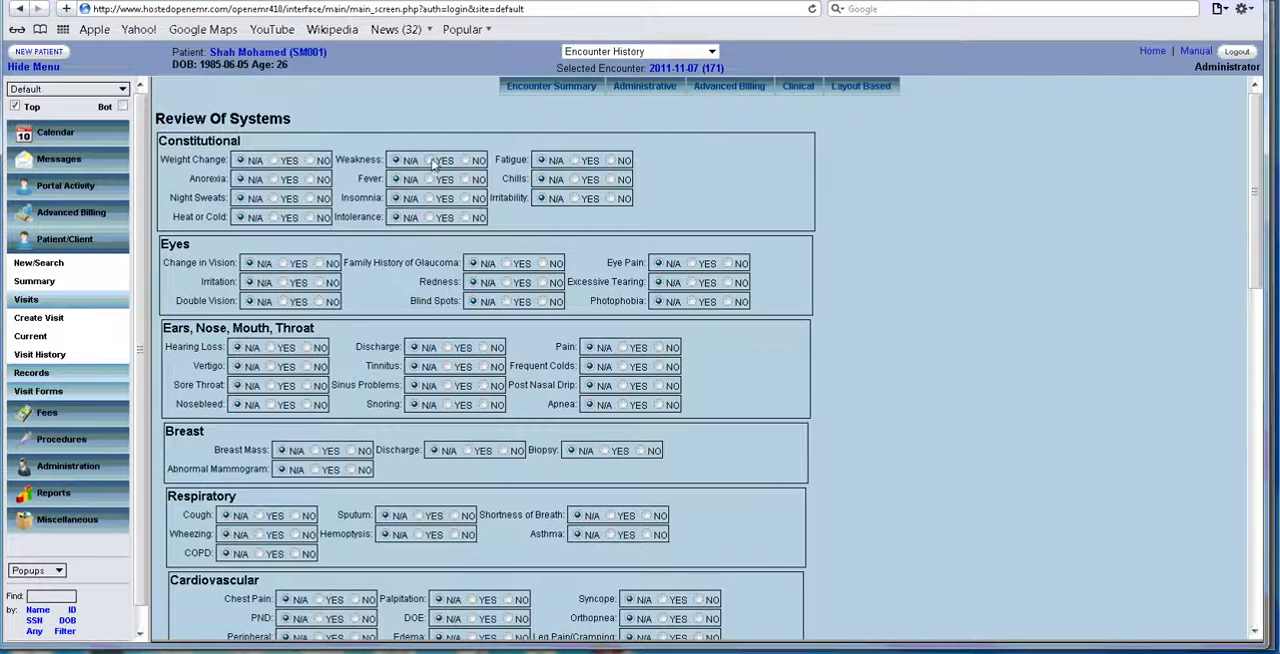
left_click(428, 160)
left_click(431, 180)
left_click(466, 199)
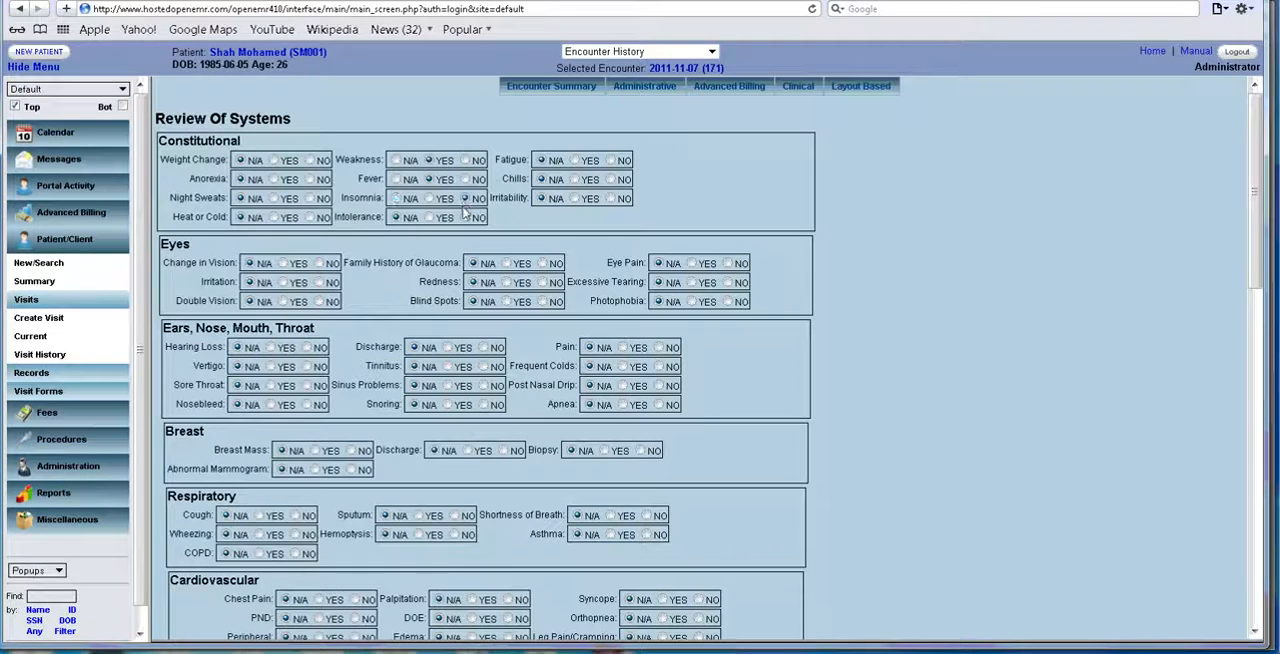
left_click(466, 218)
left_click(611, 160)
left_click(611, 179)
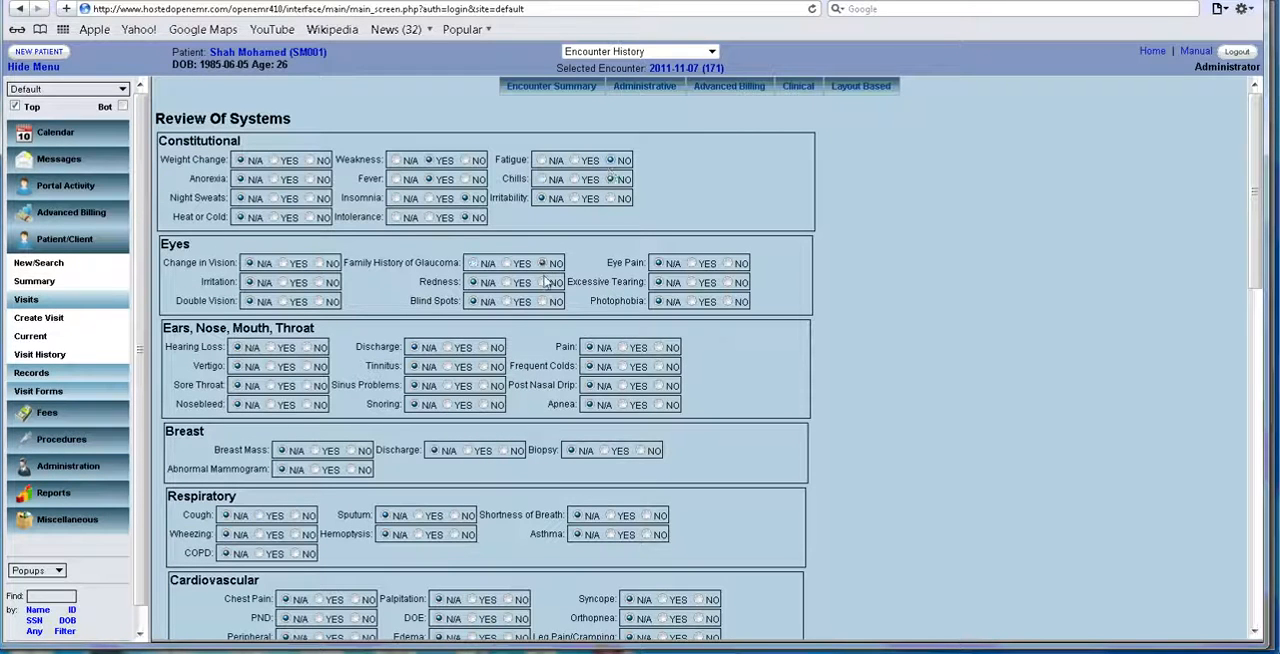
Answer NO for eye Redness, save the Review Of Systems form and look over the encounter summary.
scroll(839, 360, "down", 10)
scroll(839, 375, "down", 4)
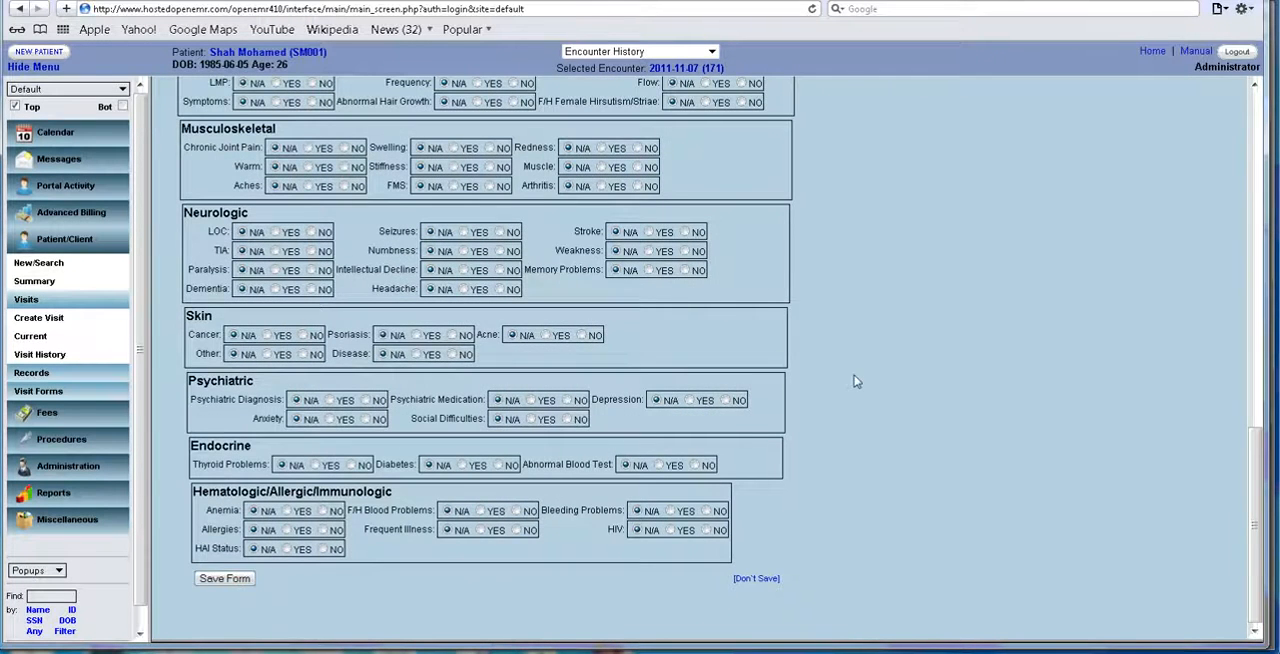
scroll(845, 362, "down", 2)
scroll(843, 356, "down", 2)
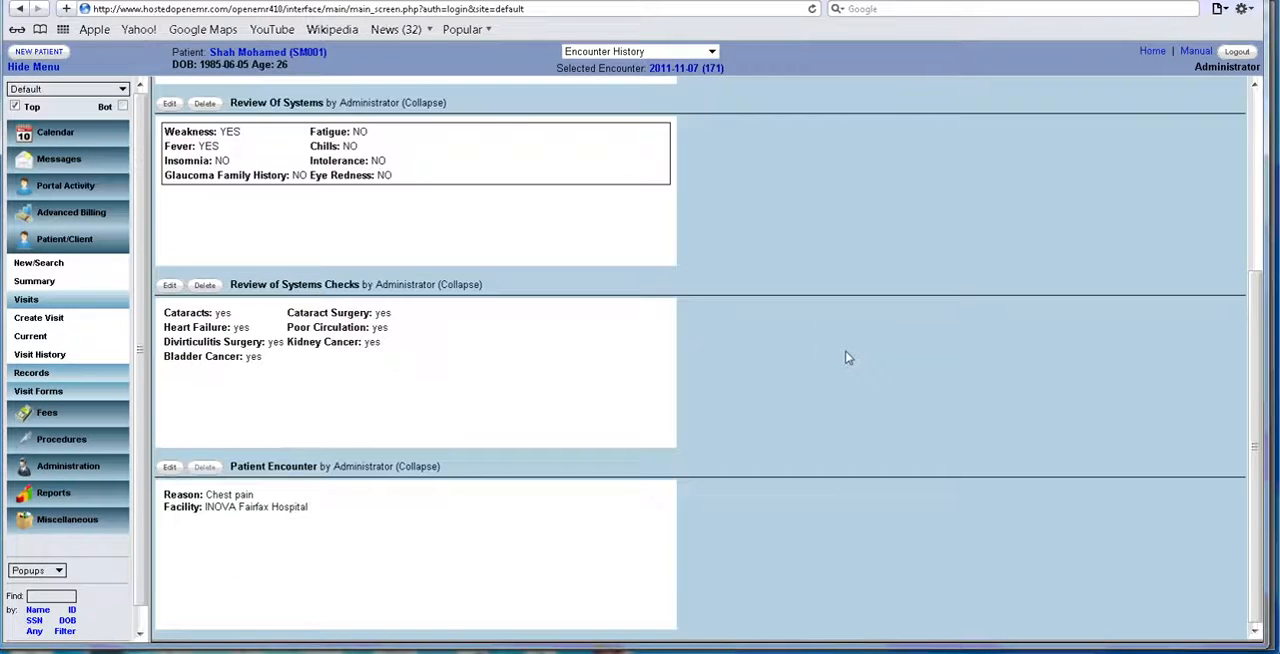
scroll(846, 357, "up", 4)
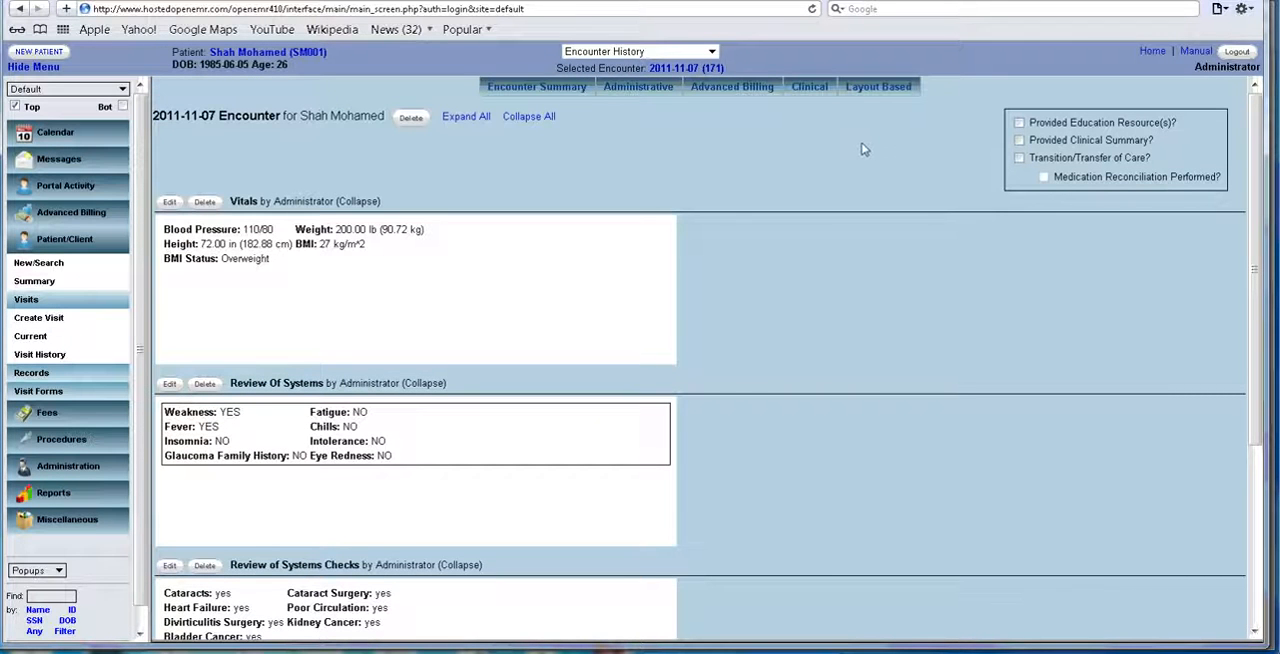
Save a SOAP form with Subjective qufhorfj, Objective oiuio, Assessment ioij and Plan oioij, and look over the encounter summary.
mouse_move(817, 90)
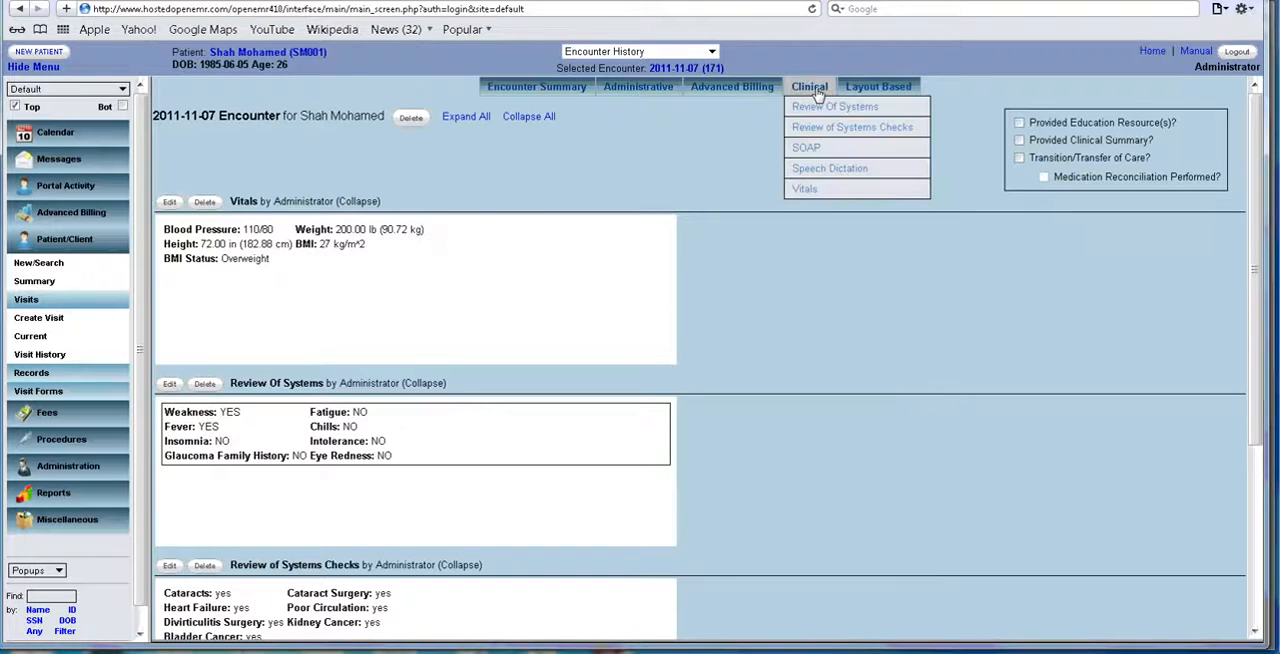
left_click(817, 148)
left_click(320, 160)
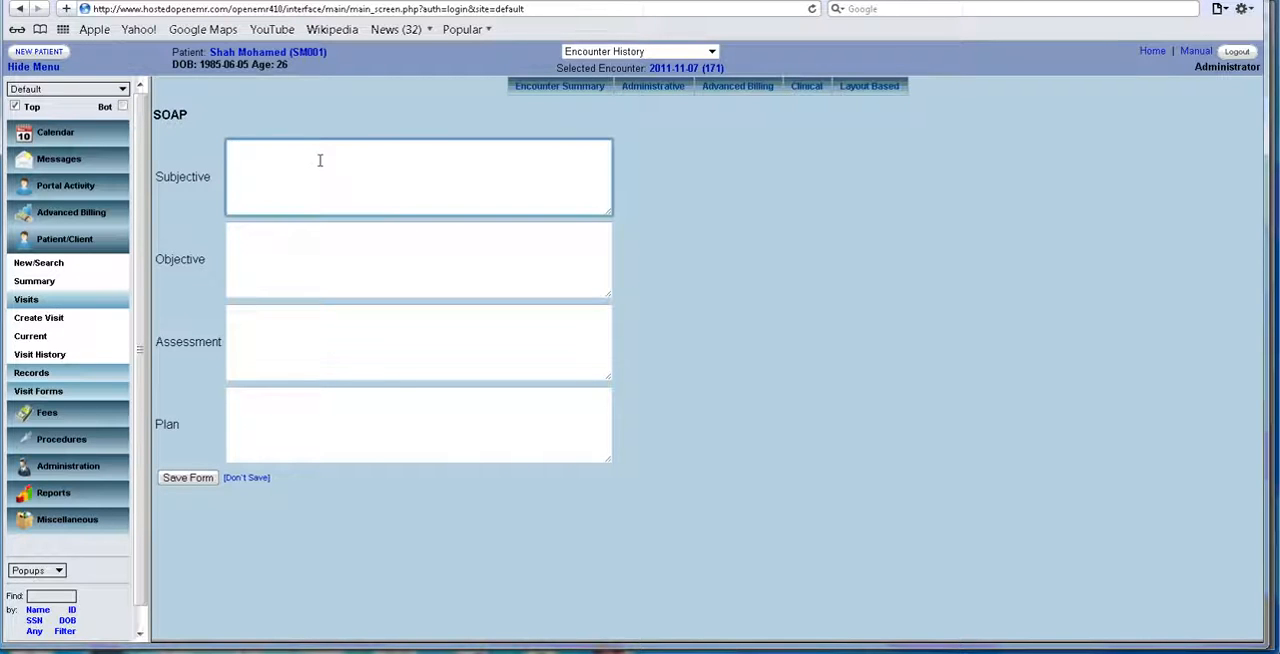
type("gufhorfj")
key("Tab")
type("oiuio")
key("Tab")
type("i")
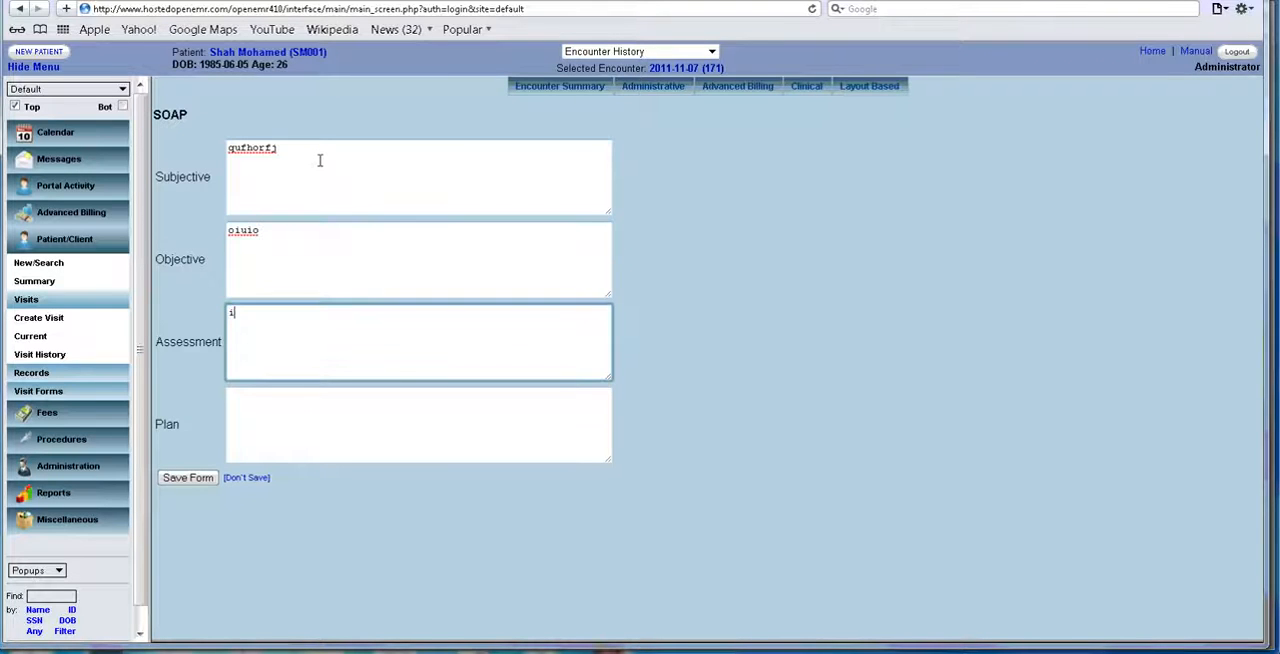
key("Tab")
type("o")
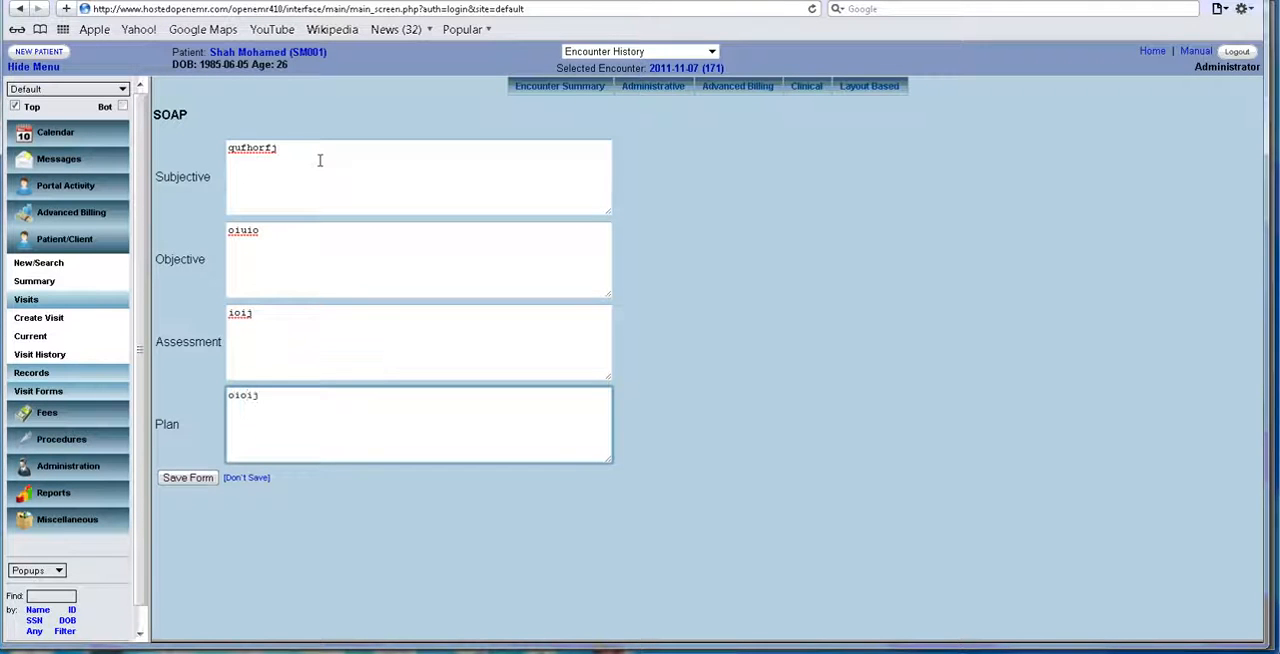
type("ioij")
left_click(186, 478)
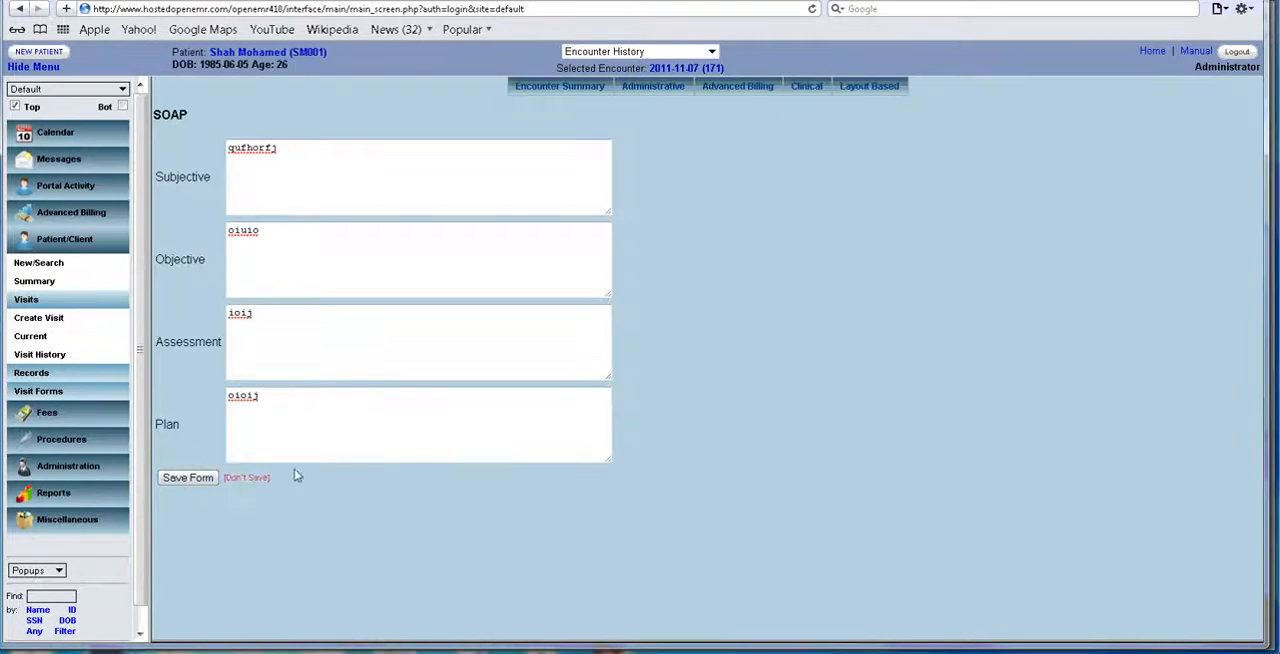
scroll(855, 320, "down", 5)
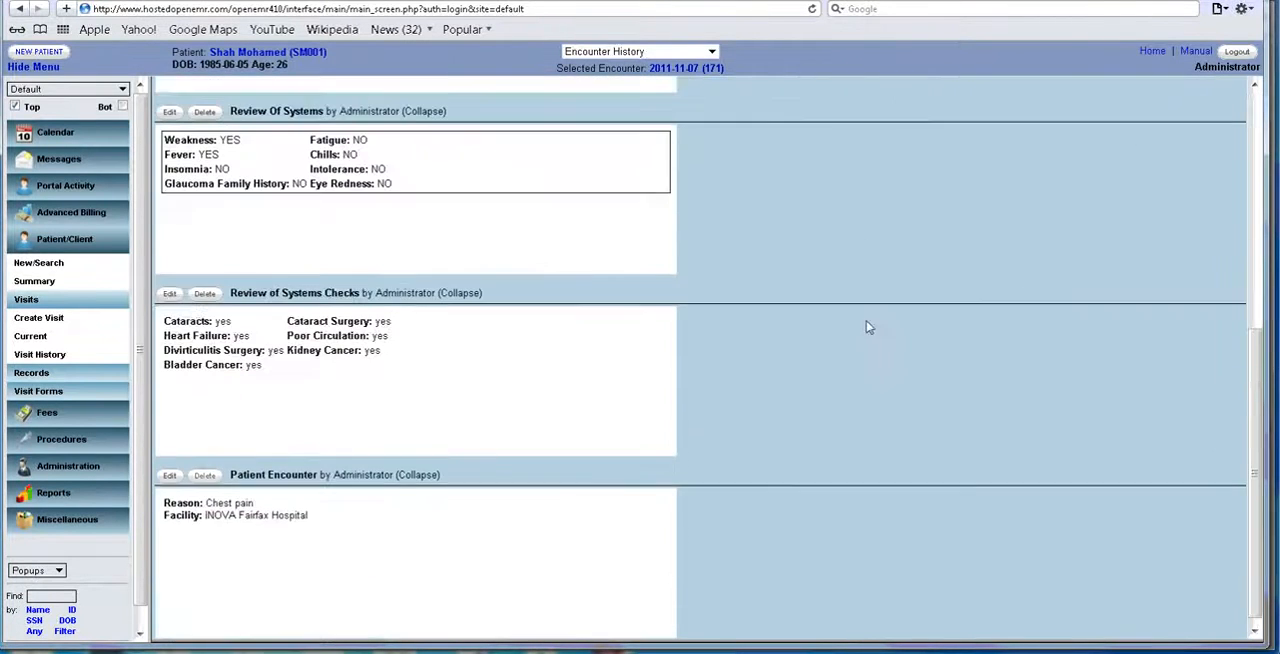
scroll(867, 325, "up", 5)
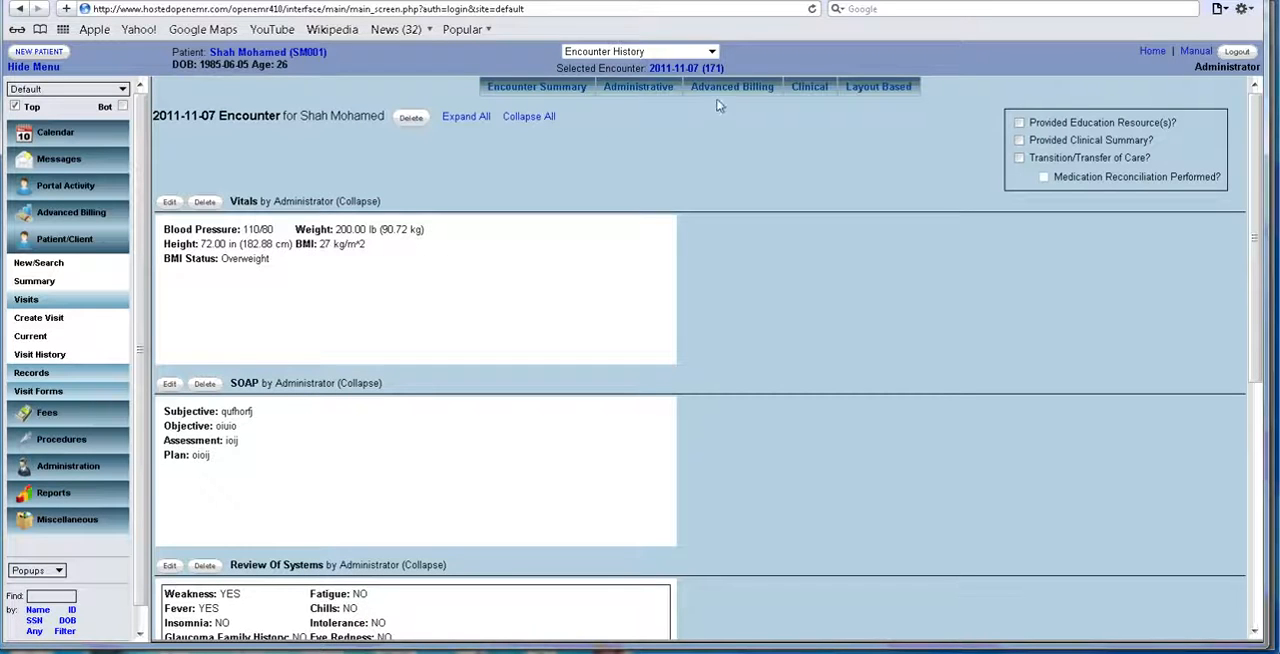
Start a new prescription from the patient's summary and choose the physician as provider instead of Administrator.
left_click(681, 69)
left_click(262, 52)
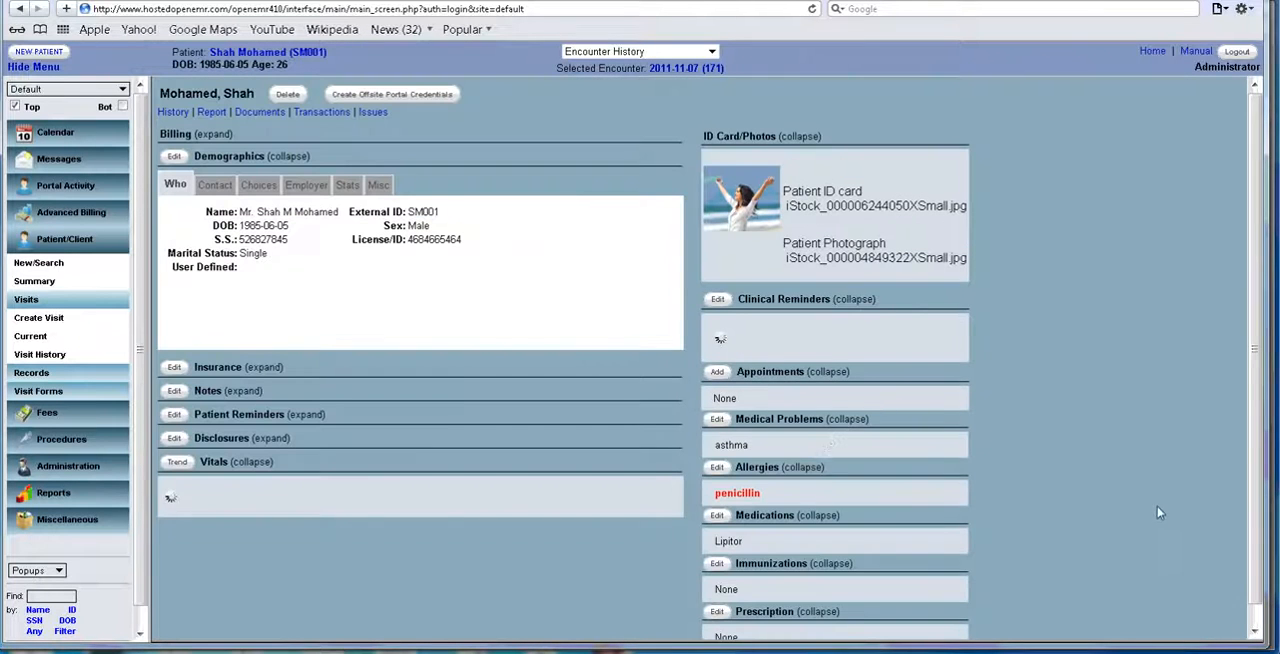
left_click_drag(1256, 212, 1247, 391)
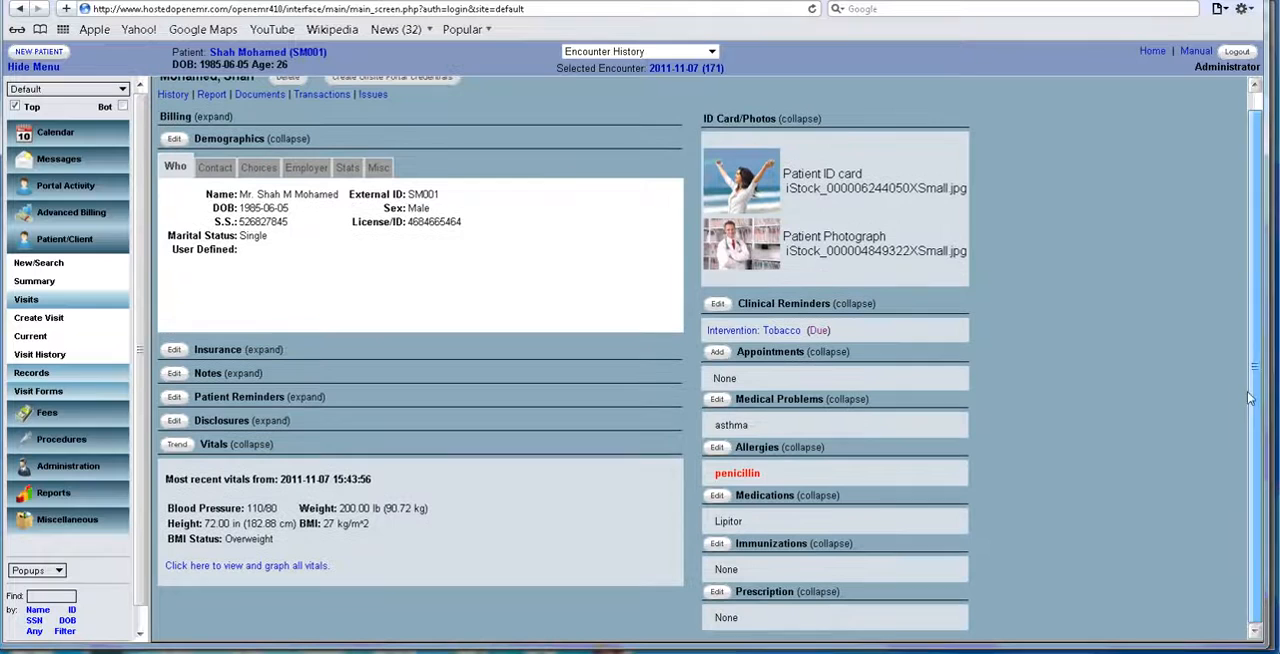
left_click(781, 590)
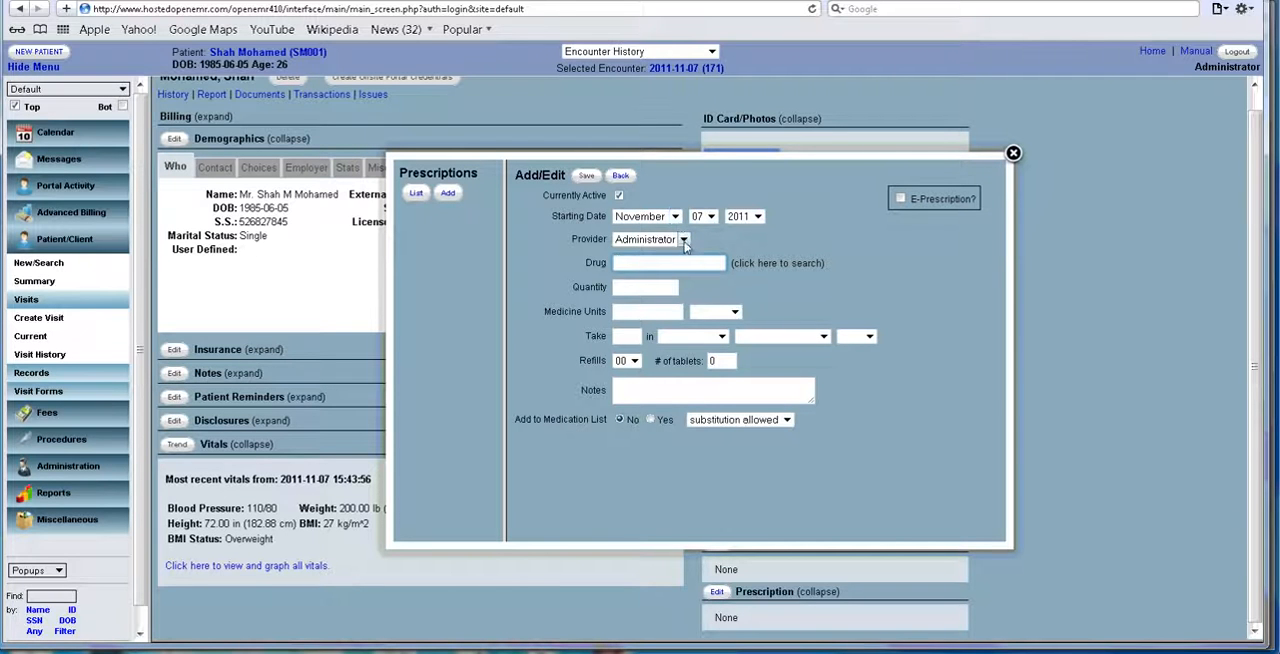
left_click(683, 239)
left_click(674, 281)
Enter Aleve as the drug, look it up in the drug search and select Prevacid NapraPAC for the prescription.
left_click(640, 263)
type("Aleve")
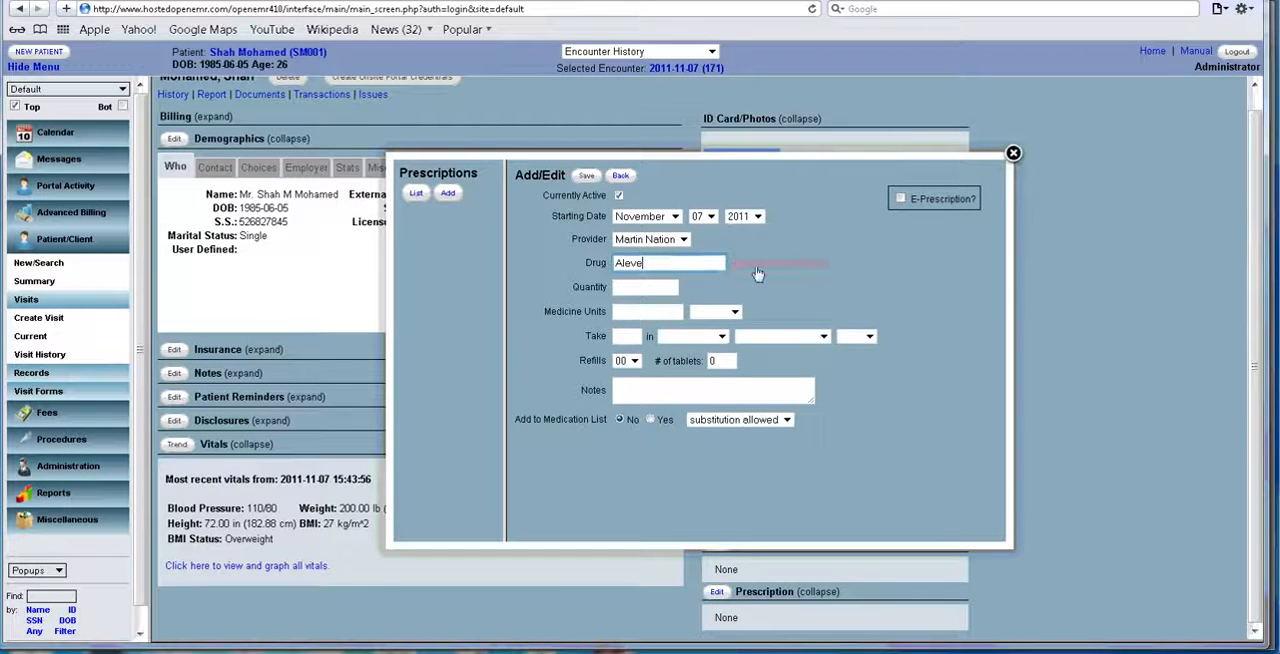
left_click(758, 265)
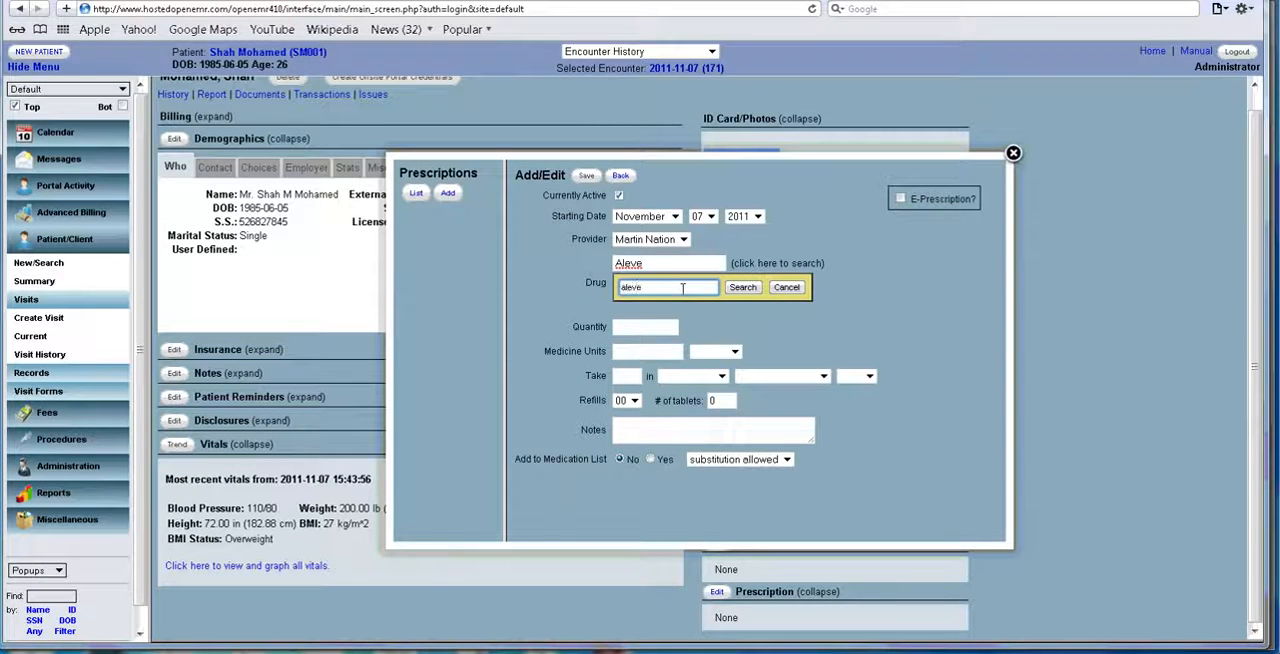
type("aleve")
left_click(743, 287)
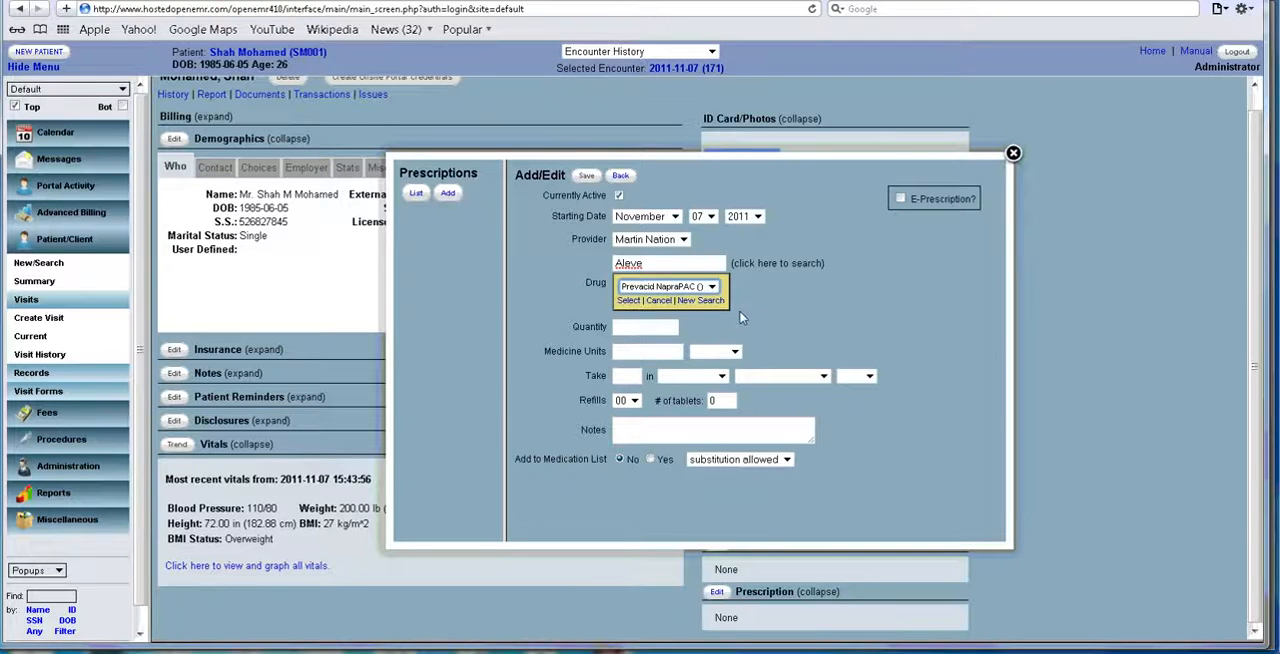
left_click(712, 287)
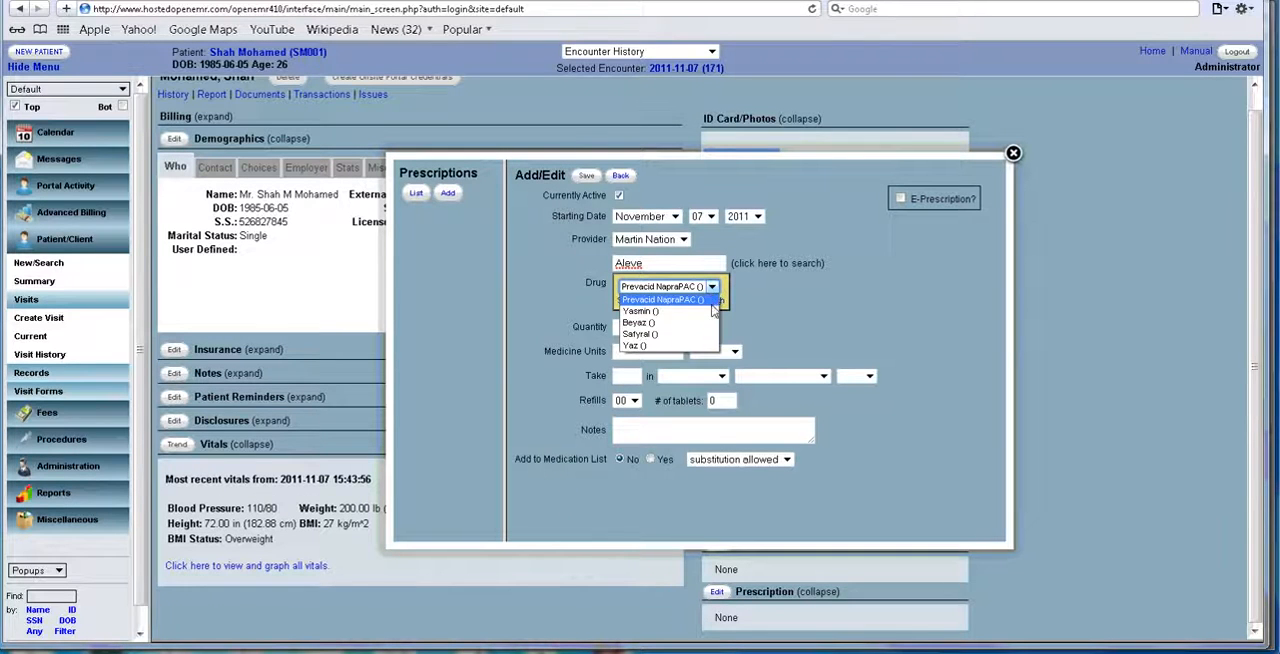
left_click(700, 299)
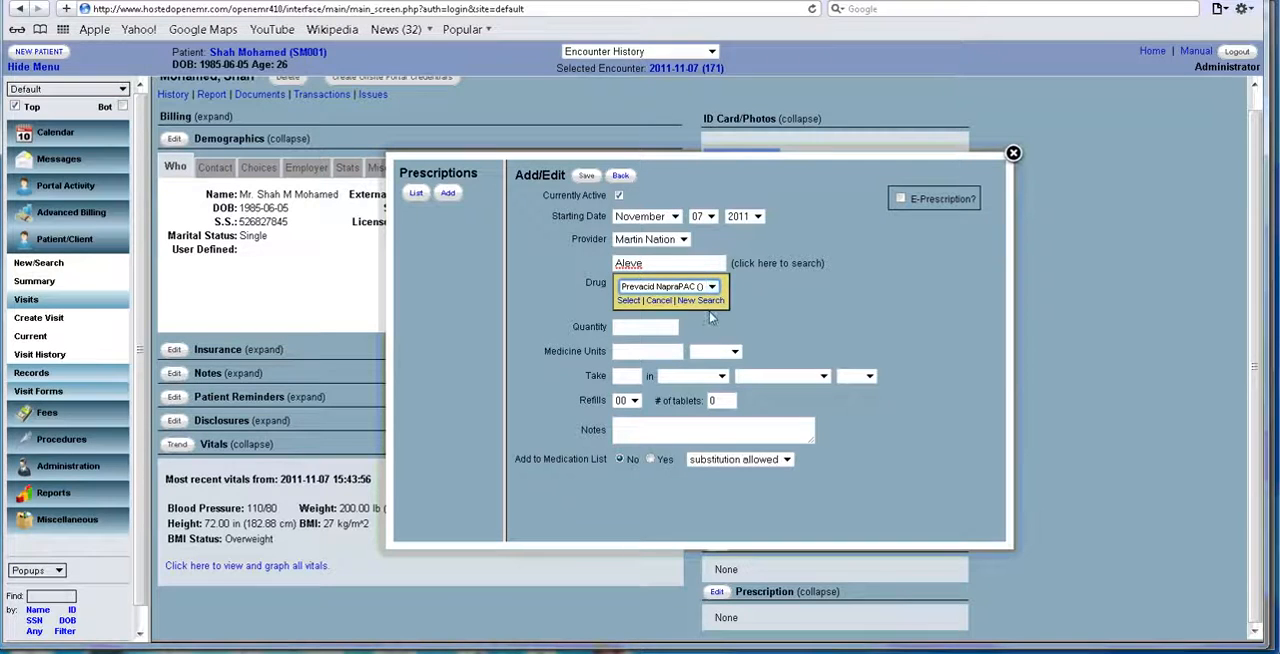
left_click(629, 300)
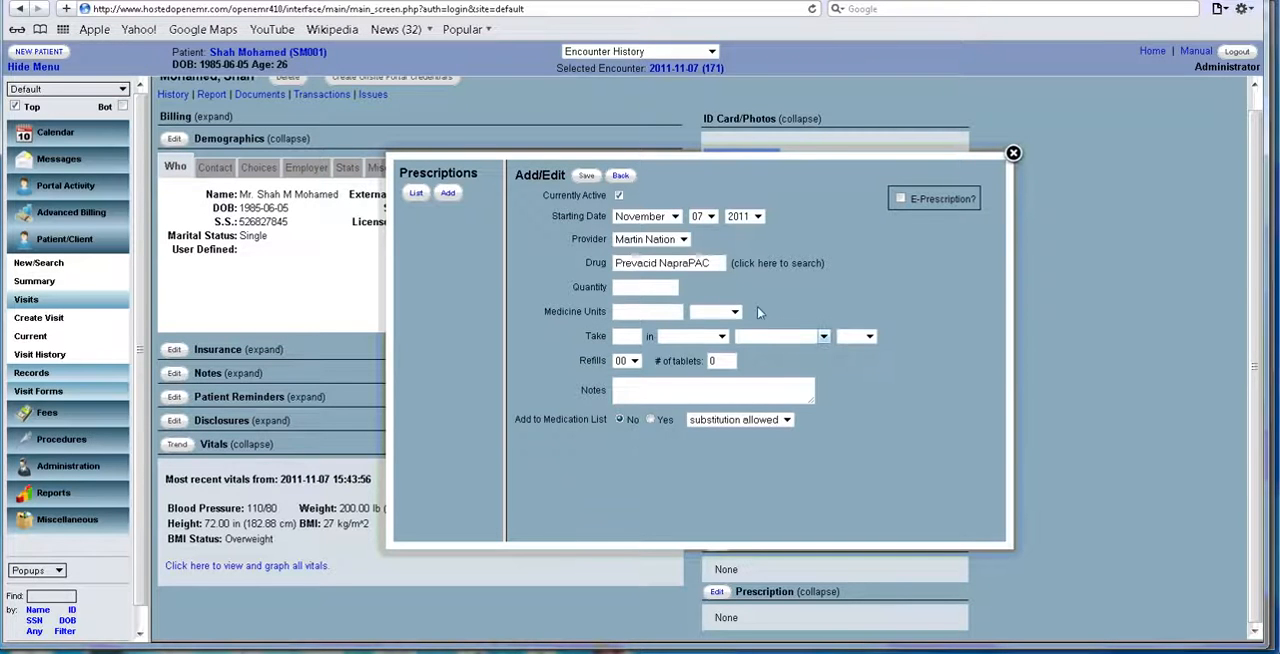
Set the prescription's quantity to 10 and its medicine units to 300 mg.
left_click(635, 287)
type("10")
key("Tab")
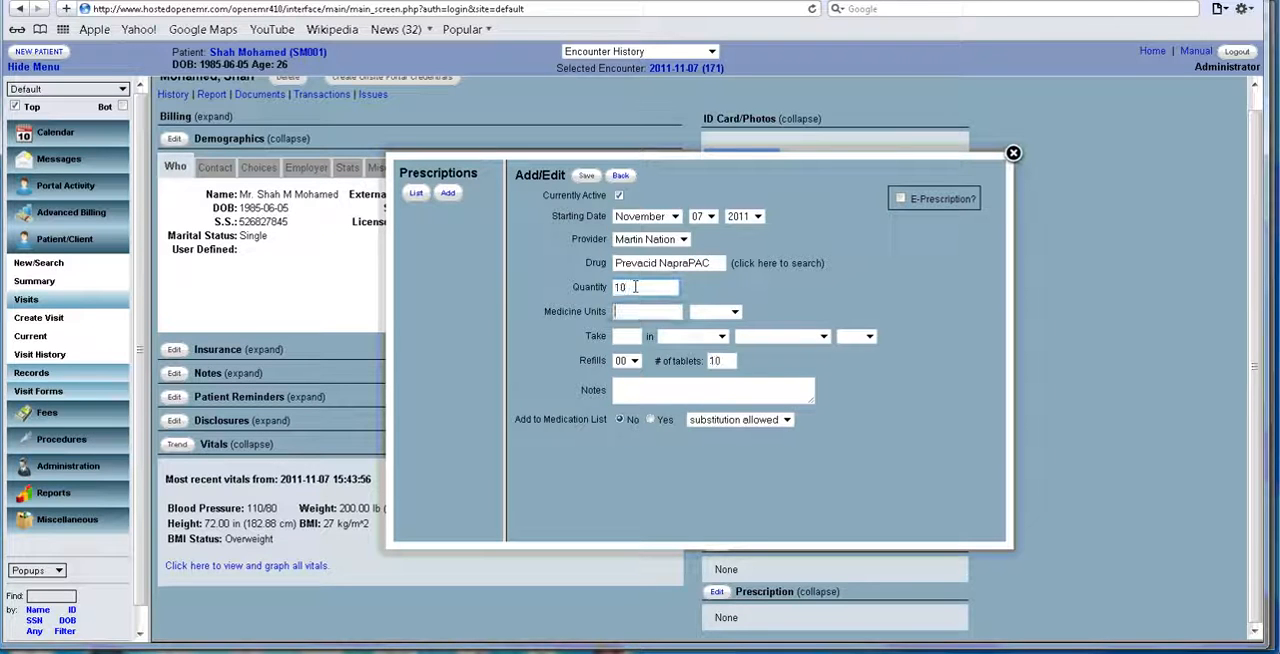
type("300")
key("Tab")
key("m")
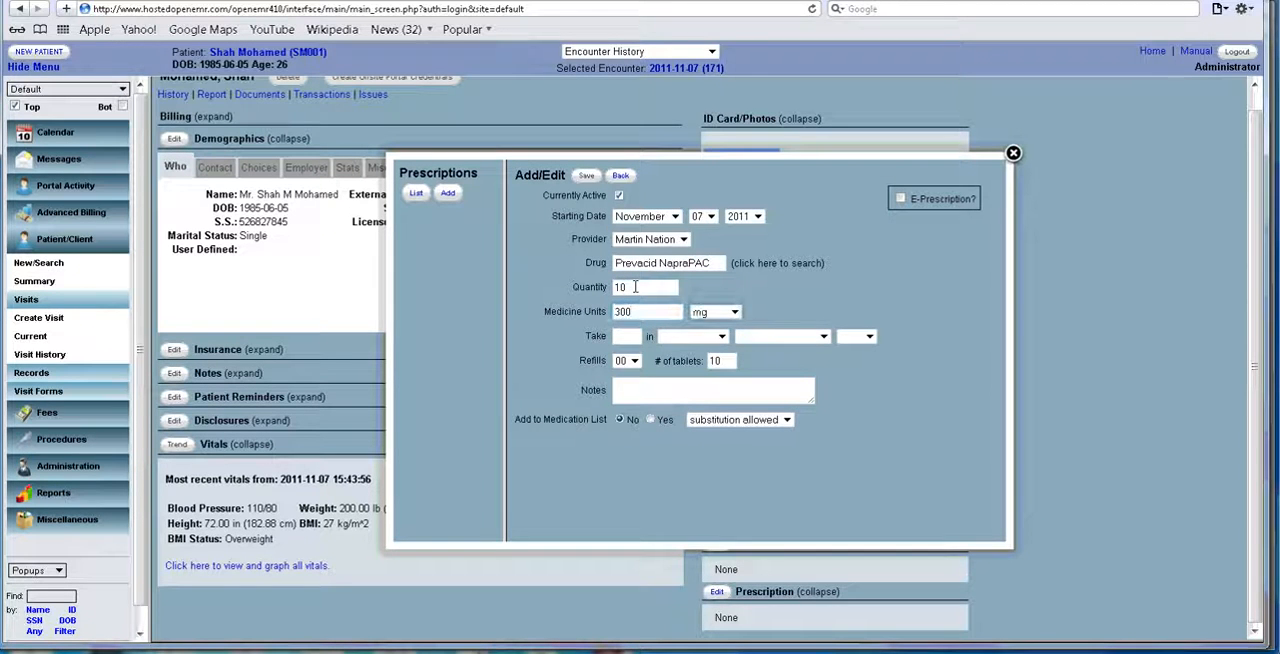
Set the dosage to 1 tablet, Per Oris, q.i.d., choose to add the drug to the medication list, and save the prescription.
key("Tab")
key("Tab")
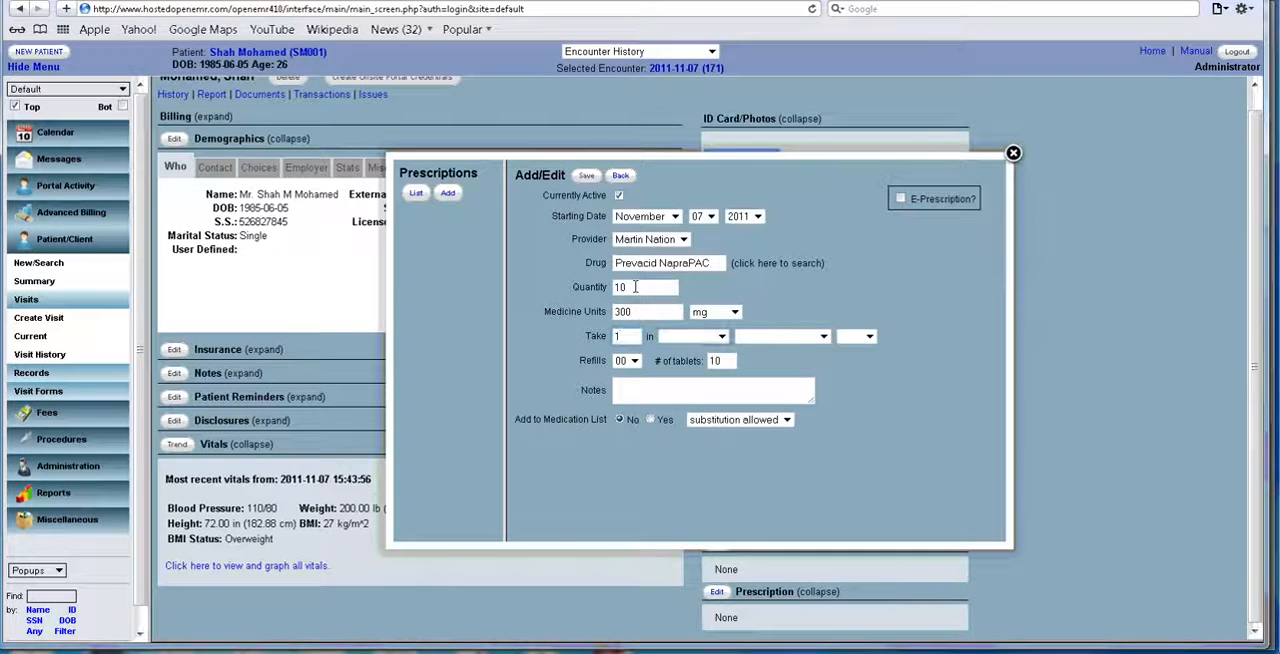
left_click(721, 336)
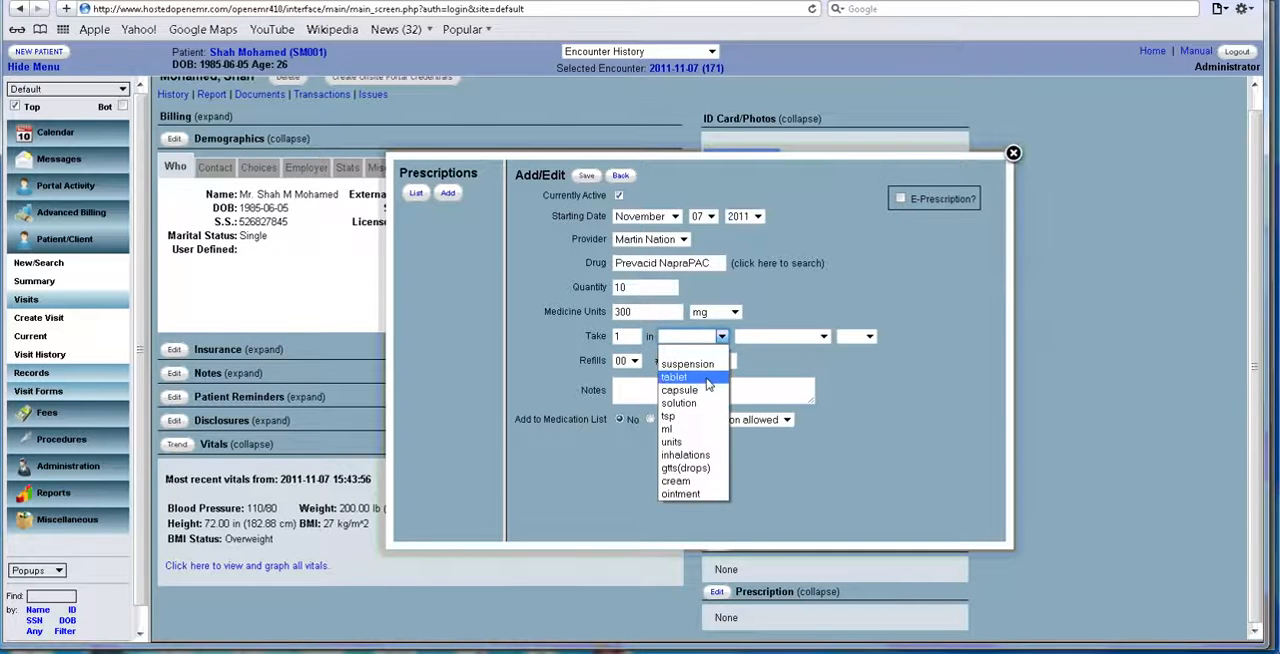
left_click(708, 378)
left_click(823, 336)
left_click(826, 364)
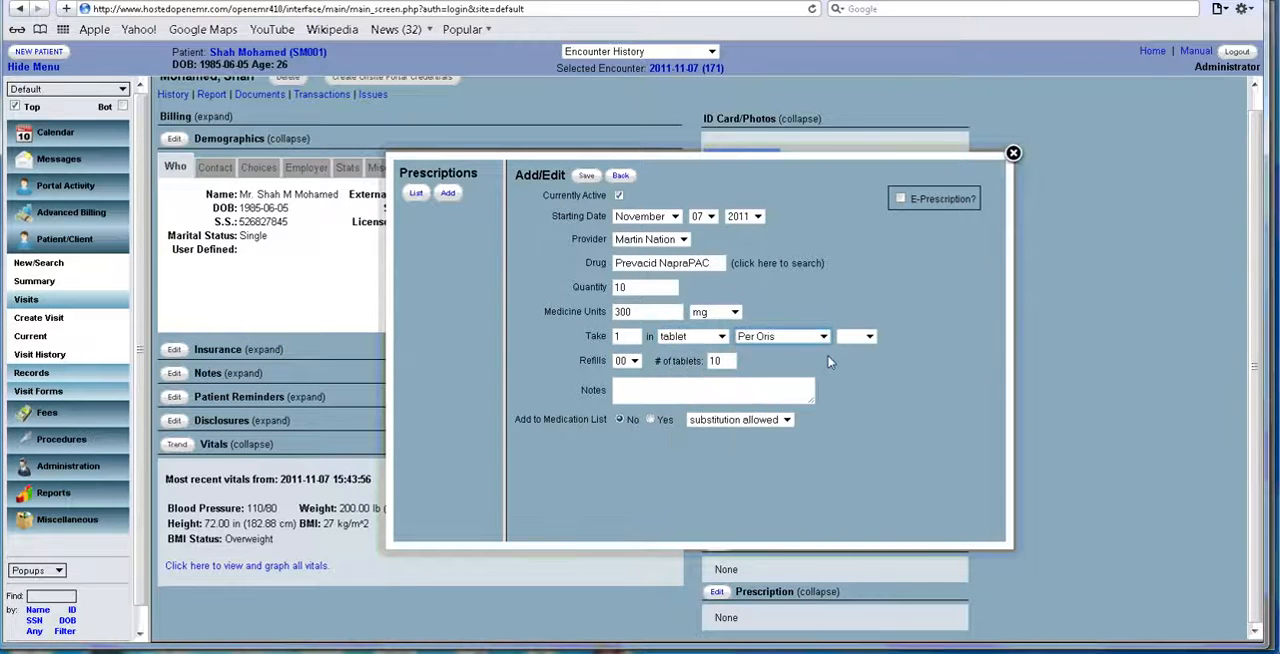
left_click(862, 338)
left_click(850, 390)
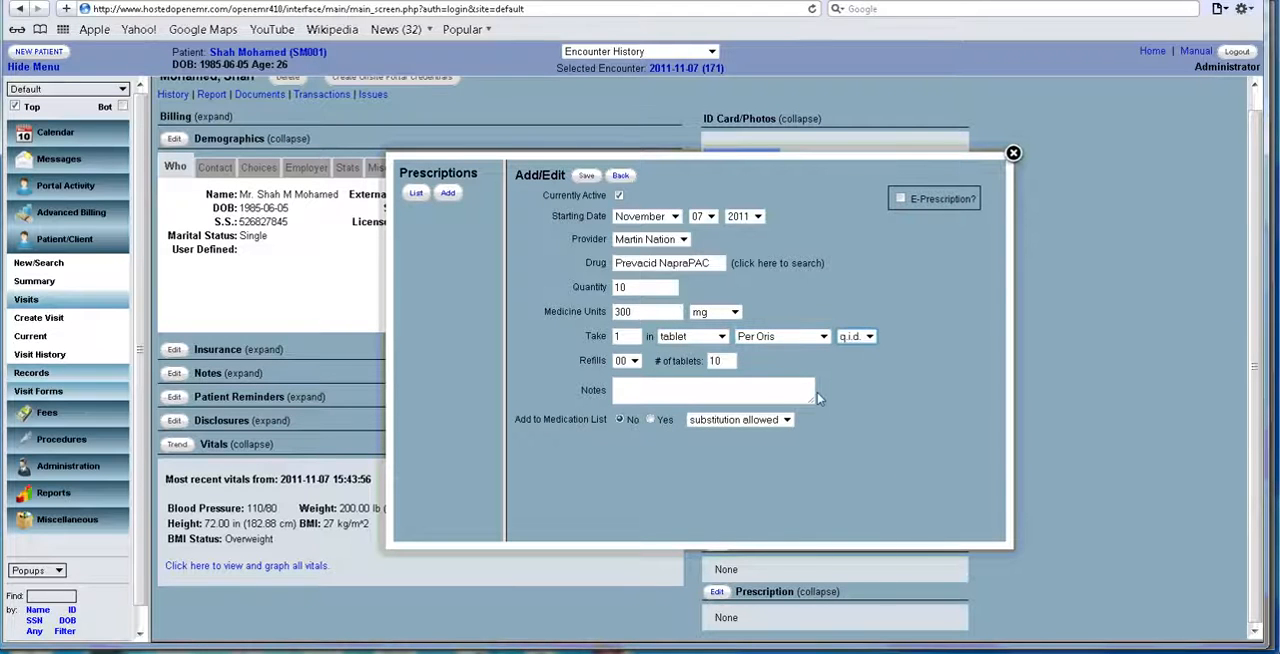
left_click(649, 419)
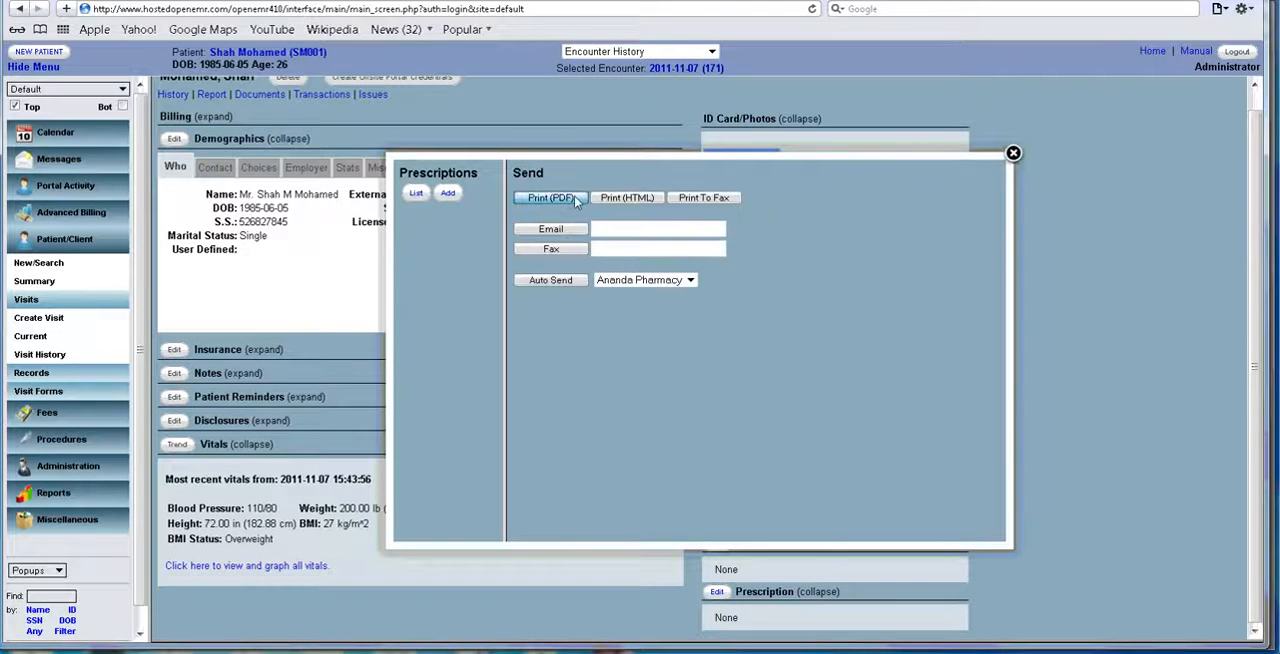
Print the prescription to PDF, open file.pdf to view it, and close the document and download windows.
left_click(575, 200)
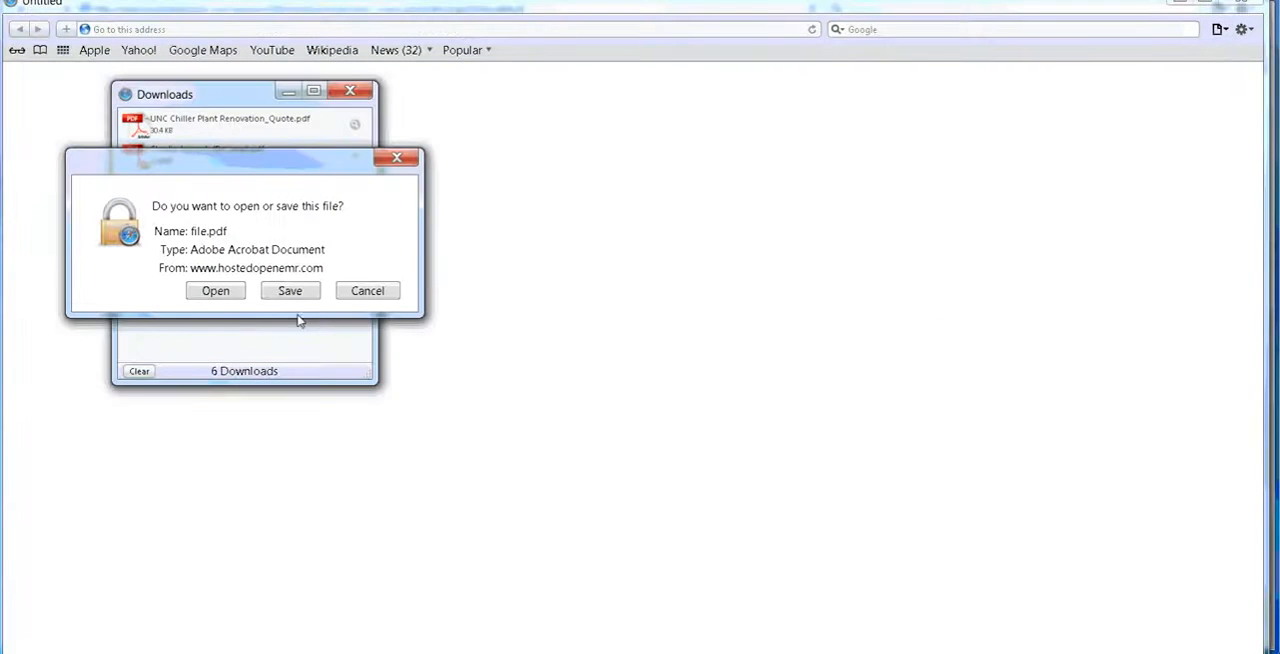
left_click(216, 290)
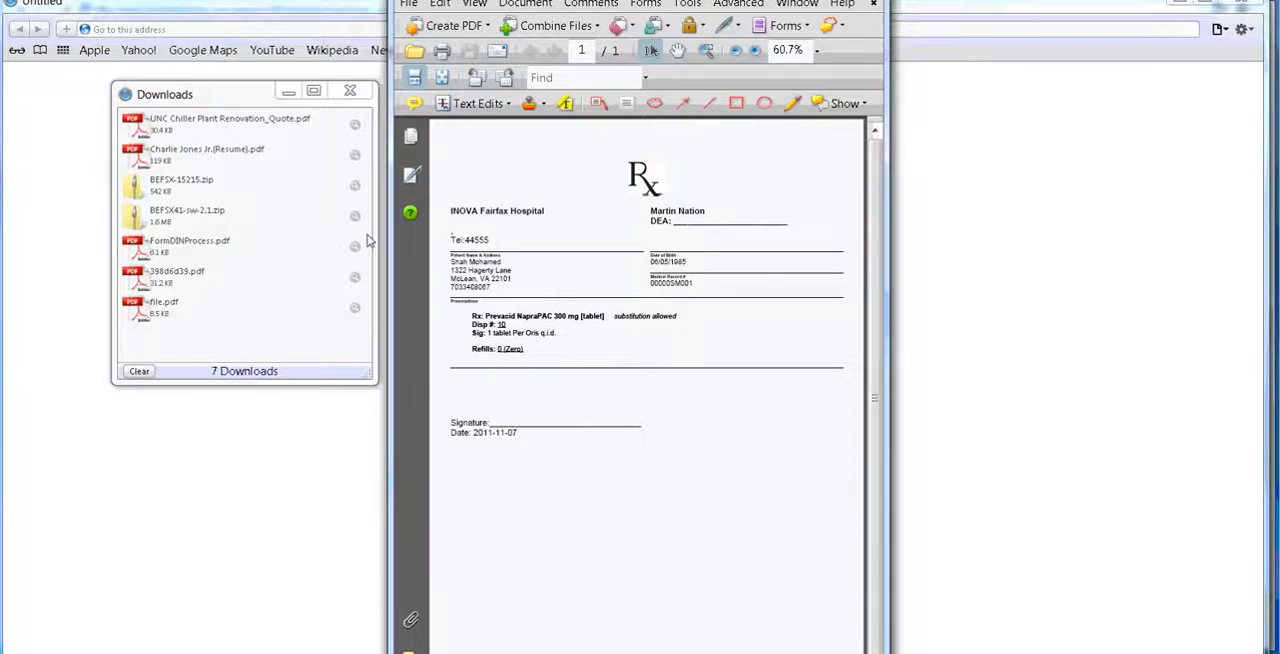
left_click(355, 92)
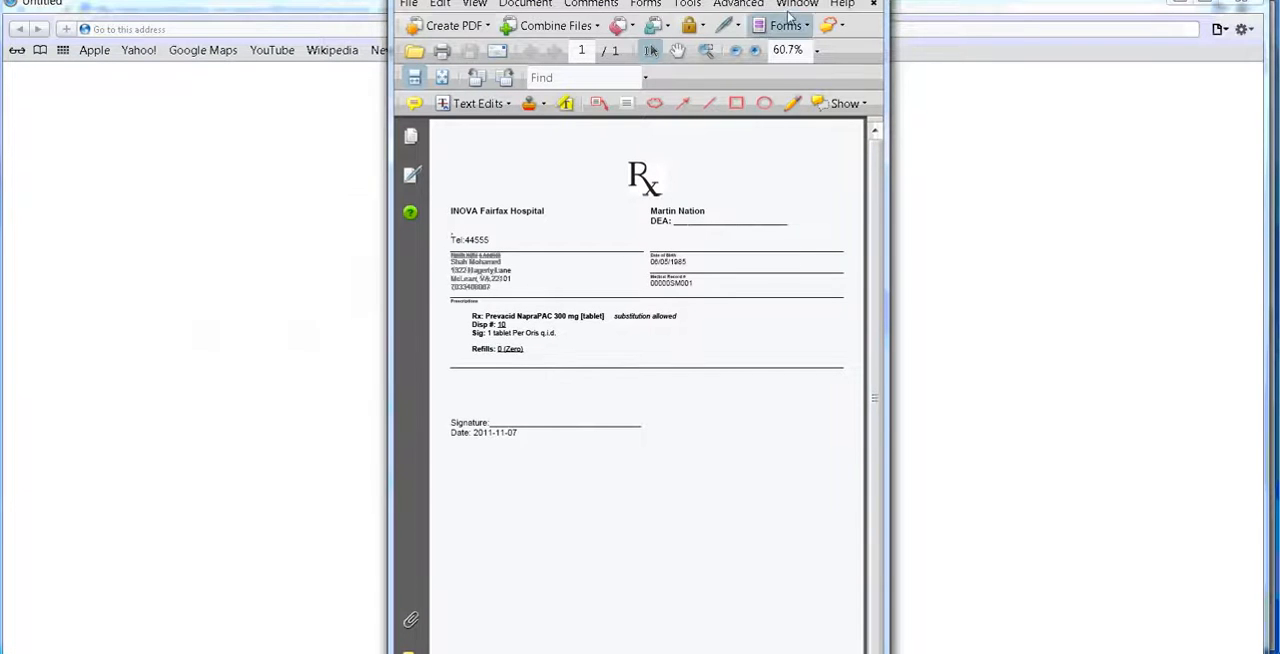
left_click(863, 0)
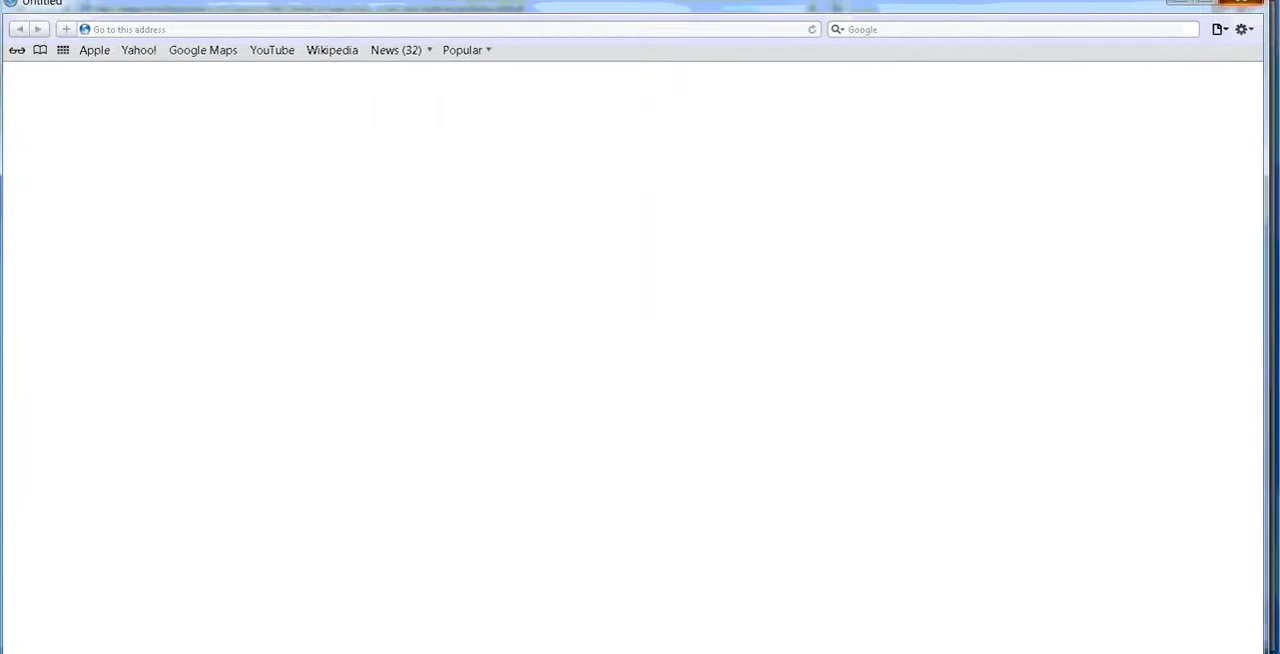
left_click(1243, 4)
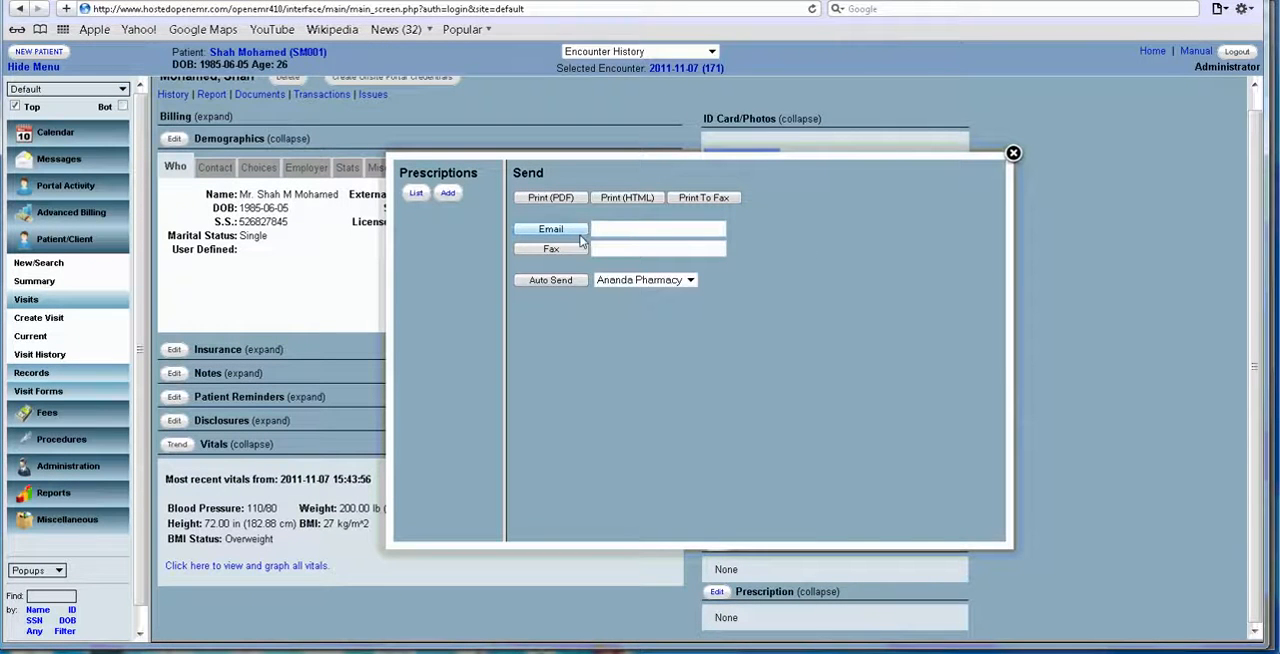
Check the Auto Send pharmacy choice with Ananda Pharmacy, view the prescription list and close the prescriptions dialog.
left_click(695, 283)
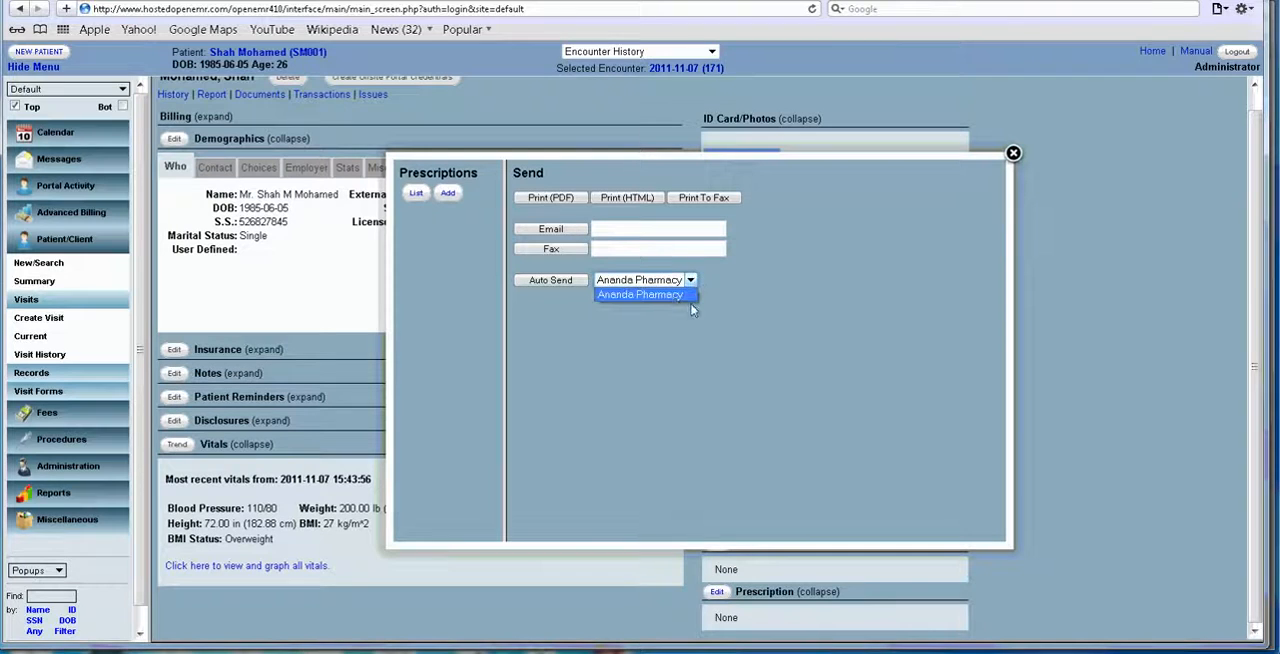
left_click(686, 300)
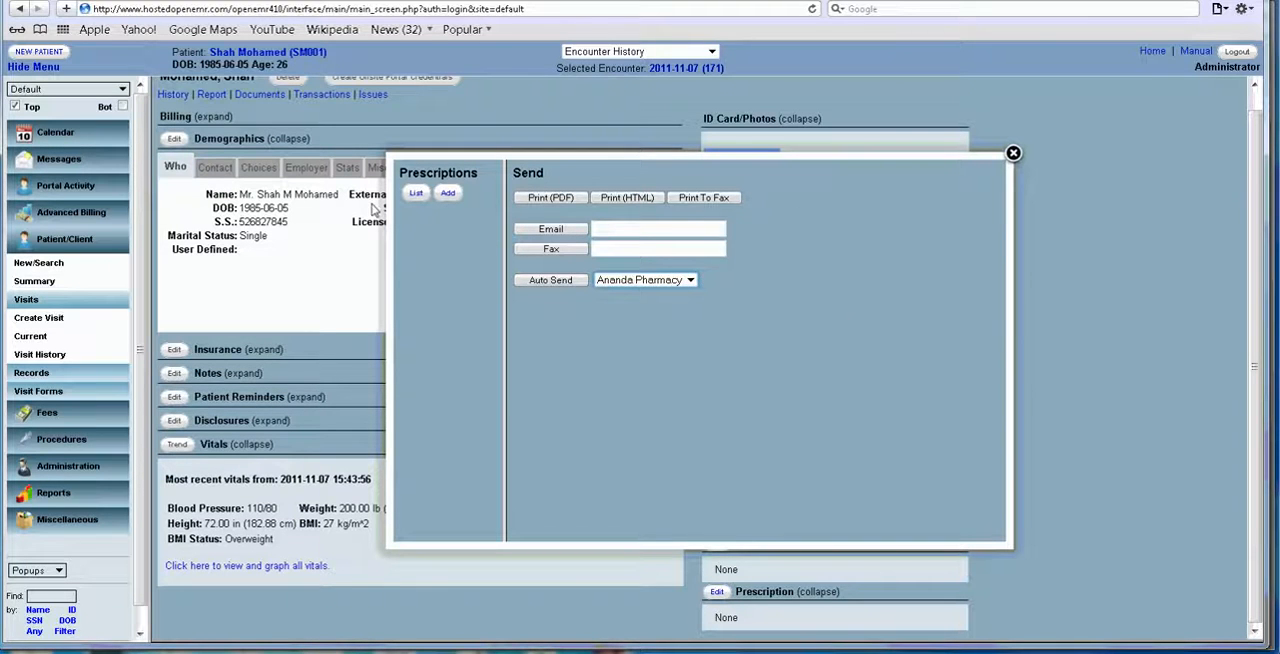
left_click(420, 193)
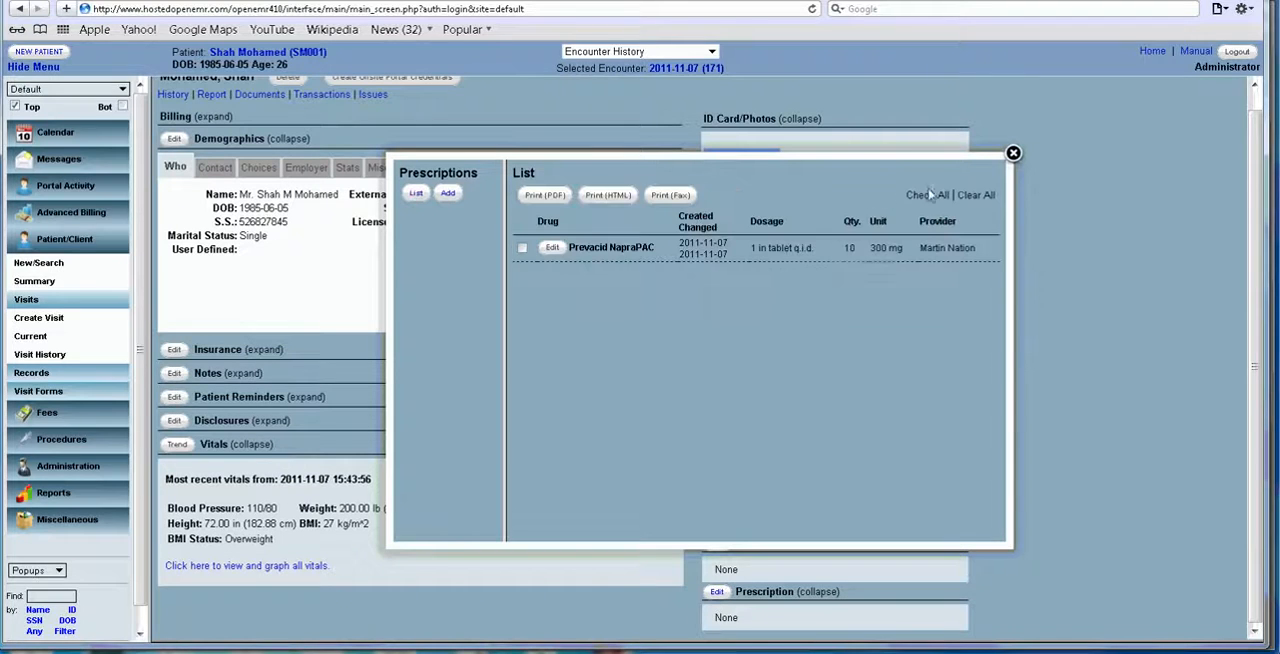
left_click(1013, 153)
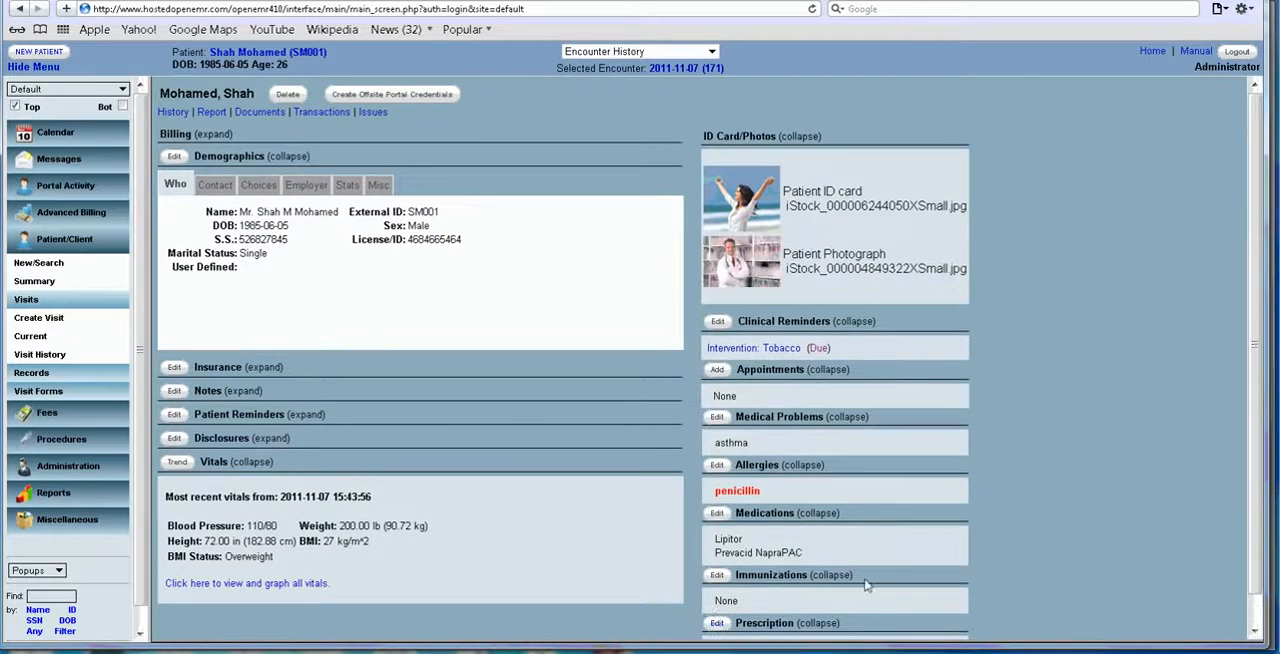
Review the medications and prescriptions on the patient's summary, view the patient report options and return to the summary.
scroll(1258, 360, "down", 1)
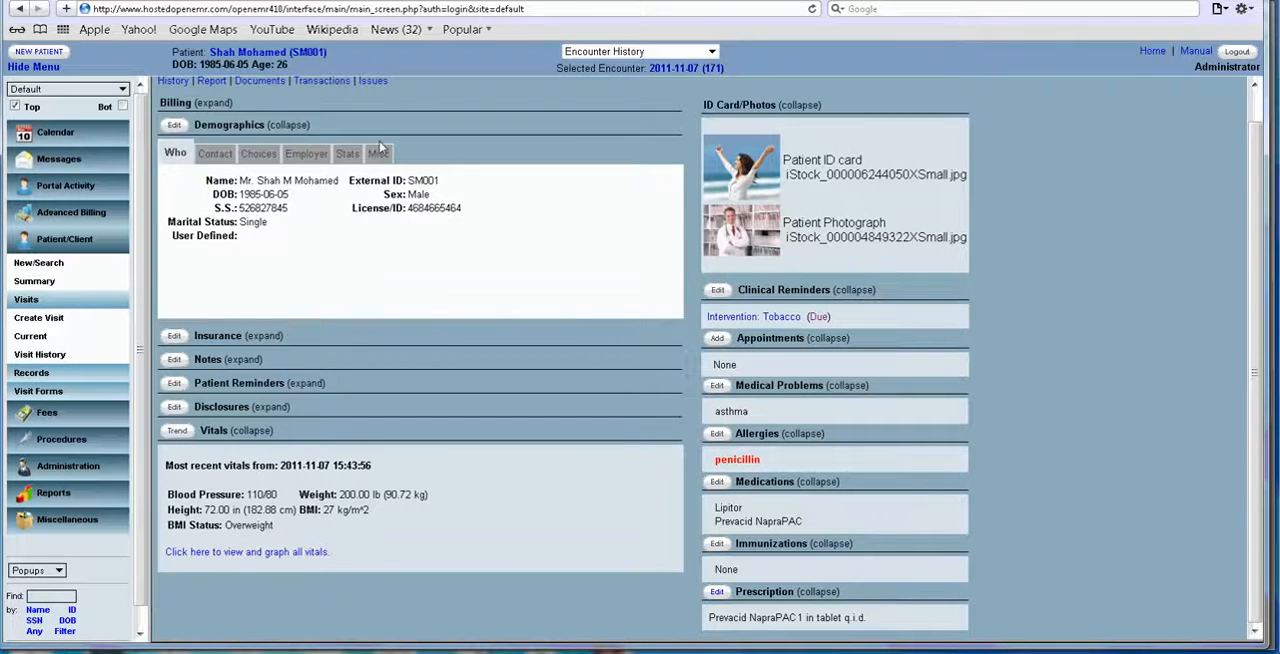
left_click(211, 82)
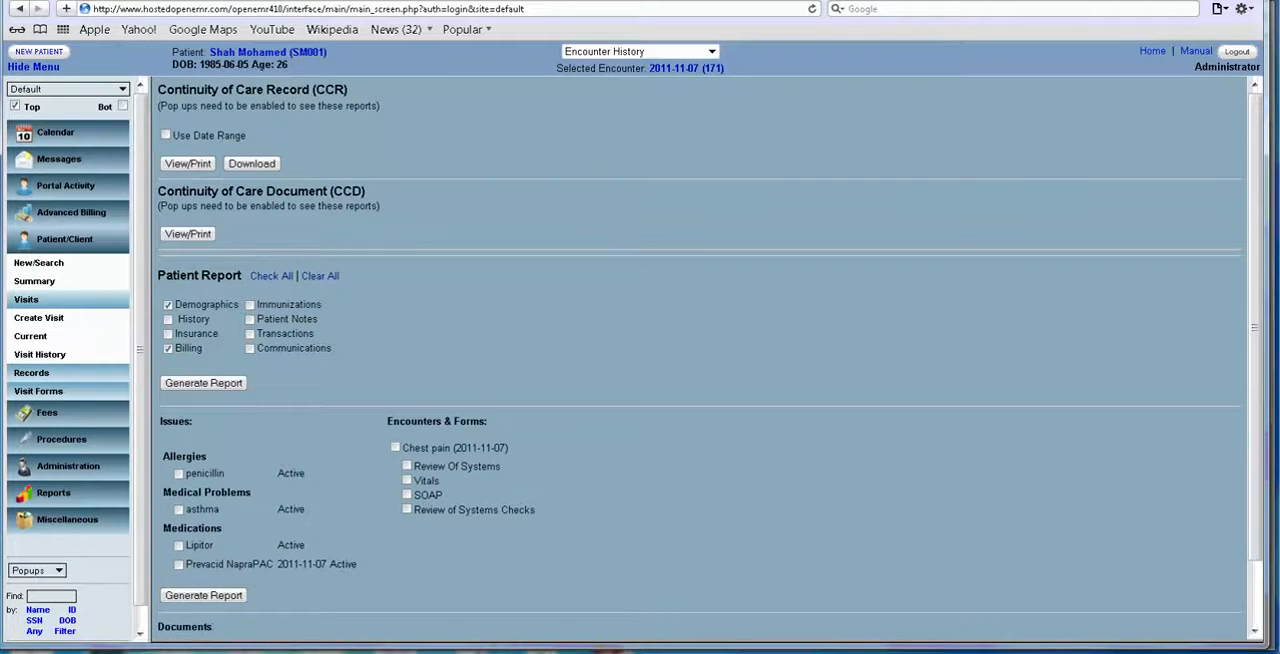
left_click(257, 52)
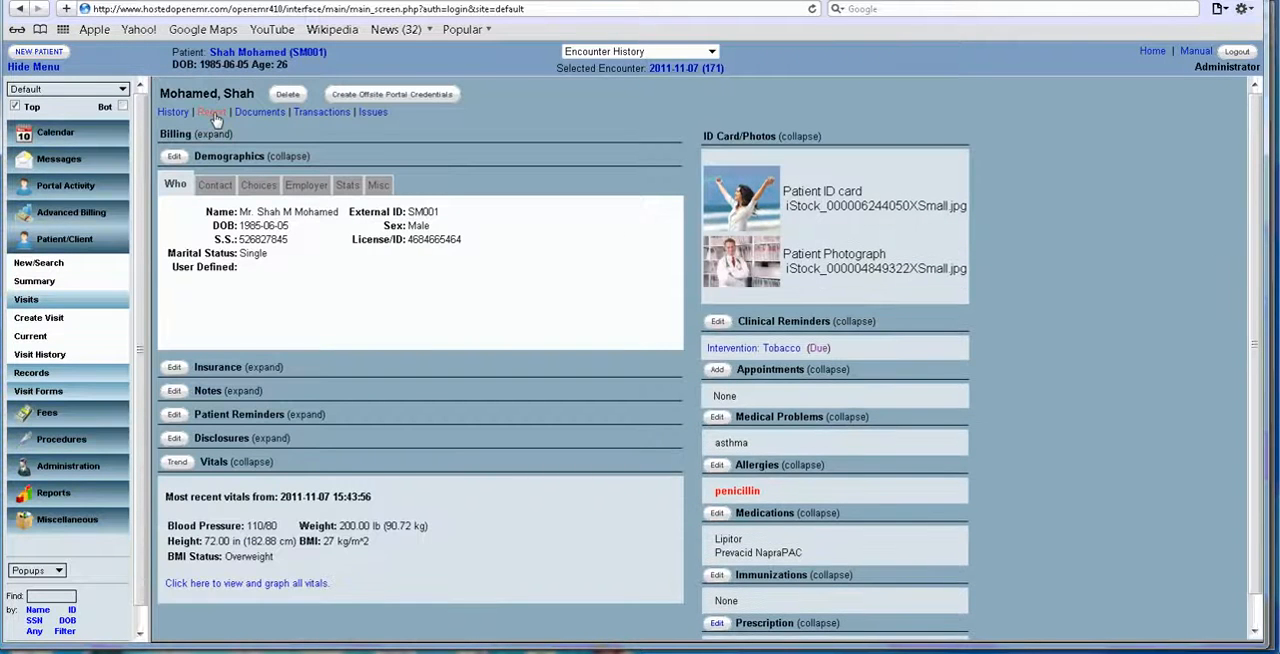
Open the patient's report options, exclude Demographics and Billing, and include penicillin, asthma, Lipitor and Prevacid NapraPAC.
left_click(211, 112)
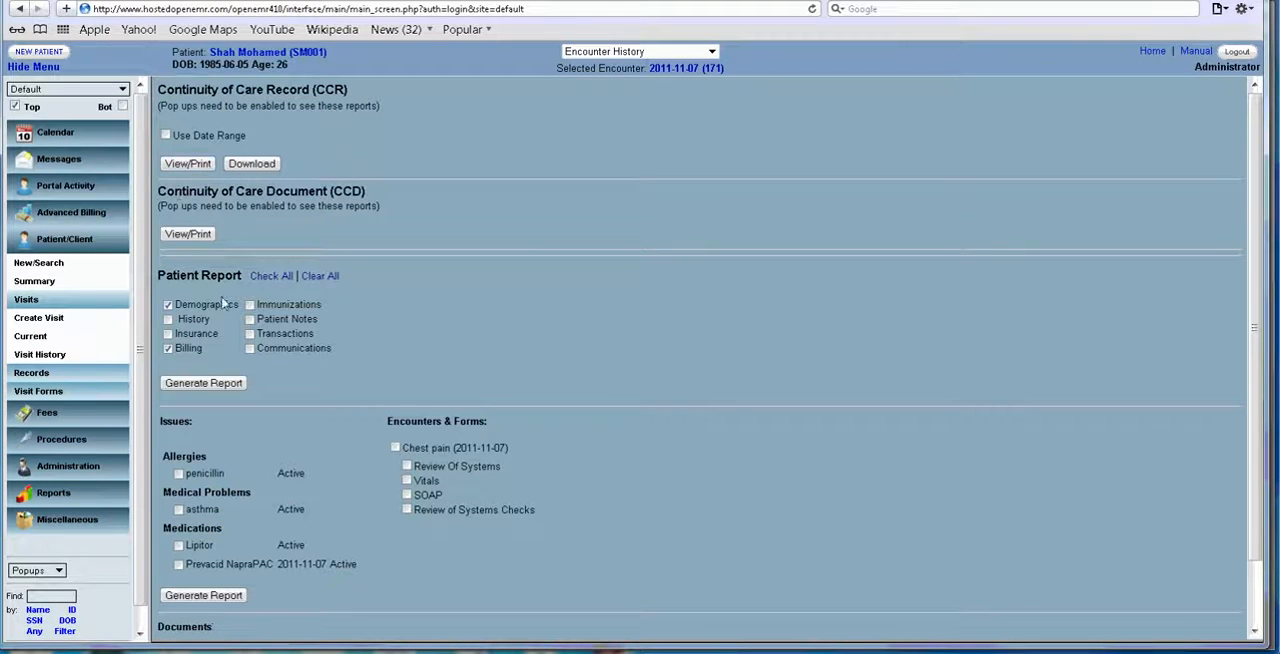
left_click(168, 304)
left_click(168, 348)
left_click(178, 473)
left_click(178, 509)
left_click(179, 545)
left_click(179, 564)
Include the Chest pain (2011-11-07) encounter with all its forms, generate the patient report and read through it.
left_click_drag(395, 447, 585, 512)
left_click(600, 495)
scroll(641, 441, "down", 1)
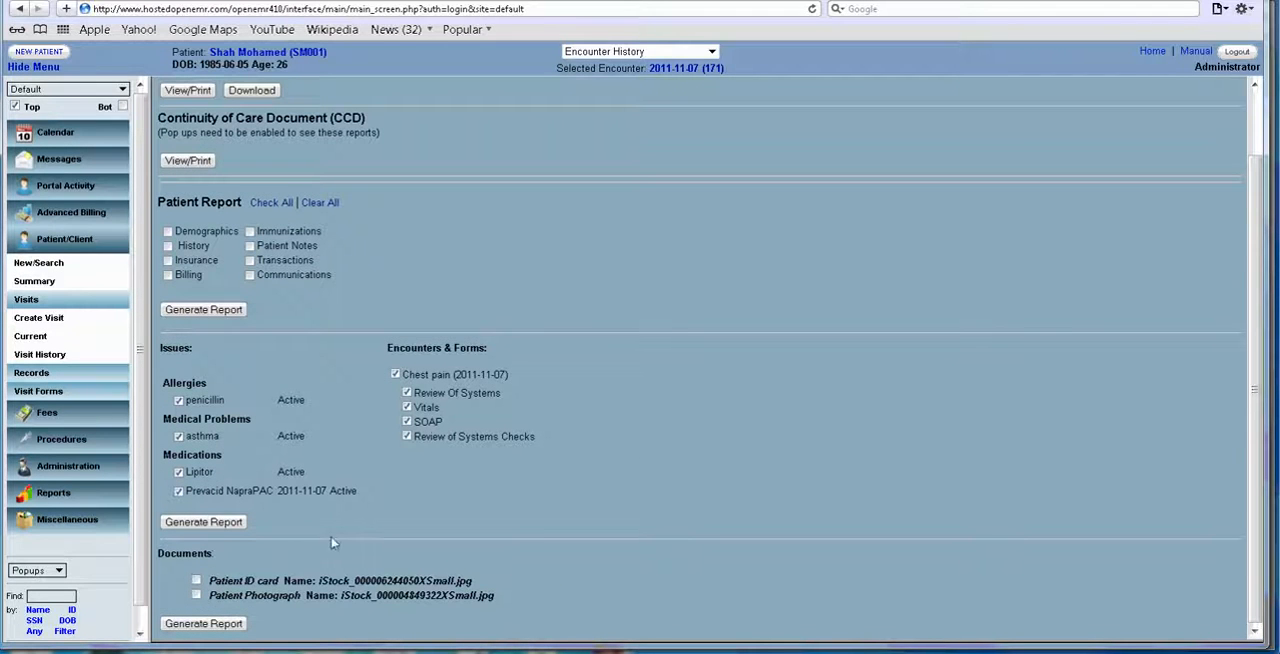
left_click(201, 522)
scroll(944, 228, "down", 2)
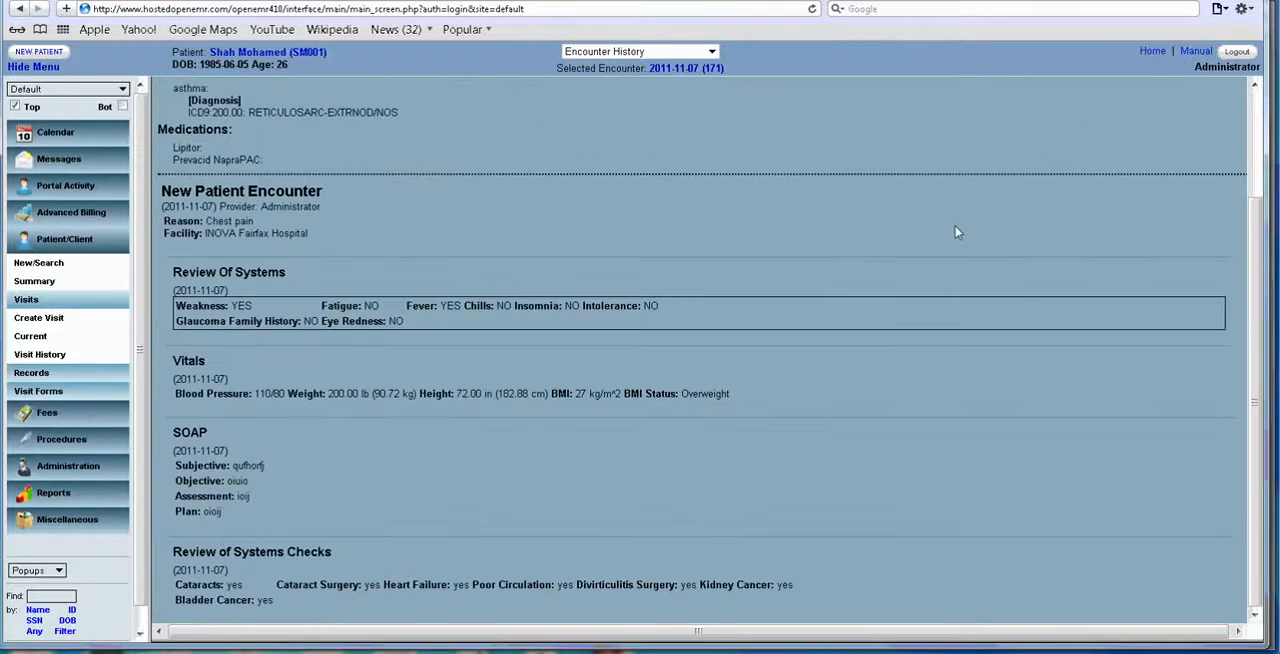
scroll(955, 232, "up", 2)
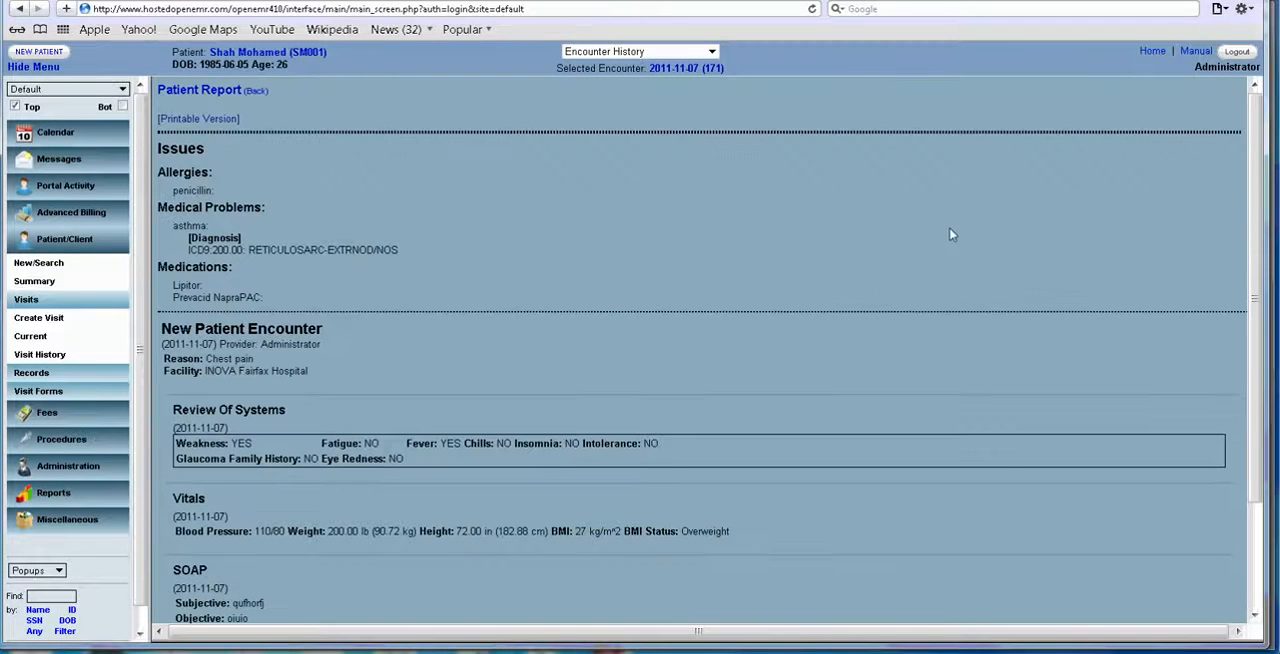
View the printable version of the patient report through to the signature line and close its window.
left_click(220, 119)
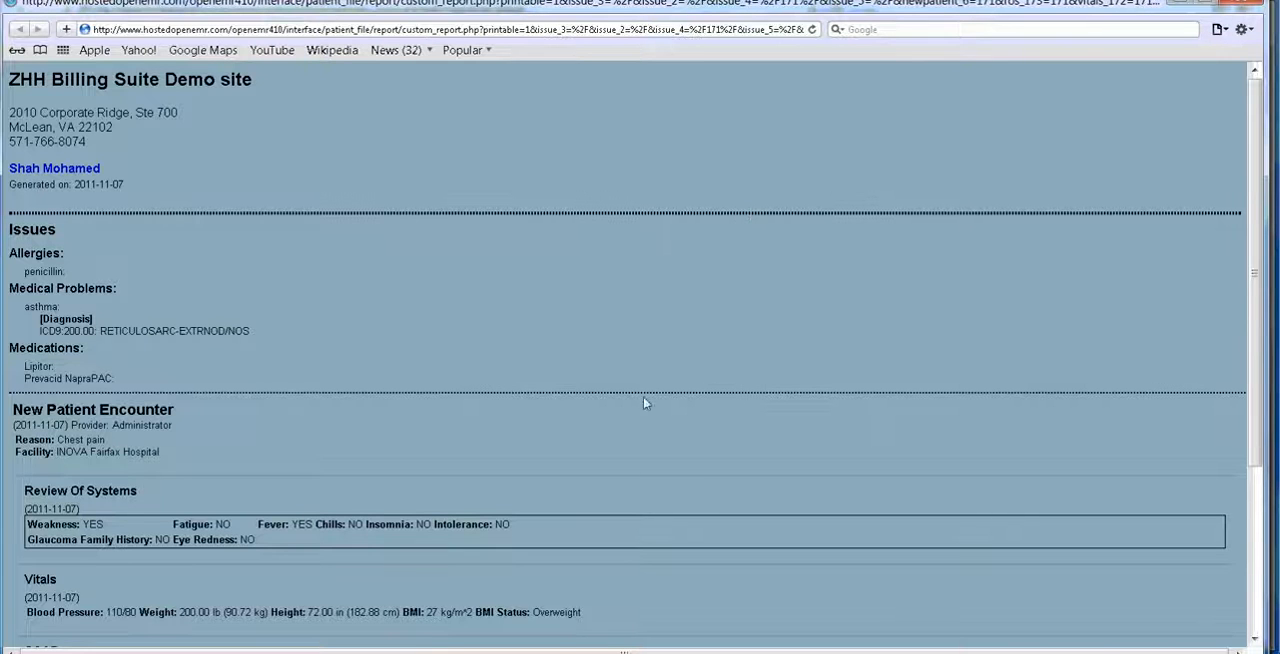
mouse_move(880, 653)
scroll(872, 220, "down", 5)
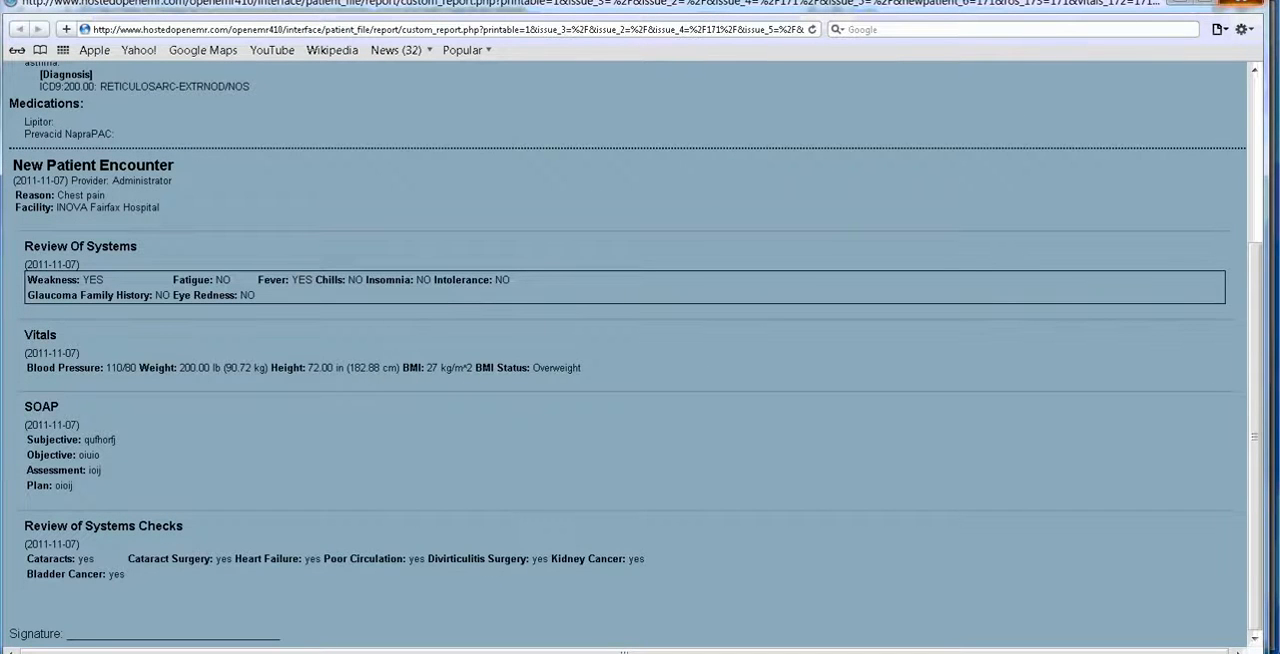
left_click(1241, 2)
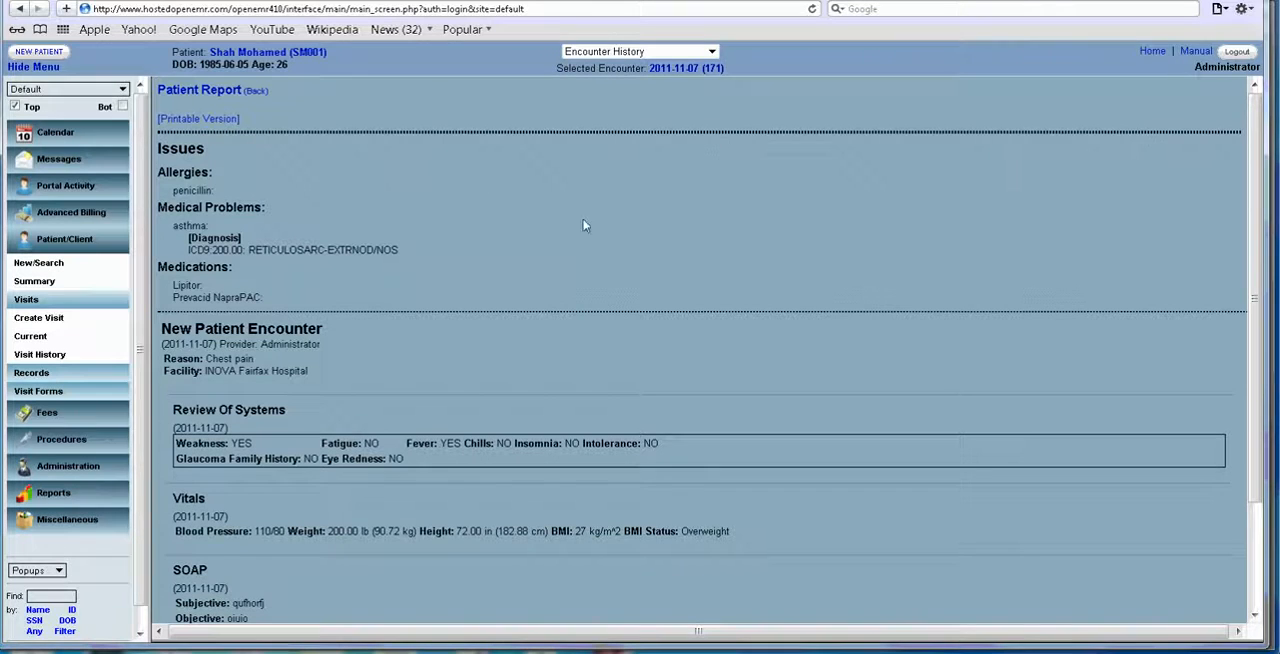
Open the fee sheet of the 2011-11-07 encounter and add a Limited new-patient visit.
left_click(704, 72)
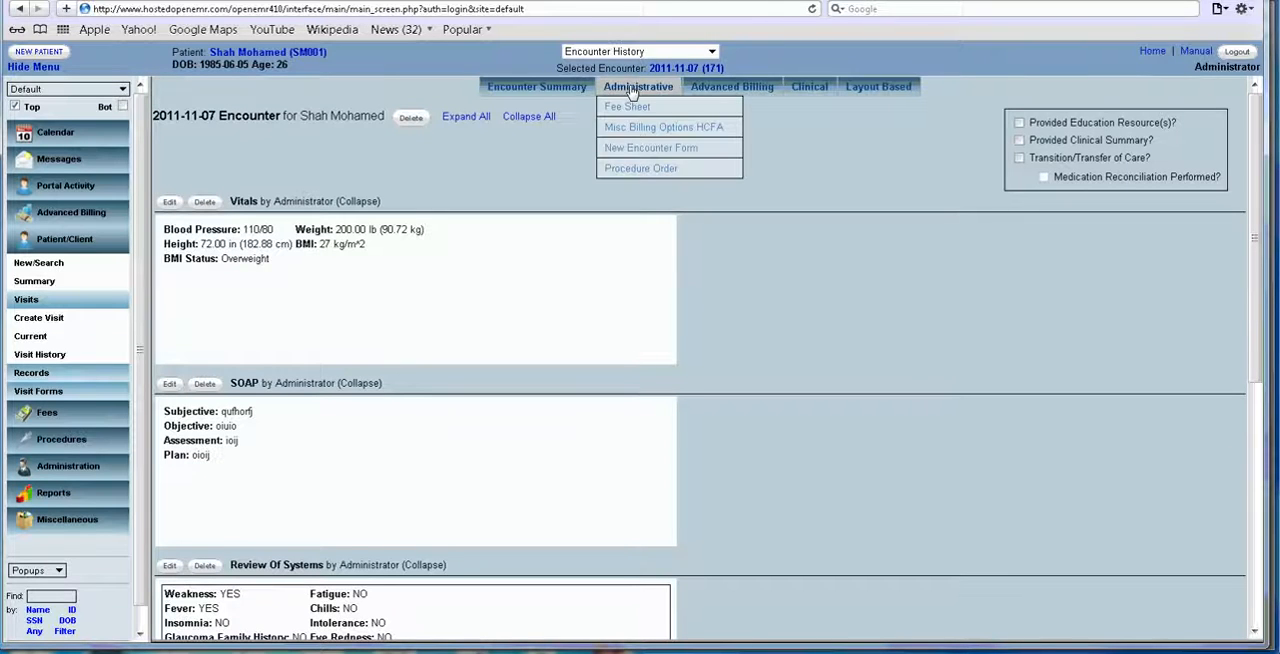
left_click(632, 106)
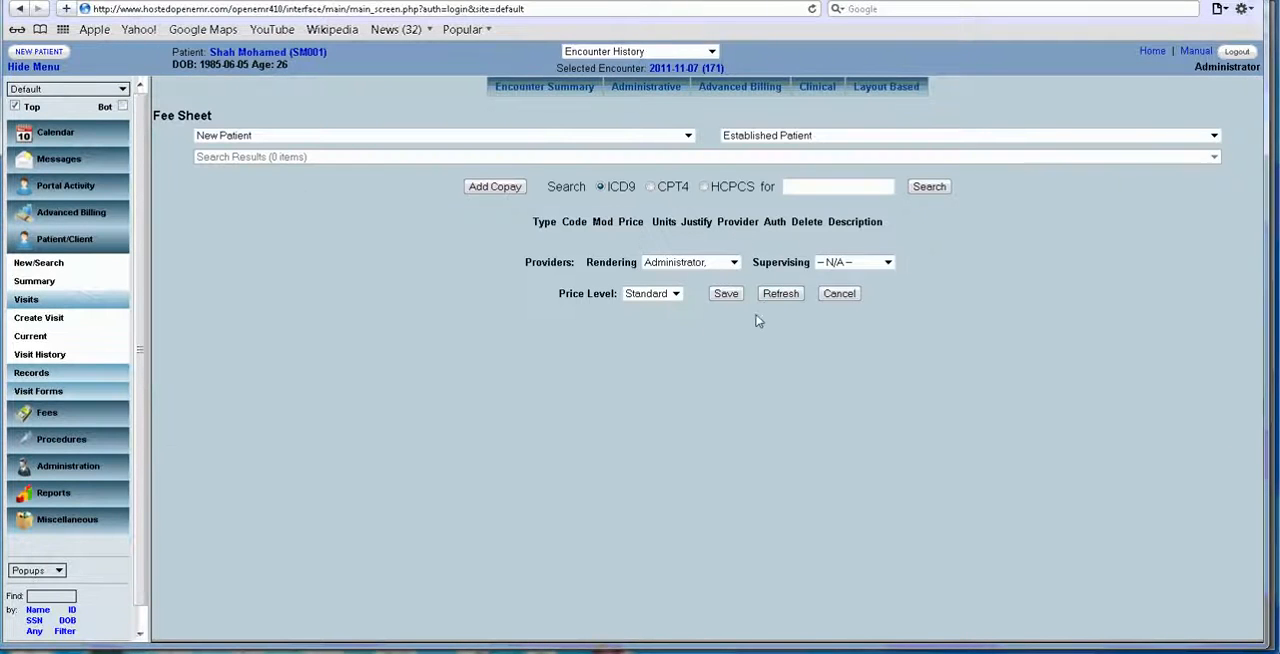
left_click(688, 136)
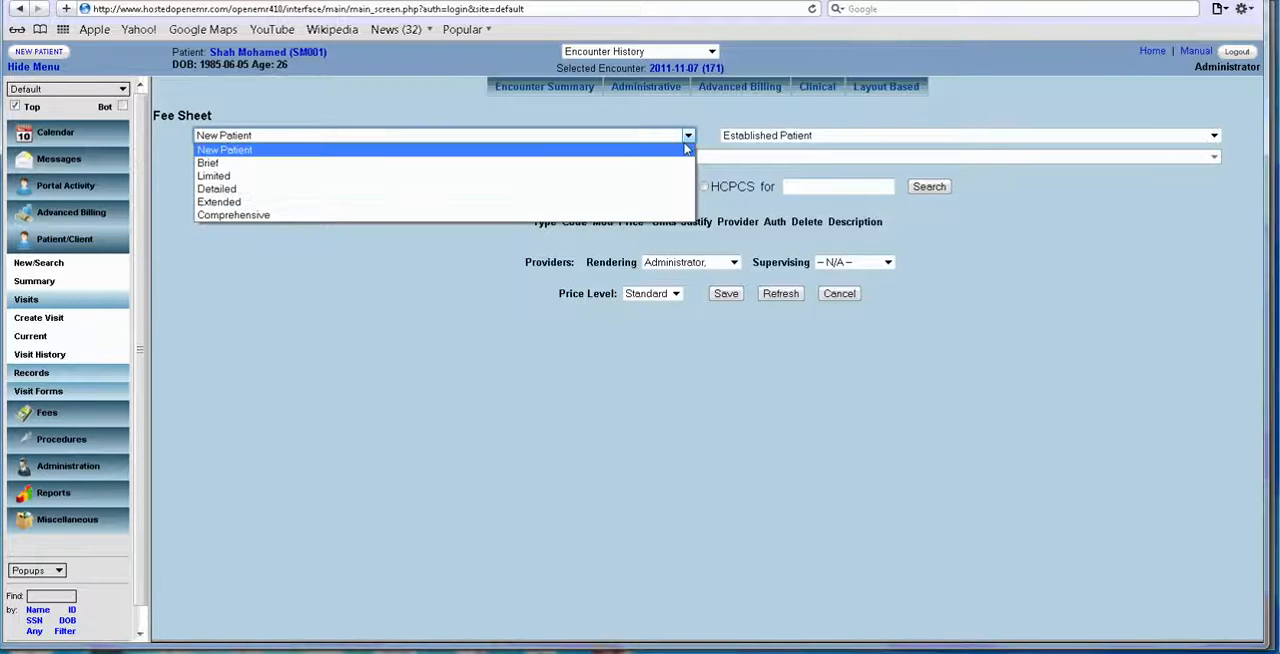
left_click(566, 176)
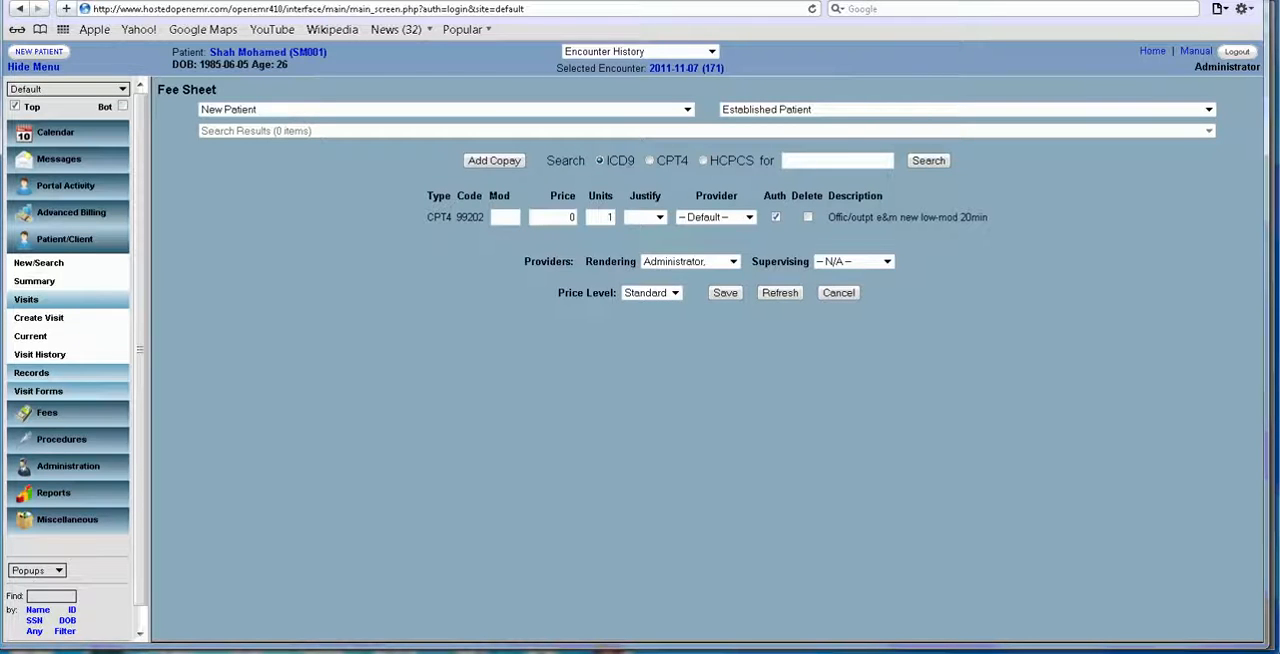
Search the ICD9 codes for 300 and add diagnosis 300.01 Panic disorder to the fee sheet.
left_click(802, 159)
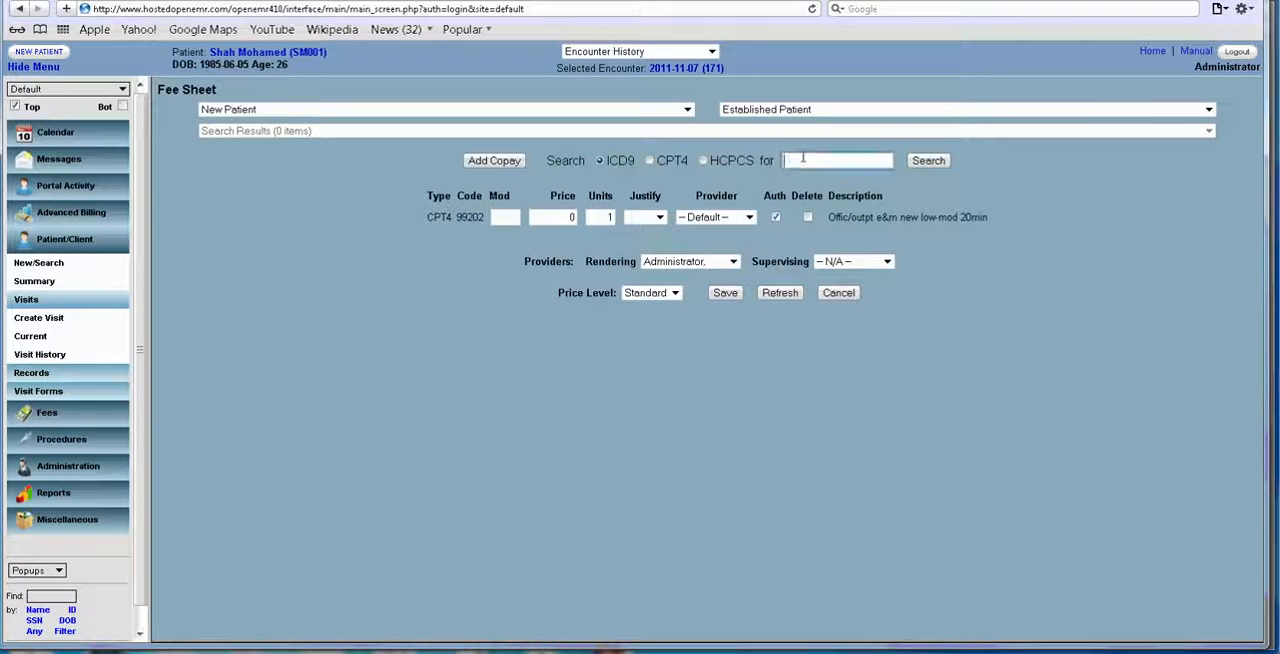
type("300")
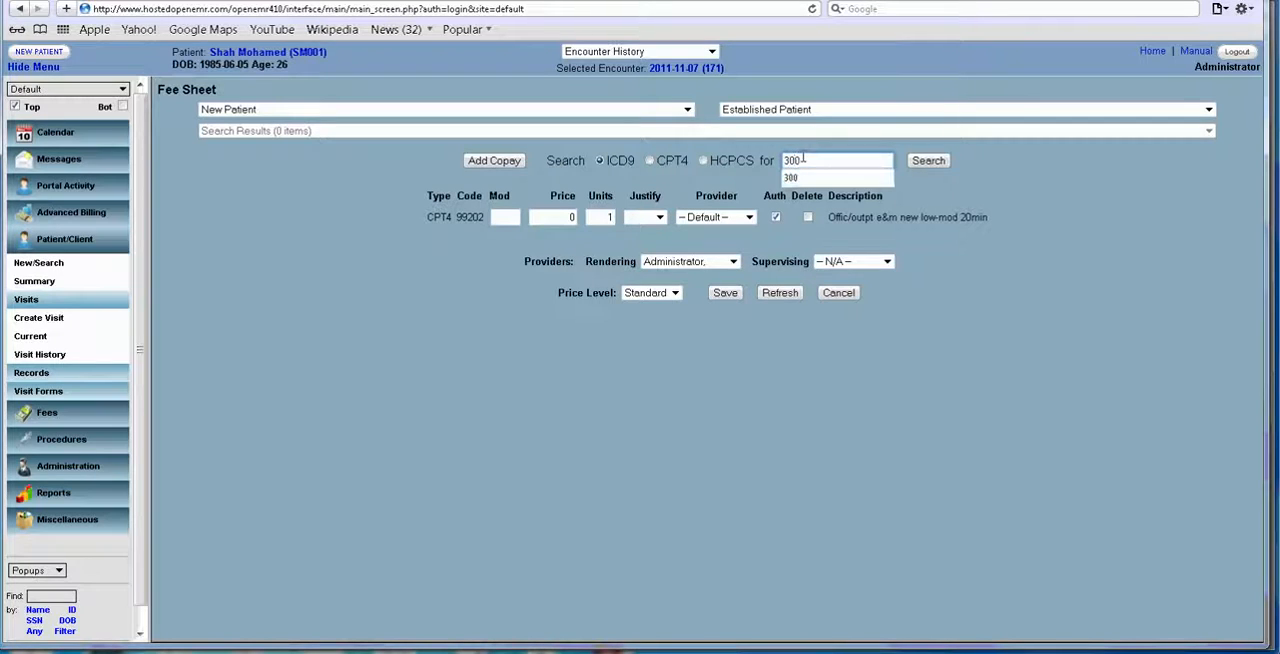
left_click(929, 163)
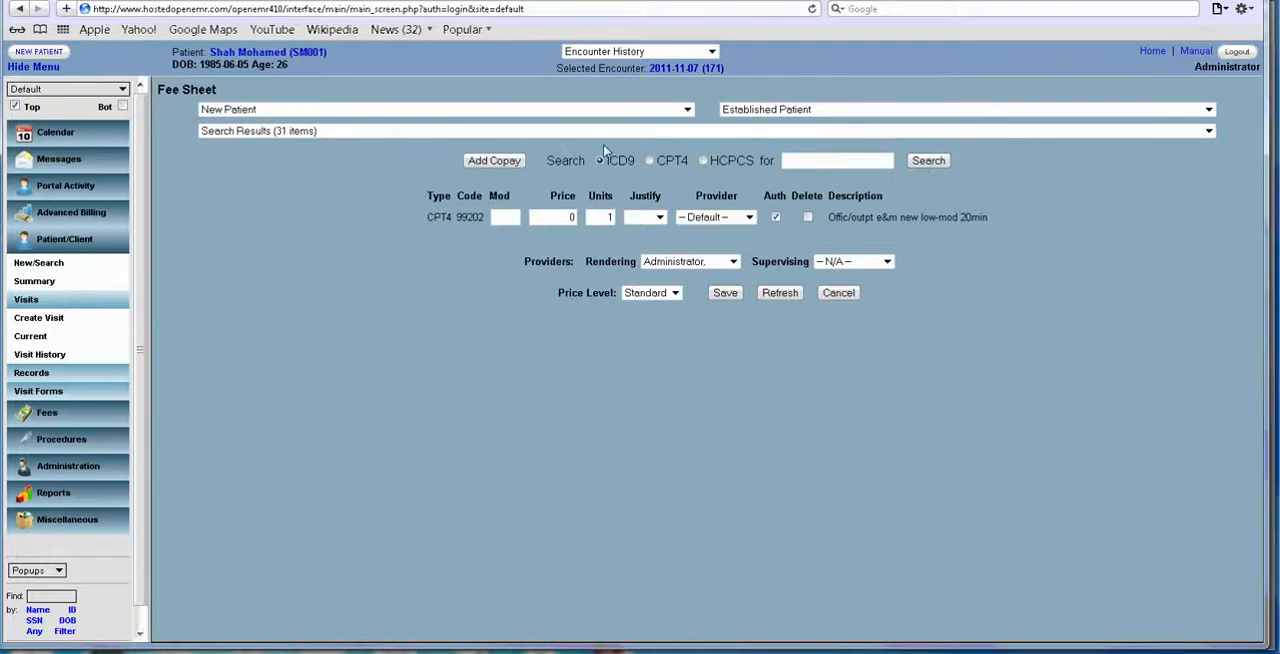
left_click(577, 136)
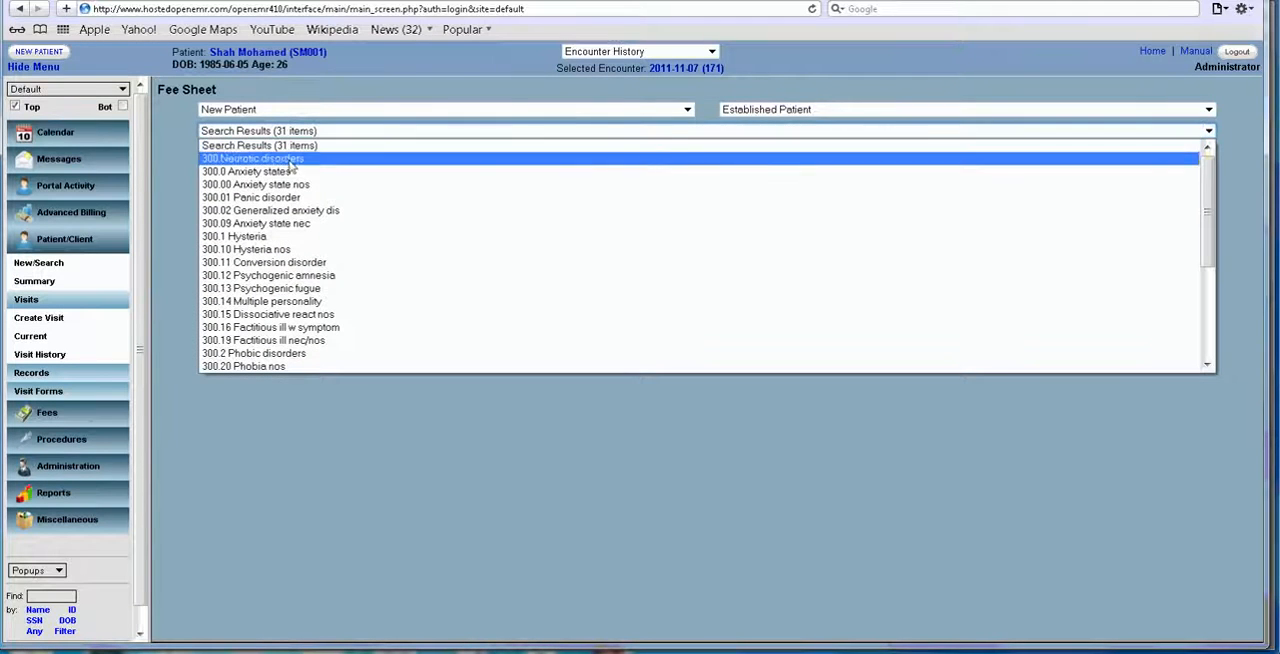
left_click(292, 198)
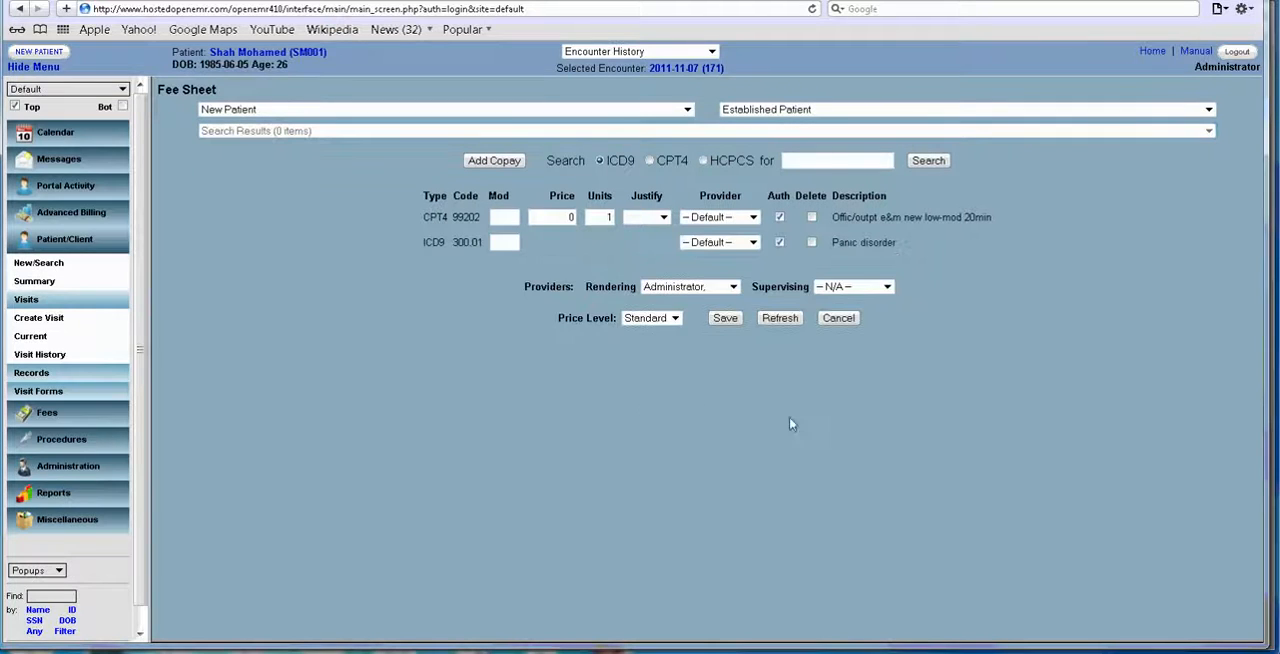
Set the price of the CPT4 99202 line to 200 and justify it with diagnosis 300.01.
left_click(502, 212)
left_click(567, 216)
left_click(665, 219)
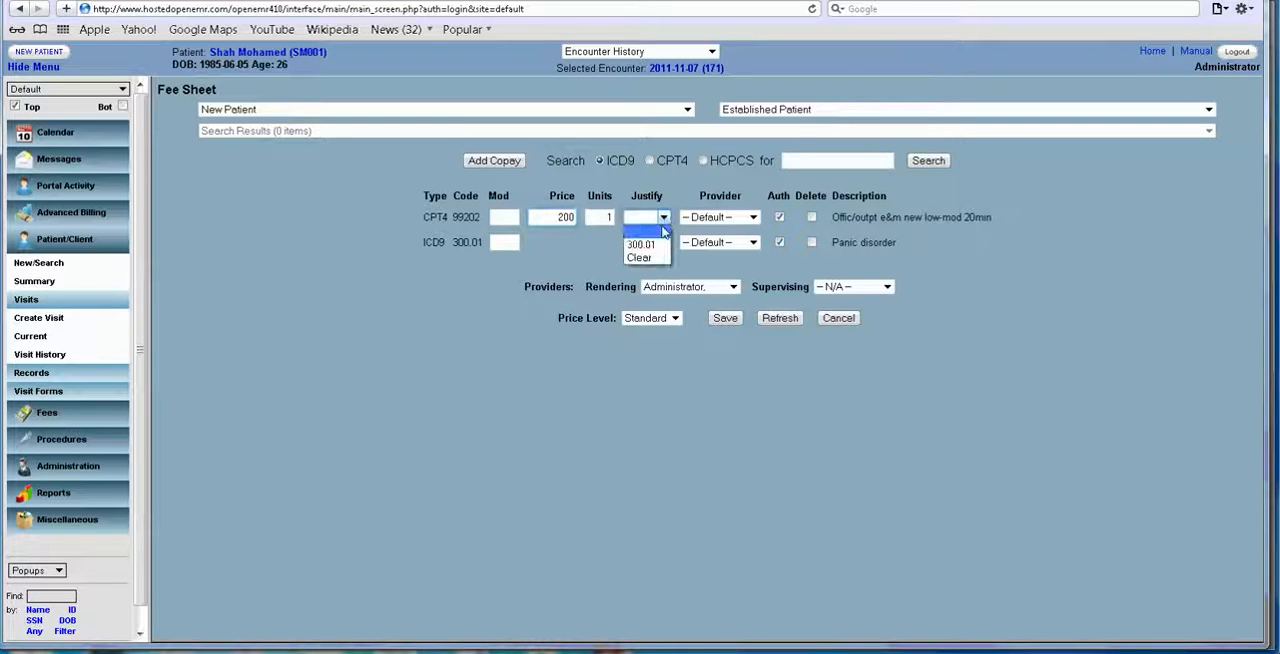
left_click(659, 245)
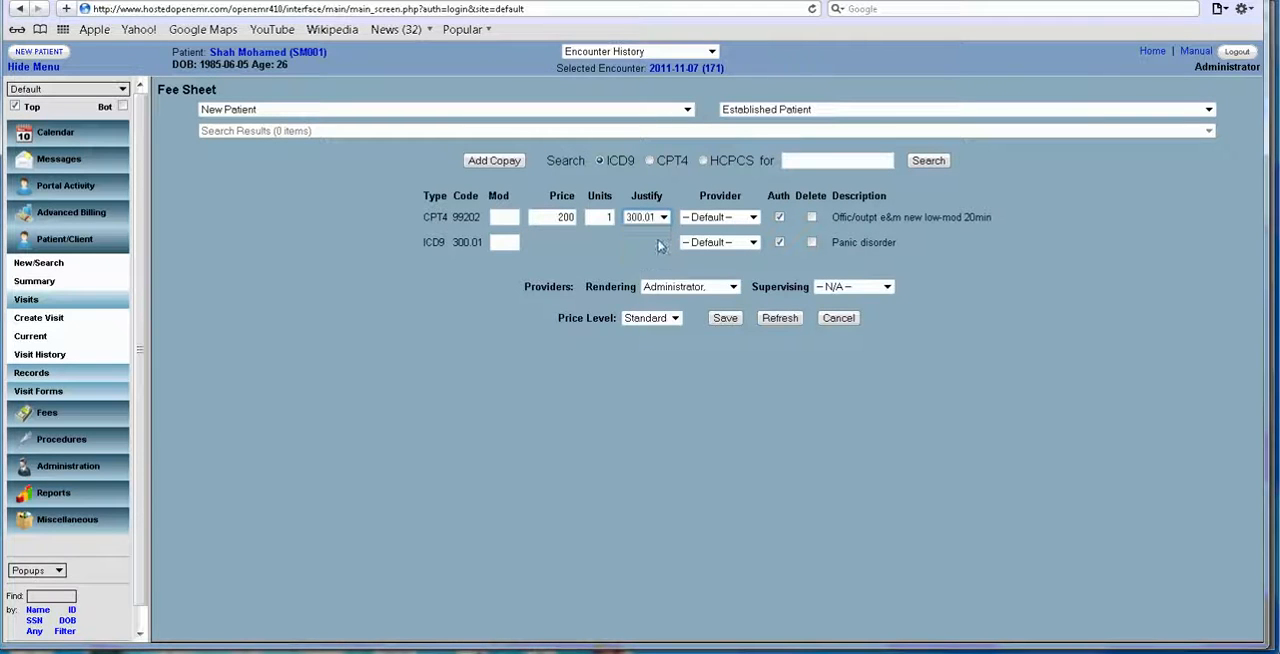
Assign the same named physician as the CPT4 line's provider, rendering provider and supervising provider, save the fee sheet and review the encounter.
left_click(753, 217)
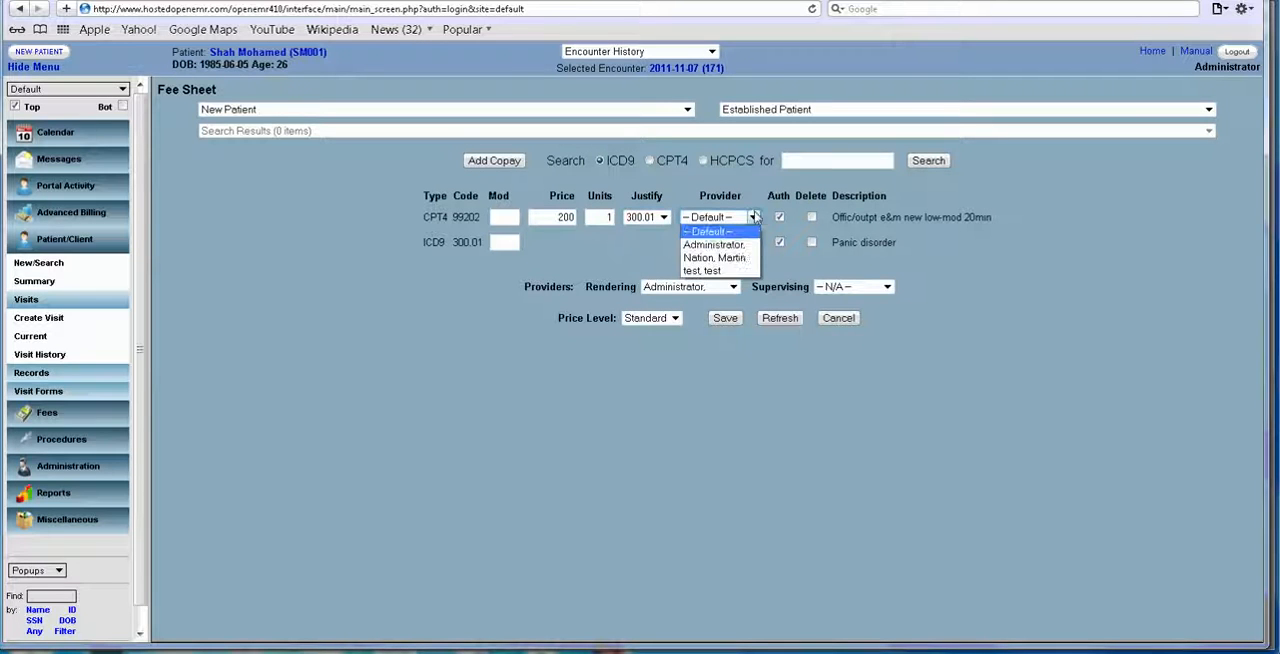
left_click(742, 258)
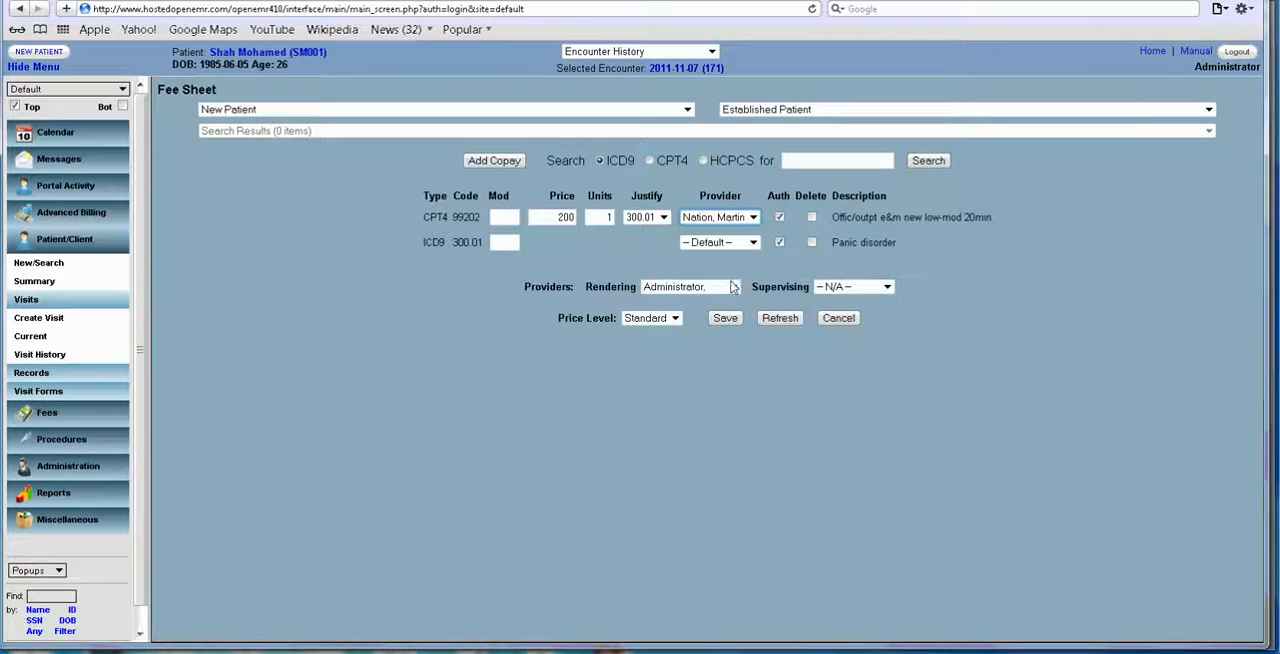
left_click(733, 290)
left_click(722, 324)
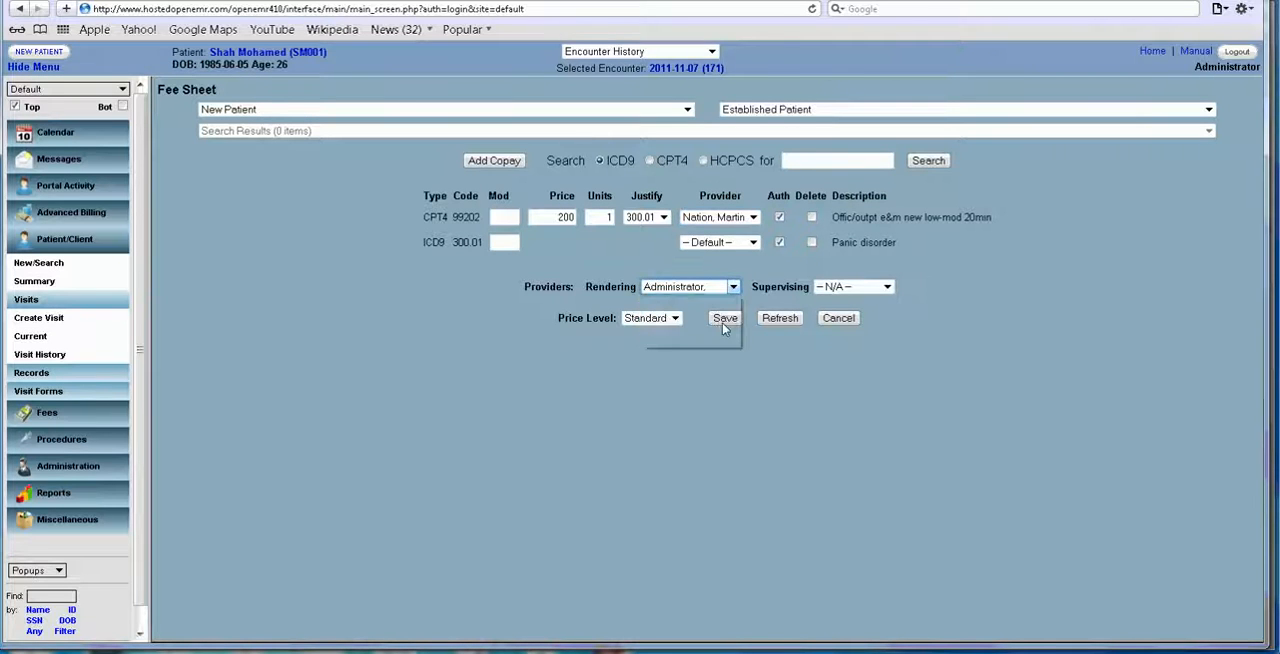
left_click(886, 287)
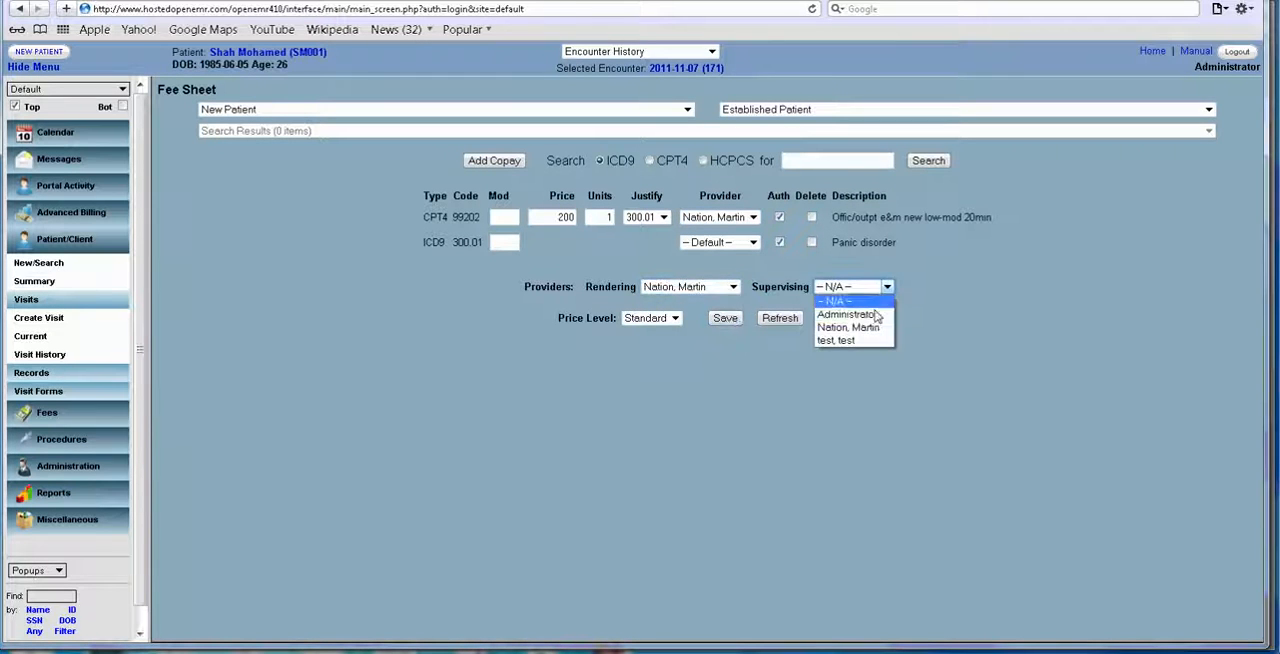
left_click(872, 331)
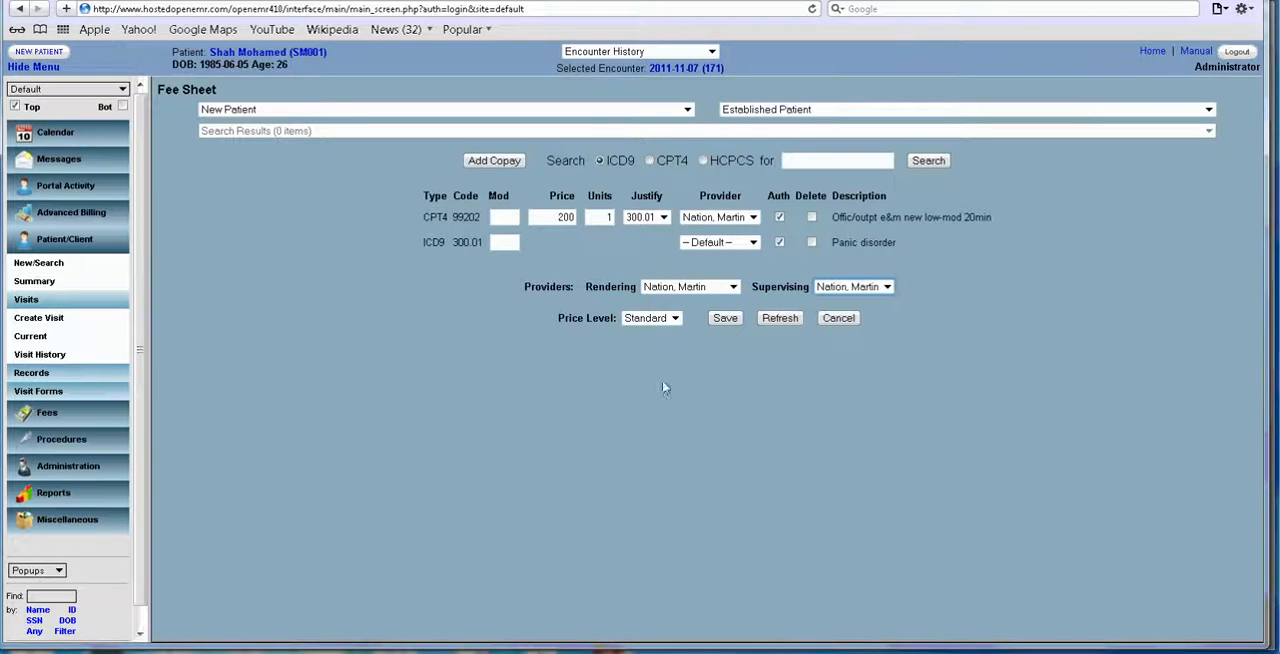
left_click(725, 319)
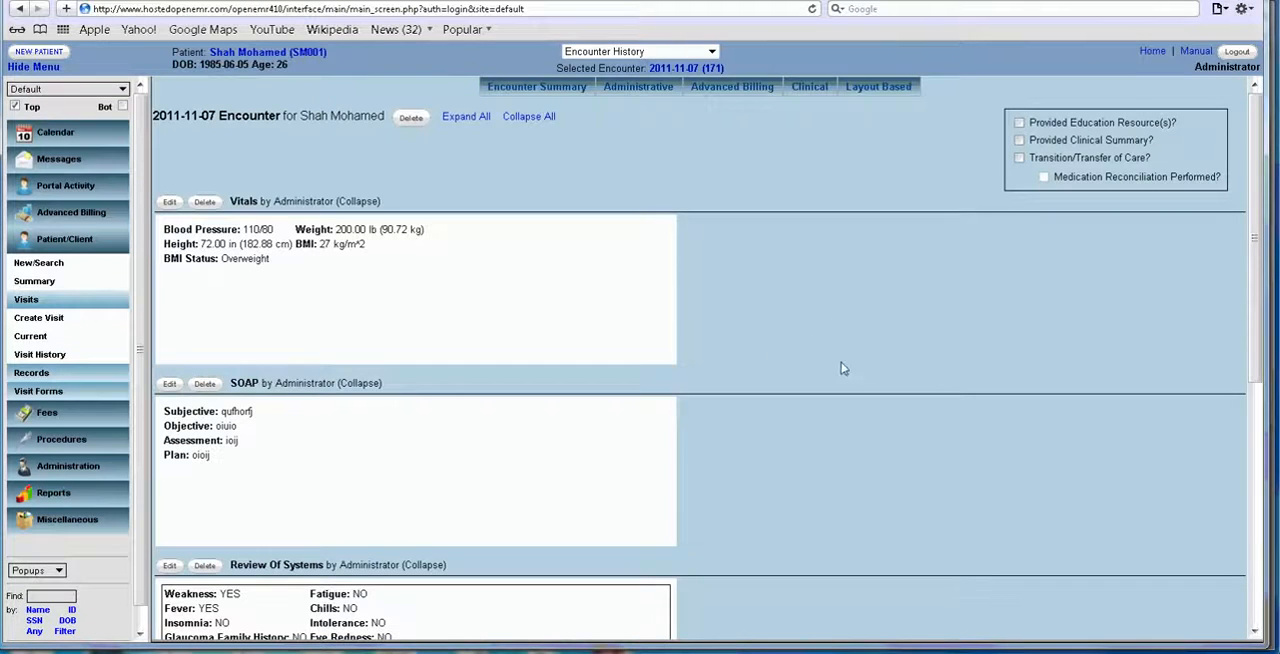
scroll(817, 334, "down", 5)
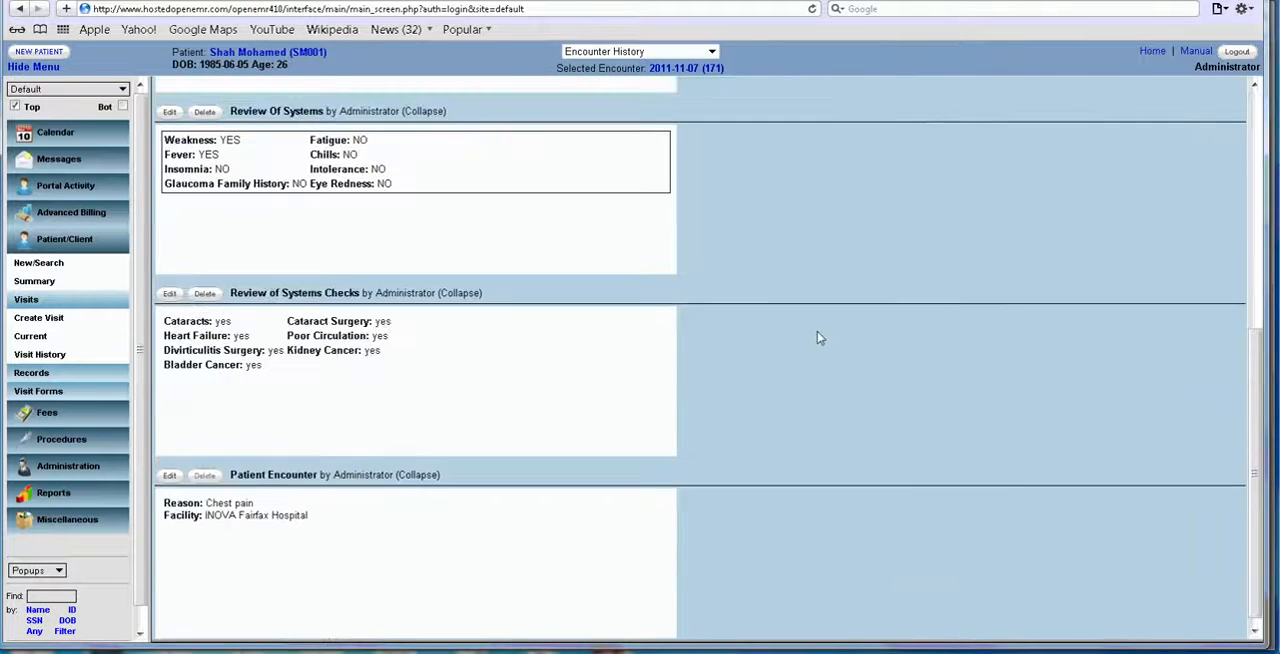
scroll(806, 350, "down", 1)
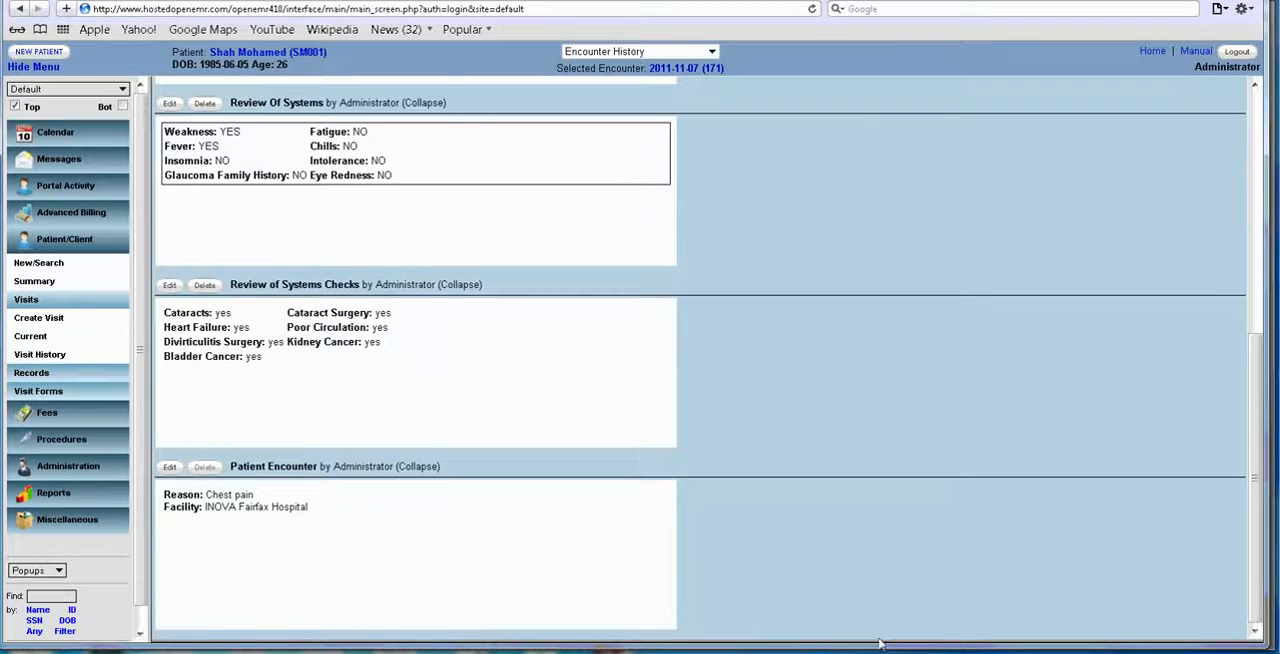
Switch to the Chrome window with the ZH Healthcare login and sign in to facility zhdemo as admin with the account password.
mouse_move(827, 648)
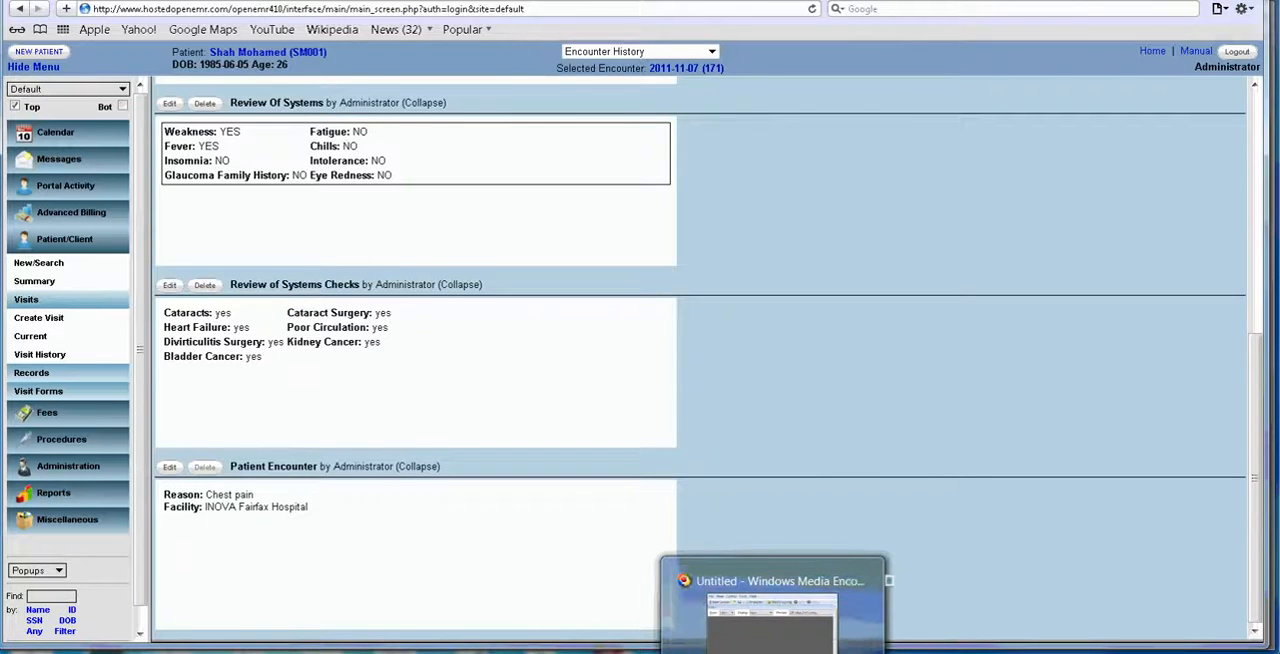
left_click(830, 605)
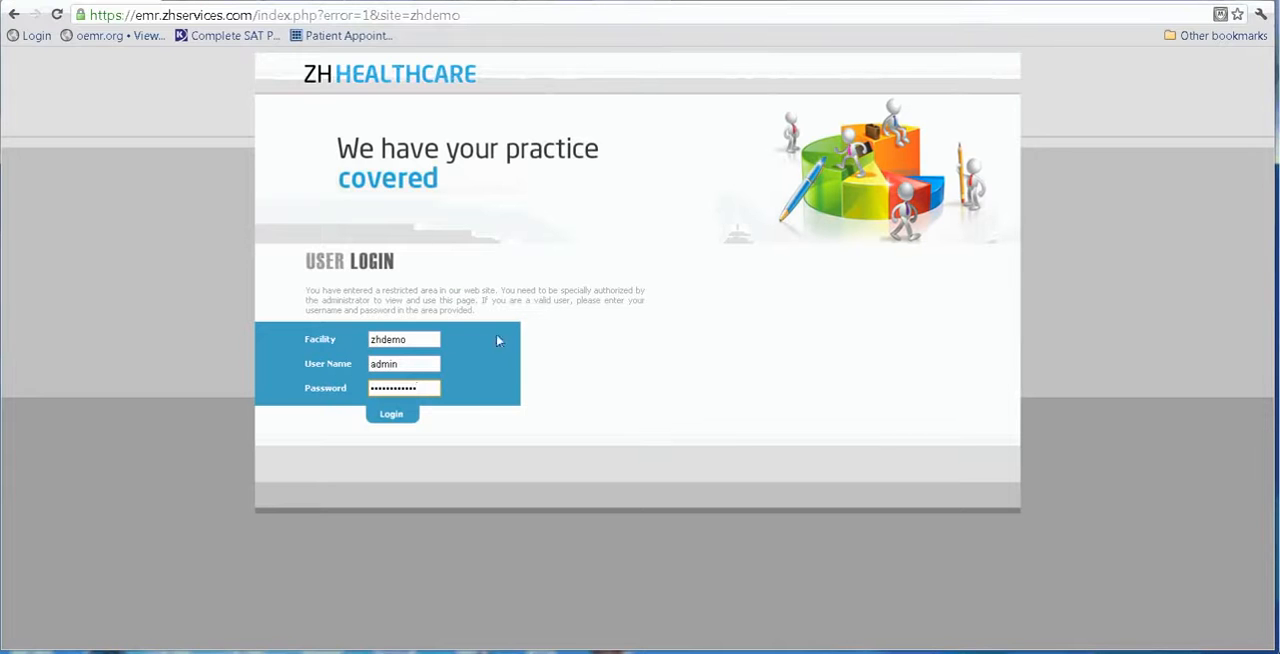
left_click(394, 417)
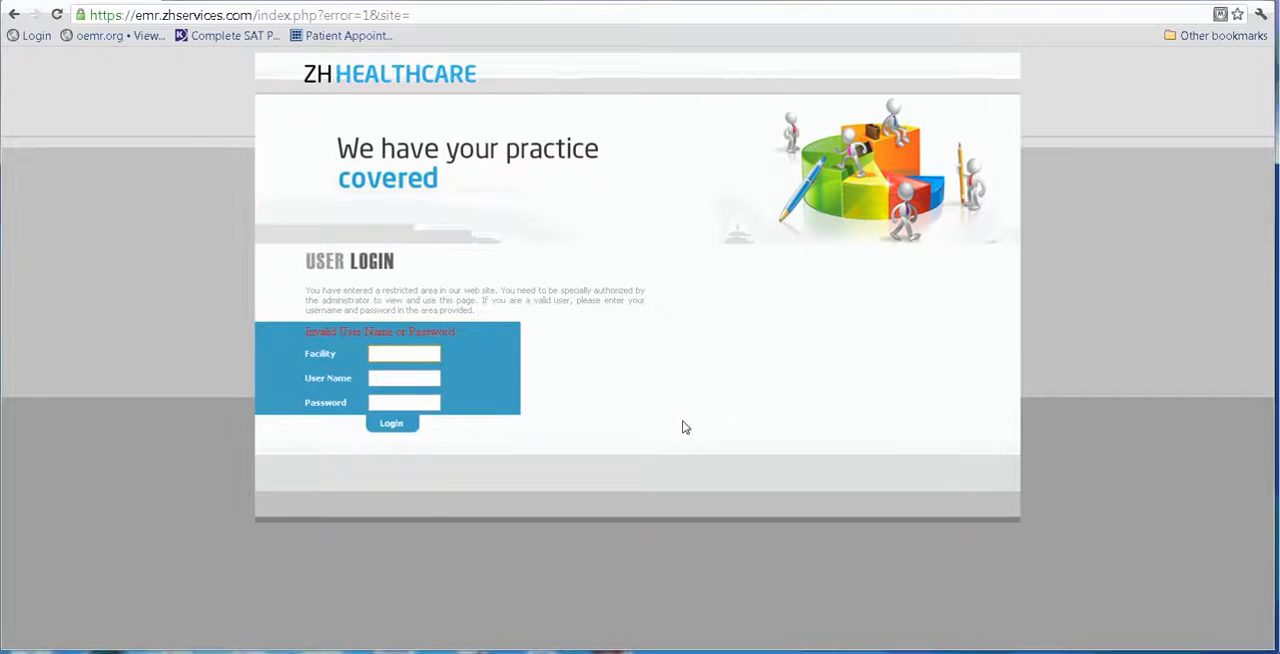
type("zhdemo")
key("Tab")
type("admin")
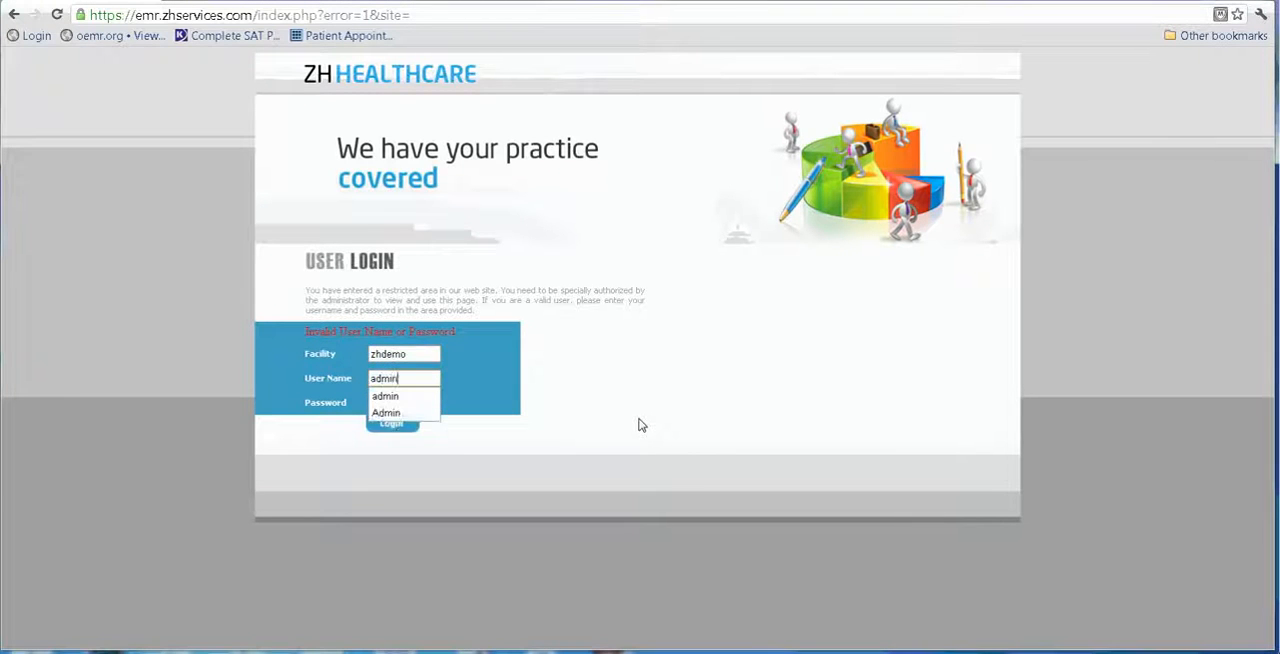
type("•••••")
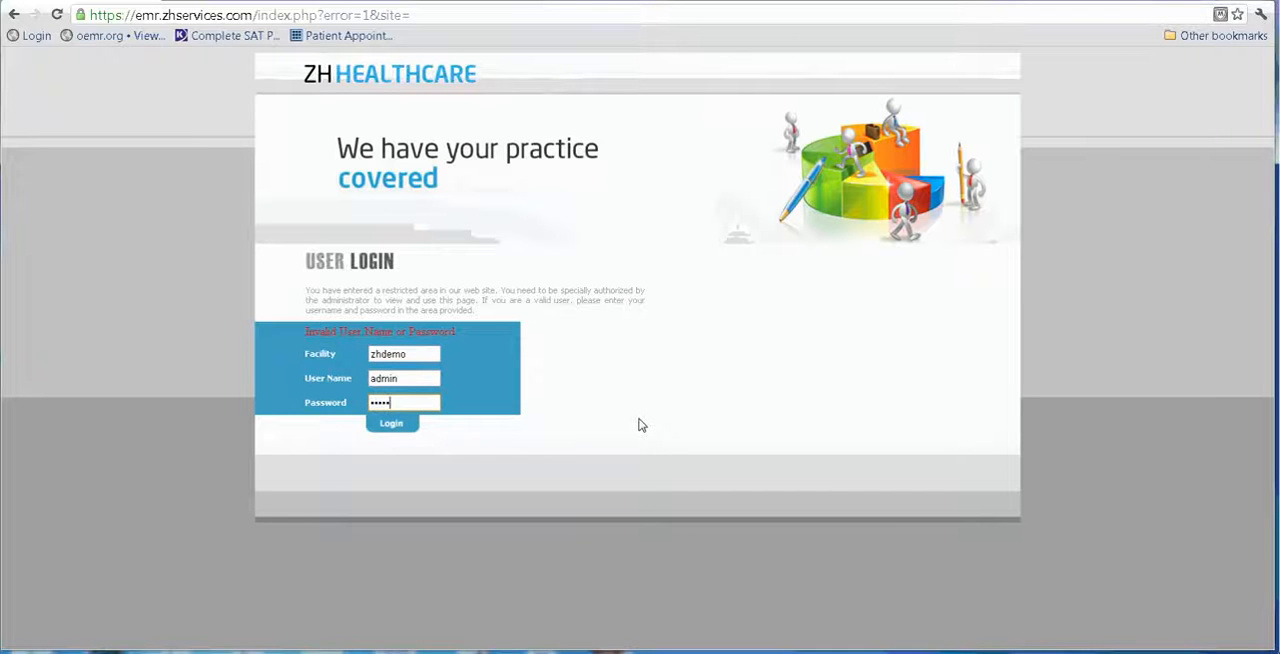
type("•••")
key("Return")
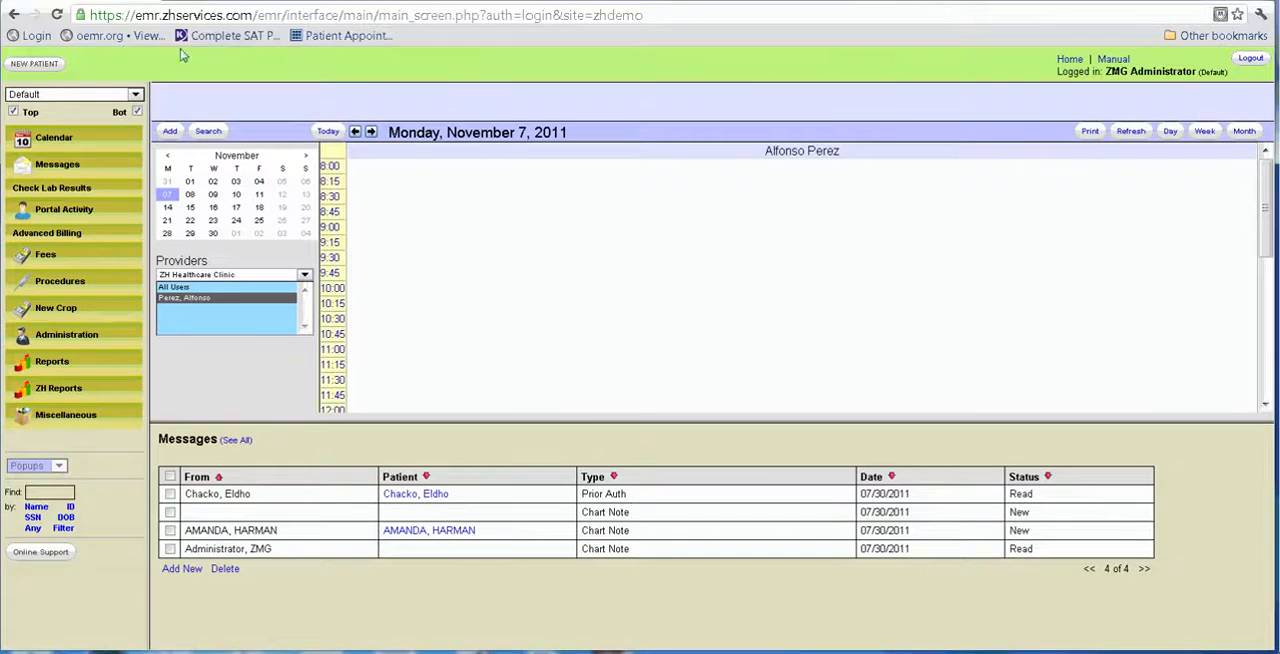
List all patients with the bottom frame hidden and open the record of the patient in the second row.
left_click(138, 112)
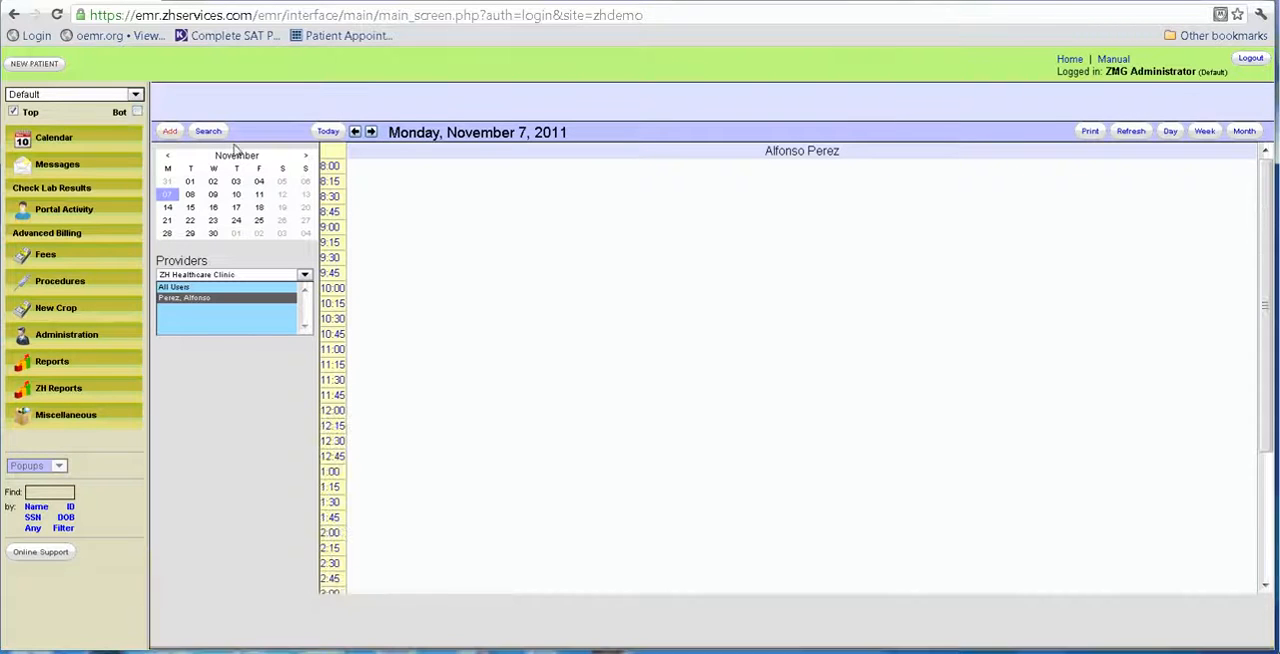
left_click(40, 536)
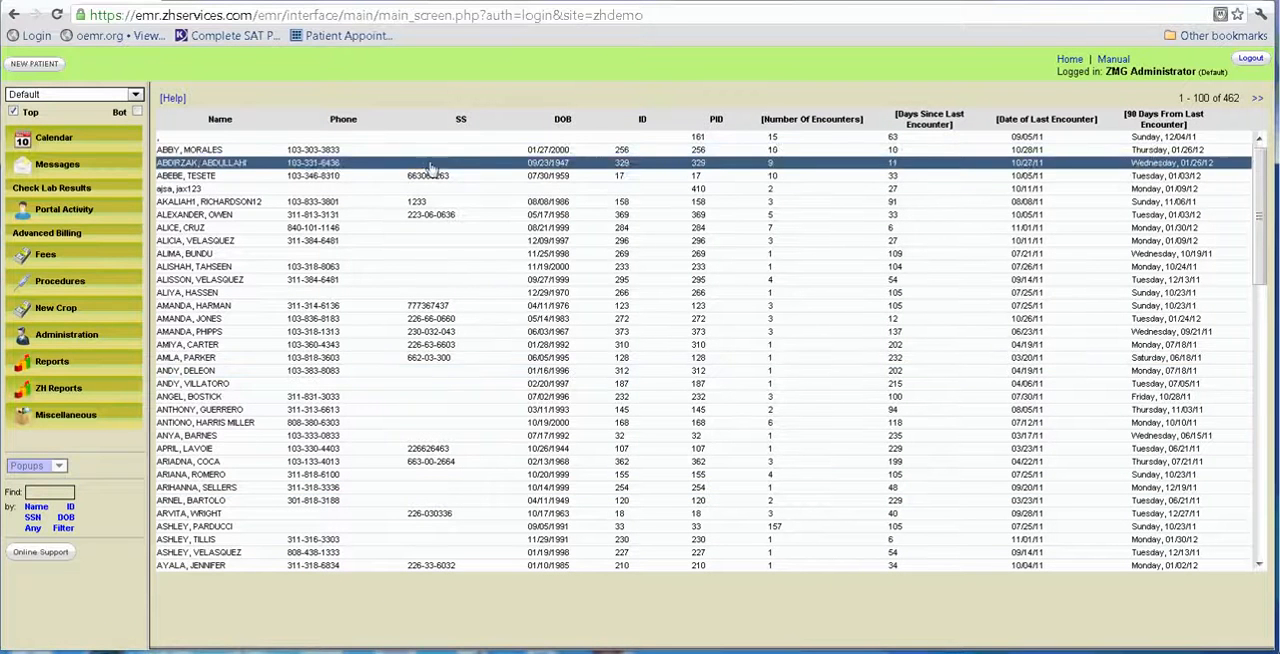
left_click(437, 151)
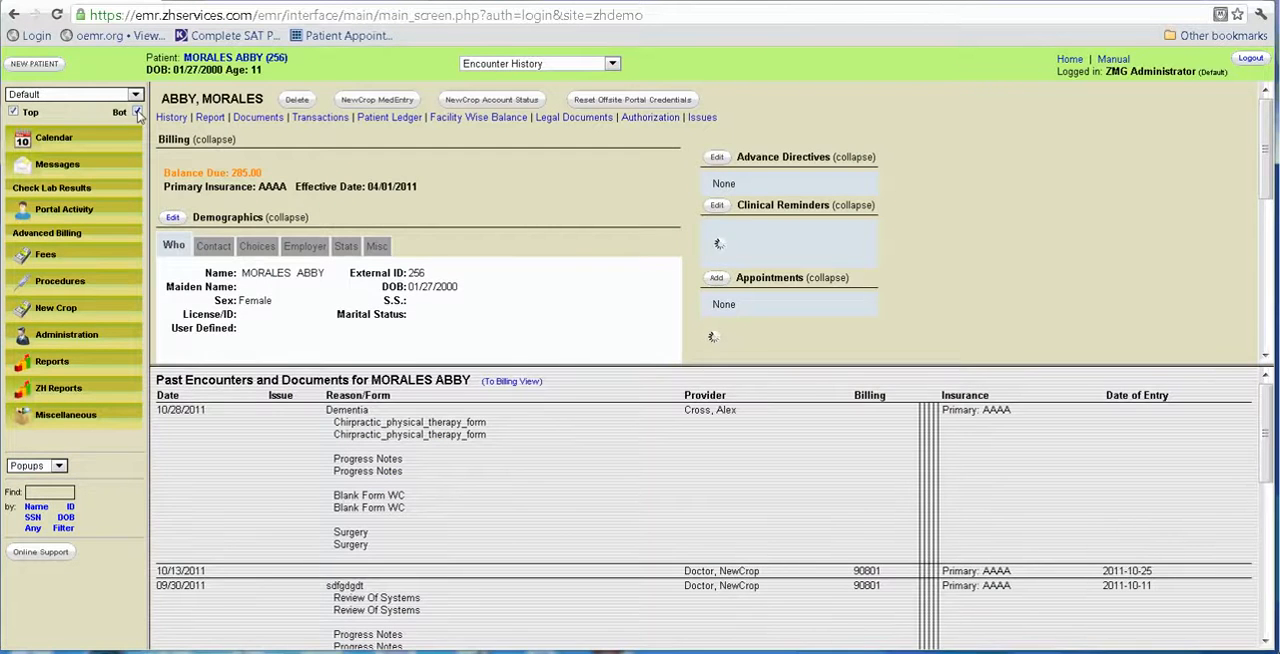
Hide the bottom frame and start a new encounter for the open patient with the consultation description Chest pain.
left_click(138, 112)
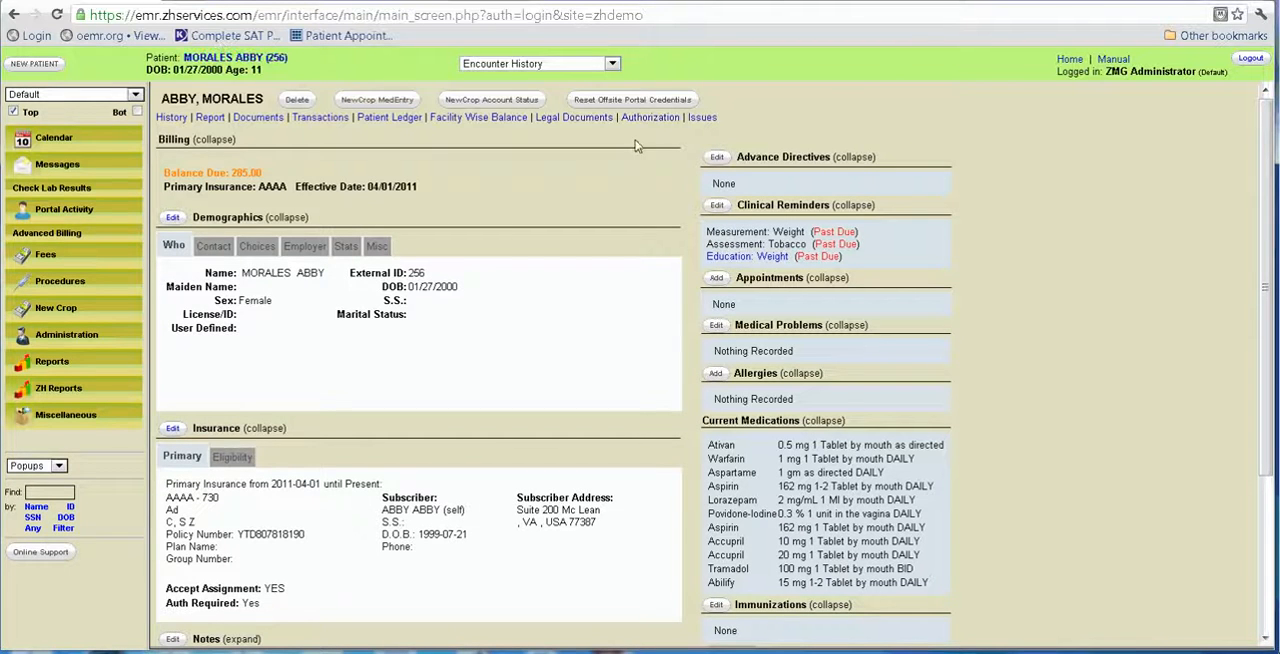
left_click(613, 64)
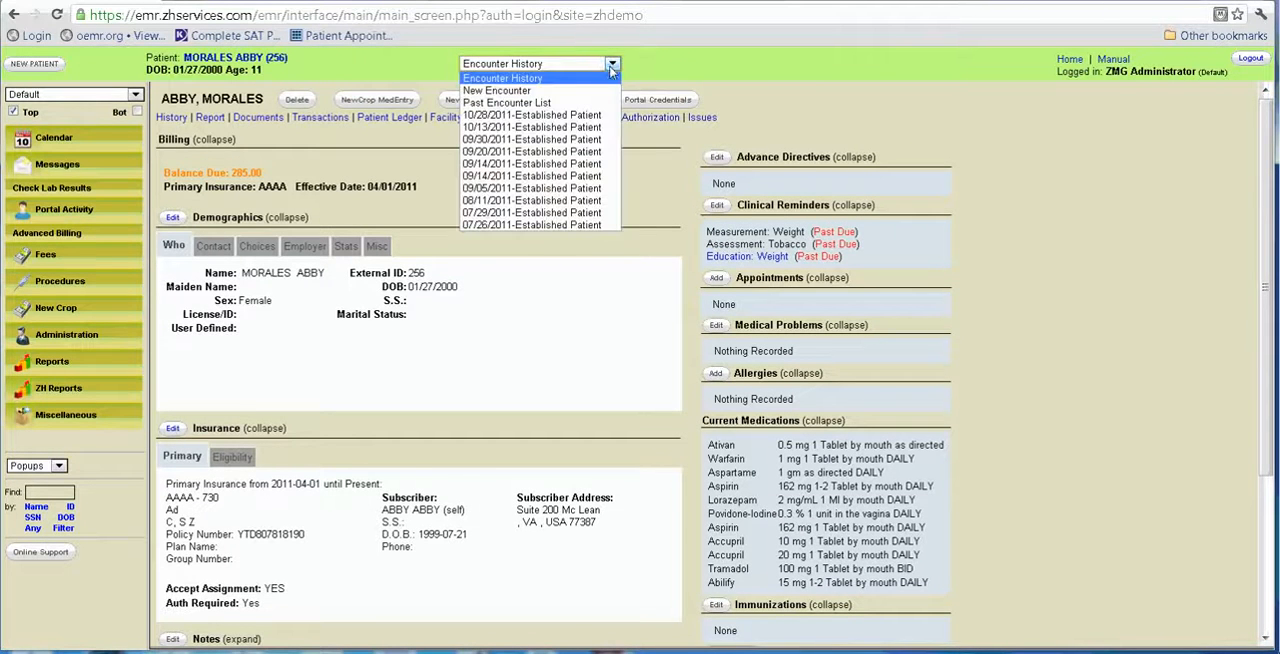
left_click(592, 90)
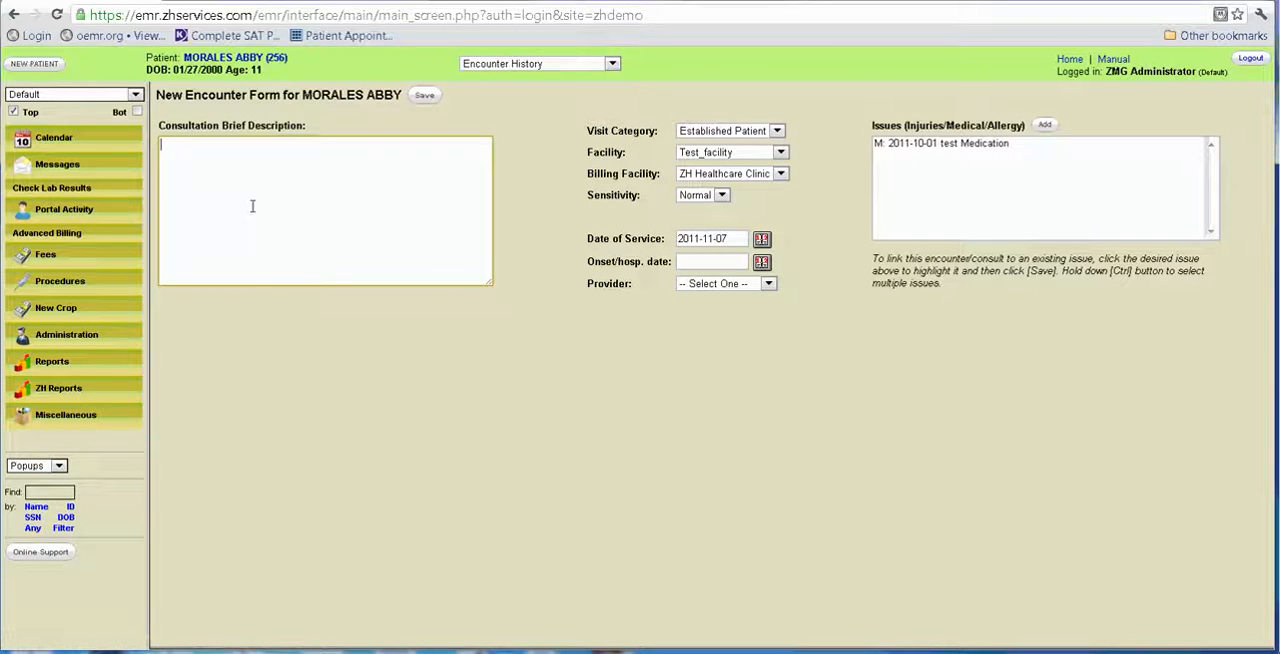
type("Chest pain")
key("Tab")
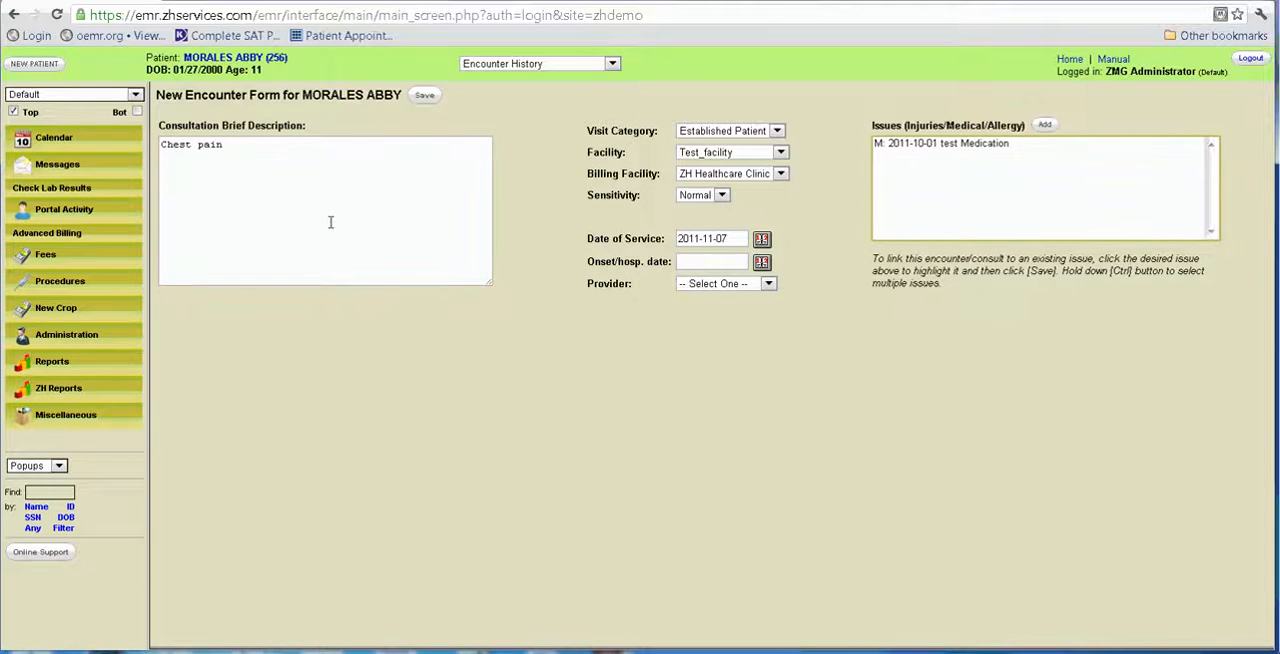
Set the new encounter's facility to ZH Healthcare Clinic and check the billing facility choices.
left_click(781, 151)
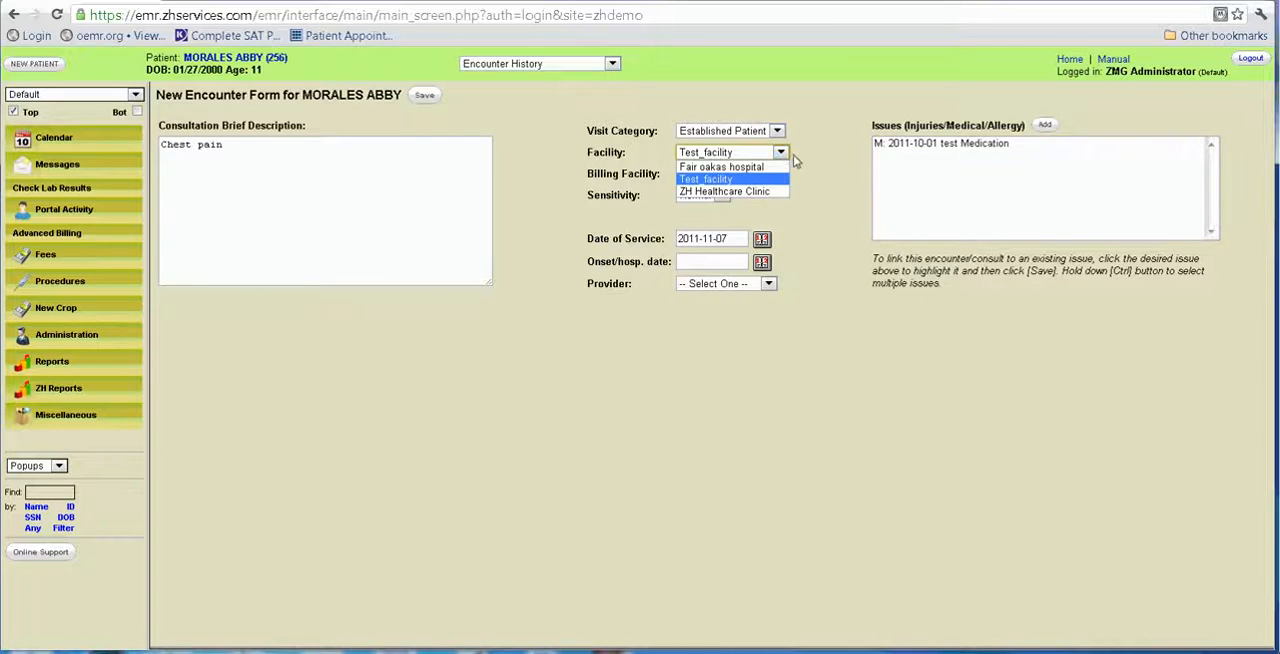
left_click(784, 191)
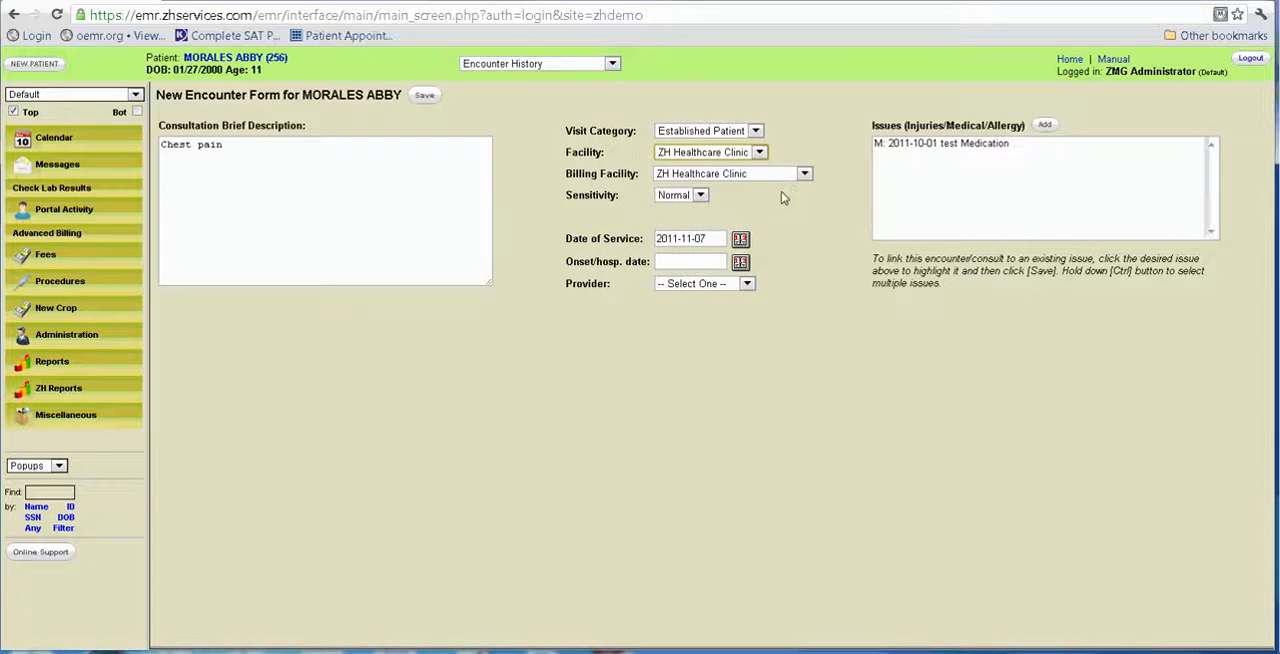
left_click(806, 174)
left_click(829, 173)
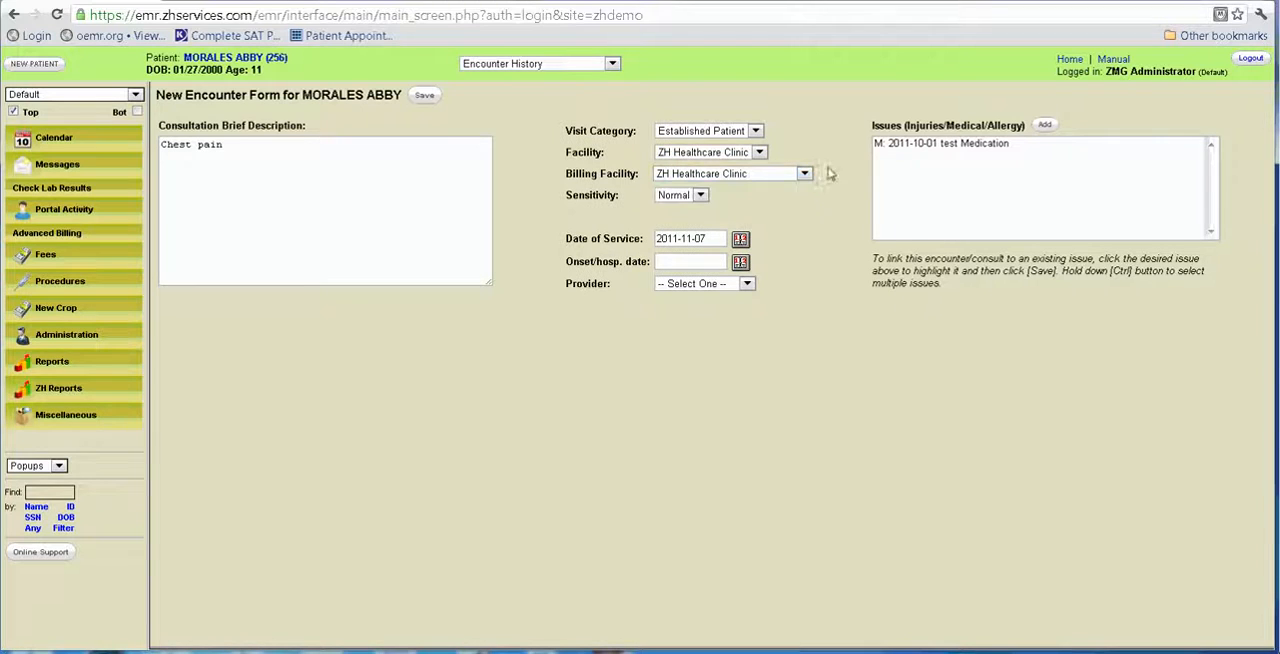
Assign the fourth listed provider to the encounter, link the 2011-10-01 test Medication issue and save the encounter.
left_click(748, 285)
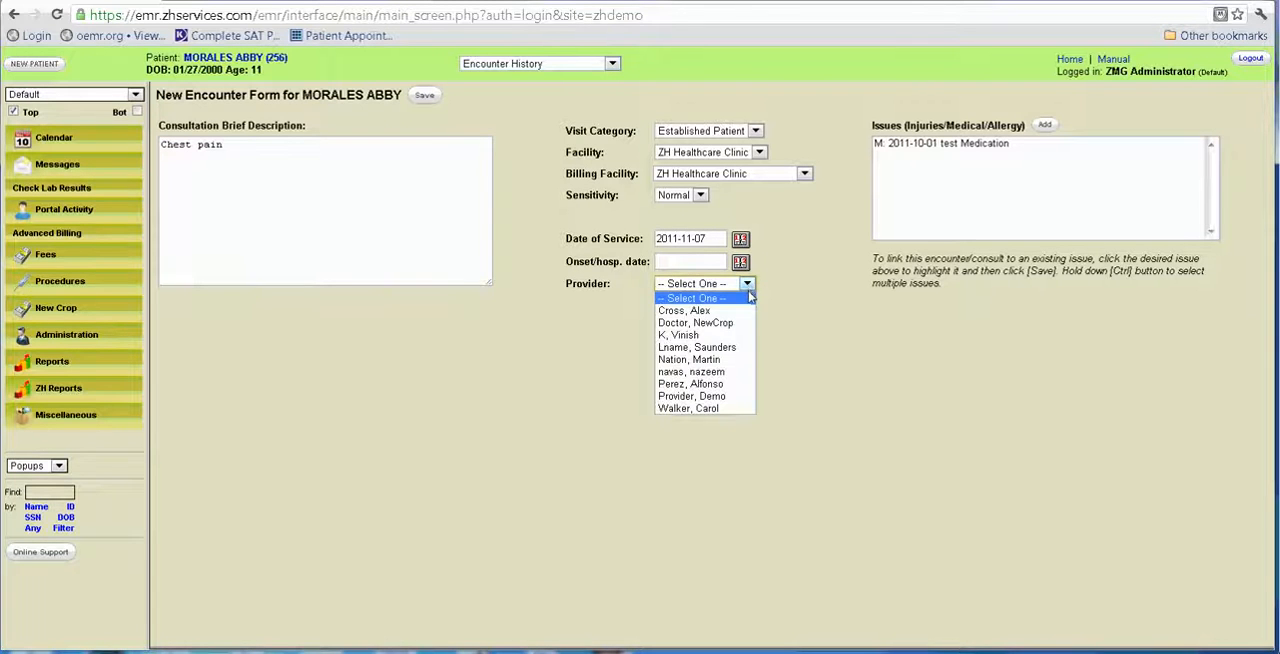
left_click(739, 355)
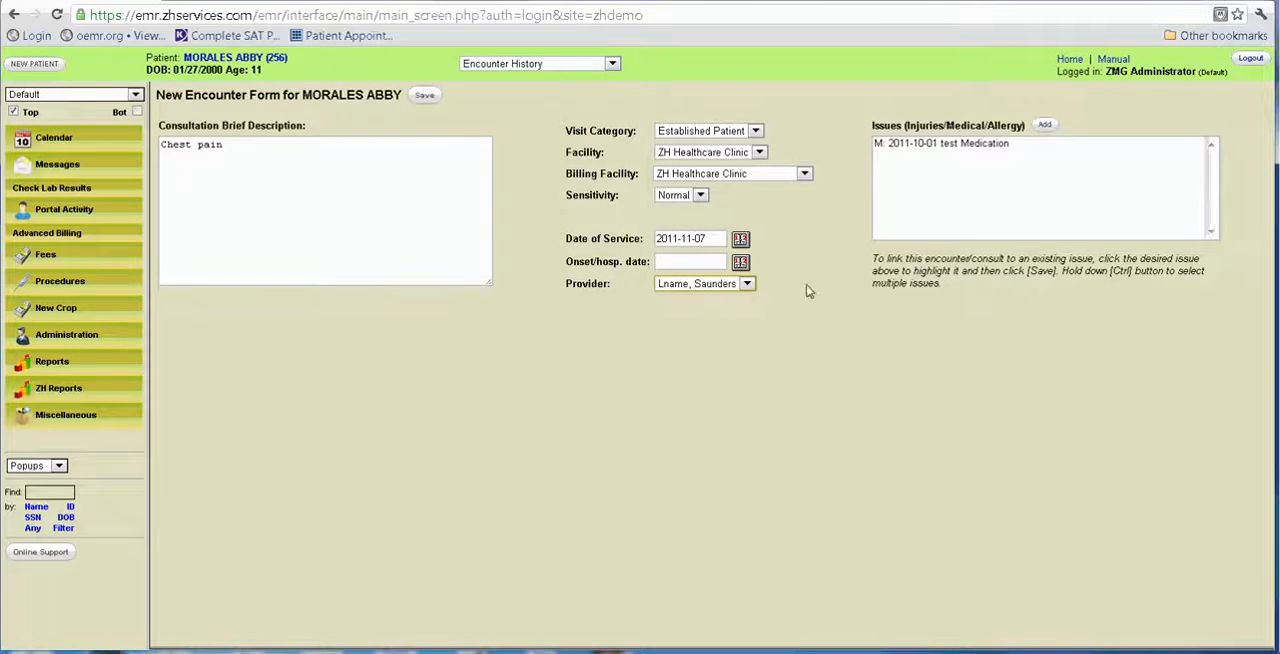
left_click(930, 144)
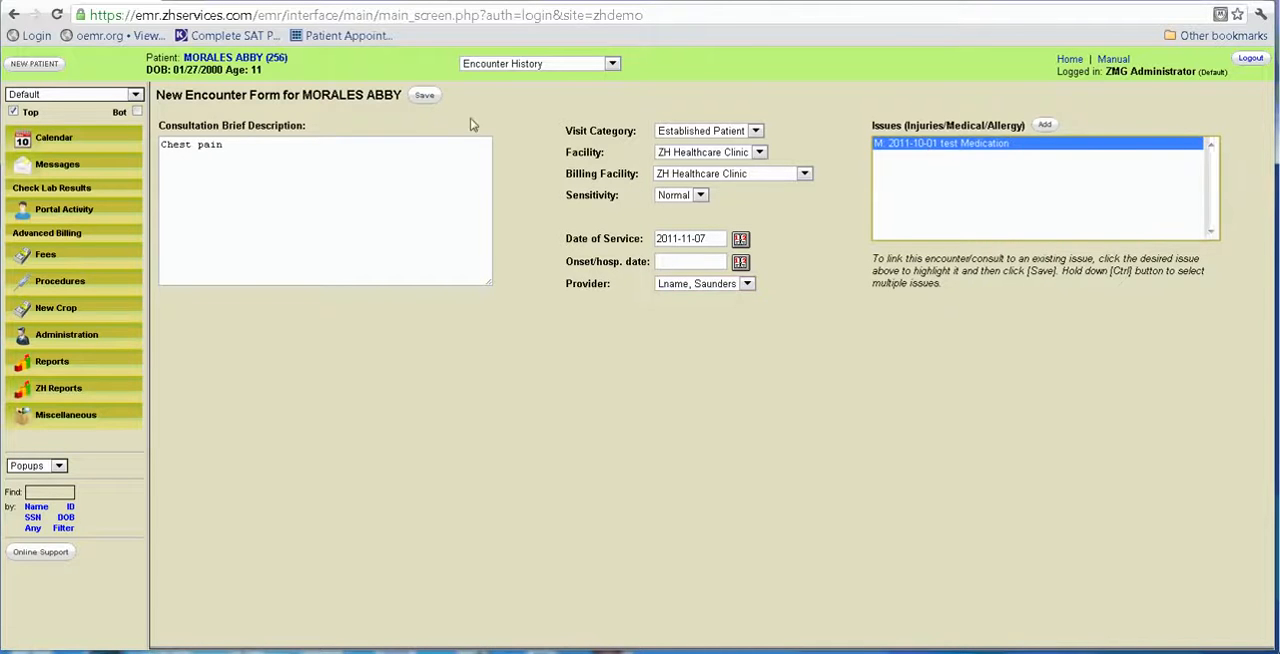
left_click(424, 95)
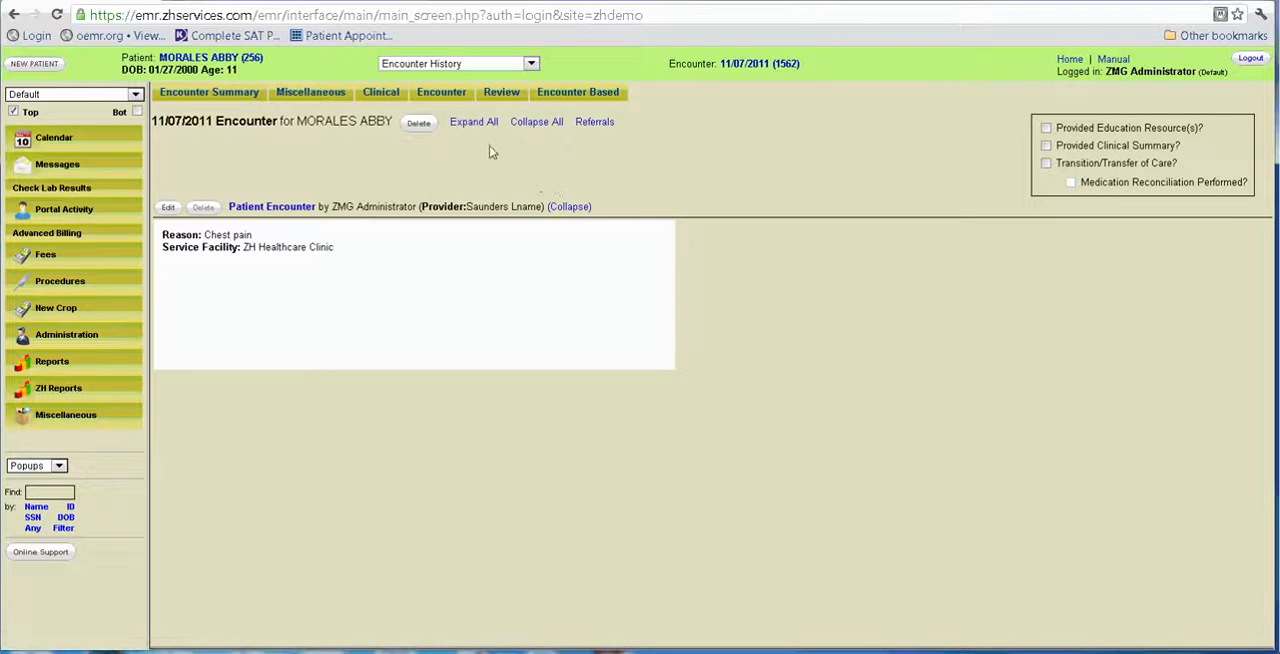
Start a SOAP note in the encounter, load the 2011-05-04 entry and return to the encounter summary without submitting.
mouse_move(437, 95)
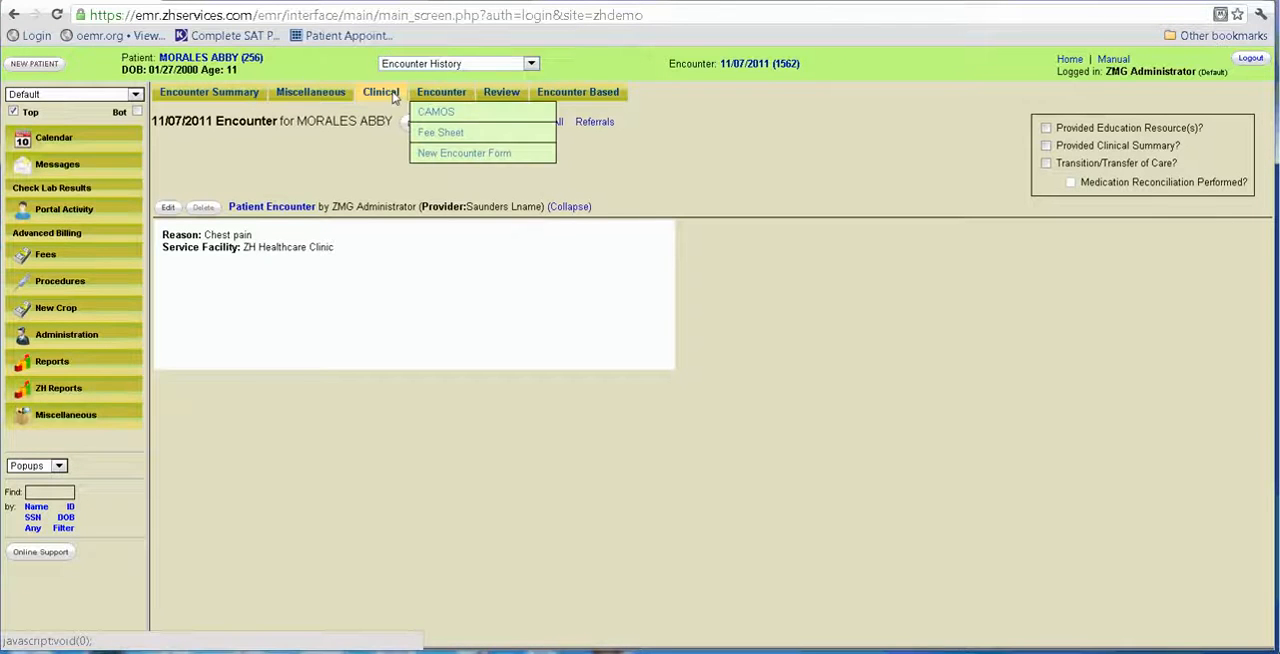
mouse_move(385, 92)
left_click(417, 162)
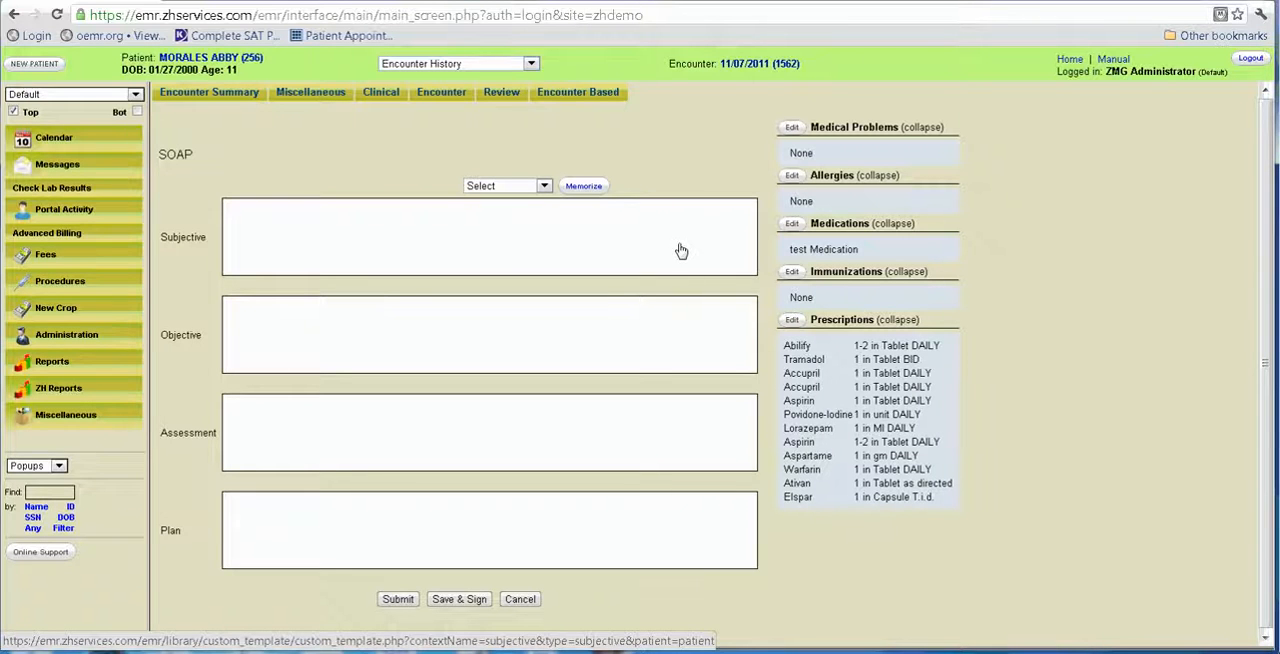
left_click(542, 187)
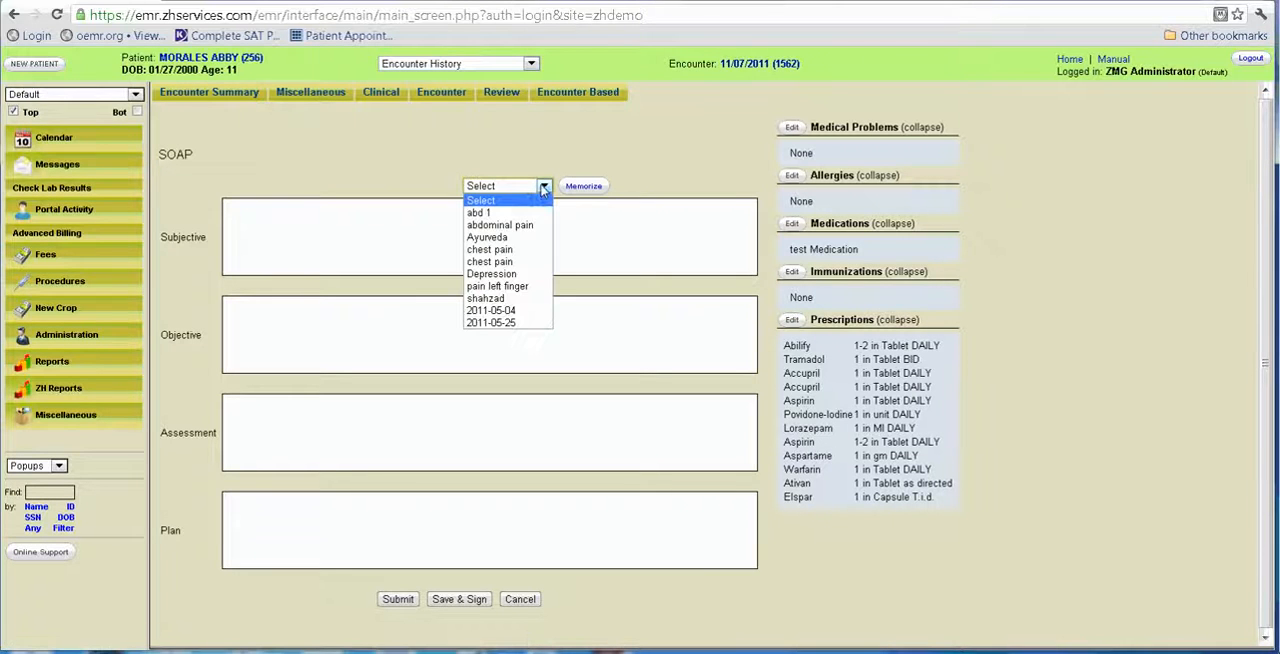
left_click(525, 311)
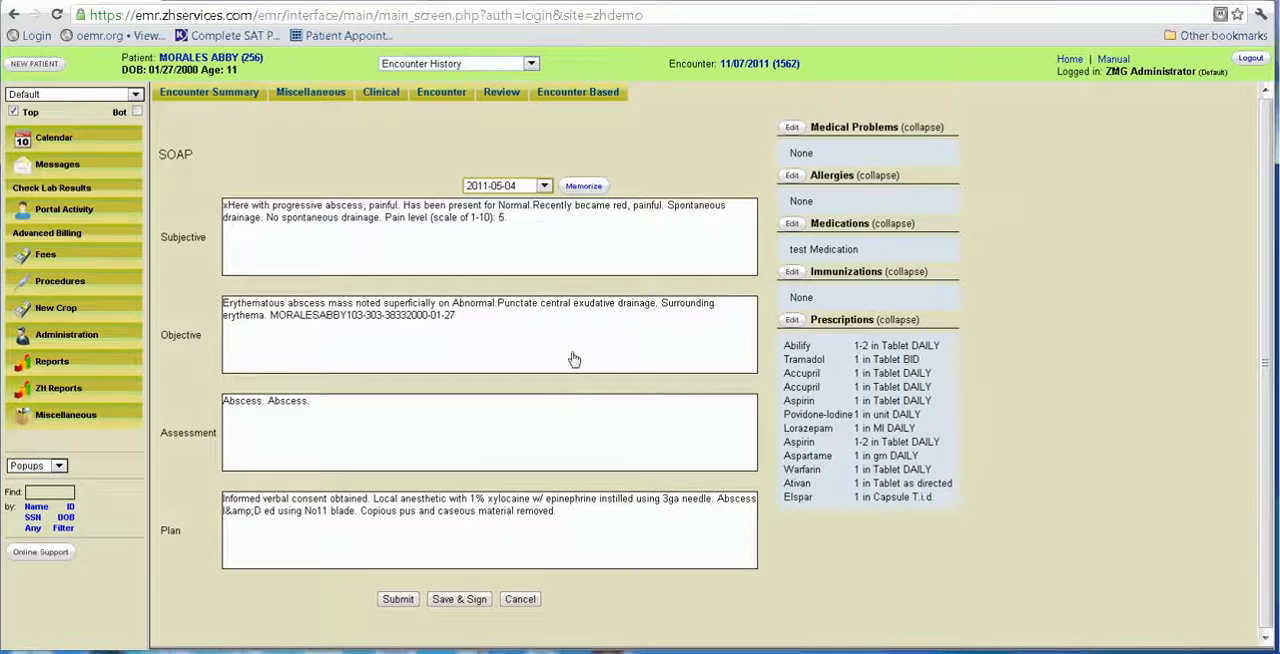
left_click(738, 65)
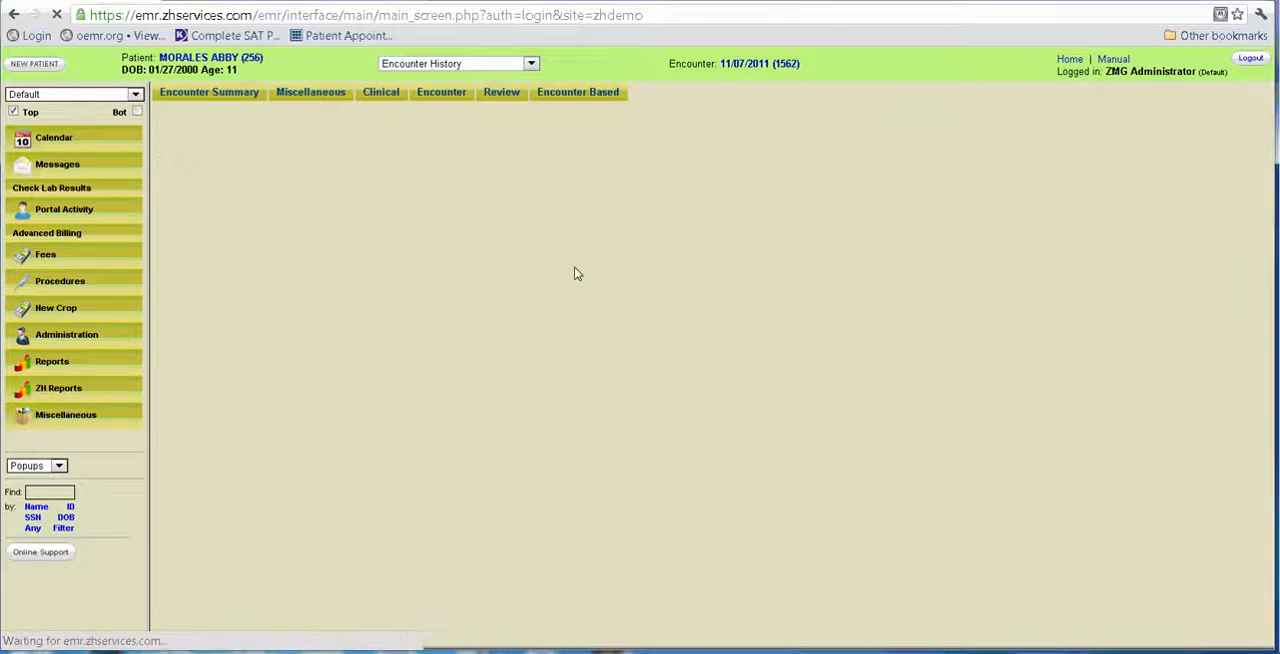
Load the first chest pain template into a new SOAP note, review its Subjective text and return to the encounter without submitting.
mouse_move(376, 96)
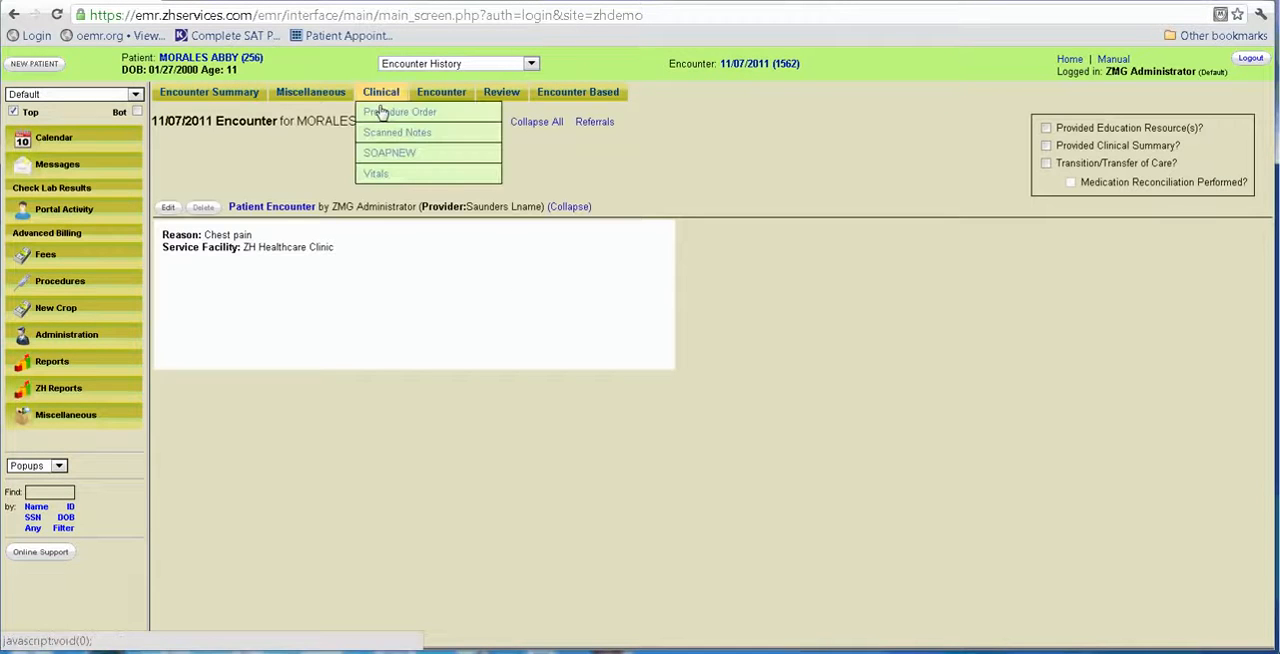
left_click(400, 152)
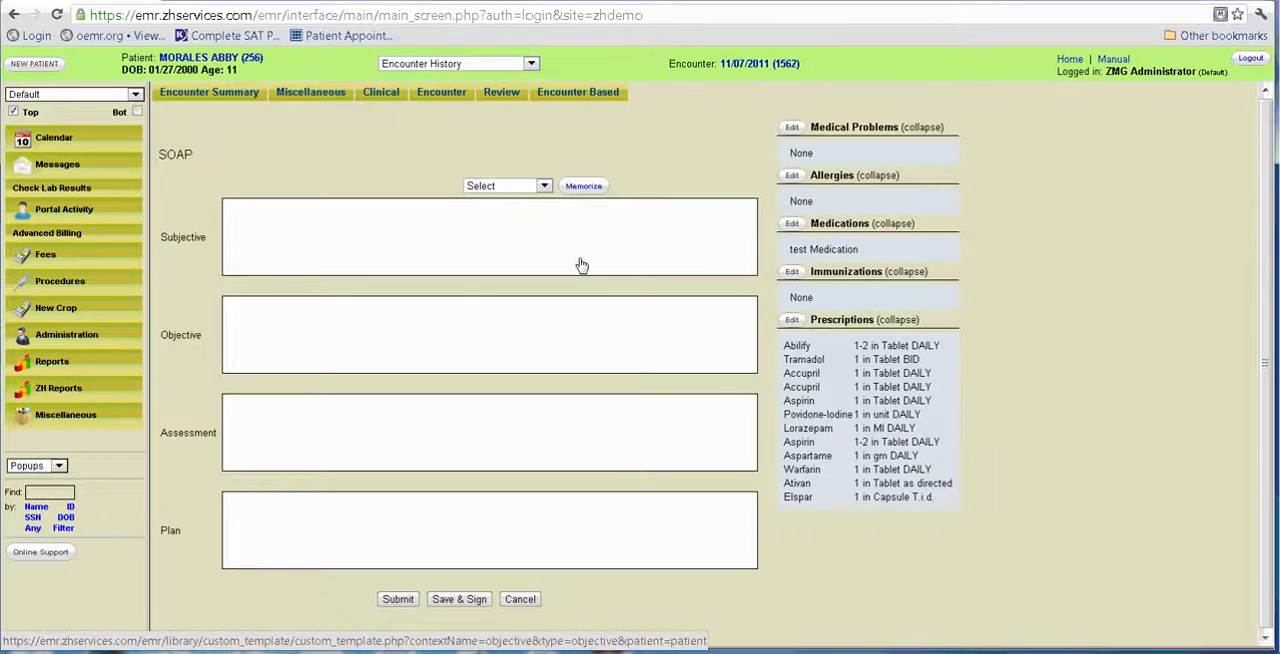
left_click(544, 186)
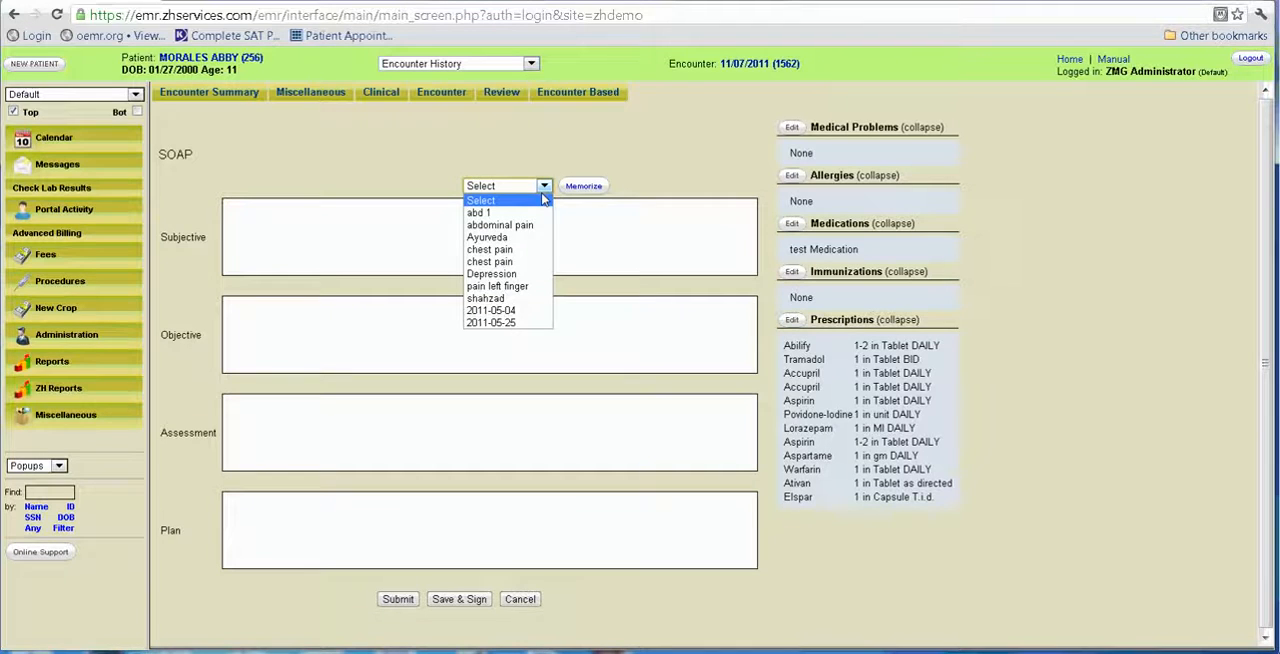
left_click(536, 256)
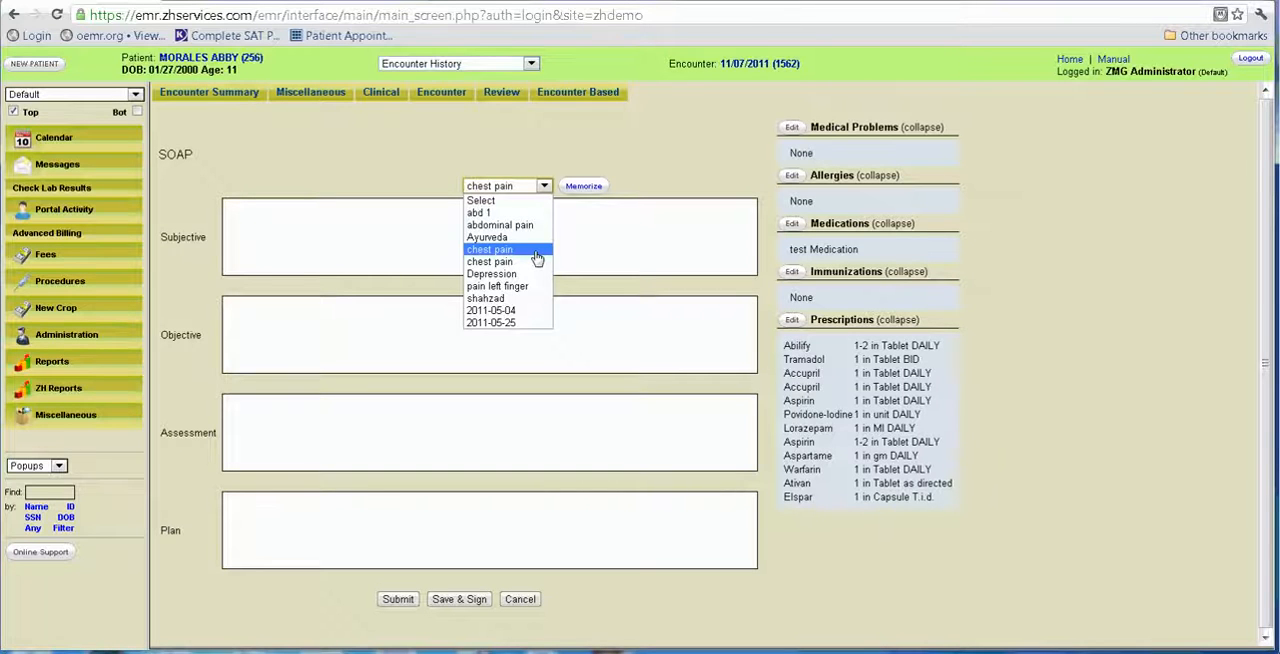
left_click(748, 268)
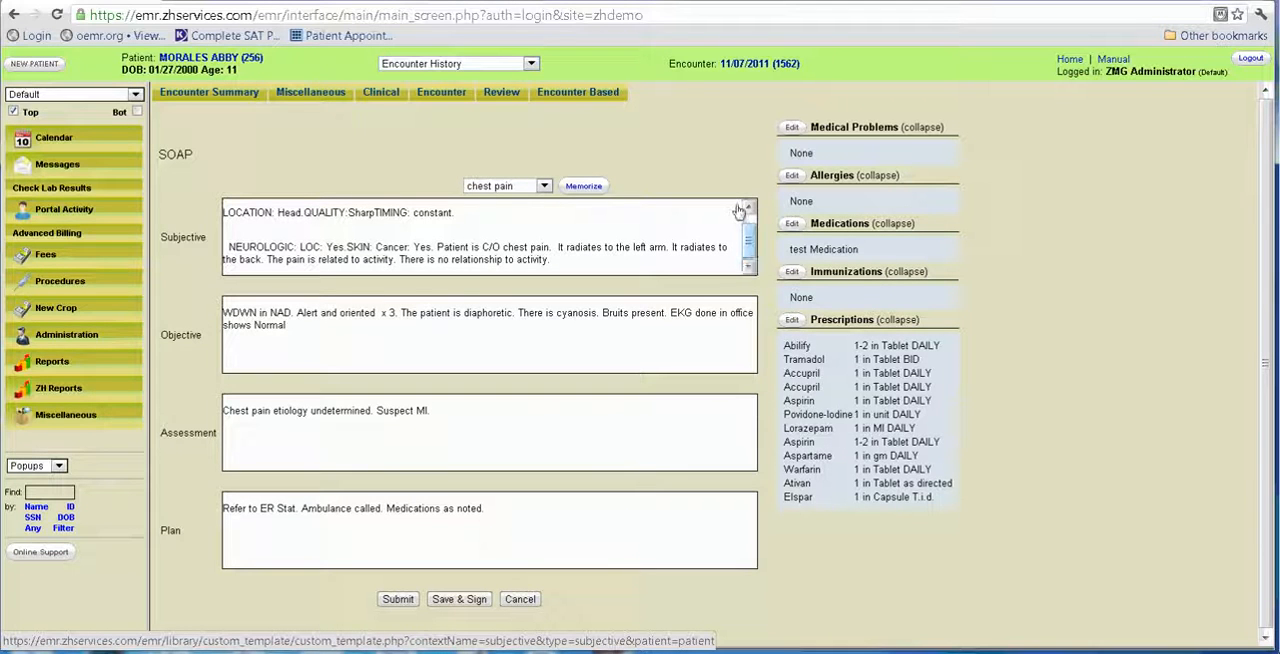
left_click(737, 66)
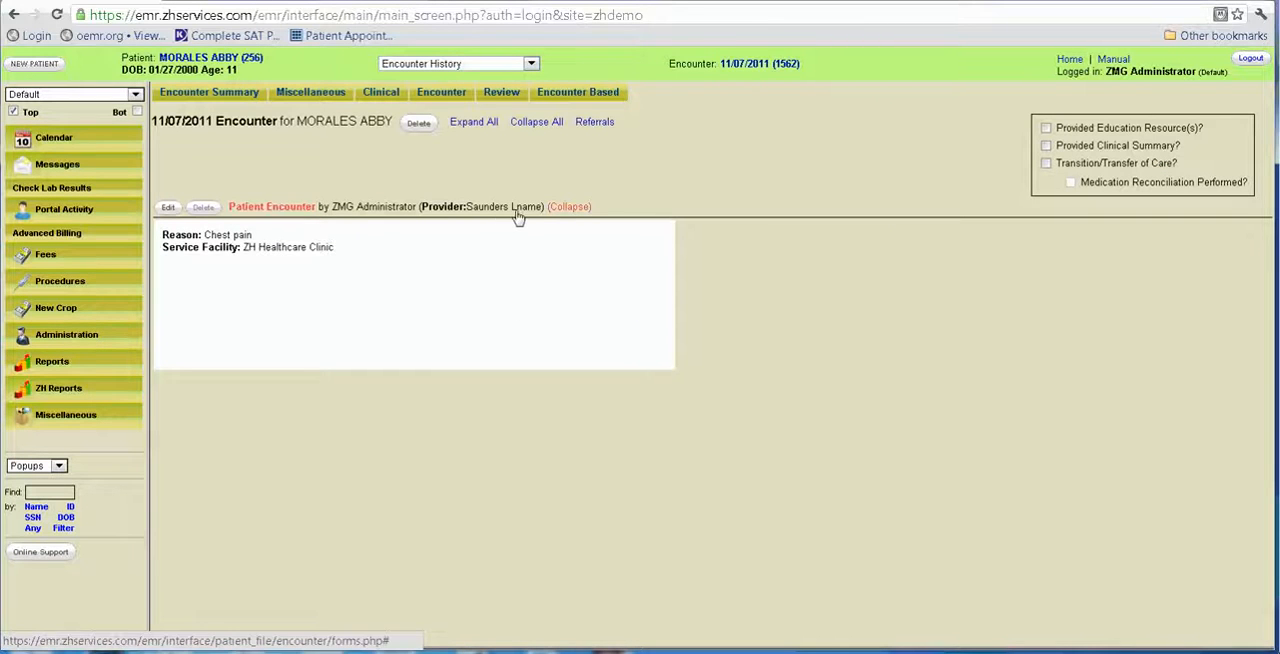
Open the Subjective editor of a new SOAP note and enter the trial text cmhk,khlp;p9.
mouse_move(371, 97)
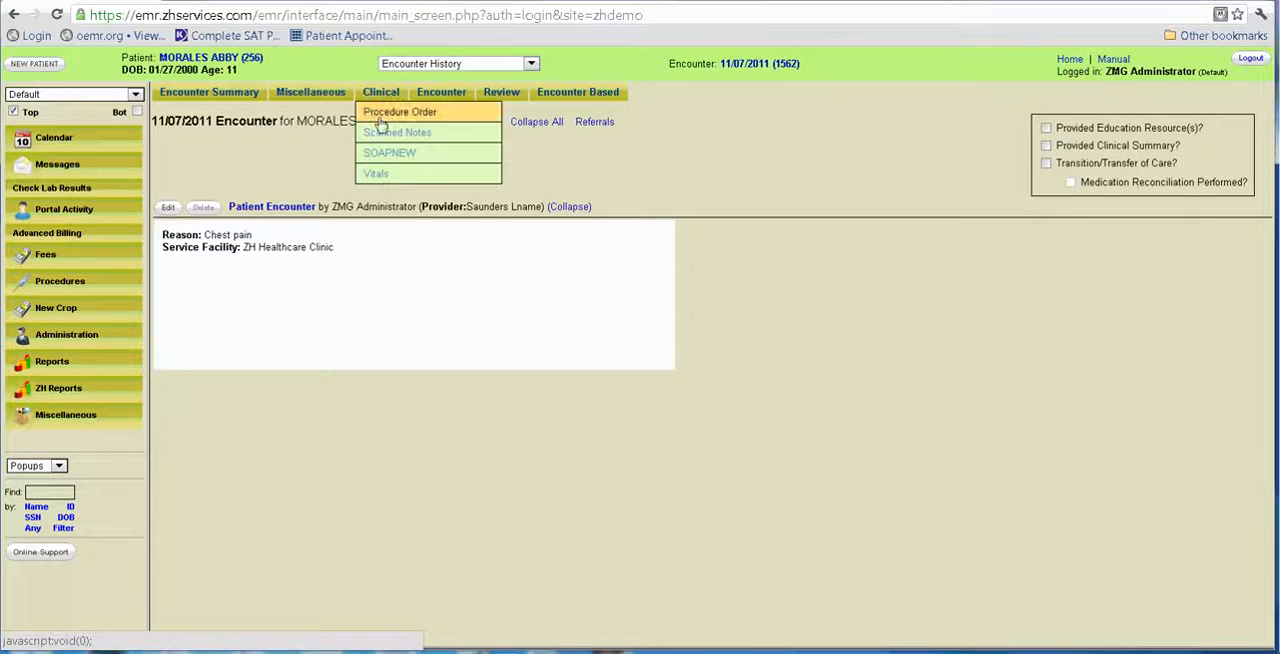
left_click(388, 151)
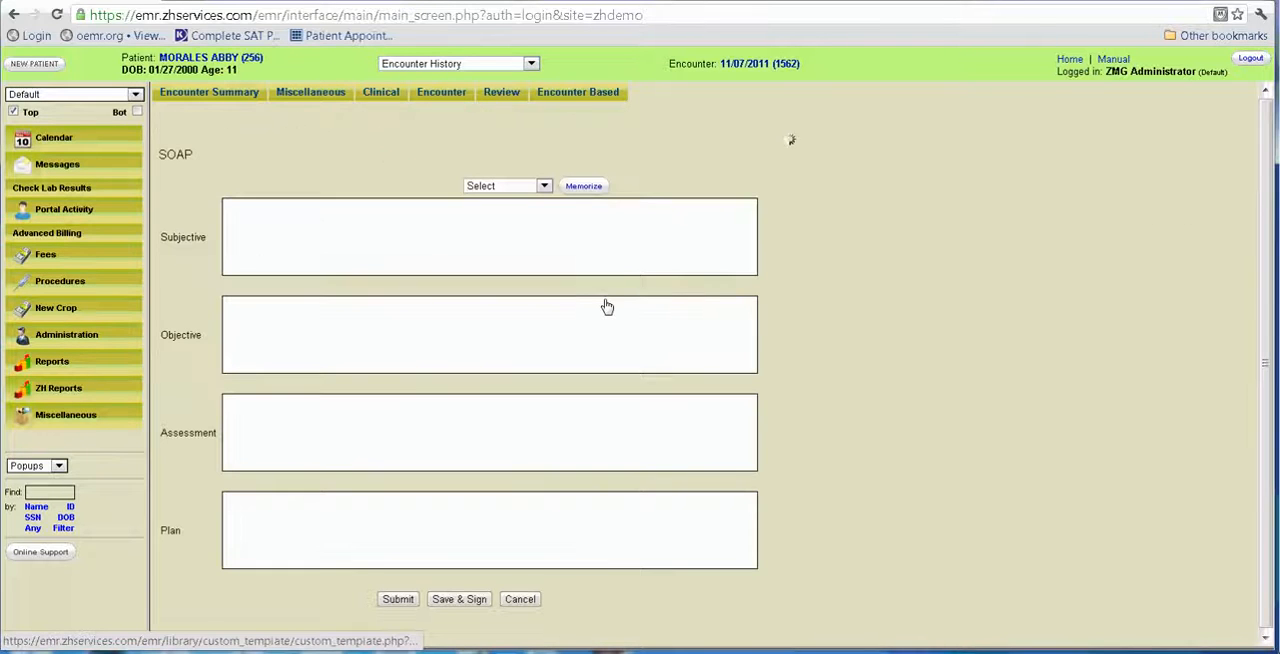
left_click(265, 230)
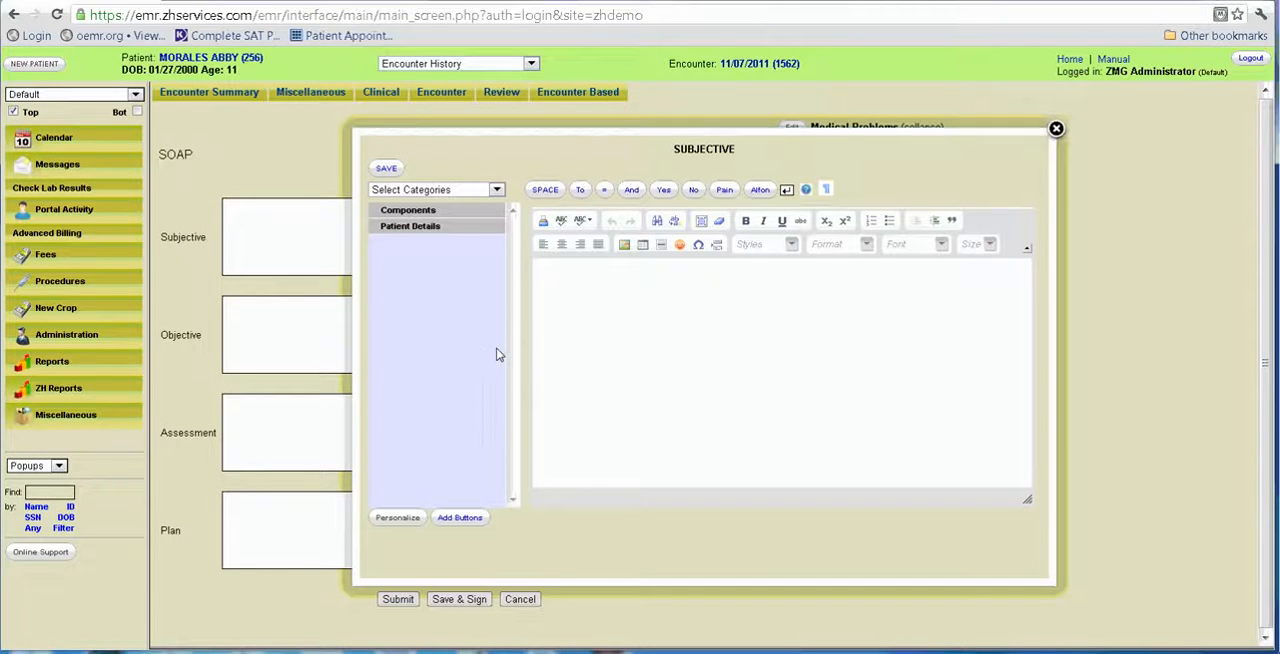
left_click(665, 296)
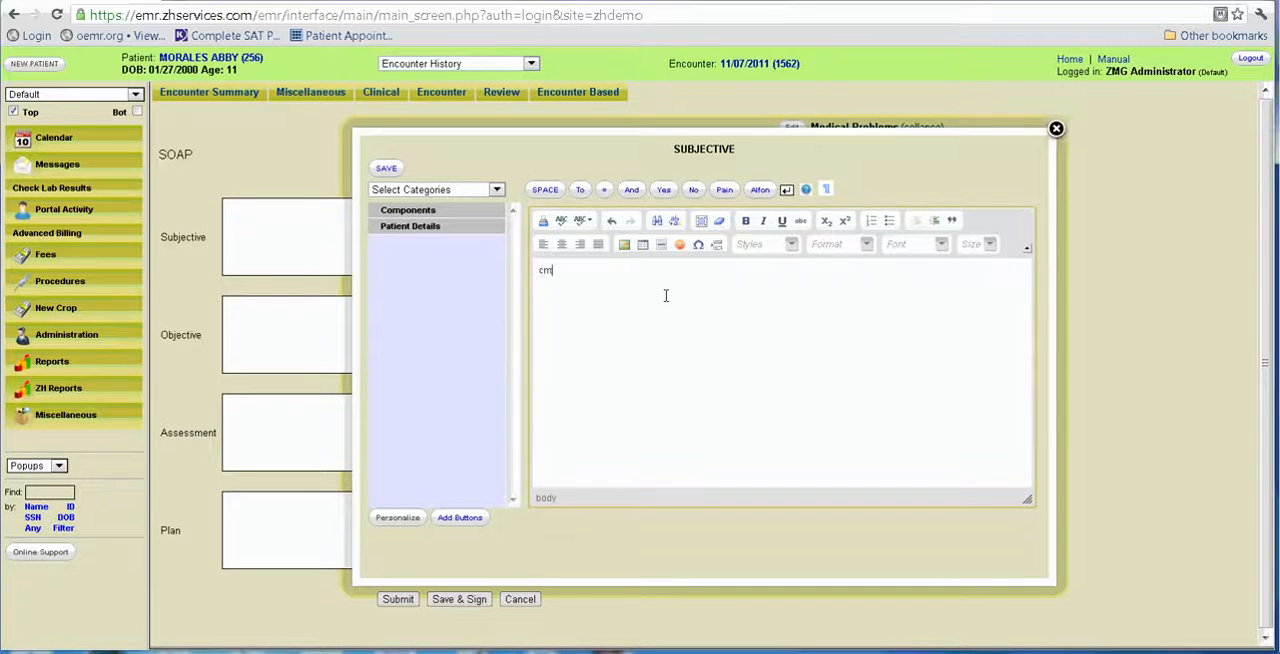
type("cmhk,khlp;p9")
Show the Abdominal Pain category's components in the Subjective editor and delete the trial text.
left_click(496, 189)
left_click(457, 218)
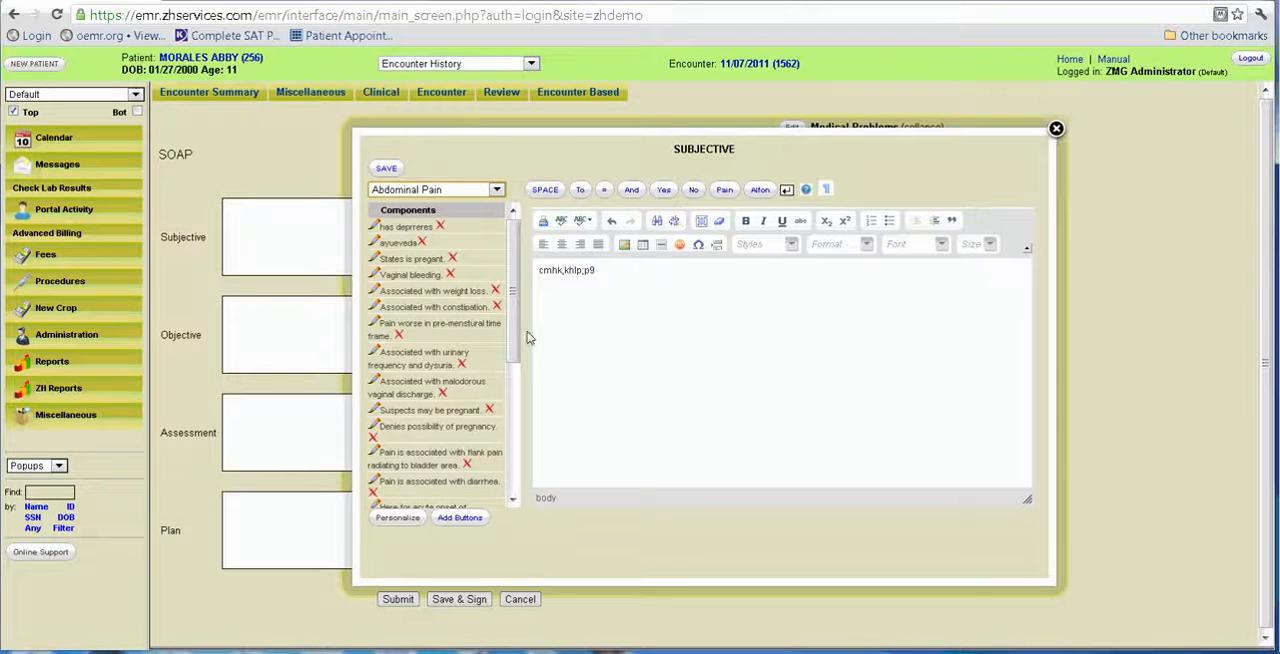
left_click_drag(618, 265, 530, 266)
key("BackSpace")
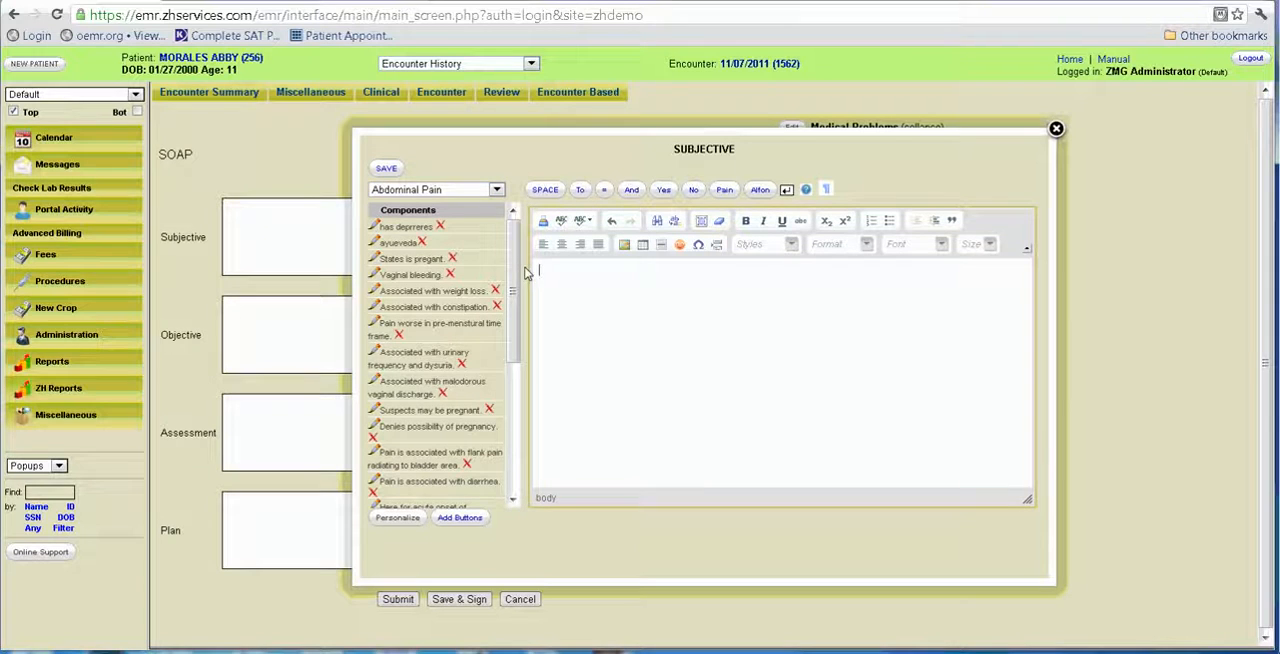
Insert the components ayueveda, States is pregant, Vaginal bleeding and Associated with weight loss into the Subjective text.
left_click(405, 227)
left_click(398, 243)
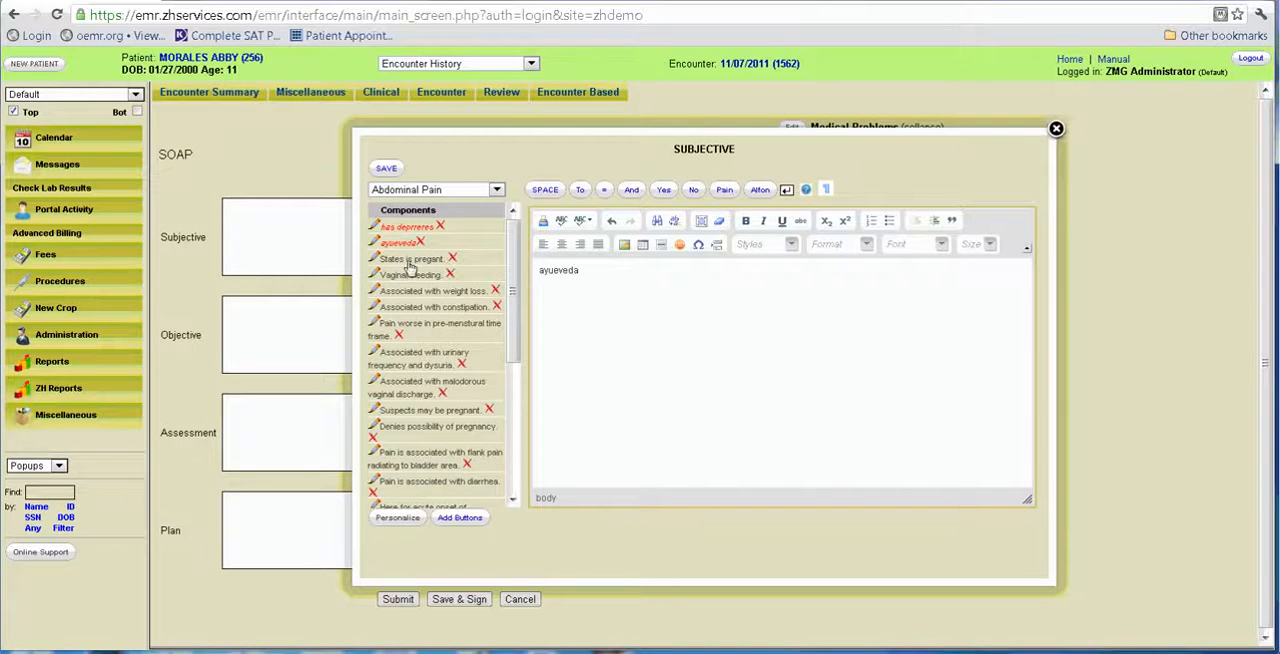
left_click(409, 260)
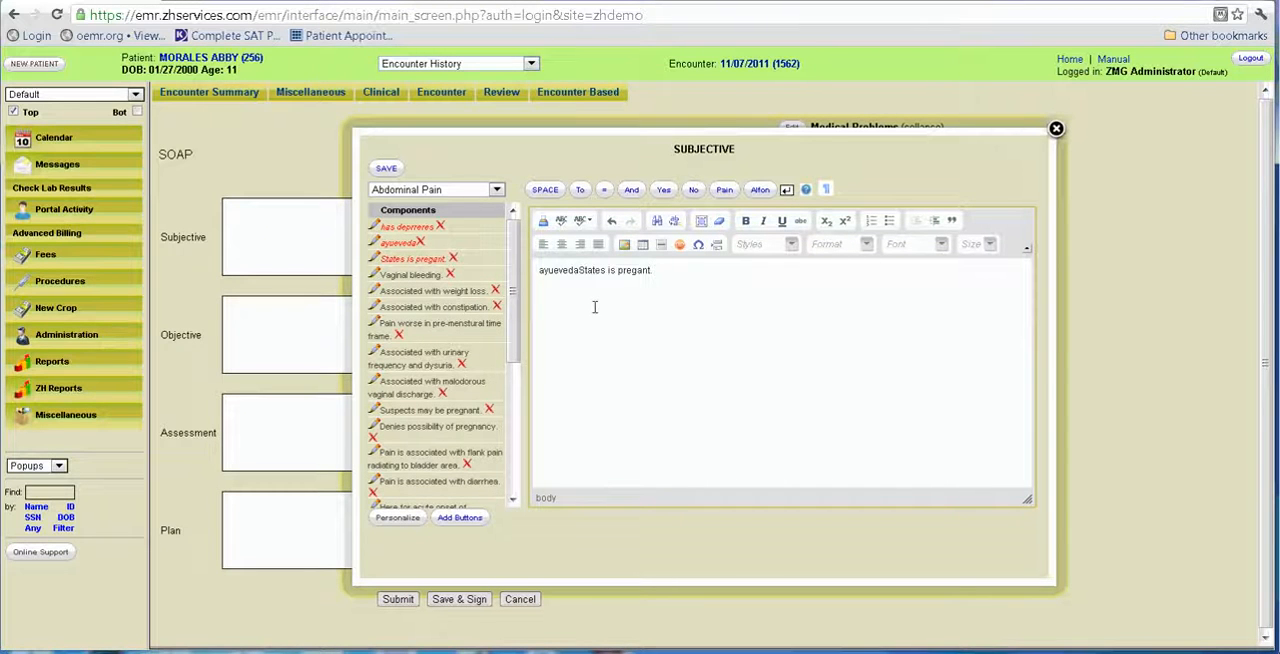
left_click(416, 275)
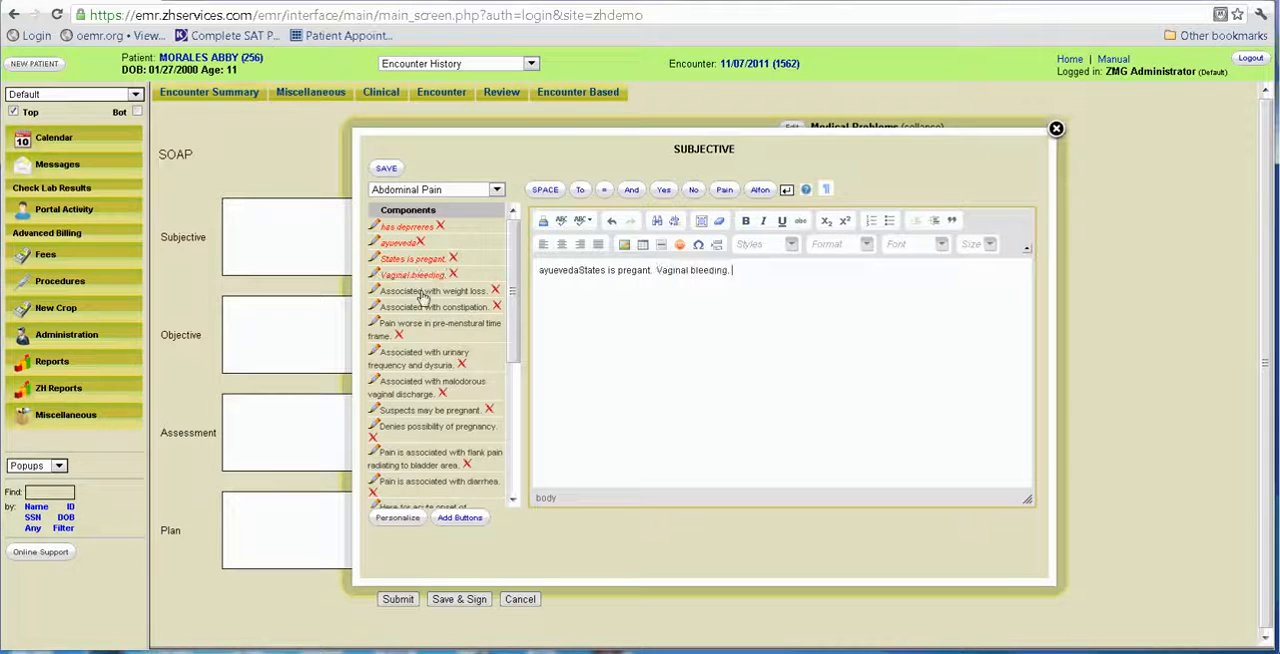
left_click(414, 291)
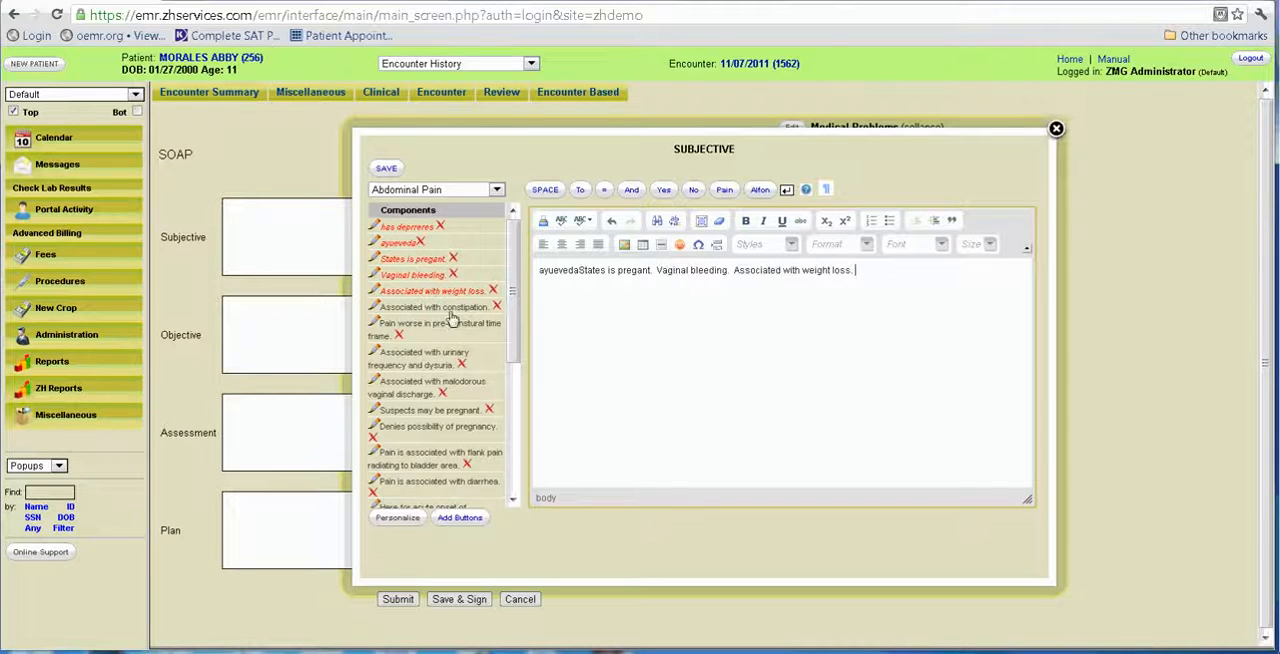
Add the components for pre-menstrual pain, urinary frequency and dysuria, and malodorous vaginal discharge, and save the Subjective text.
left_click(420, 328)
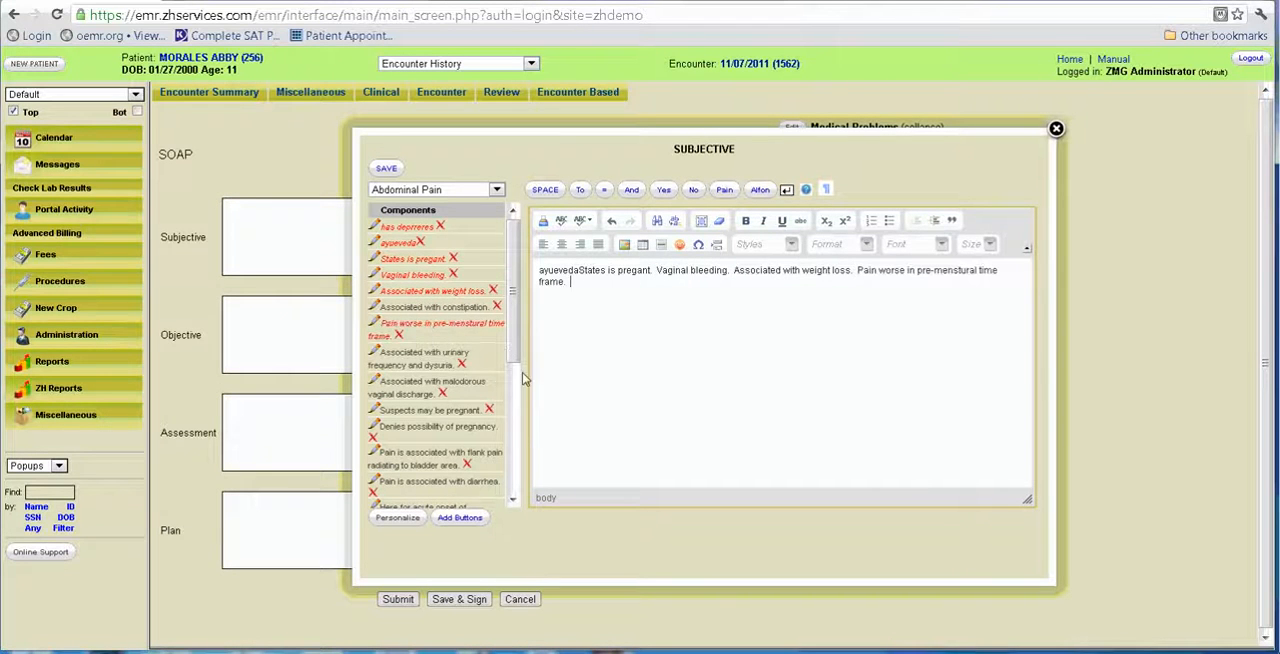
left_click(422, 365)
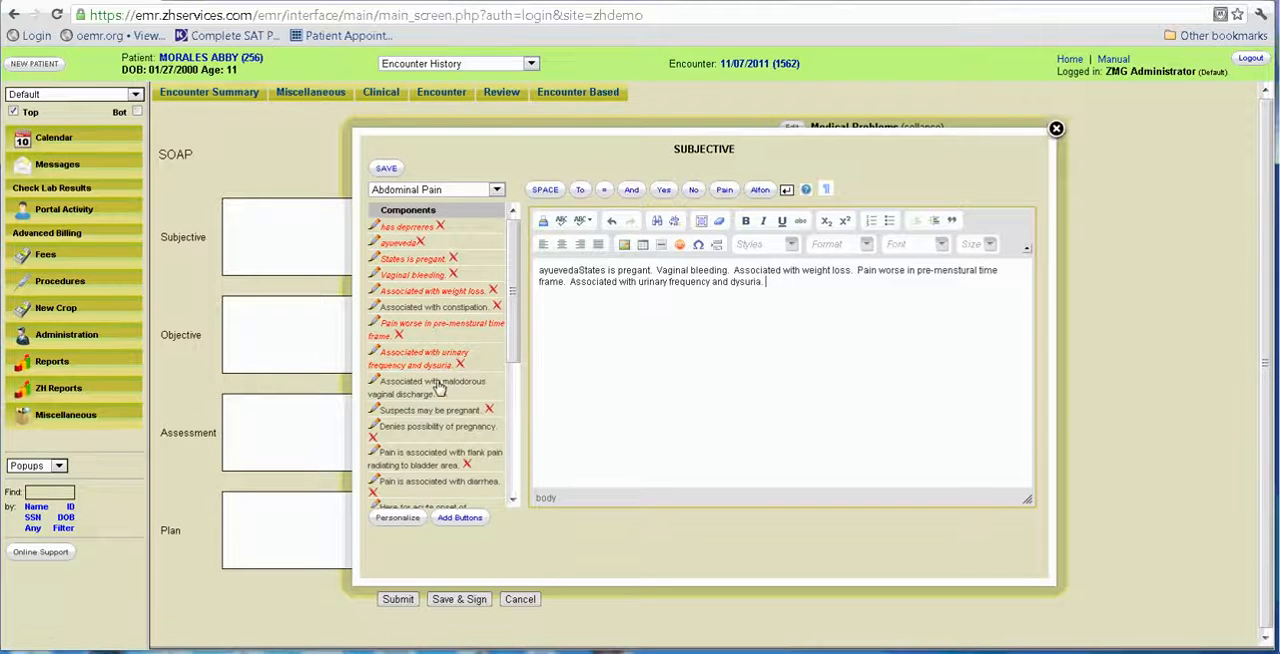
left_click(438, 388)
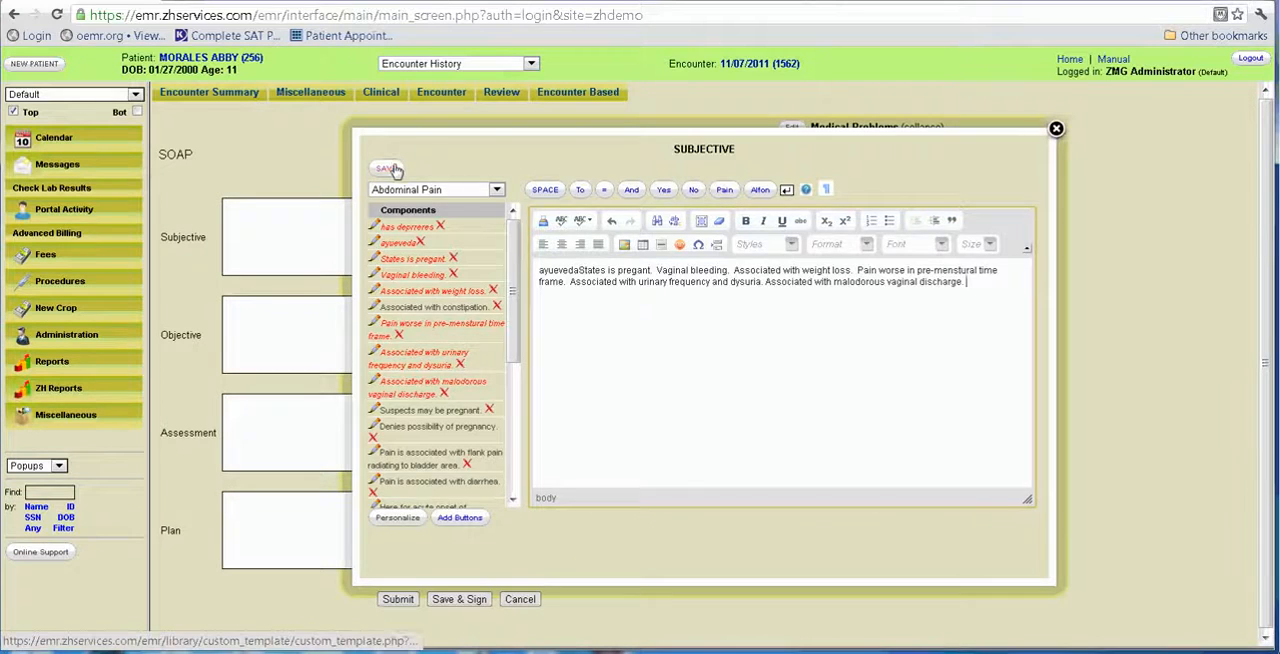
left_click(391, 169)
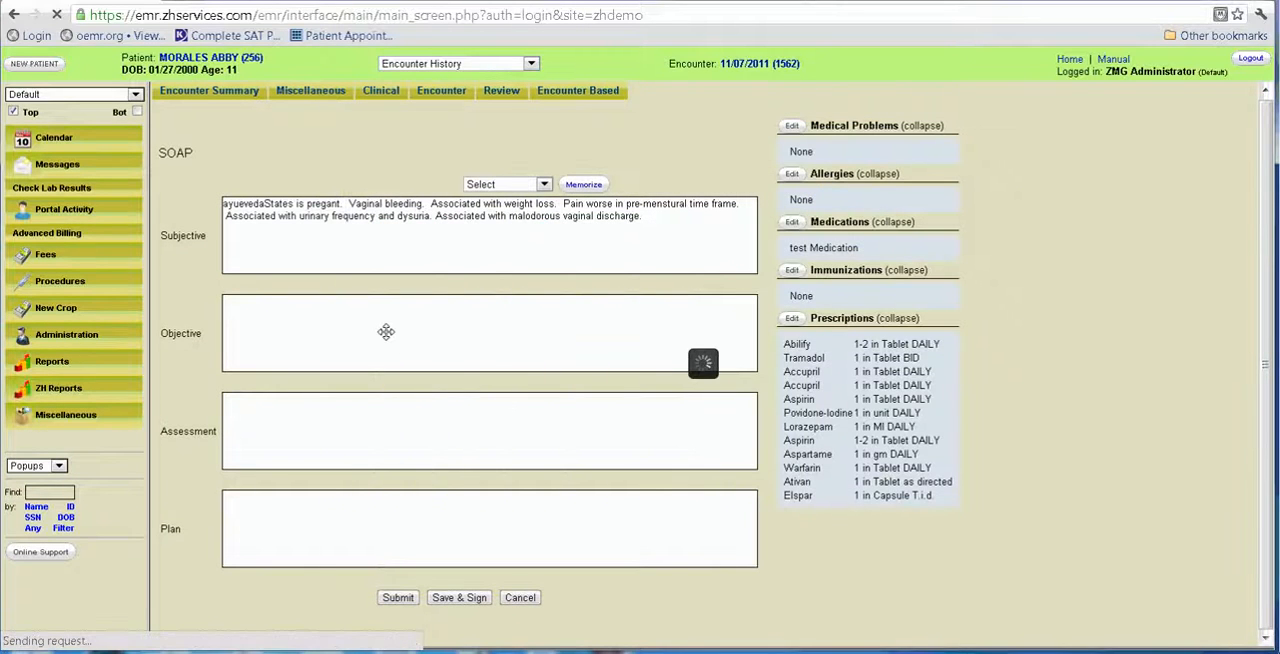
Add a new component named Pain radiating to the Chest Pain category in the Objective editor.
left_click(497, 190)
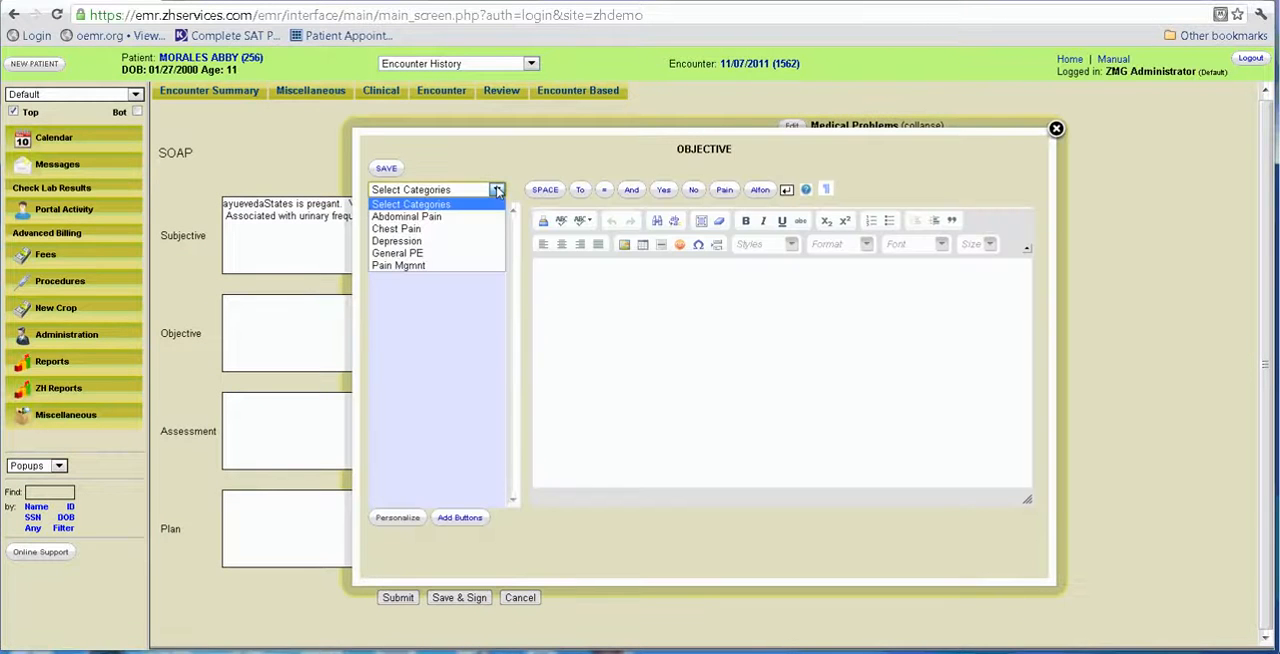
left_click(470, 230)
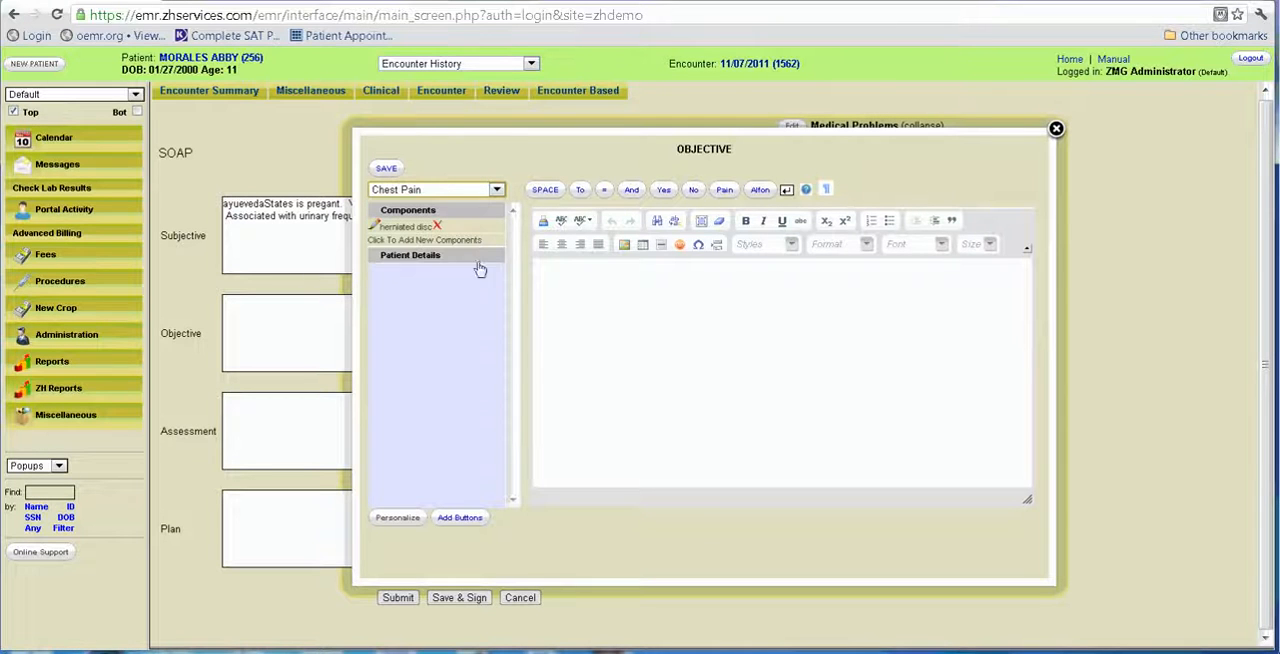
left_click(410, 240)
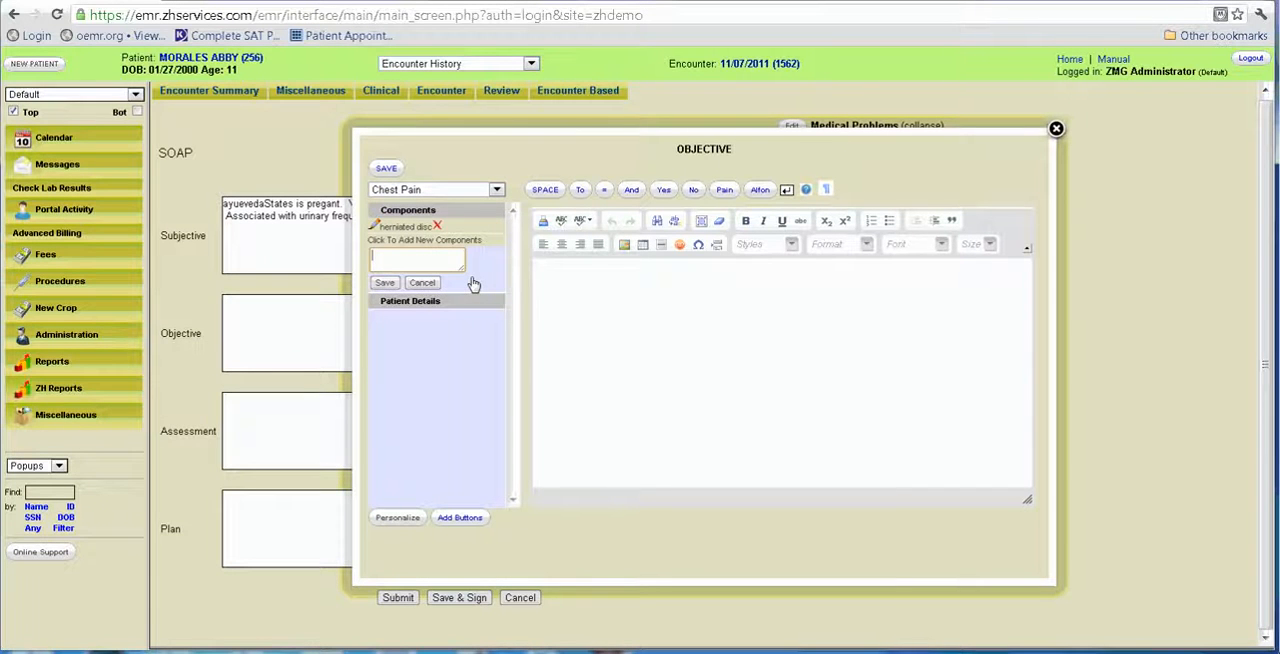
type("P")
type("ain radiating")
left_click(385, 283)
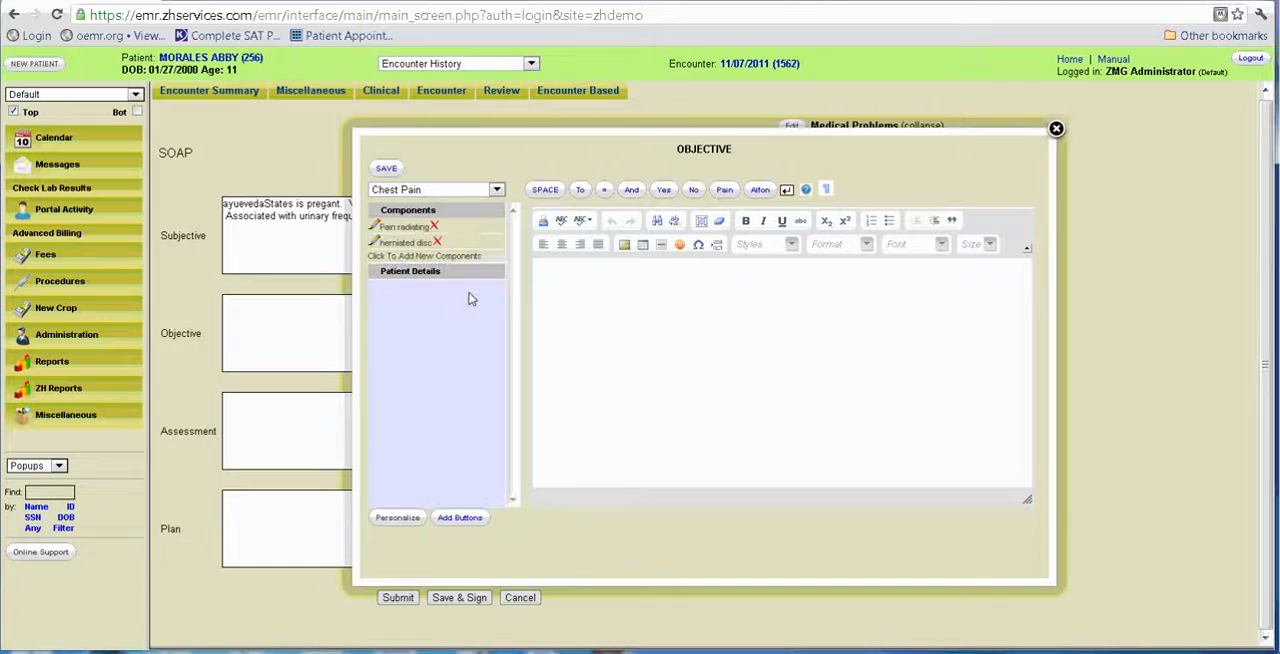
Insert the Pain radiating component followed by the trial text egrbhtnbtjhnjn j nn, and save the Objective text.
left_click(406, 227)
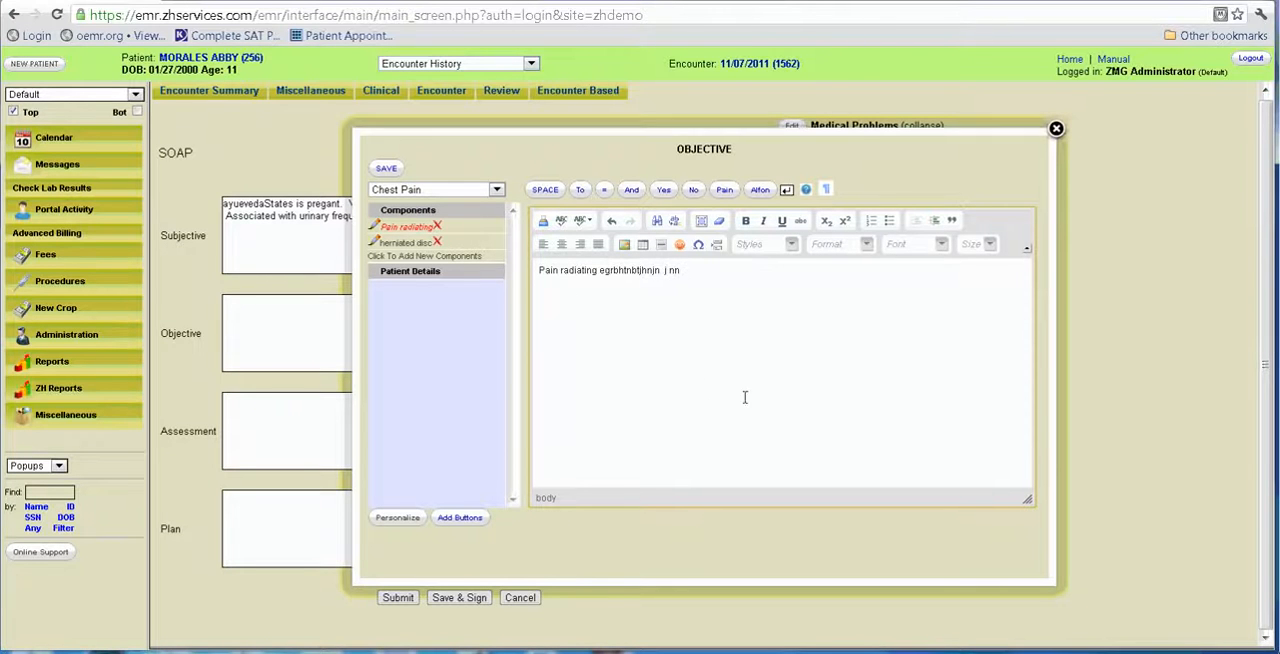
left_click(390, 169)
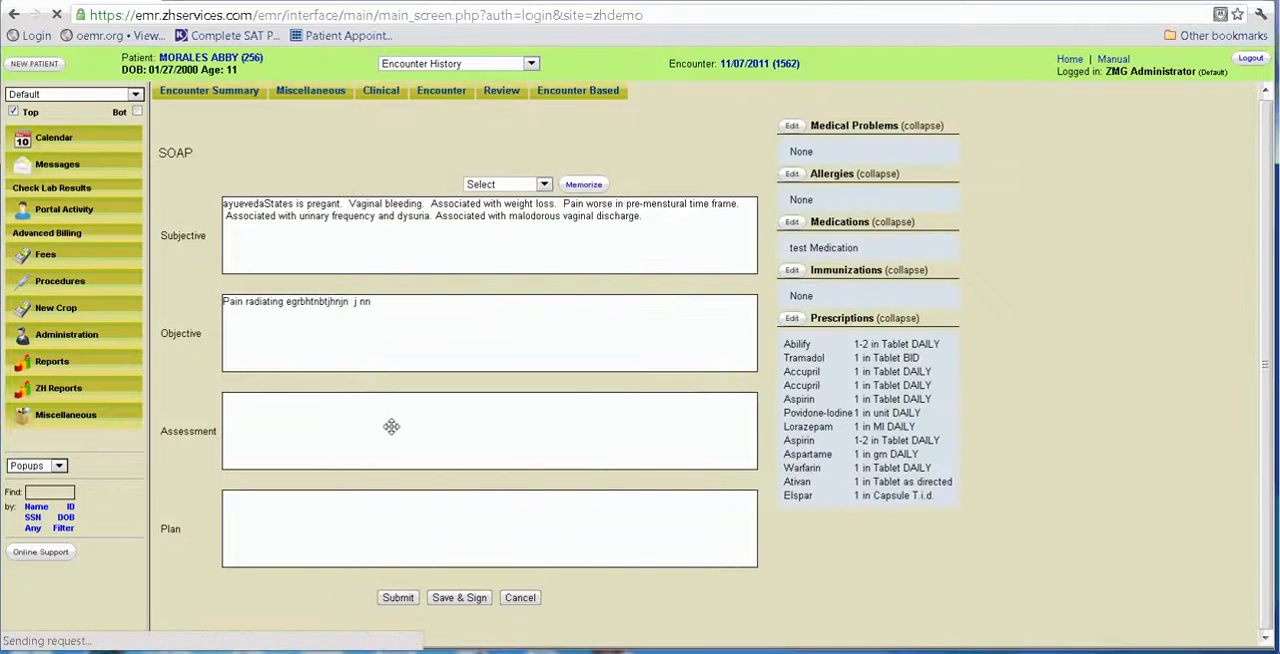
Insert the Abdominal Pain components for acute salpingitis, renal or ureteral stone, urinary tract infection and intra-abdominal surgical pathology into the Assessment text.
left_click(391, 427)
left_click(495, 190)
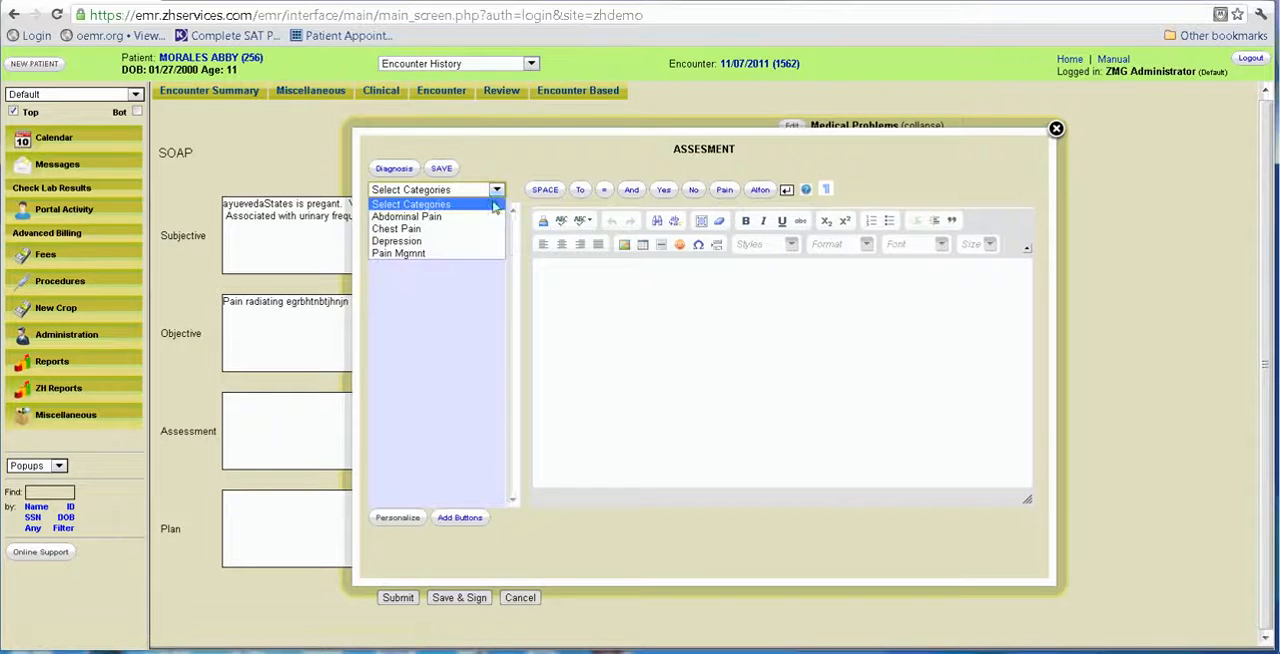
left_click(436, 229)
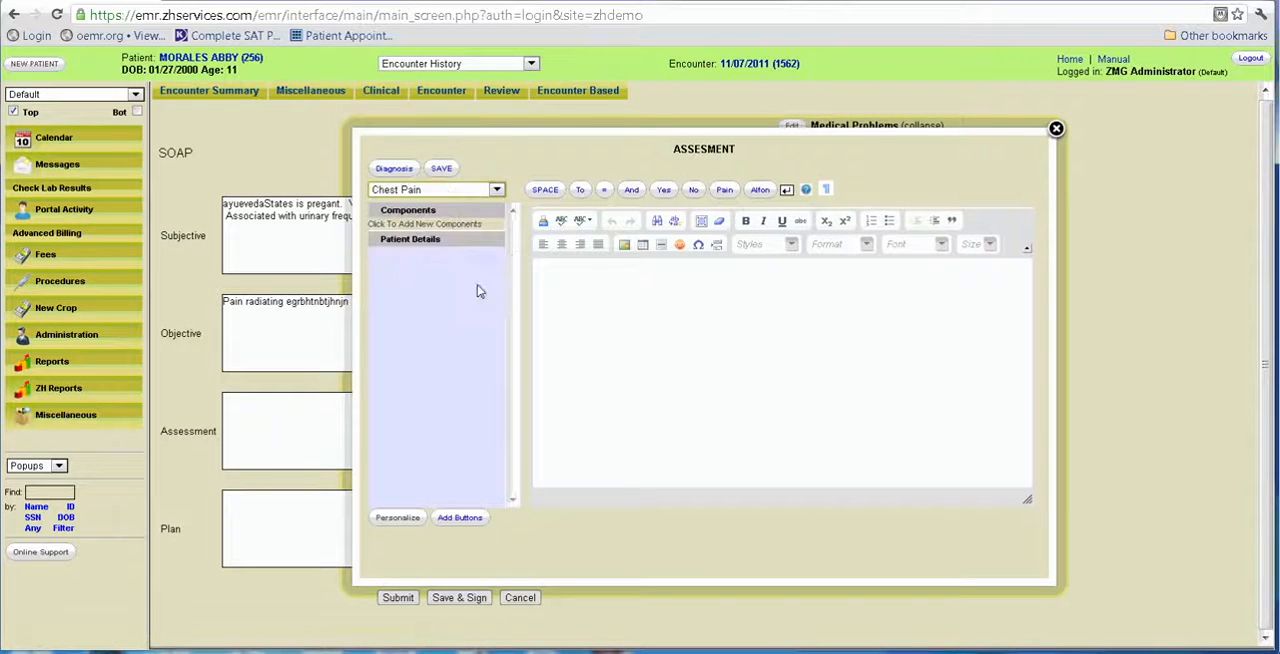
left_click(497, 190)
left_click(470, 216)
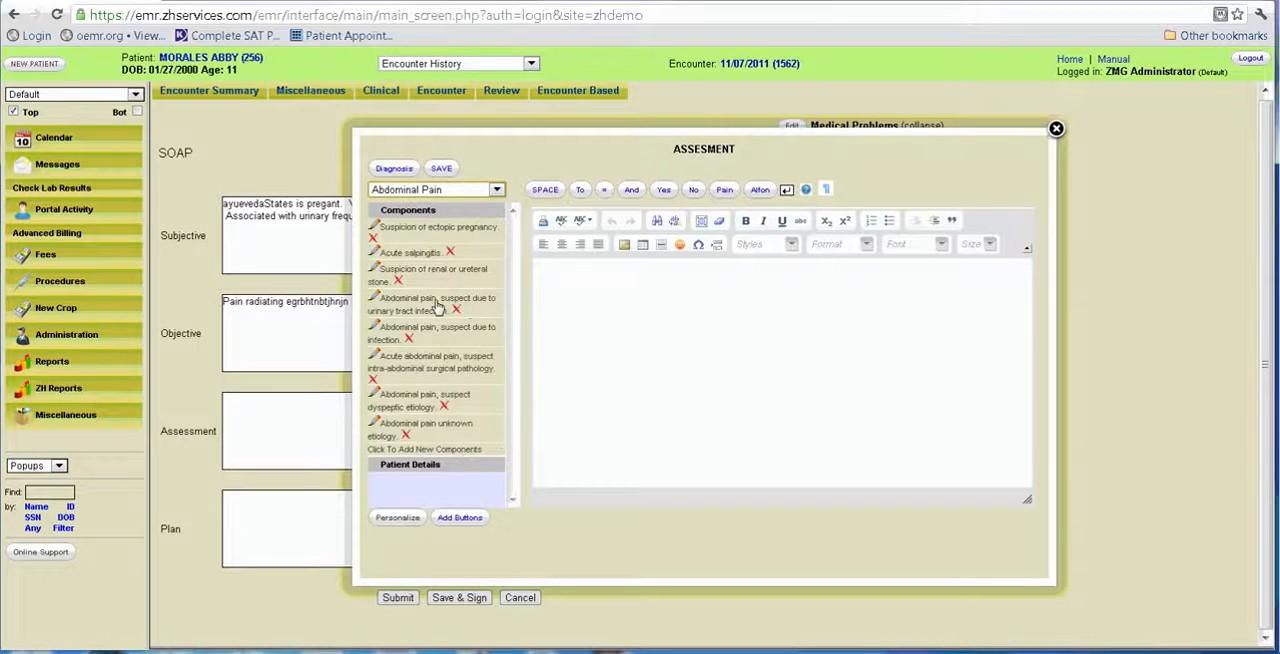
left_click(410, 252)
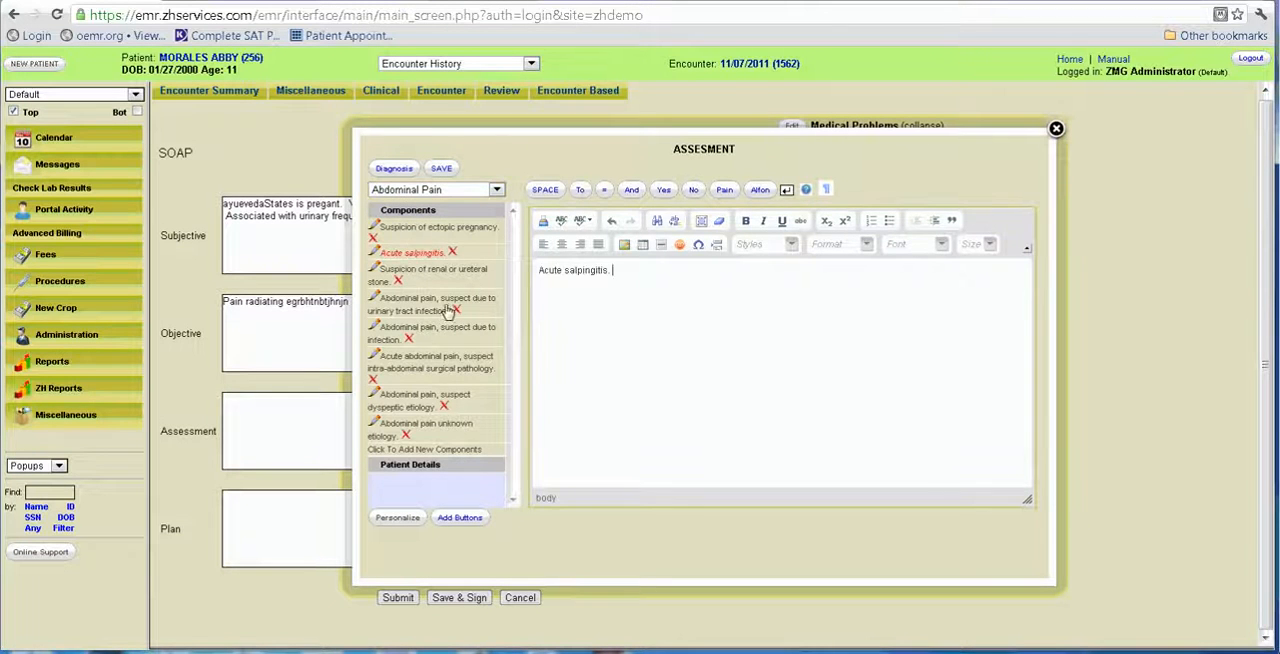
left_click(410, 282)
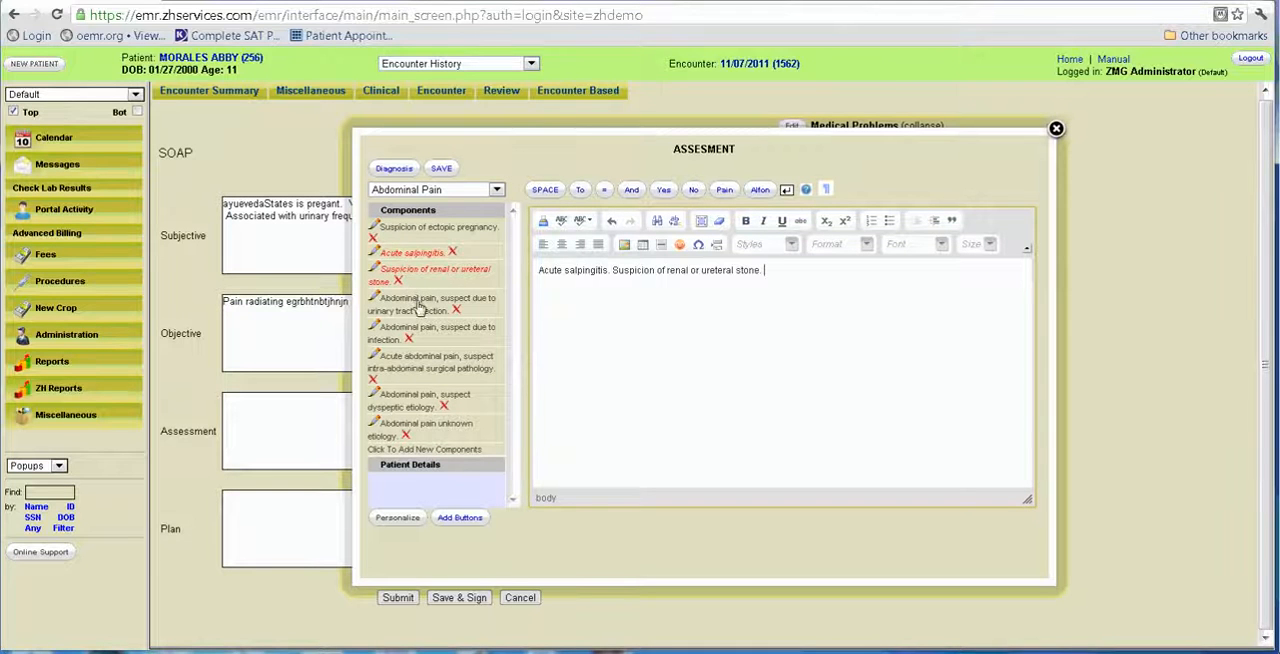
left_click(415, 305)
left_click(425, 362)
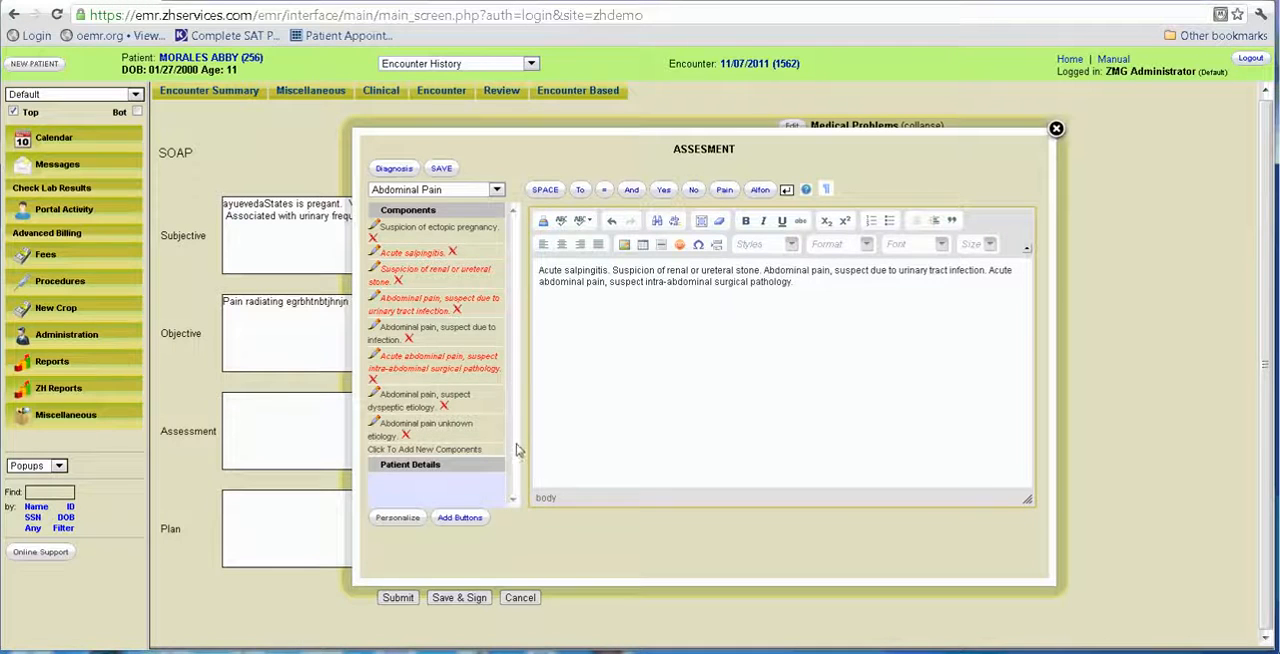
Open the diagnosis list for the assessment and select 244.9 Unspecified Hypothyroidism and 250.02 DM Uncomp Typ II Uncntrd.
left_click(393, 170)
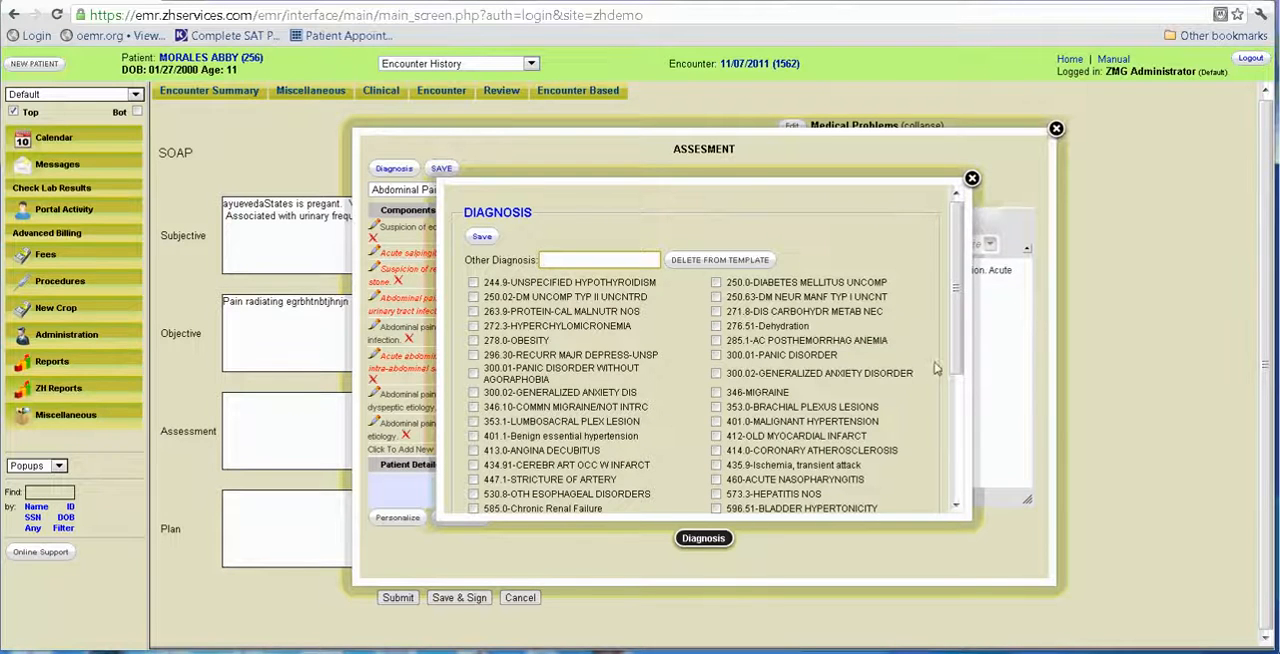
scroll(950, 376, "down", 3)
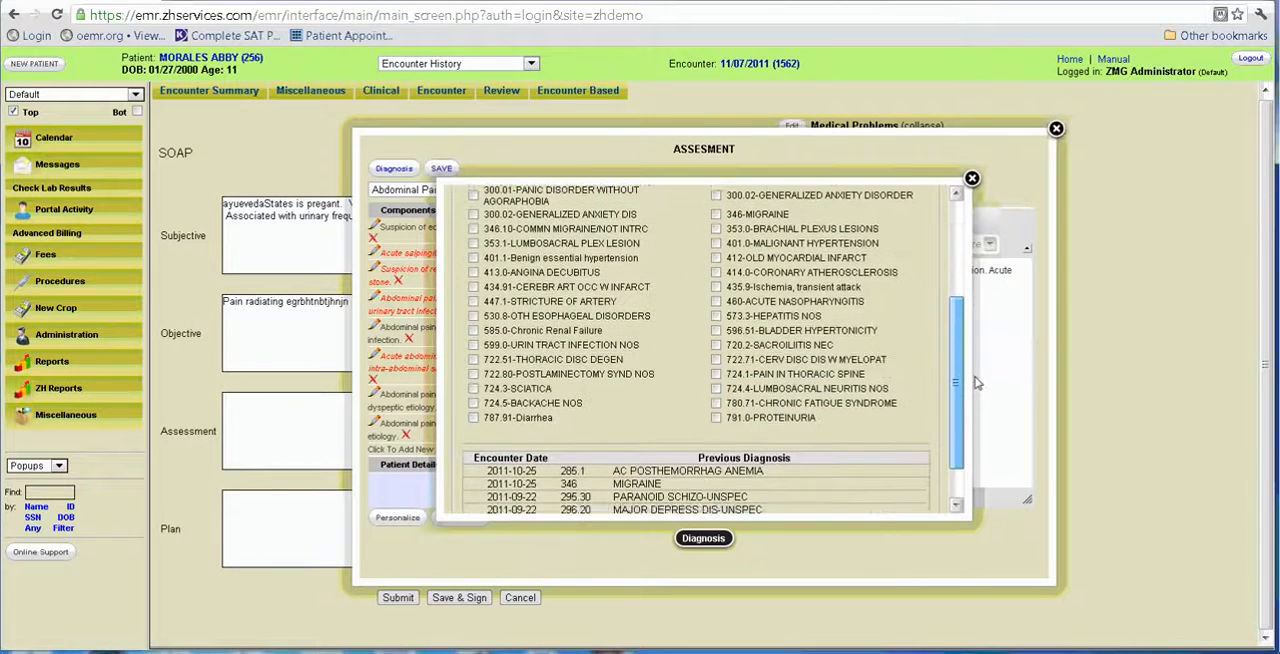
left_click_drag(977, 382, 969, 300)
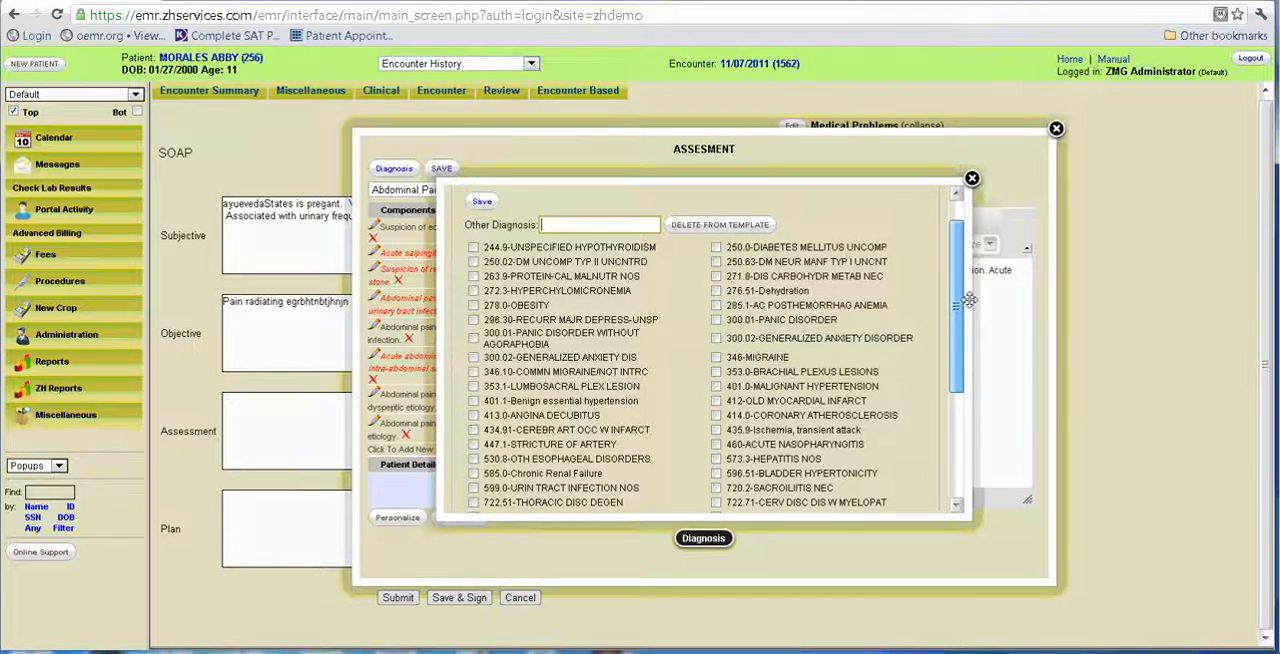
left_click(474, 248)
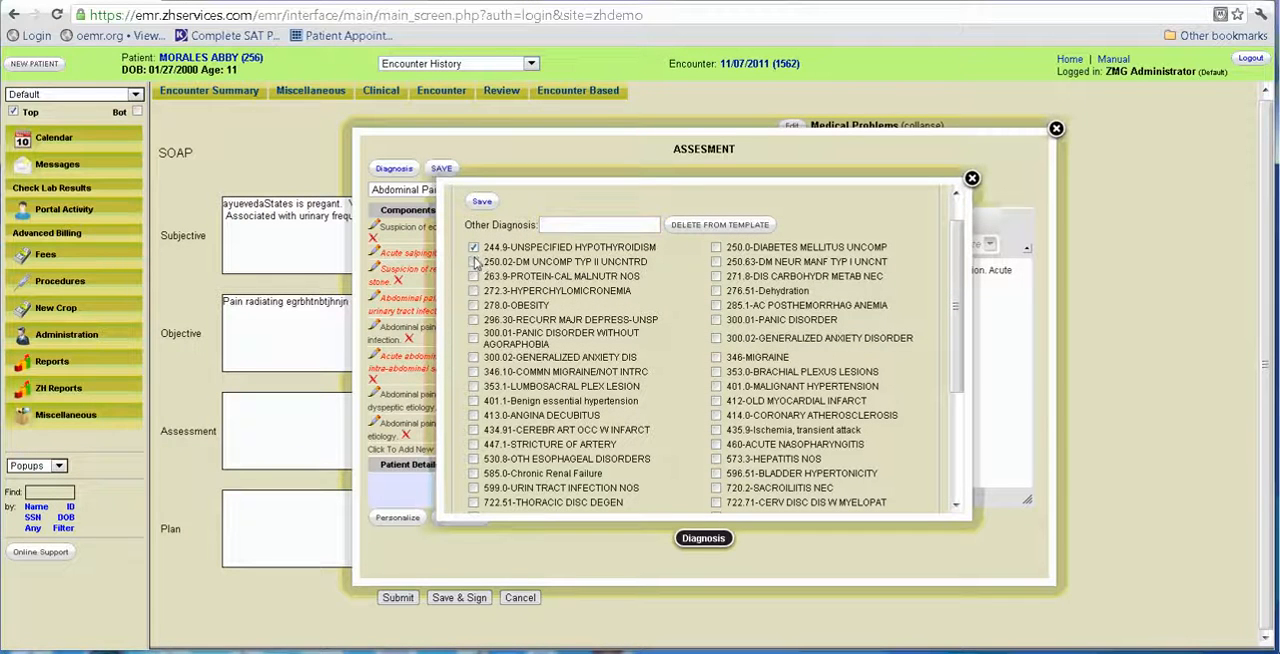
left_click(474, 262)
Search the other diagnoses by code 300 and by the text pai, and clear the search.
key("Tab")
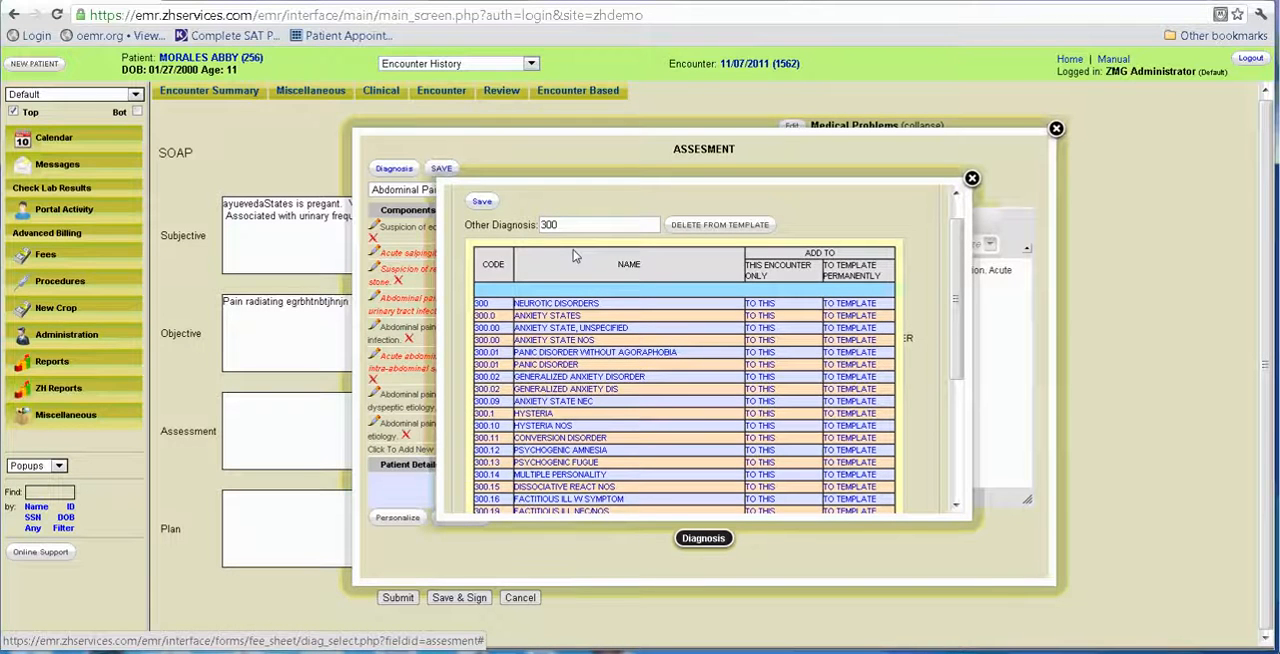
left_click(566, 226)
left_click_drag(565, 226, 540, 225)
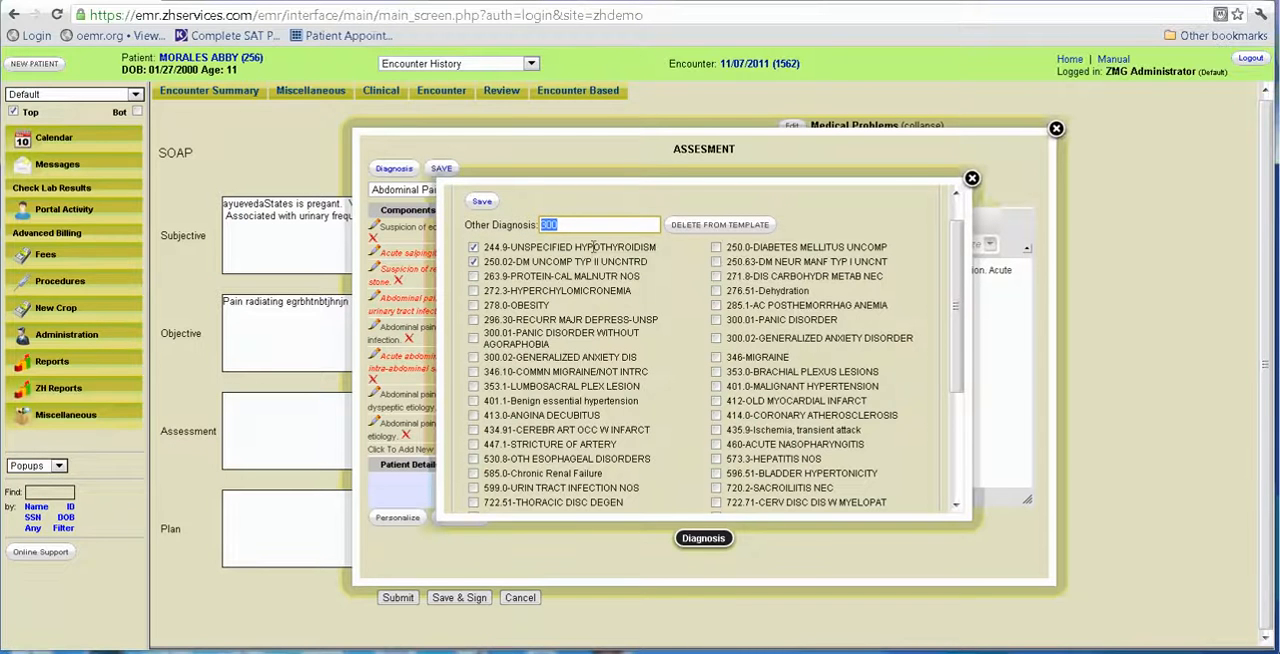
type("pai")
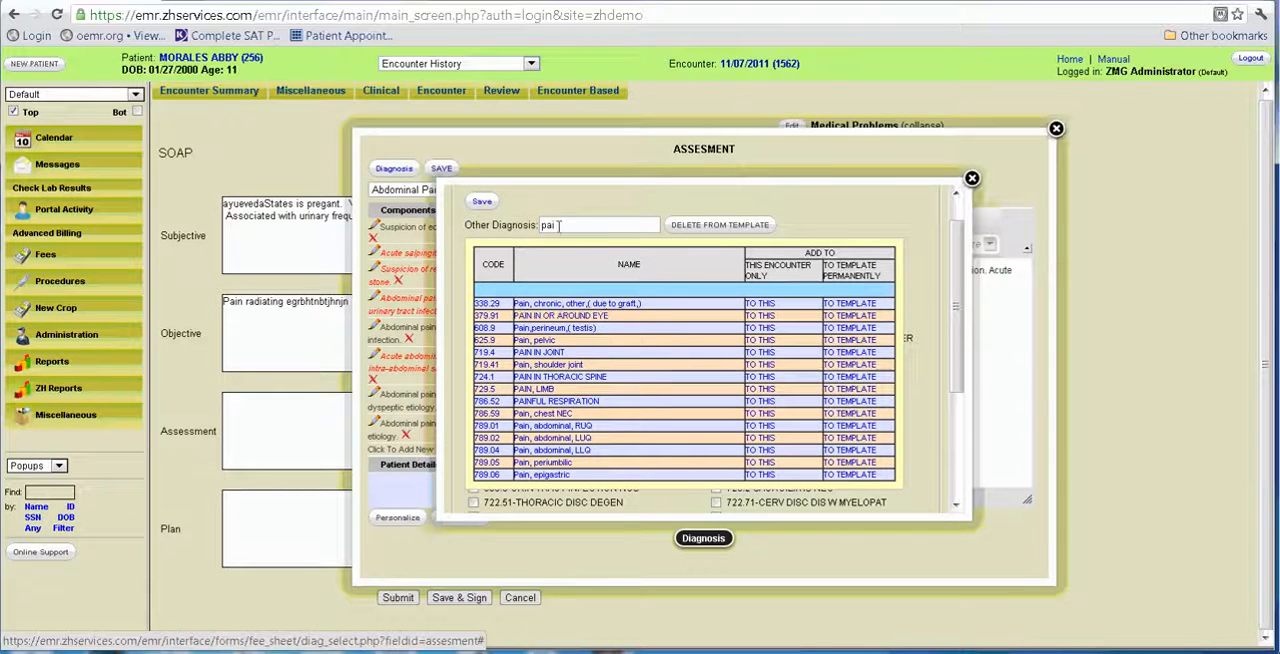
key("BackSpace")
key("BackSpace")
key("BackSpace")
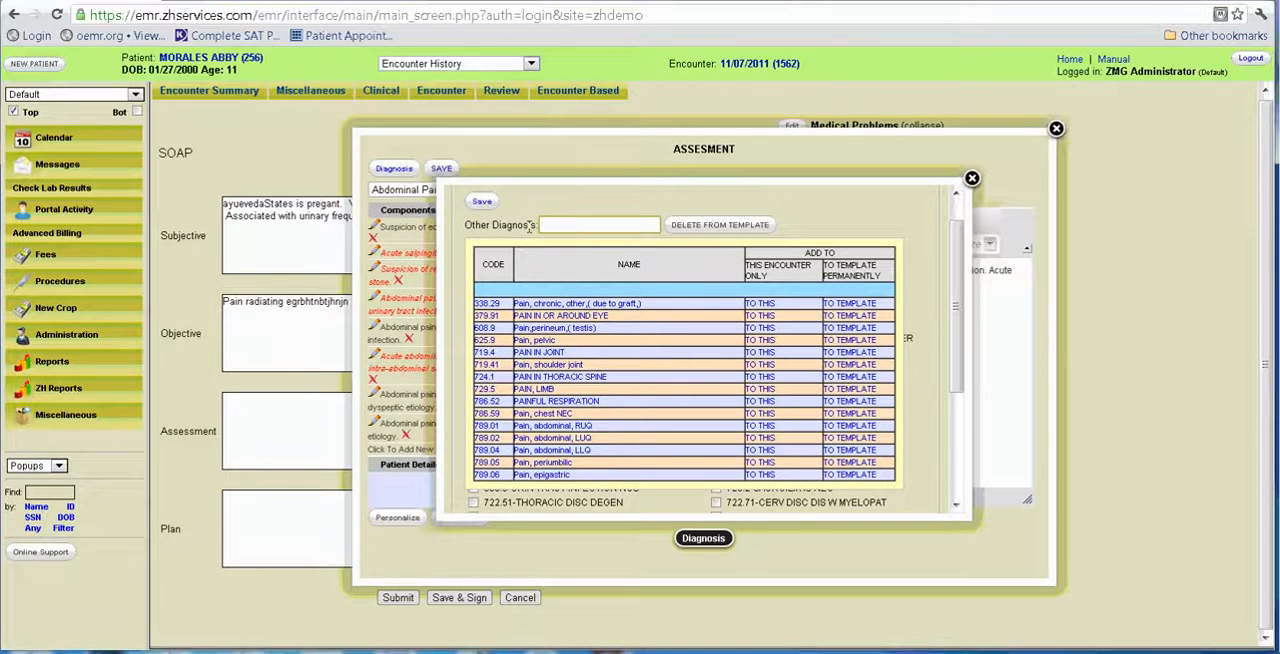
left_click(884, 212)
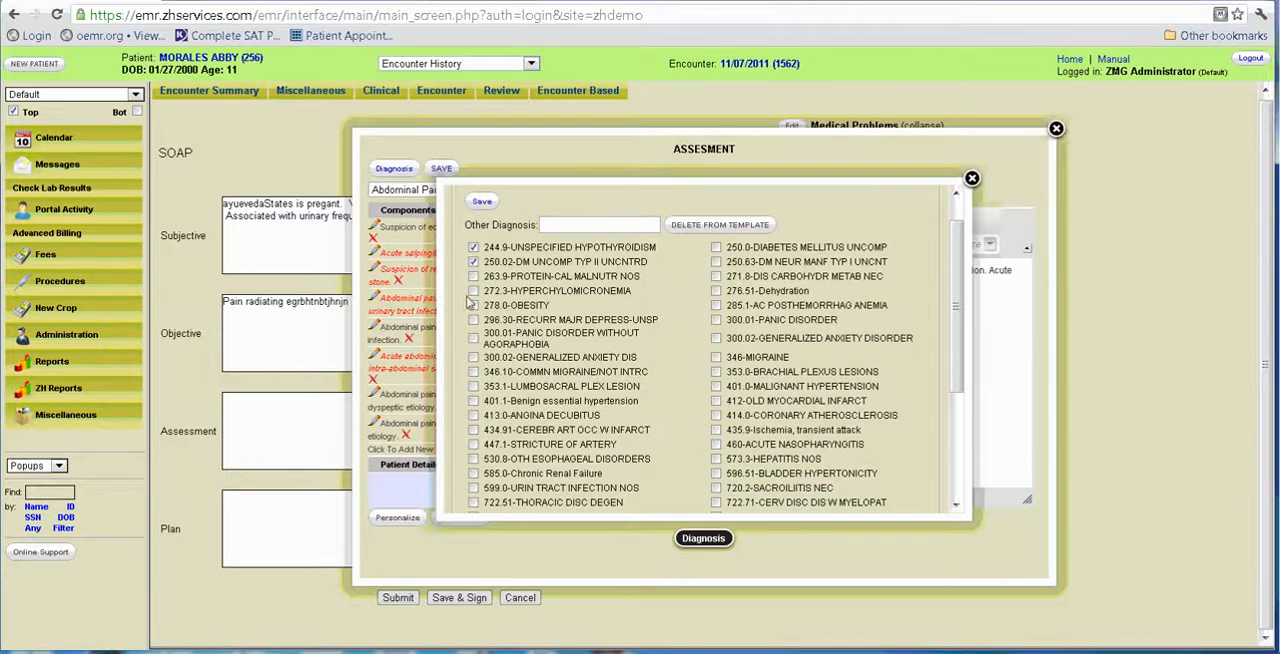
Review the previous diagnoses, save the selected diagnoses to the assessment, and save the Assessment text.
scroll(966, 275, "down", 1)
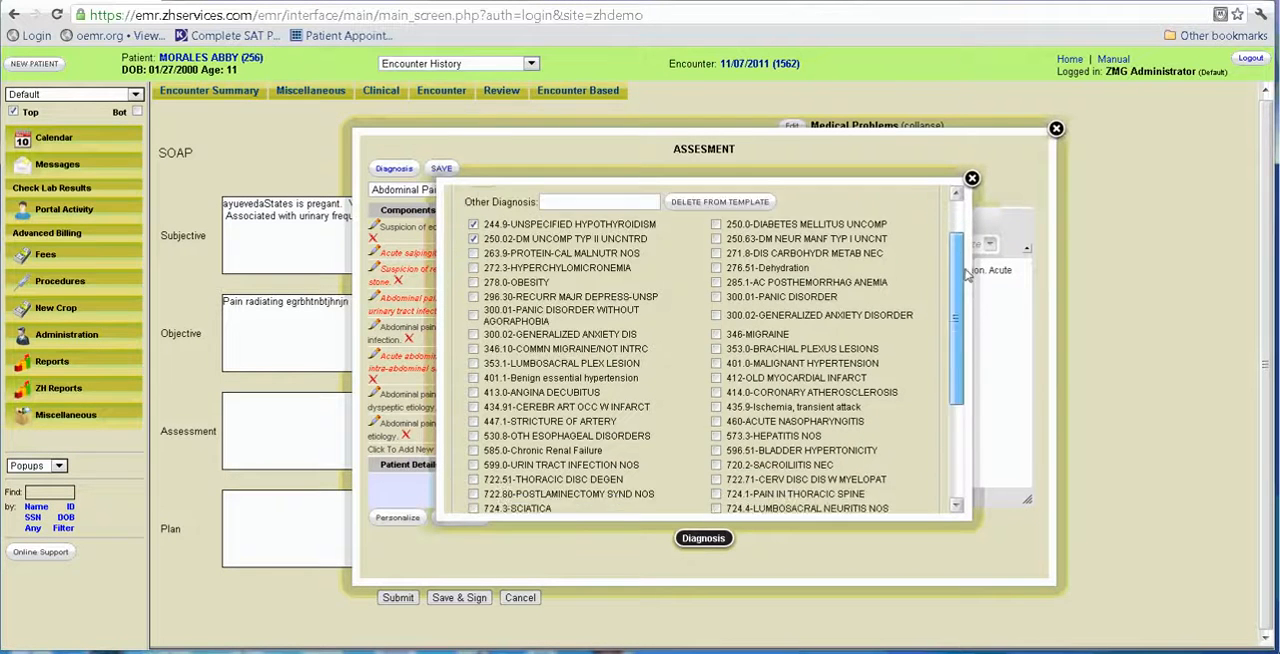
scroll(966, 275, "down", 5)
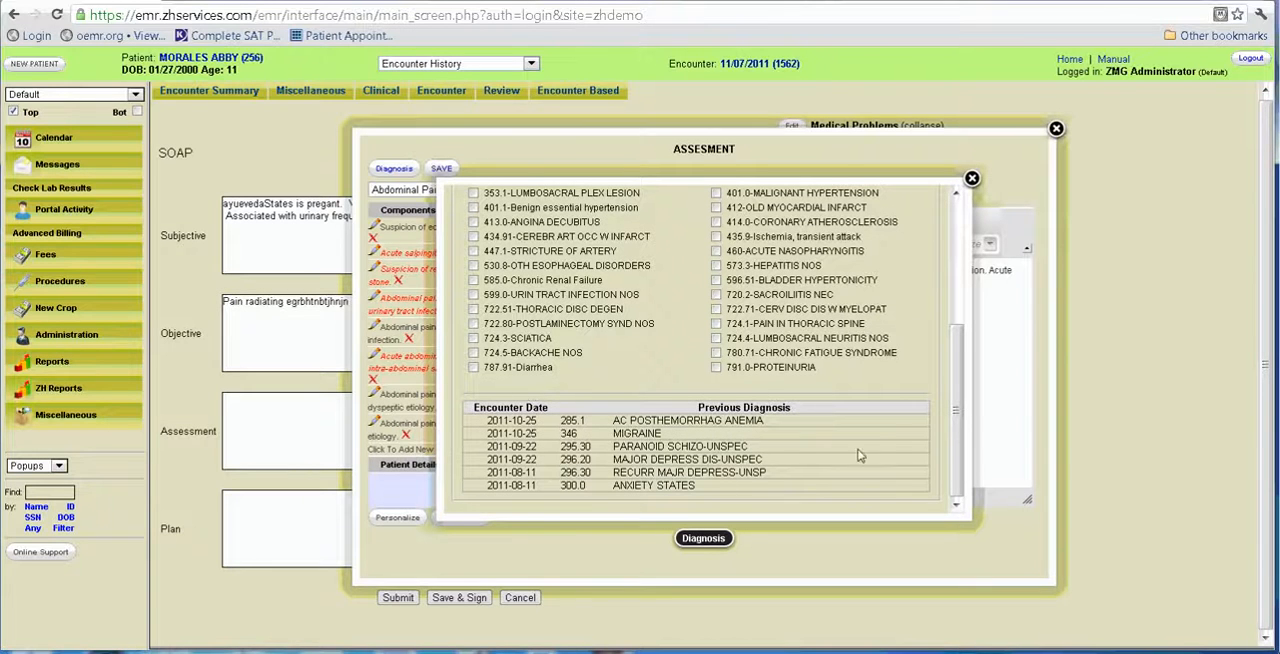
scroll(954, 441, "up", 6)
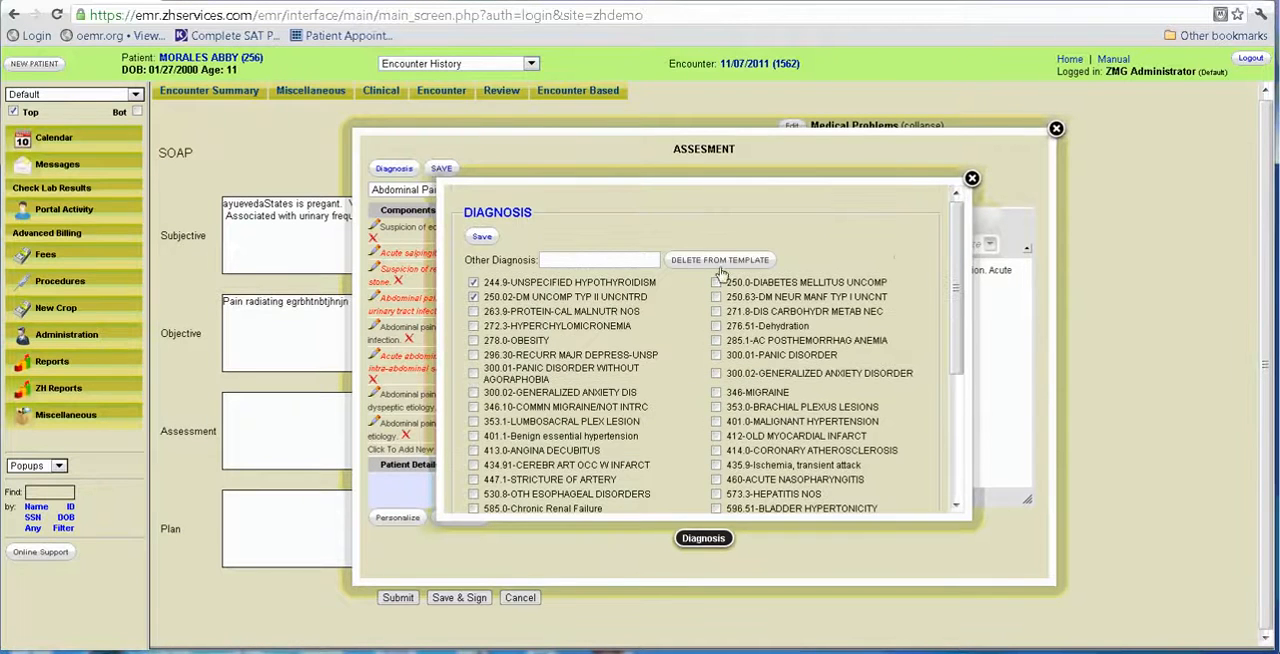
left_click(481, 236)
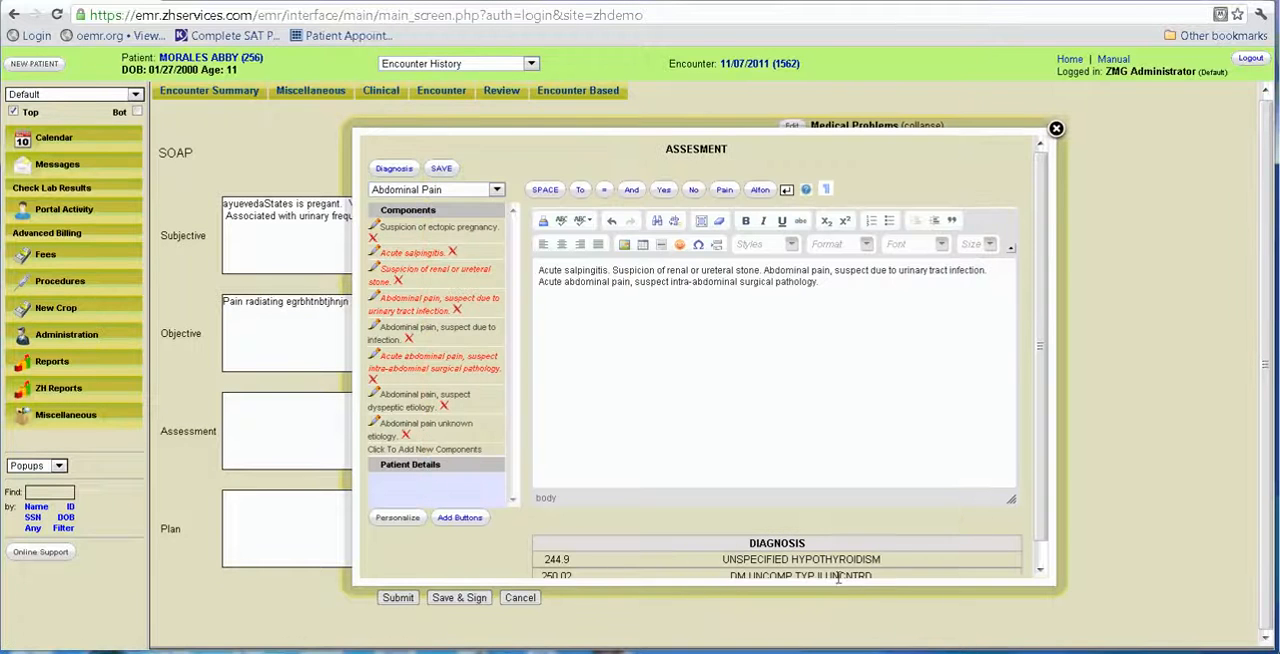
left_click_drag(1040, 302, 1058, 234)
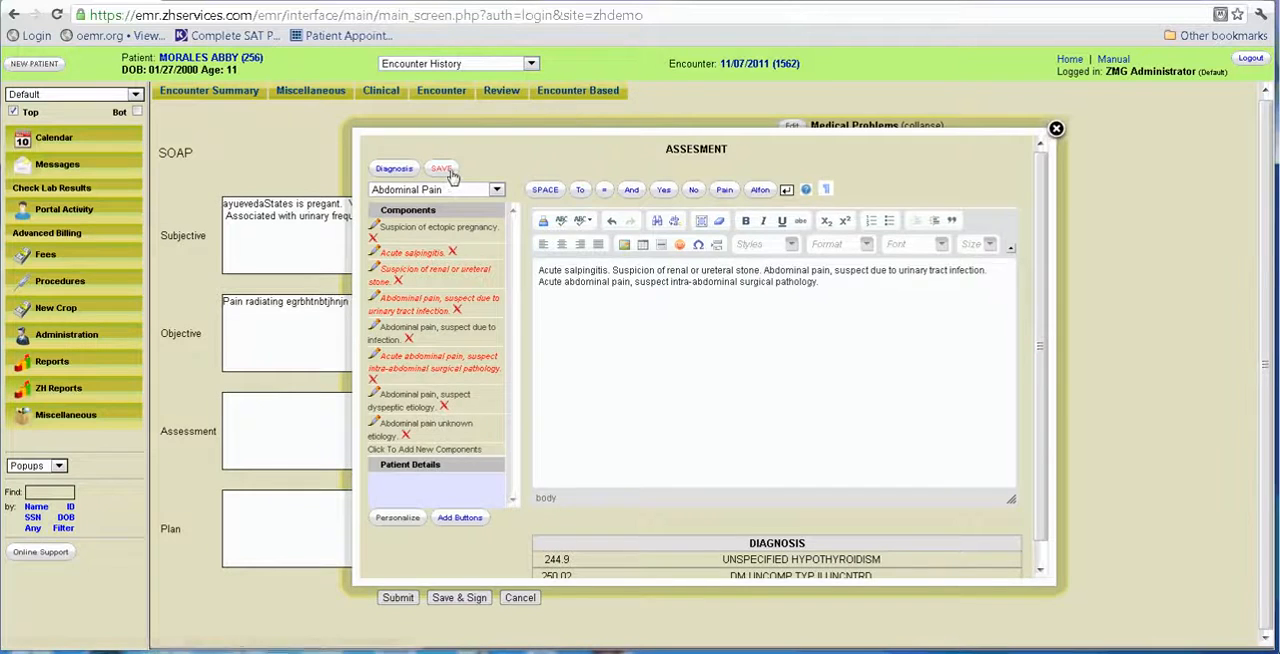
scroll(460, 265, "down", 1)
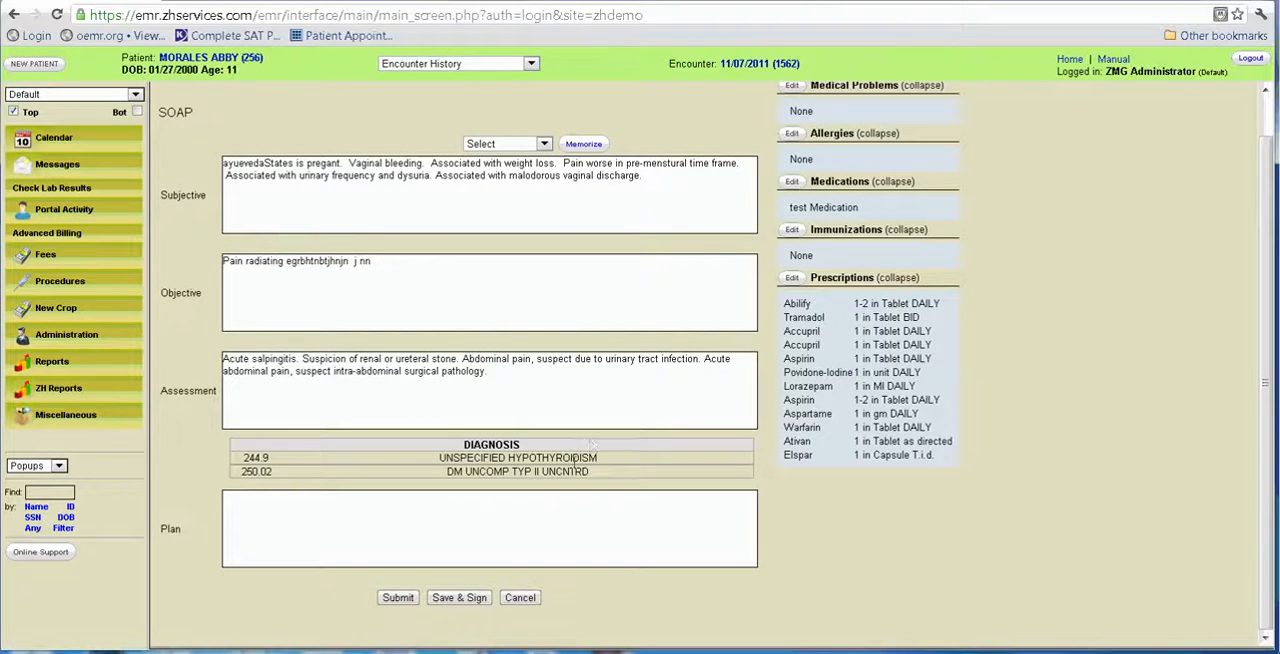
Open the Plan editor and show the Abdominal Pain category's components.
left_click(464, 531)
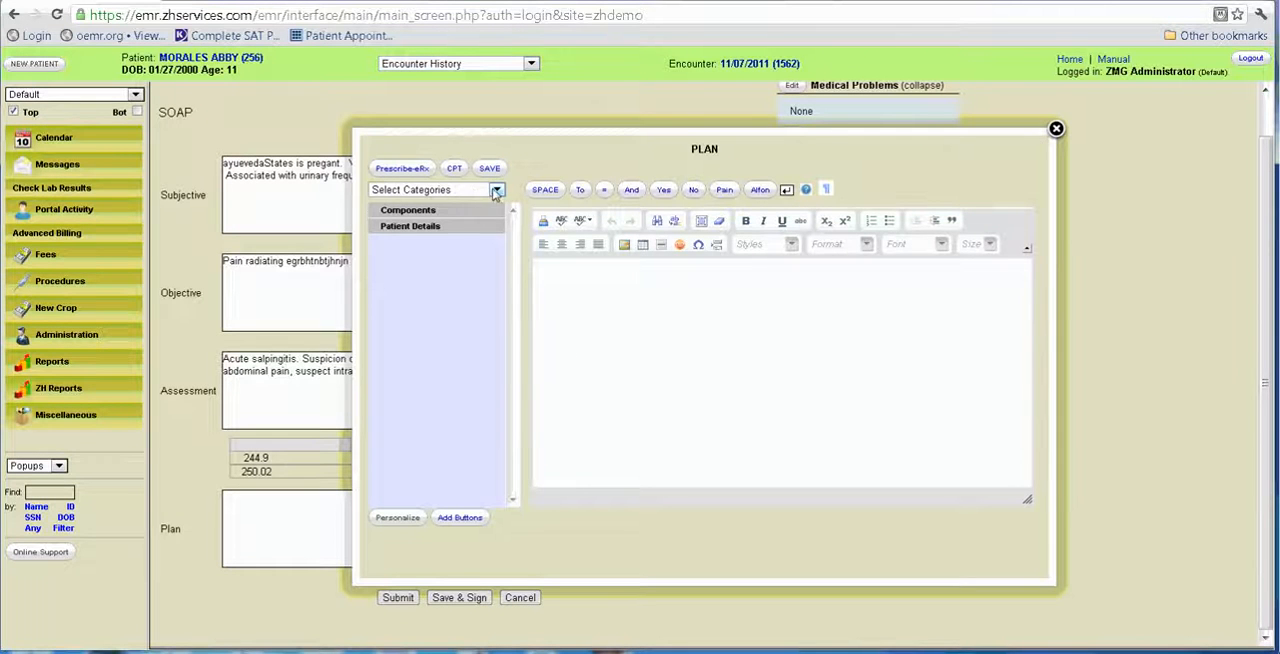
left_click(496, 190)
left_click(479, 224)
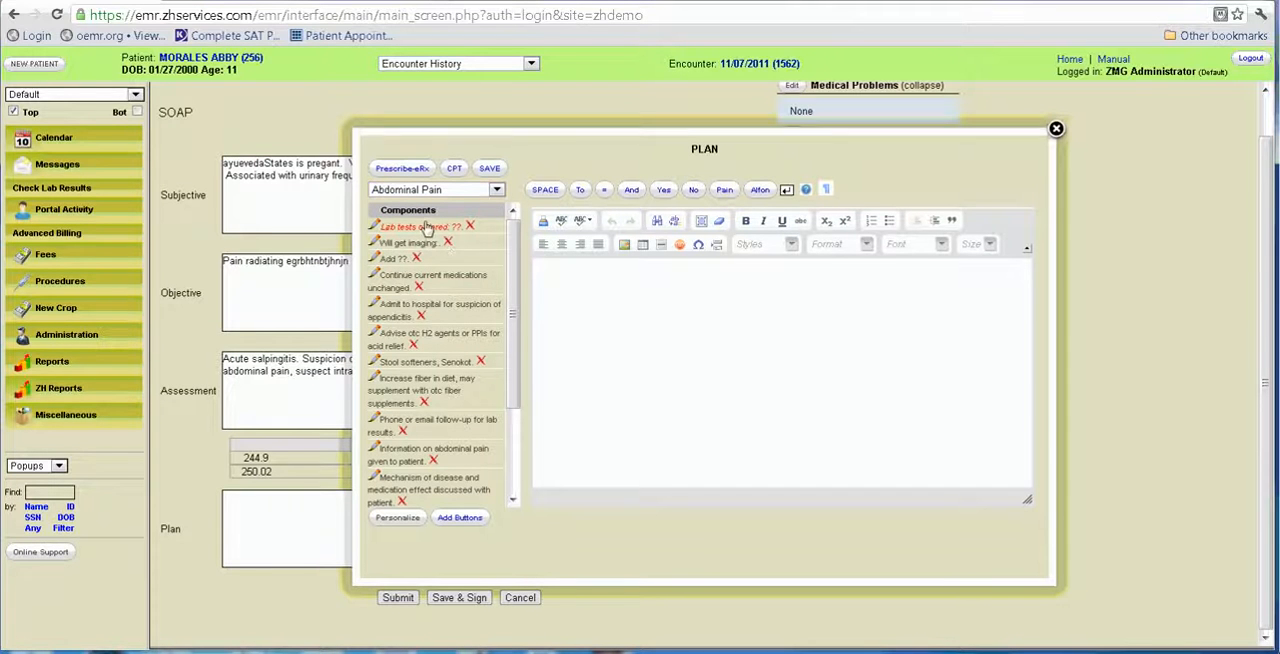
left_click(418, 227)
left_click(434, 229)
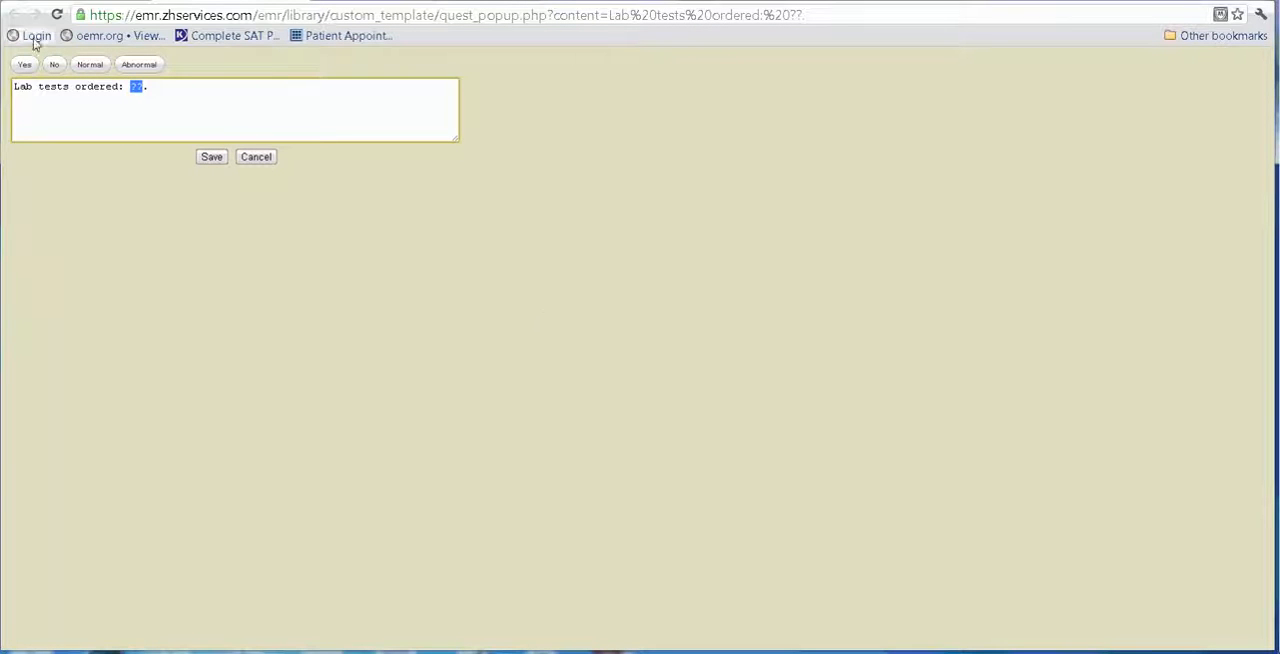
left_click(287, 1)
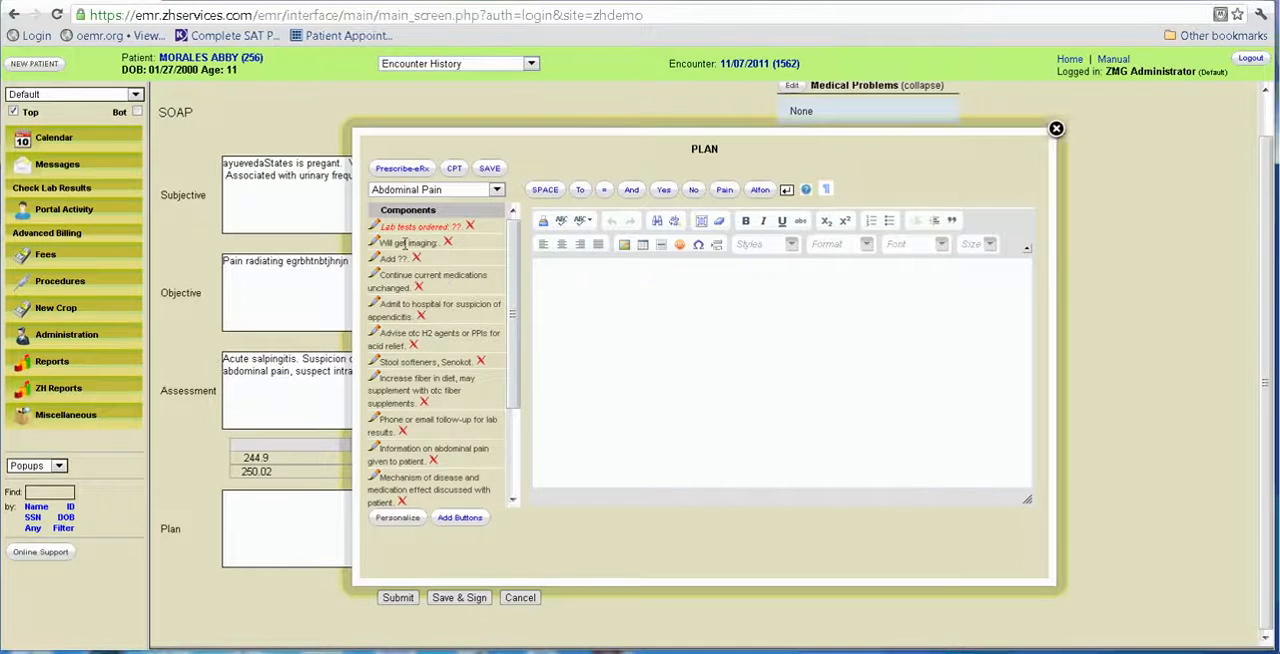
Add the Plan components Will get imaging, Add ?? answered Yes, Admit to hospital for suspicion of appendicitis, Increase fiber in diet, and Return prn failure to improve.
left_click(406, 243)
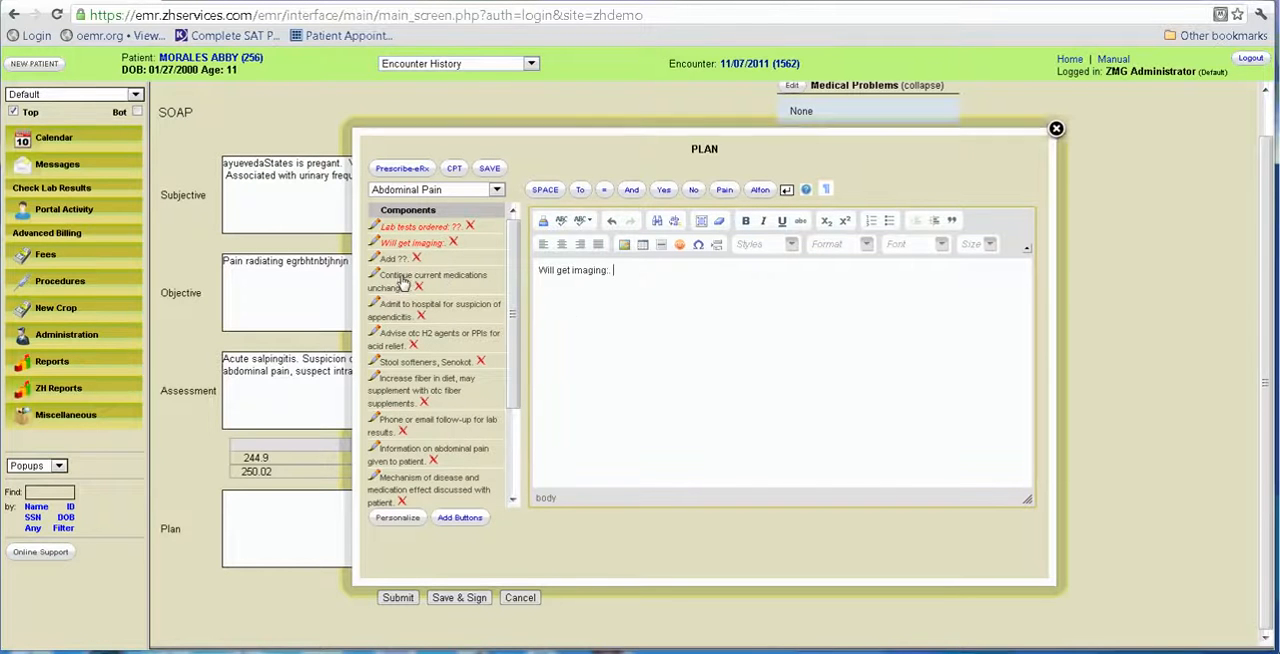
left_click(398, 258)
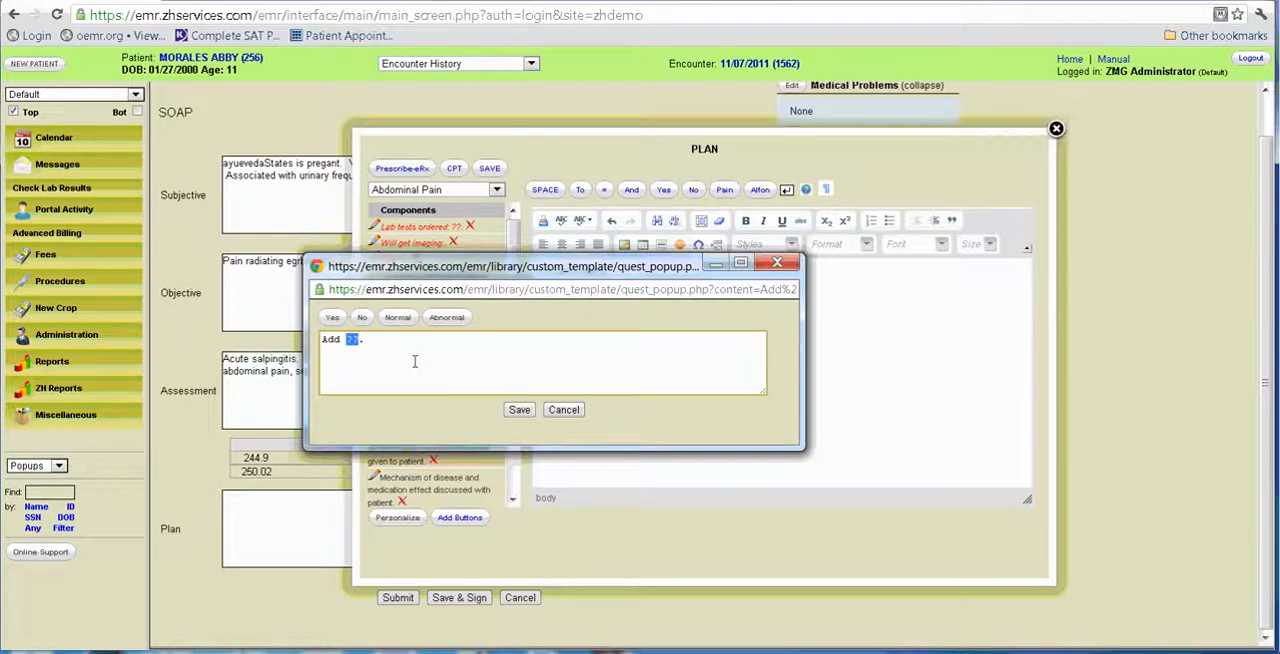
left_click(332, 317)
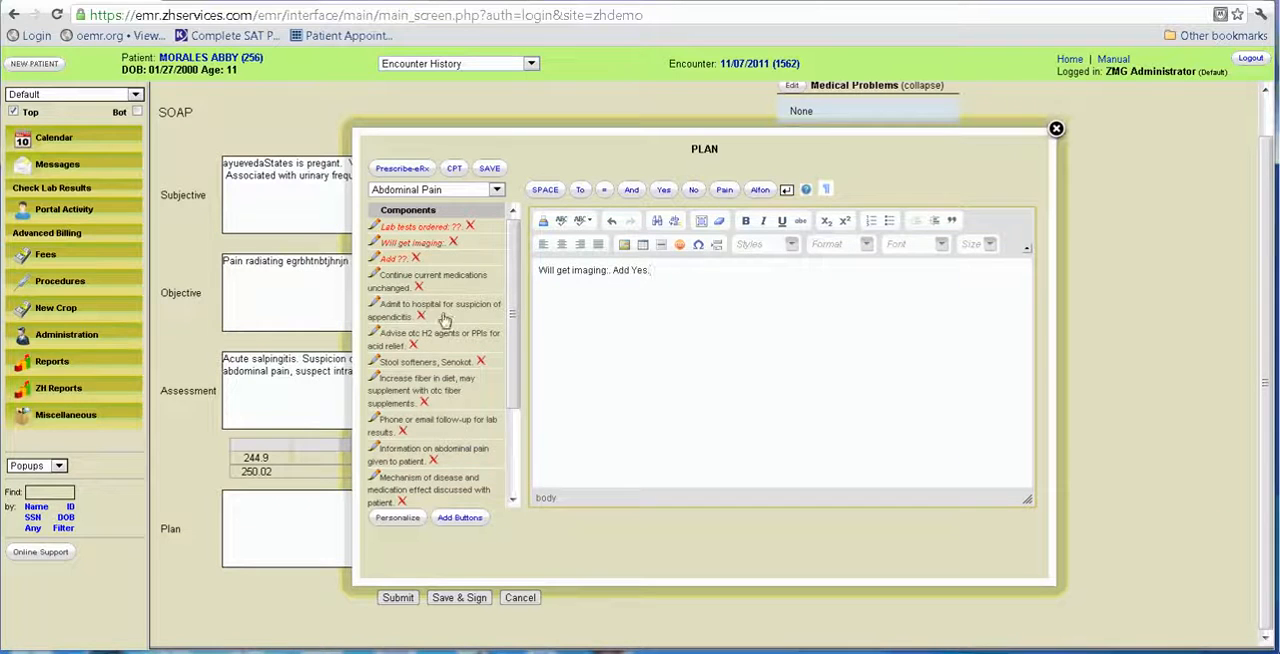
left_click(410, 318)
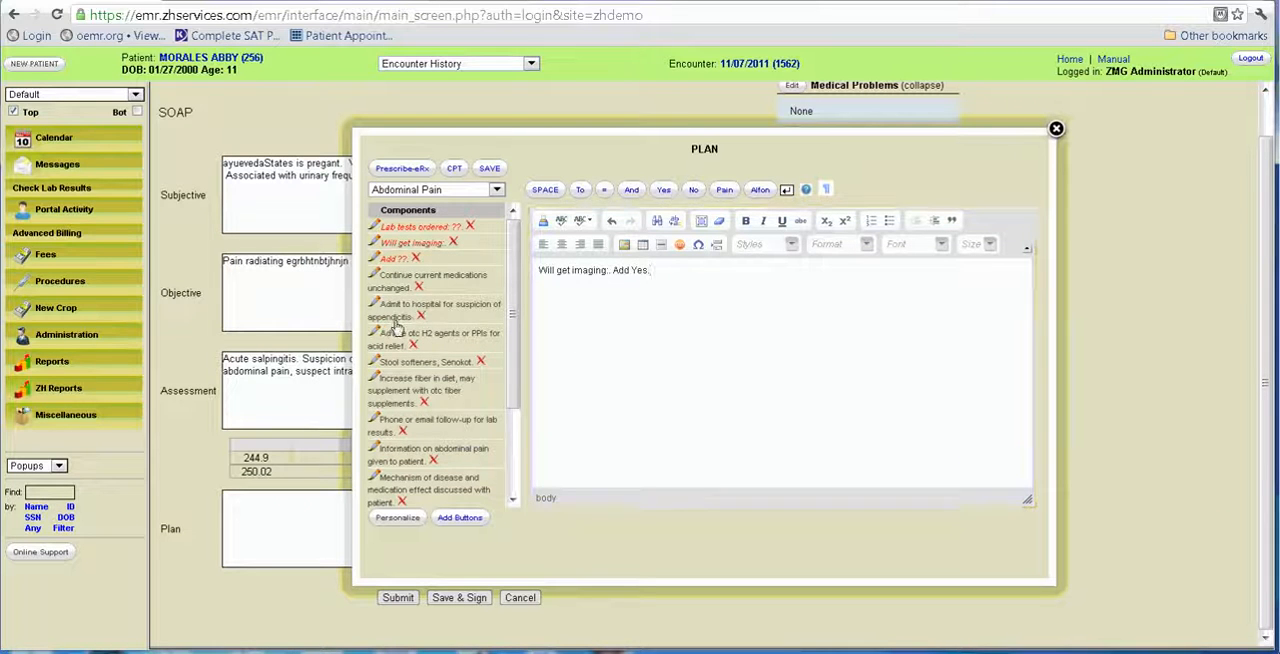
left_click(428, 380)
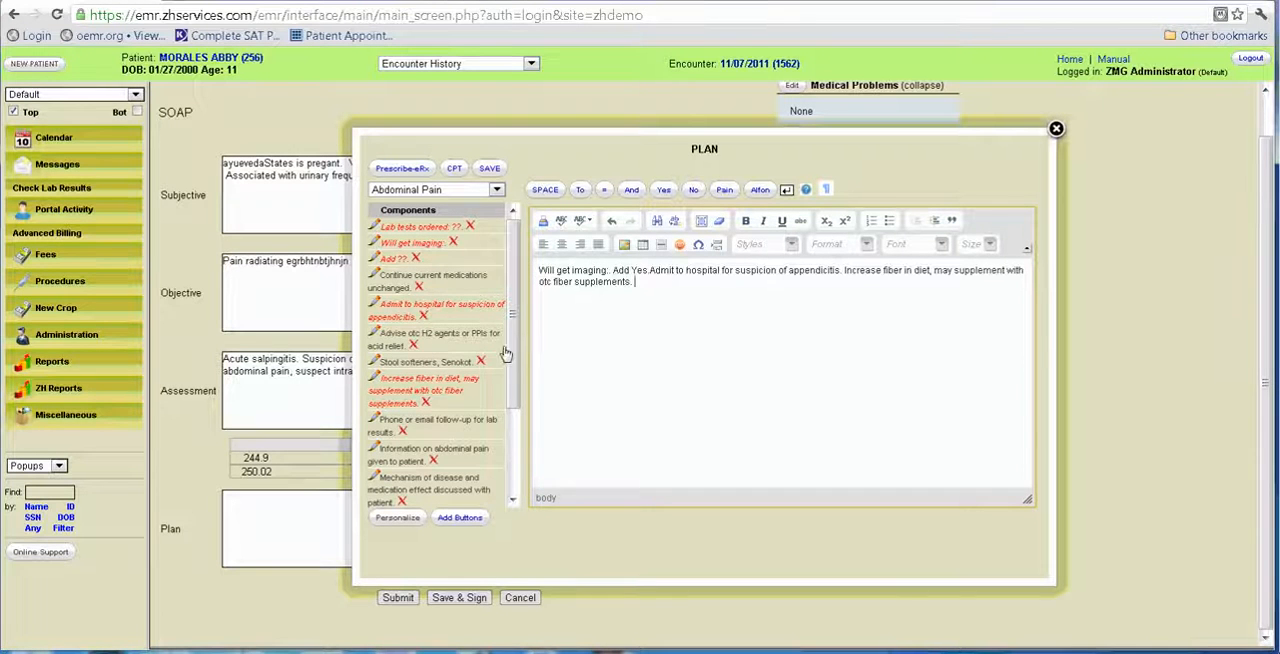
scroll(512, 333, "down", 1)
left_click_drag(512, 333, 518, 413)
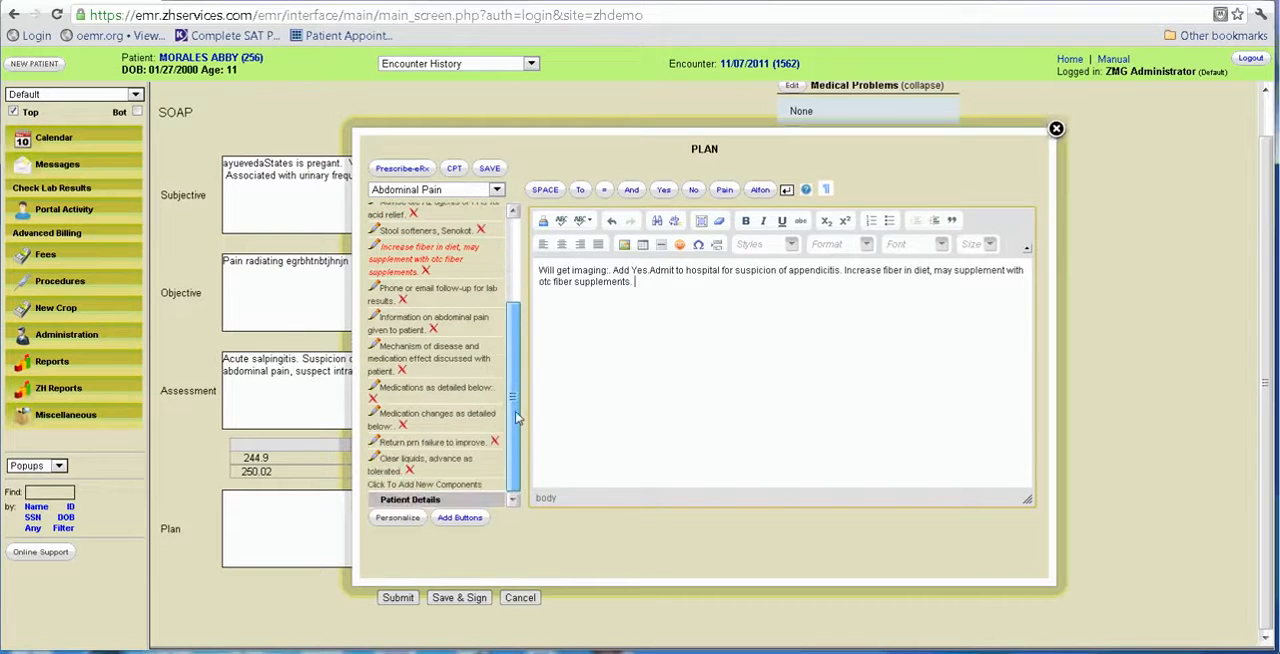
left_click(427, 443)
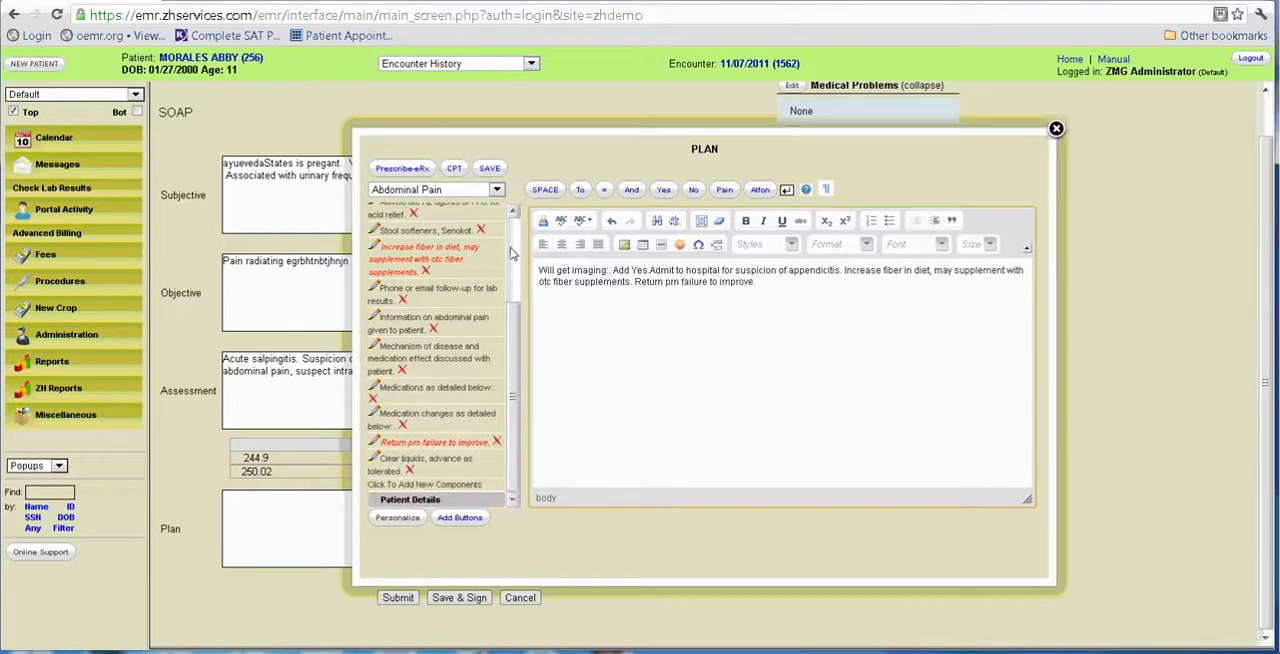
Open the CPT codes for the plan and review the patient's previous CPT entries.
left_click(455, 168)
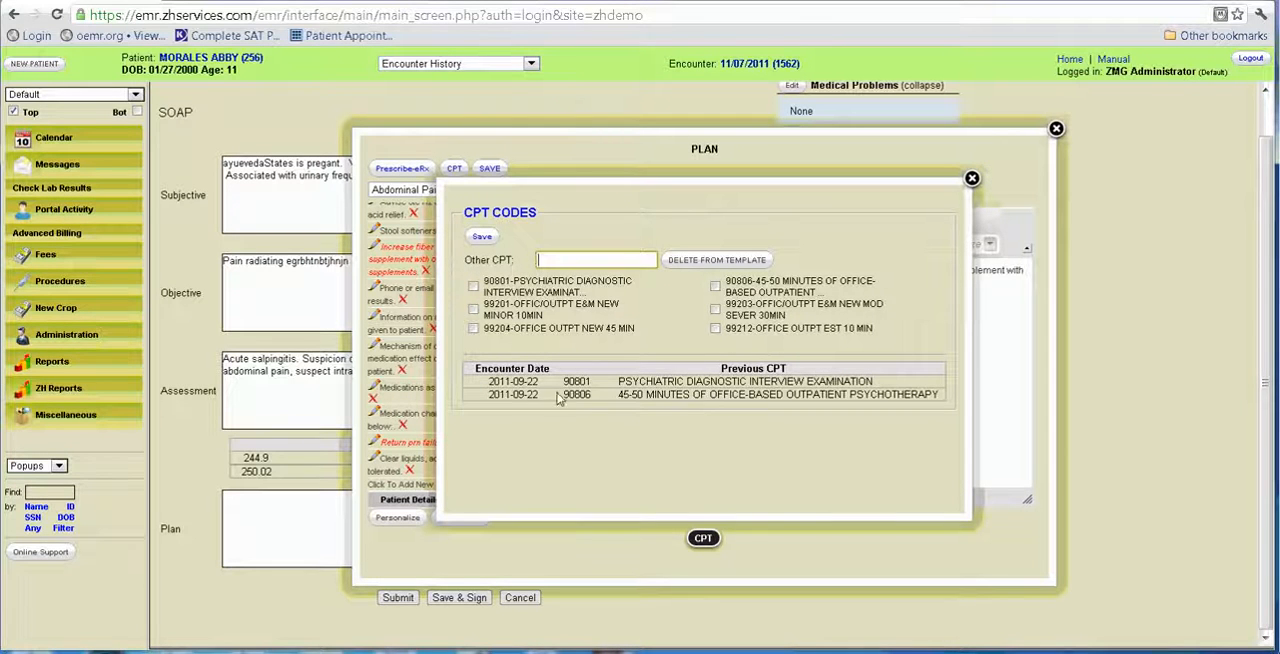
left_click_drag(489, 382, 755, 410)
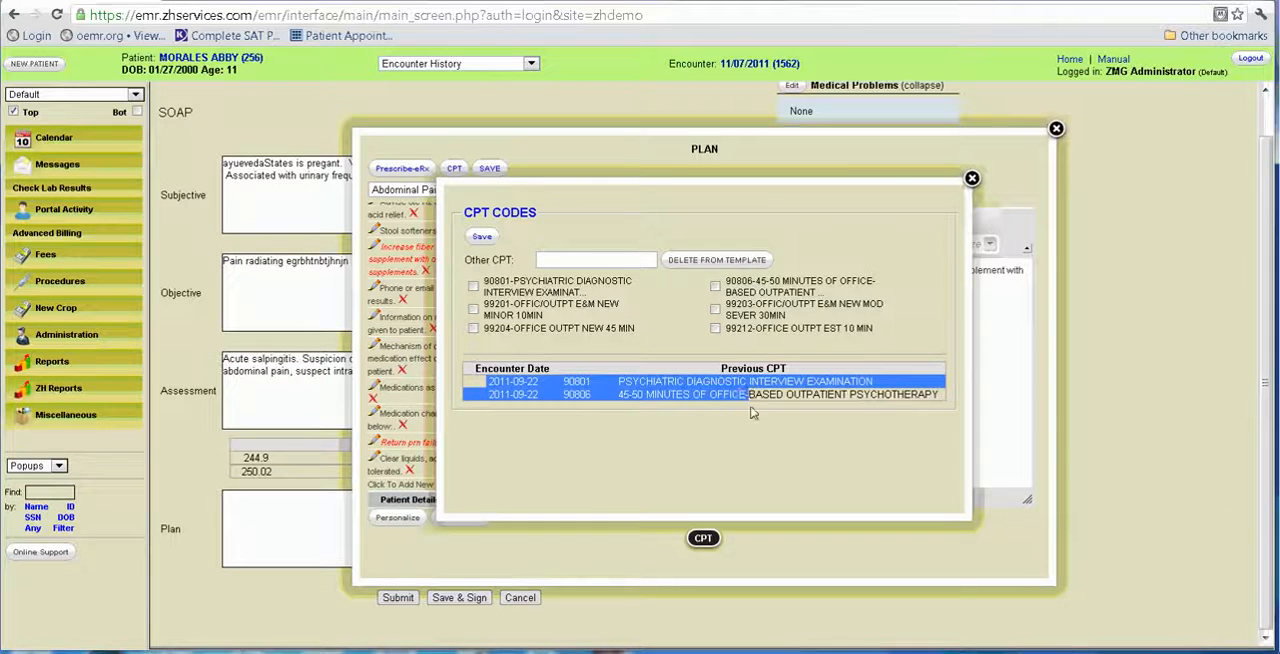
left_click(600, 428)
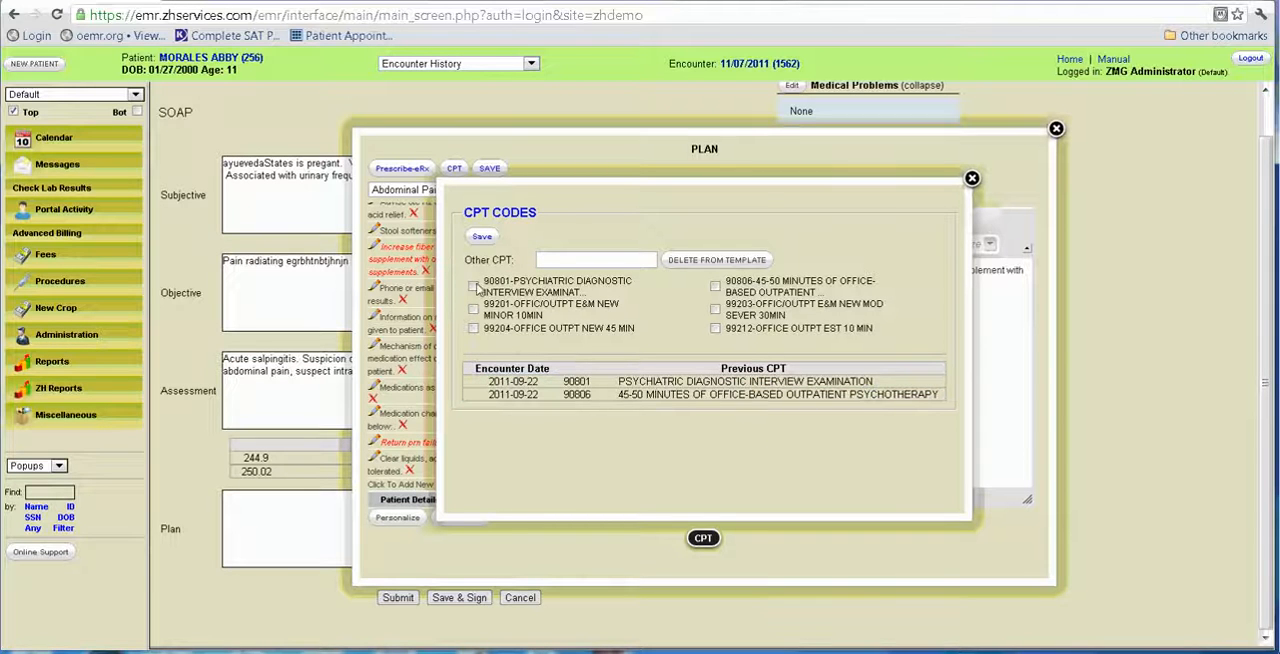
Find 27598 Diasart at Knee by searching the other CPT codes for diag, and save it together with 90801 Psychiatric Diagnostic Interview to the plan.
left_click(566, 261)
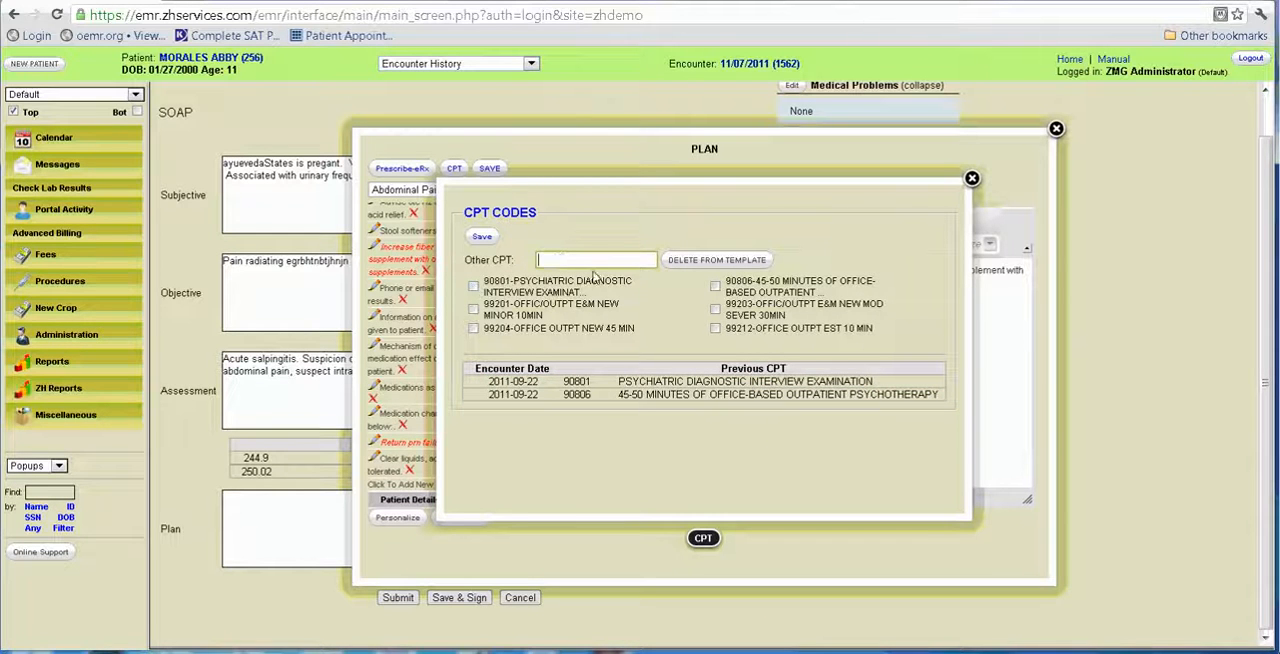
type("diag")
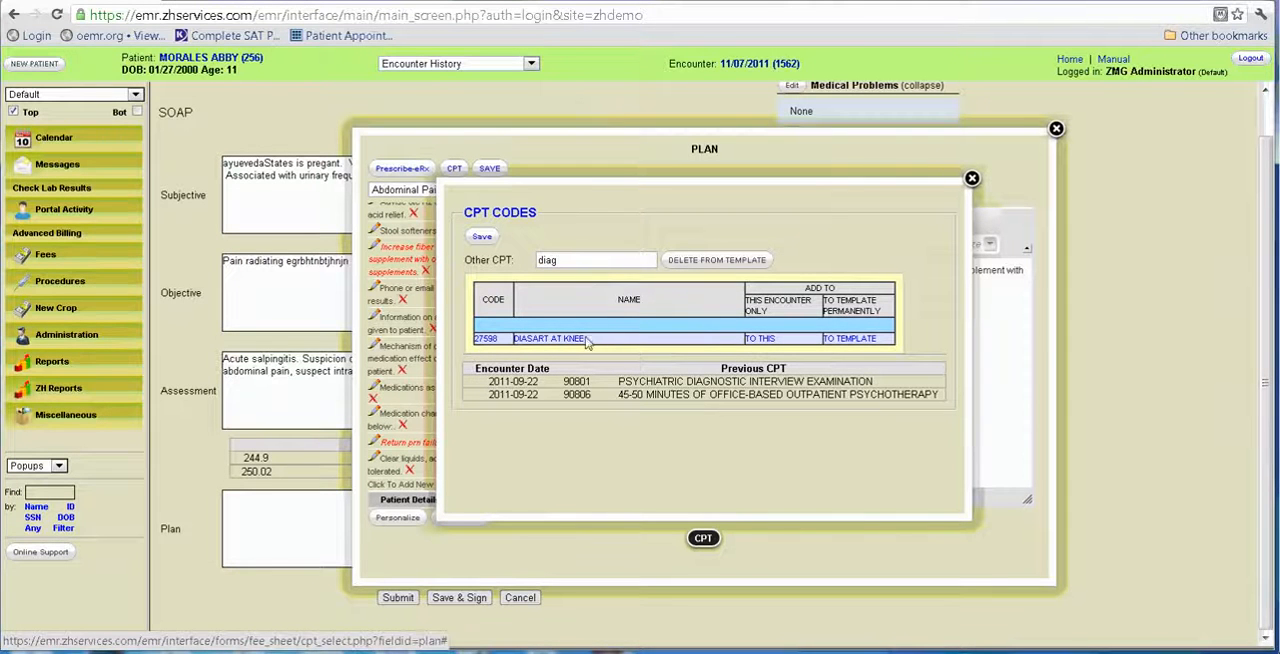
left_click(563, 341)
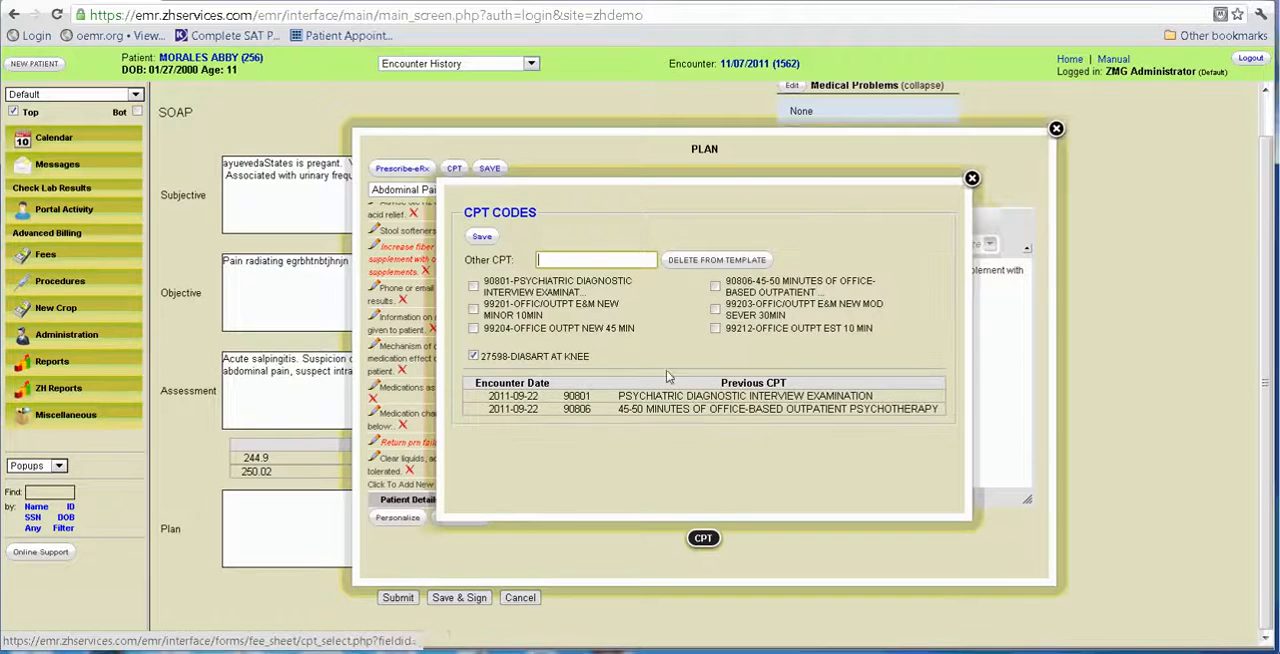
left_click(474, 288)
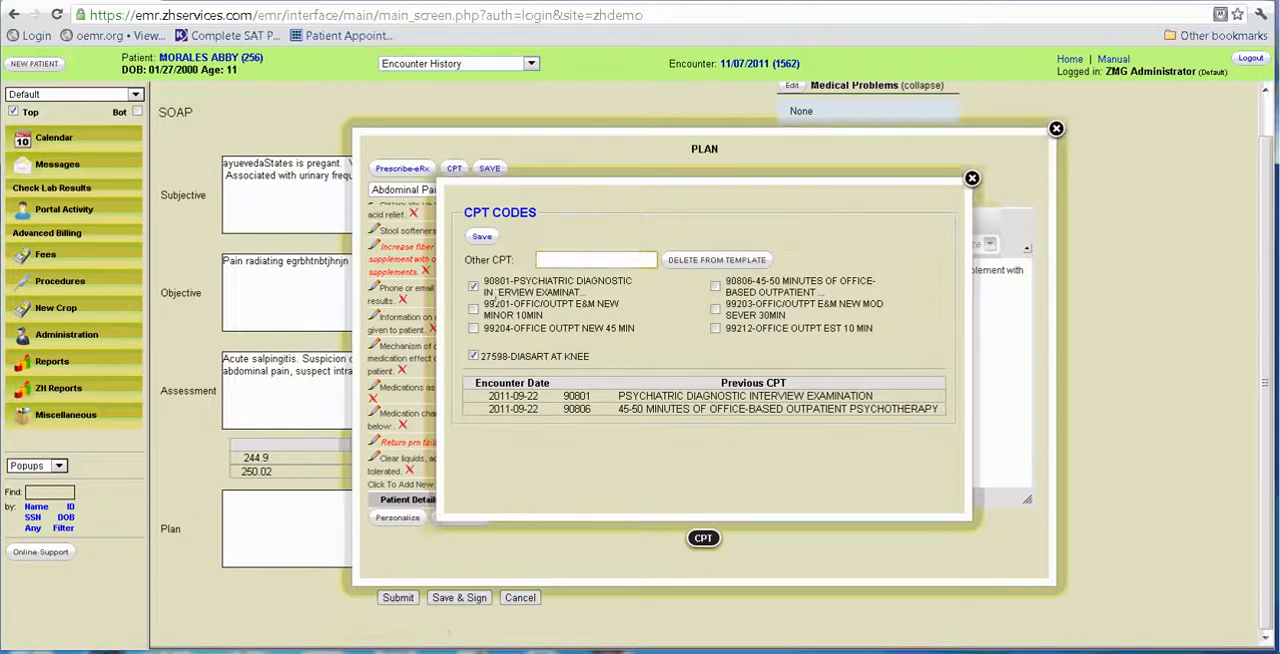
left_click(482, 238)
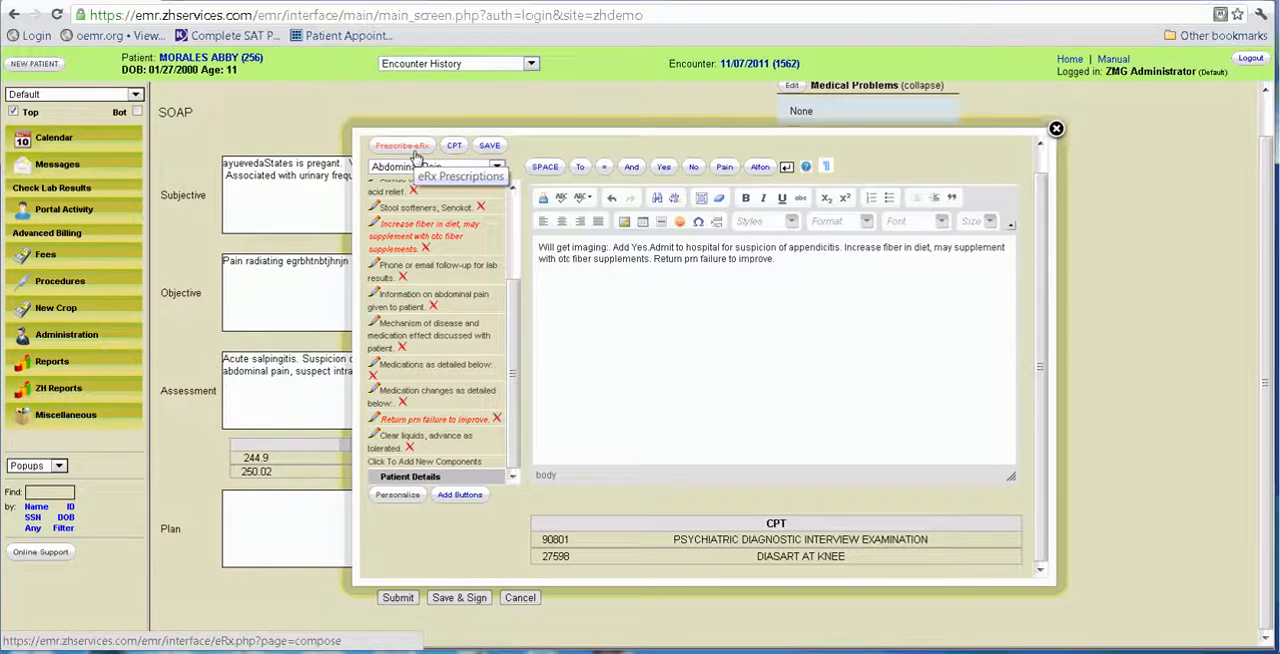
Check the eRx prescription window, close it, and save the Plan text with its CPT codes to the SOAP note.
left_click(413, 151)
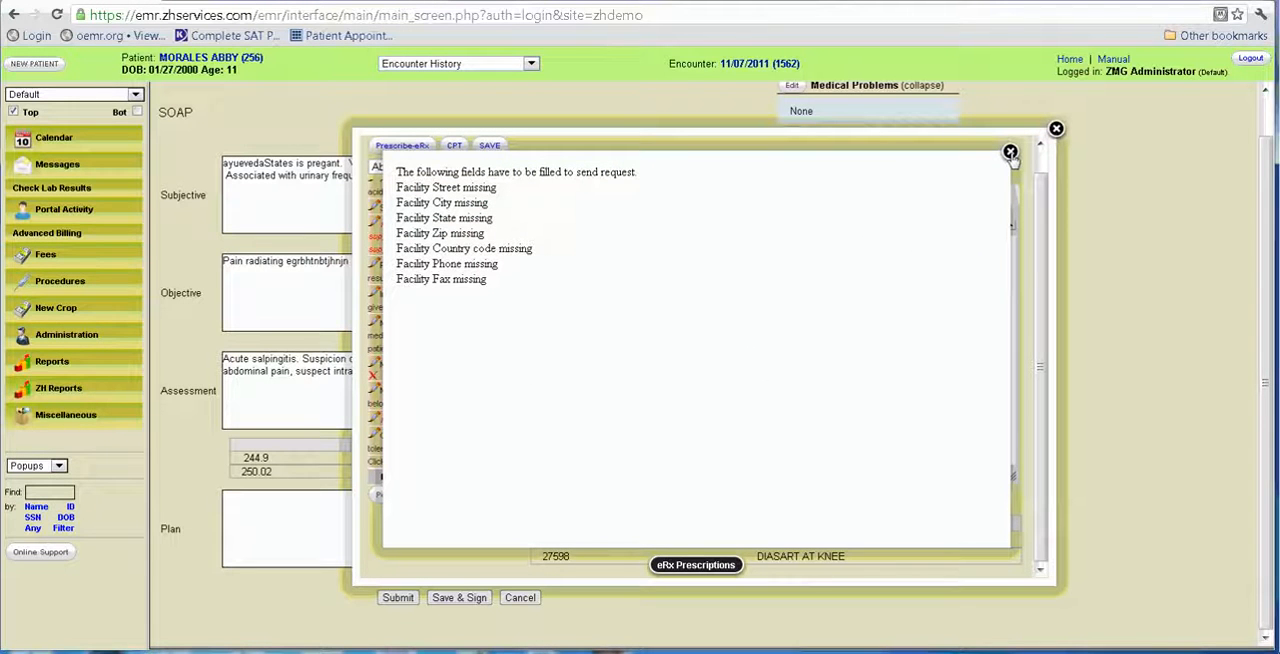
left_click(1010, 152)
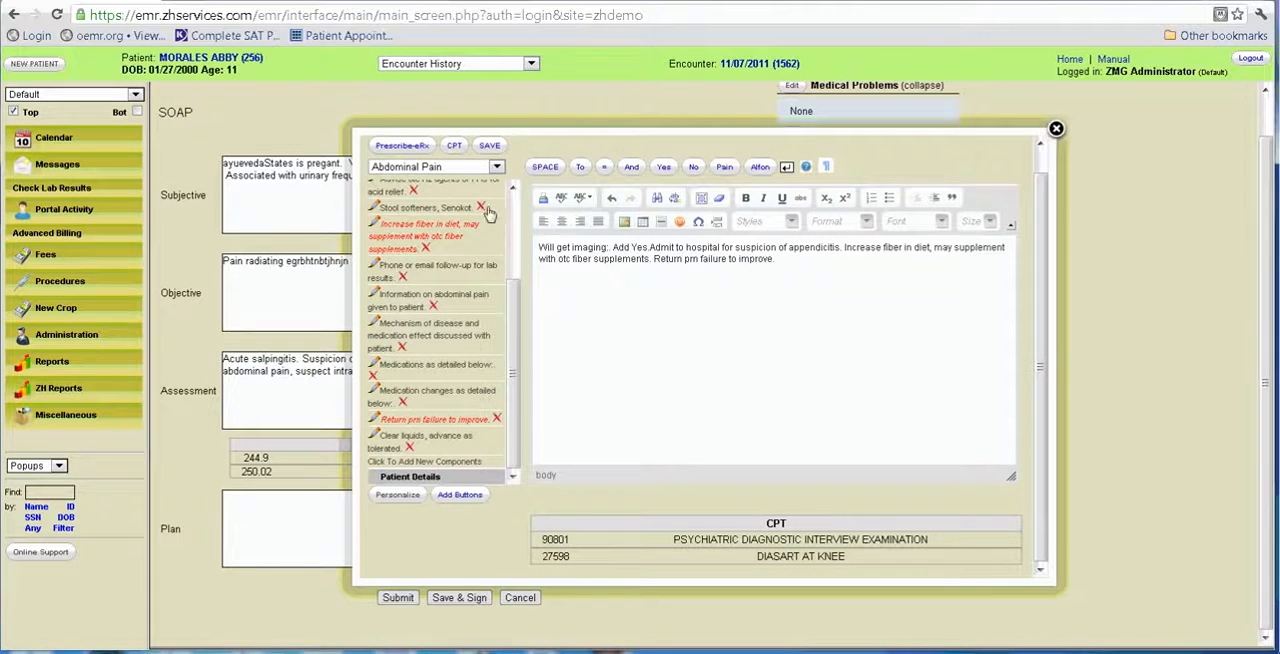
left_click(490, 145)
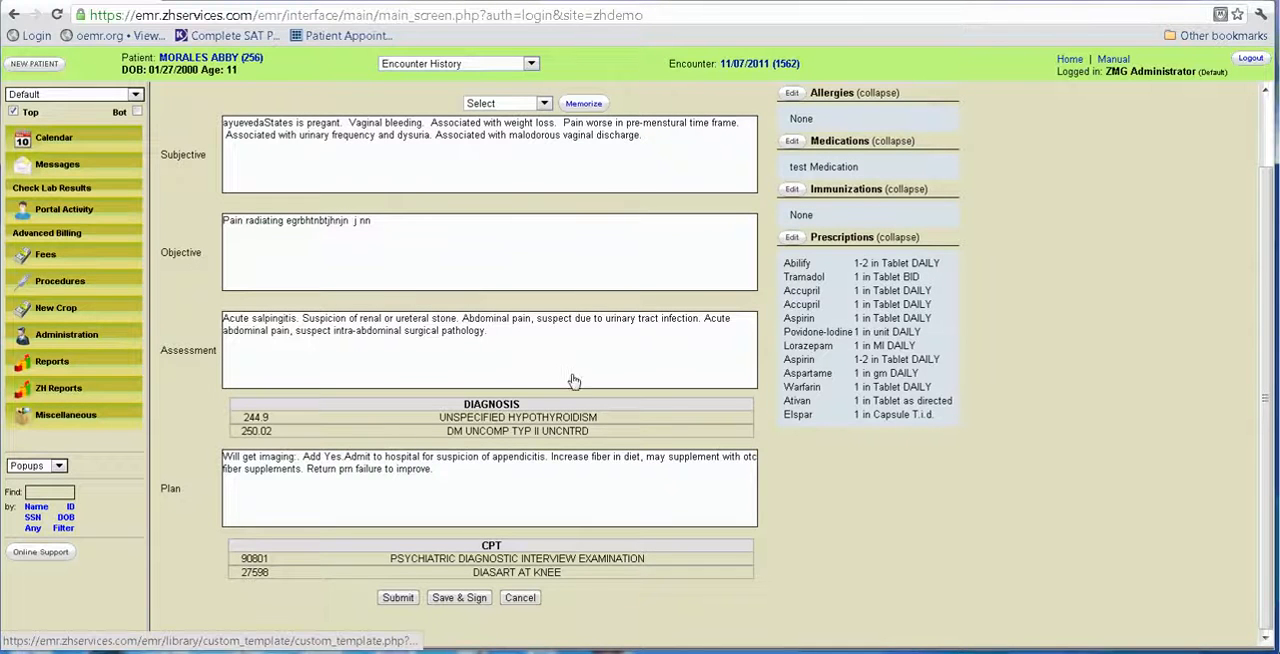
Review the completed SOAP note from Subjective through Plan and submit it to the encounter.
scroll(580, 386, "up", 2)
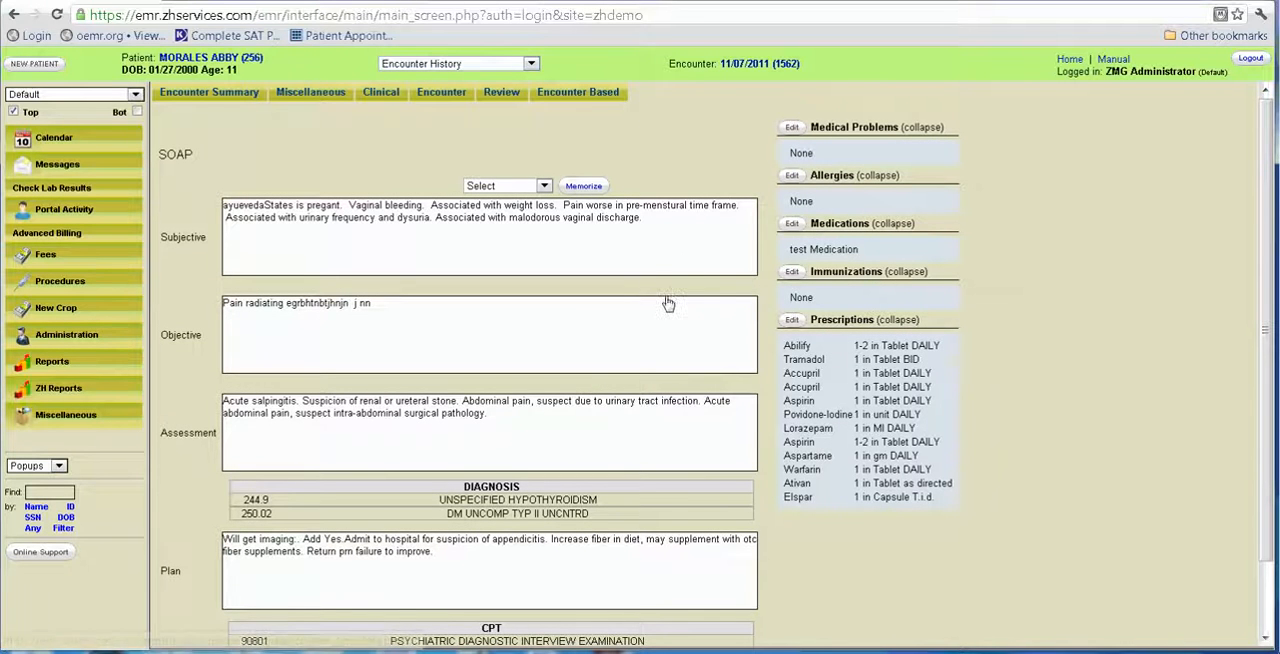
scroll(652, 268, "down", 2)
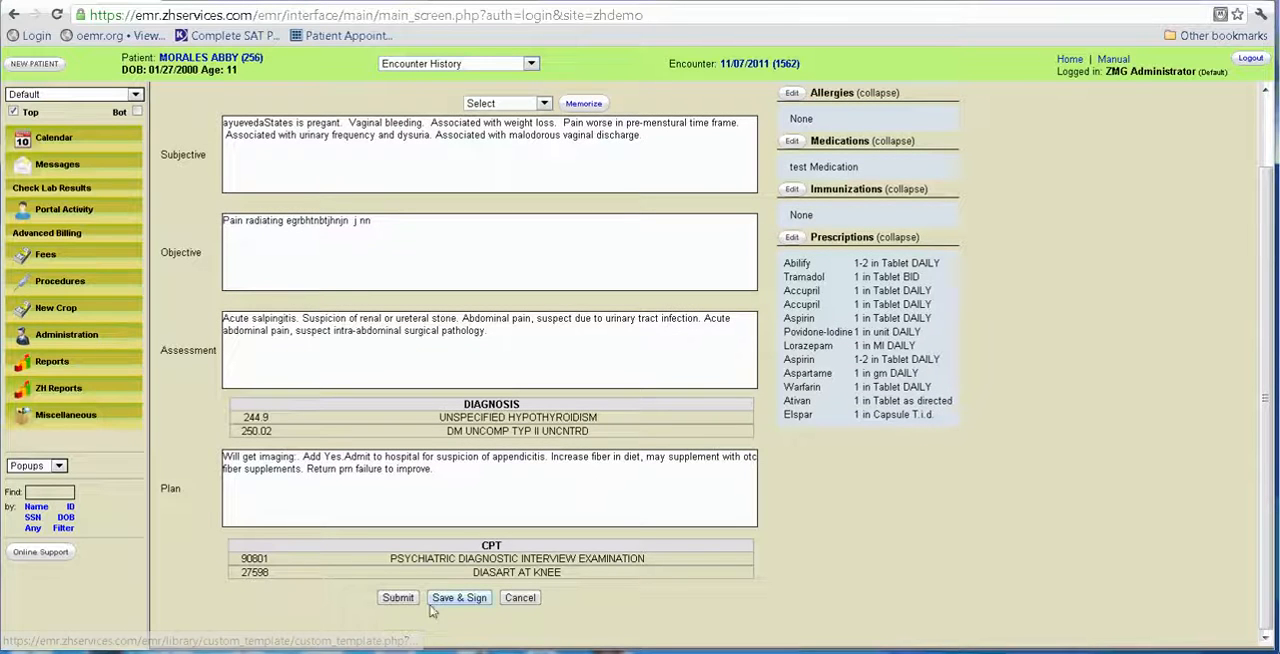
left_click(399, 598)
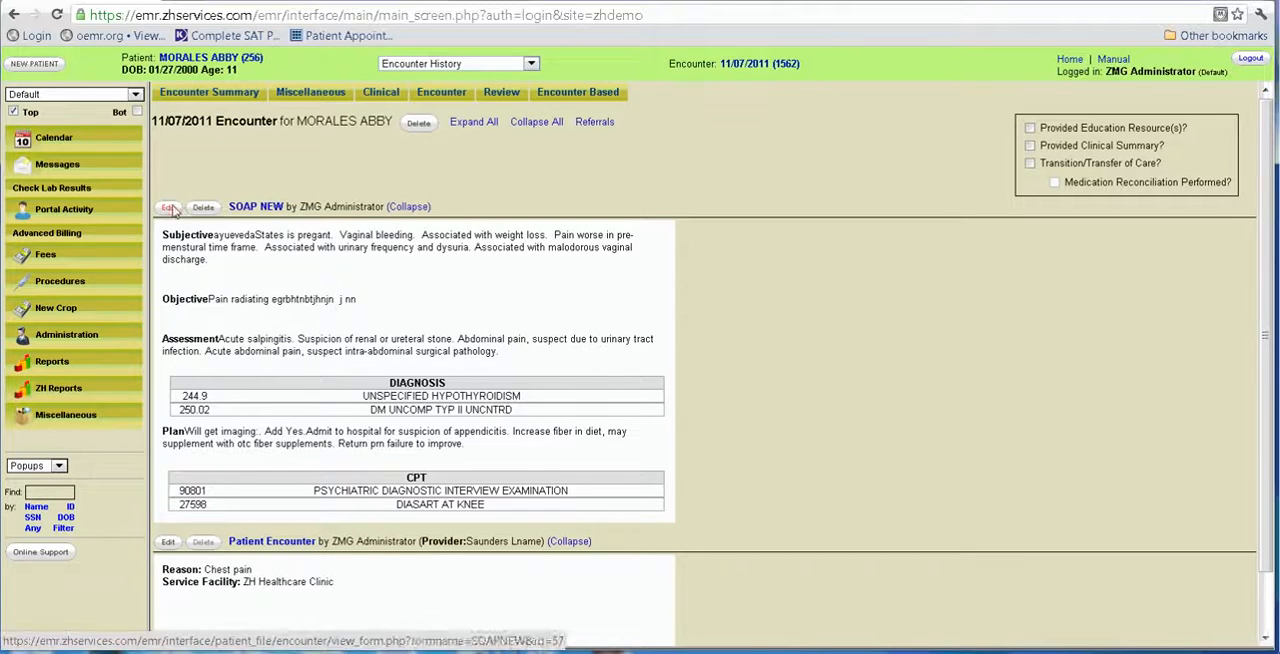
Reopen the submitted SOAP note for editing, save and sign it, and return to the 11/07/2011 encounter summary.
left_click(171, 209)
scroll(700, 450, "down", 1)
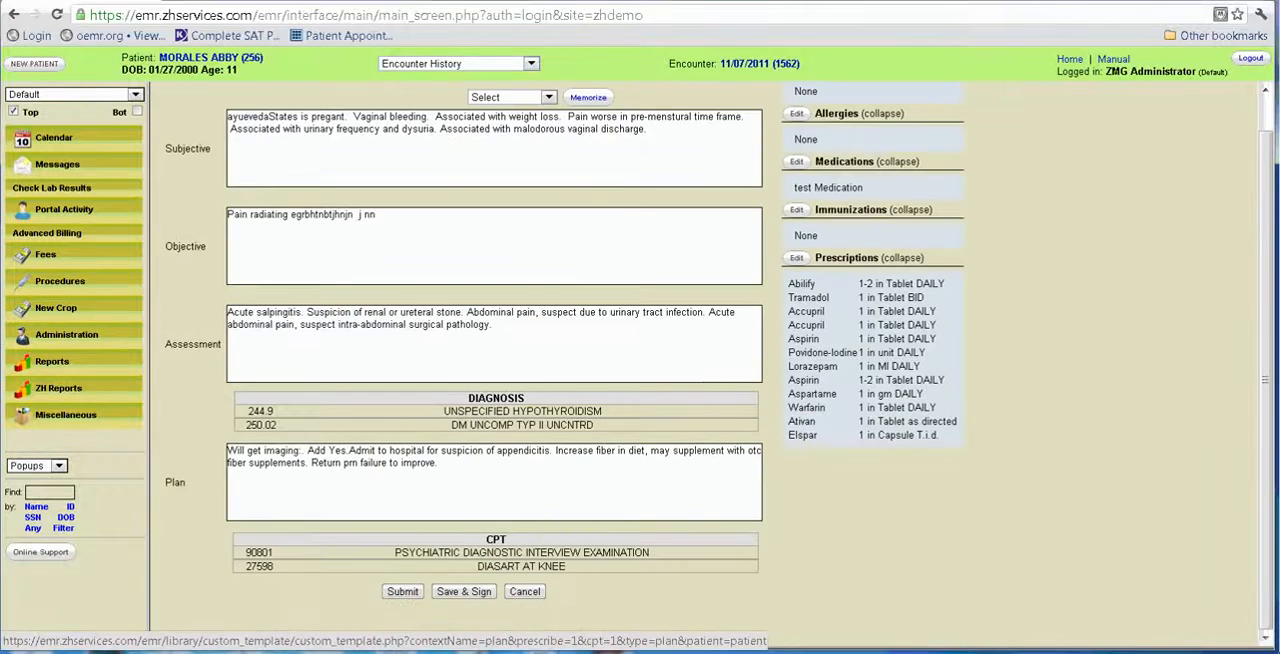
left_click(480, 597)
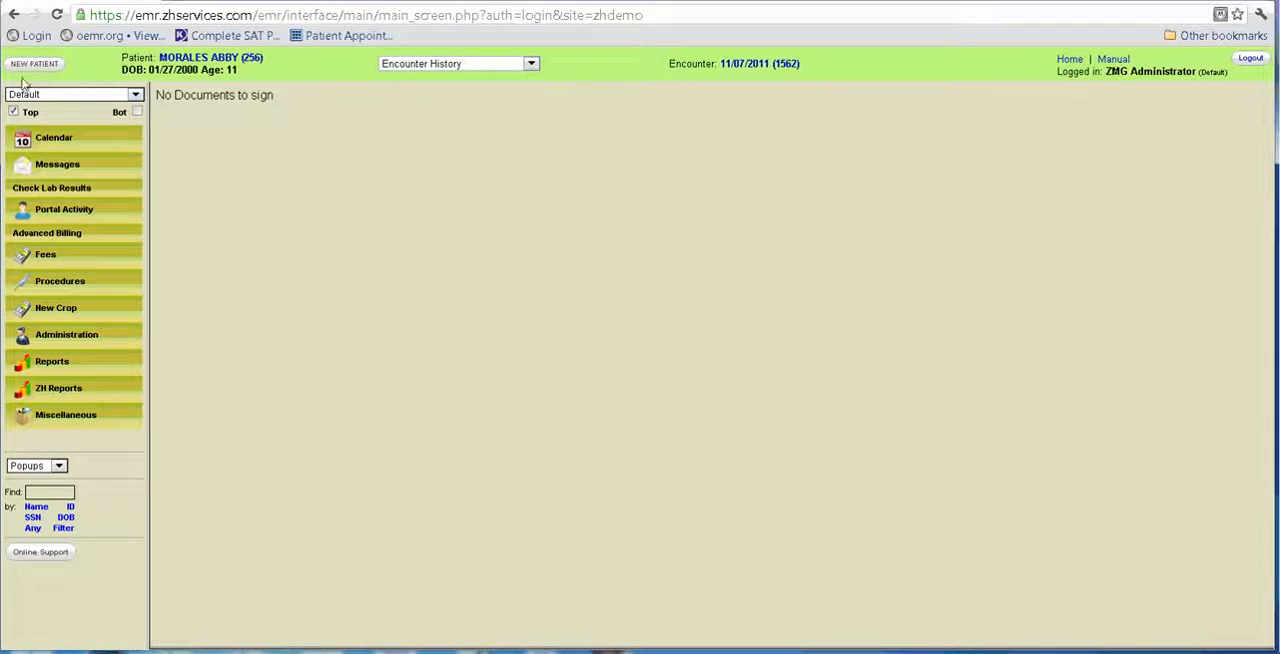
left_click(749, 66)
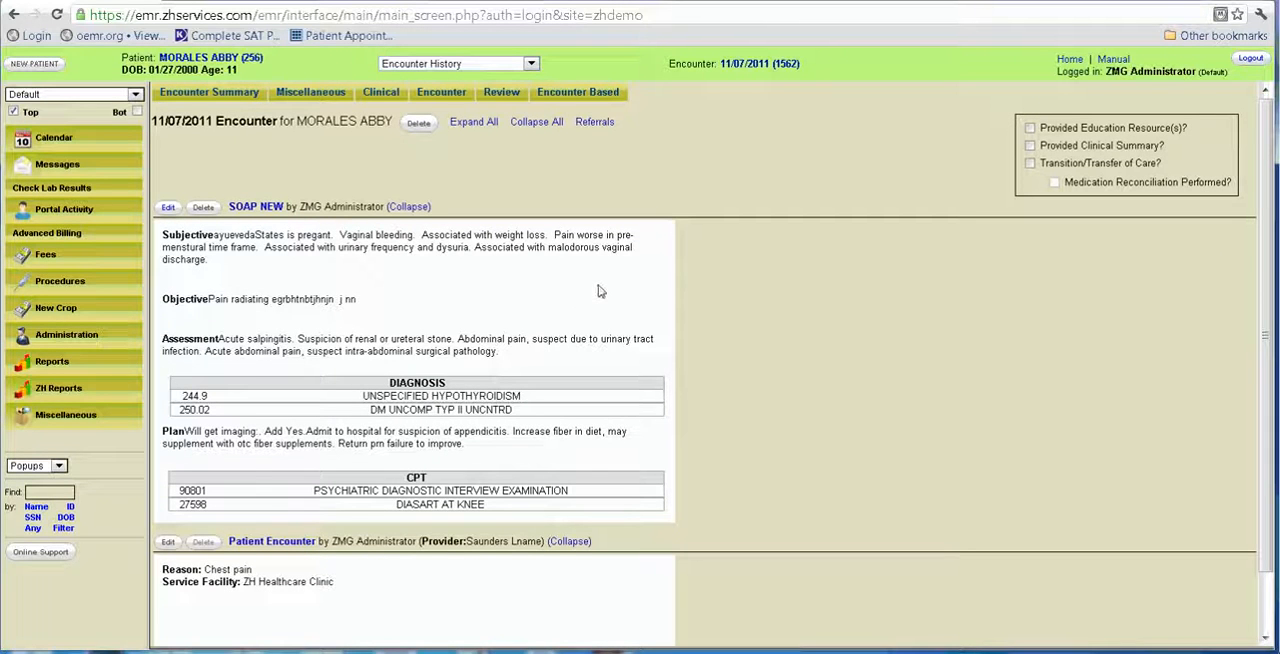
Open the encounter's Fee Sheet to review its CPT and diagnosis codes, toggle Ready to be billed on and off, and cancel the form.
left_click(384, 94)
left_click(340, 96)
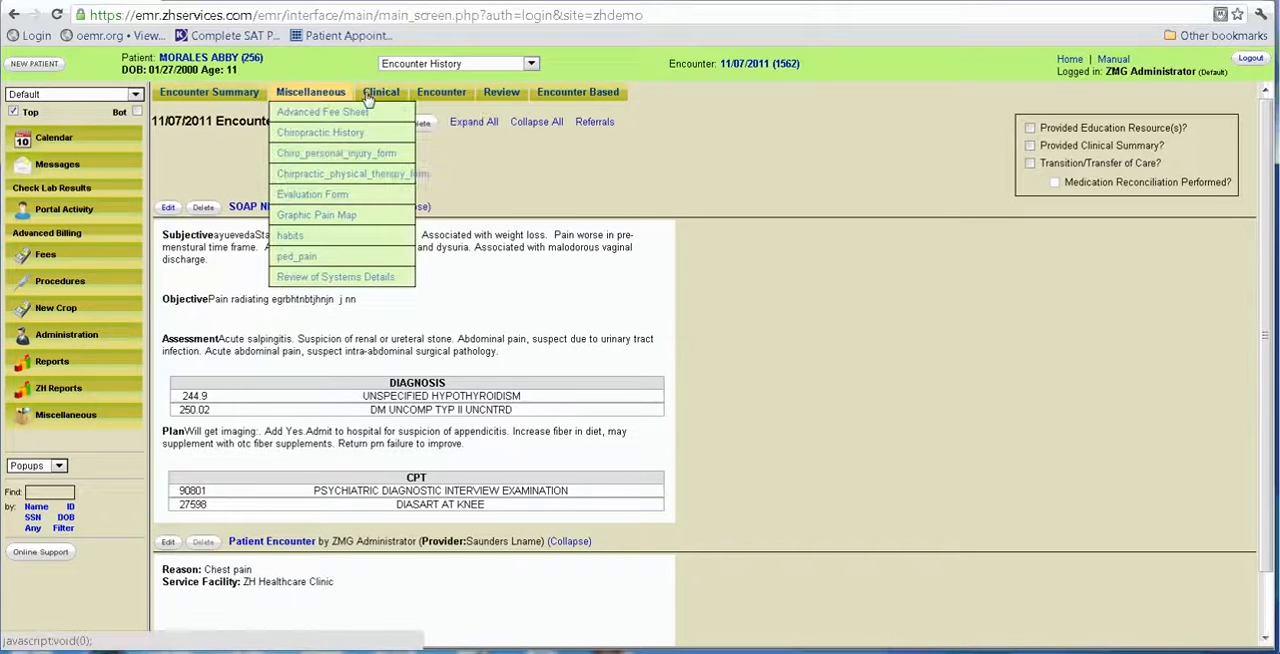
left_click(441, 94)
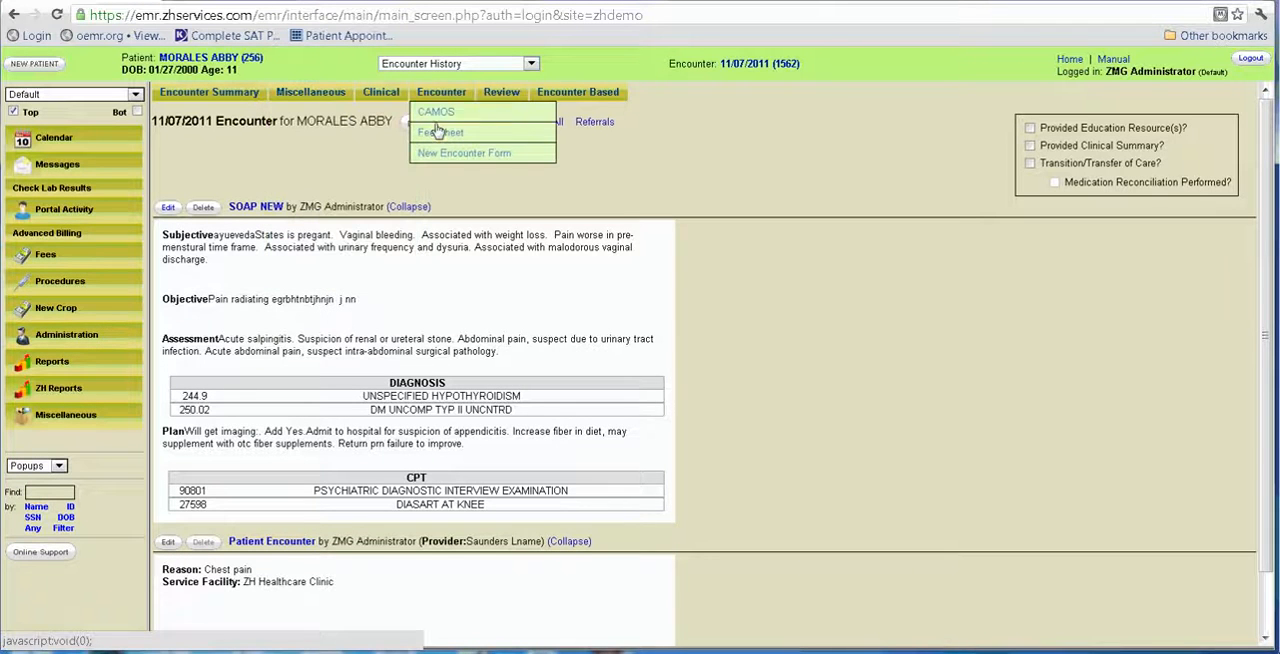
left_click(437, 133)
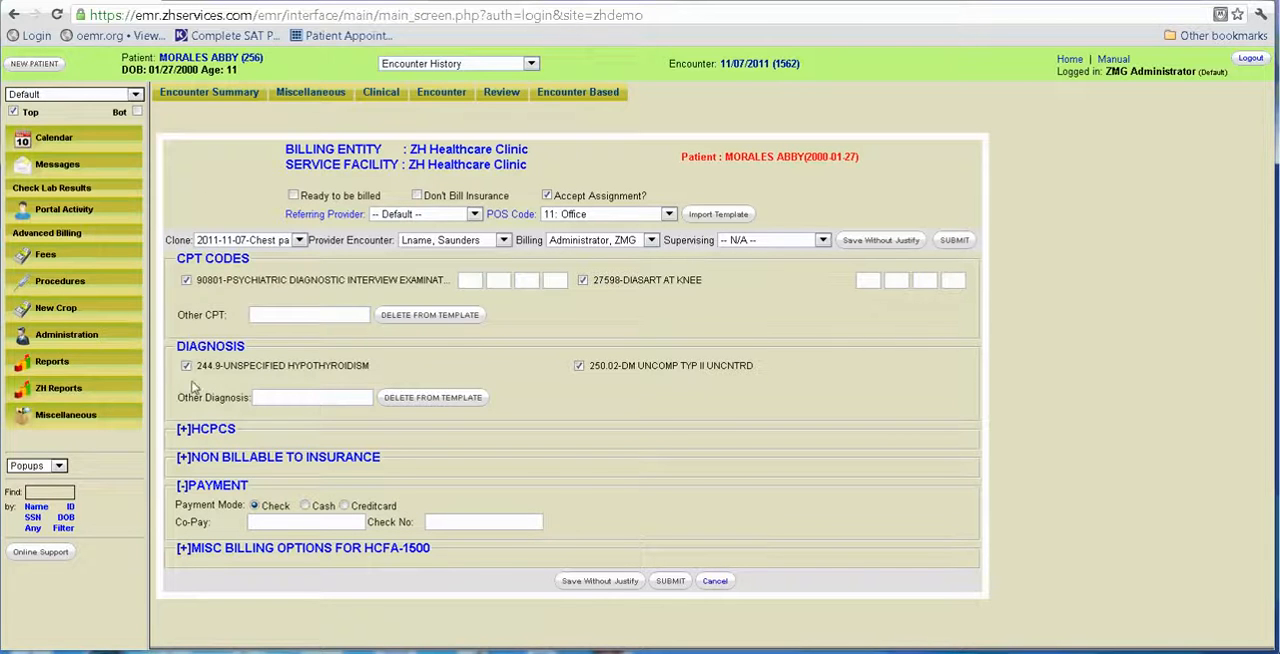
left_click(294, 196)
left_click(294, 196)
left_click(715, 581)
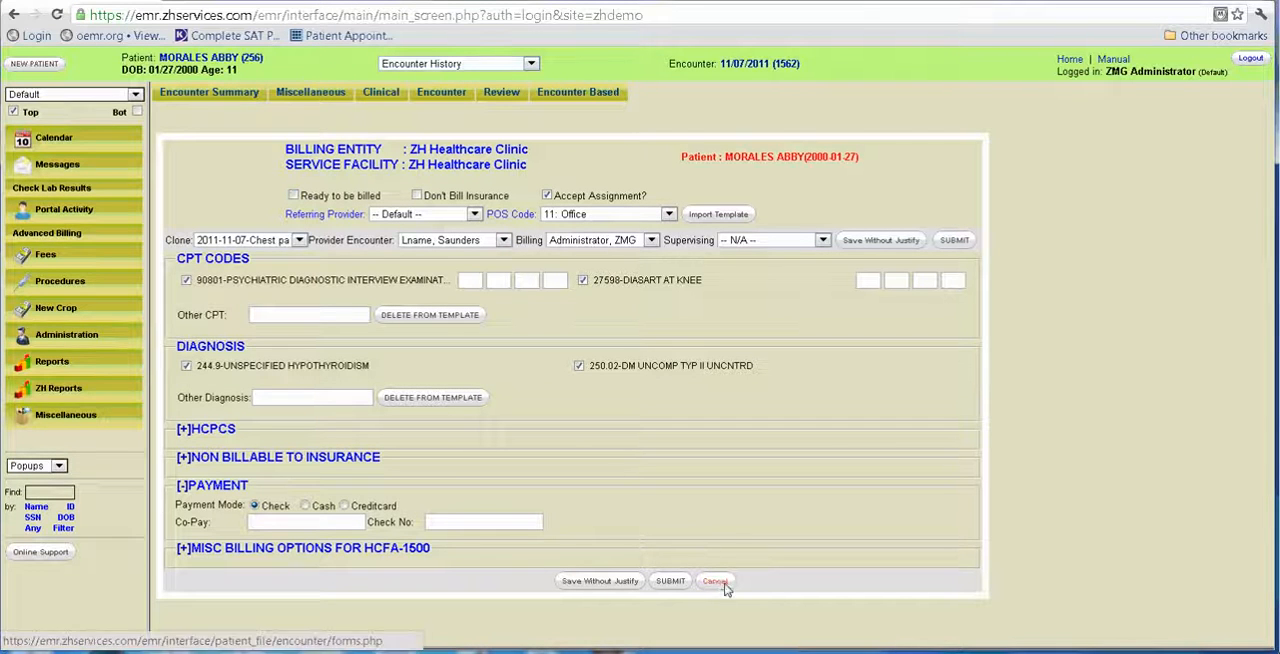
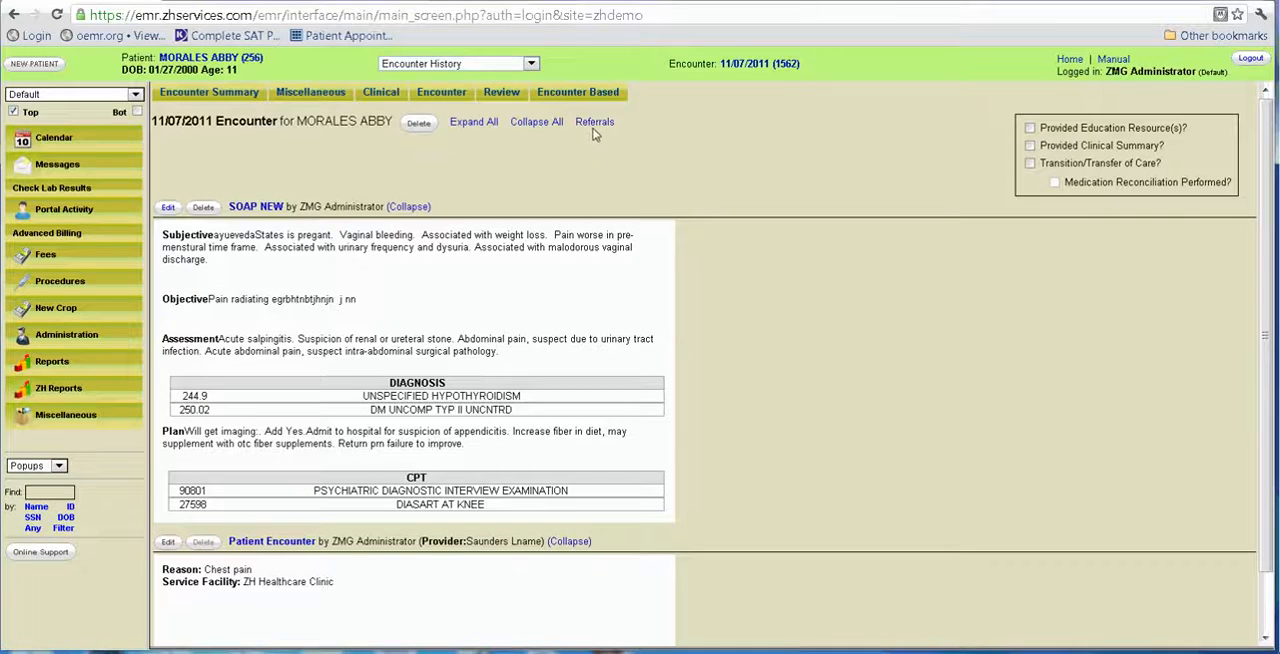
Start a referral for the encounter, adding the encounter provider's e-mail address and selecting that provider as the To recipient.
left_click(595, 122)
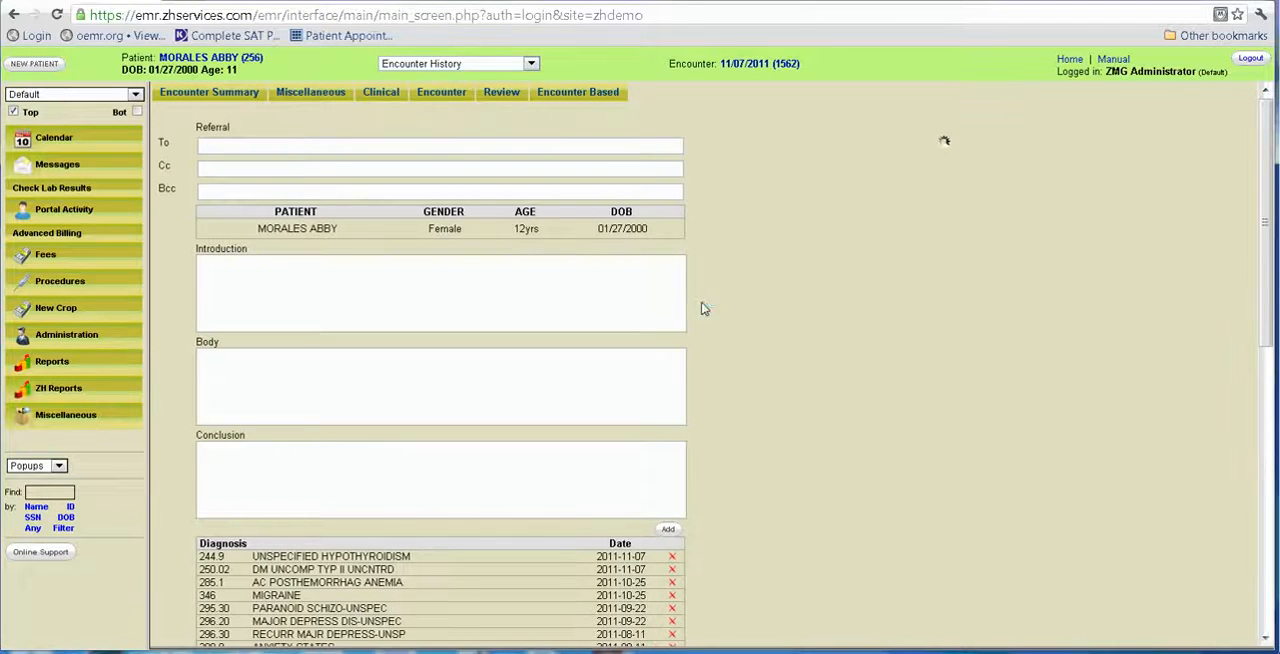
left_click(222, 146)
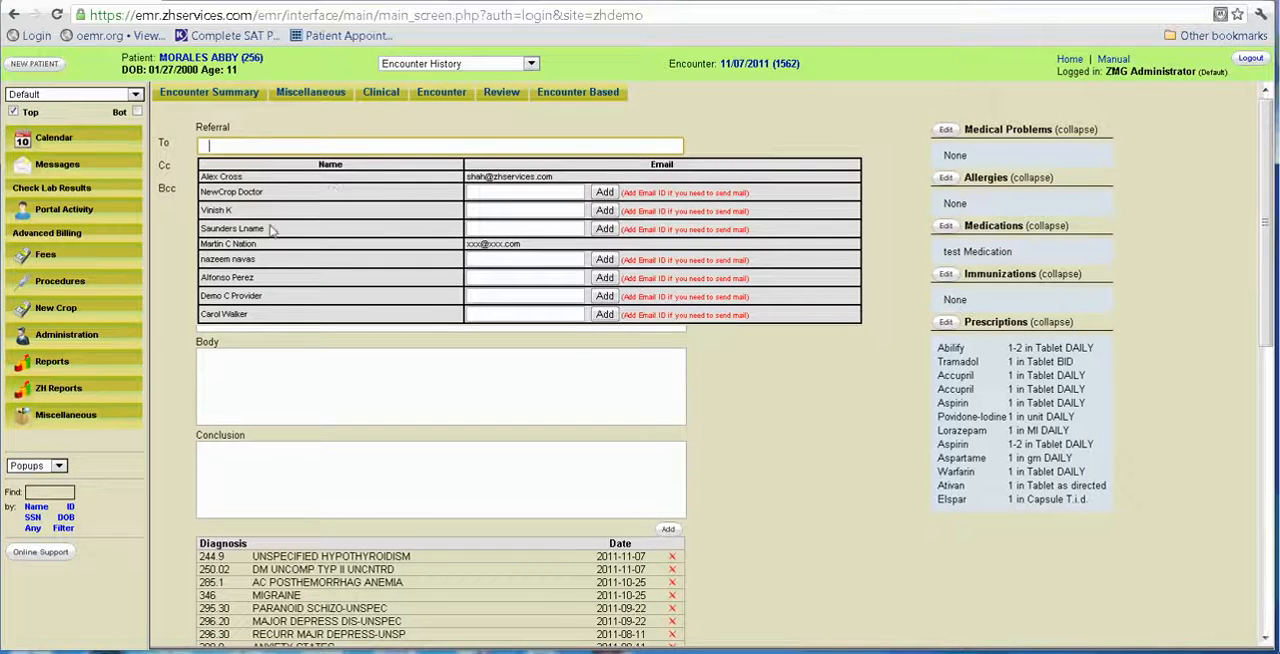
left_click(499, 226)
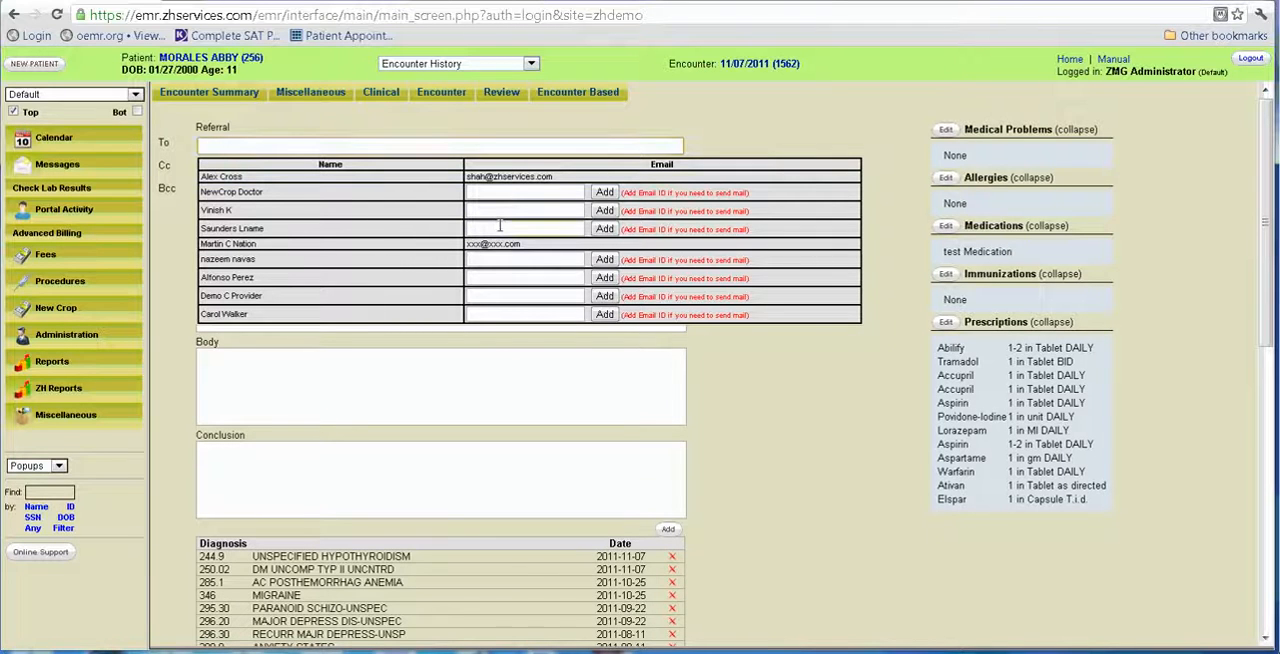
left_click(499, 226)
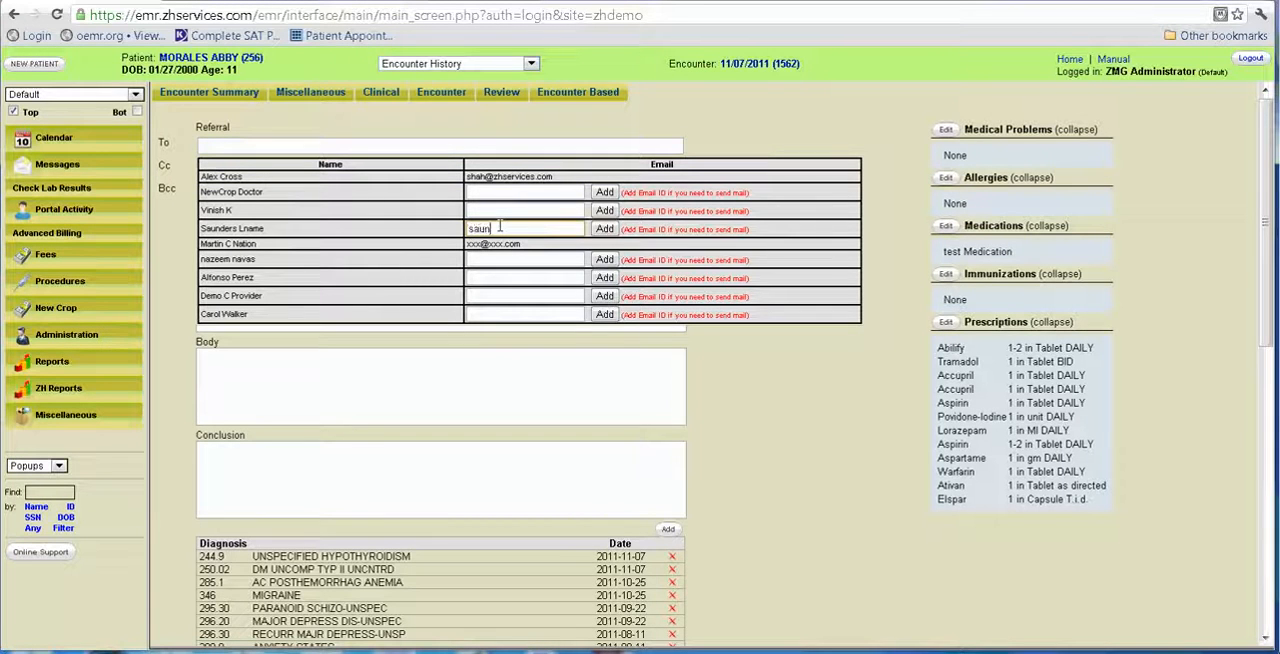
left_click(604, 229)
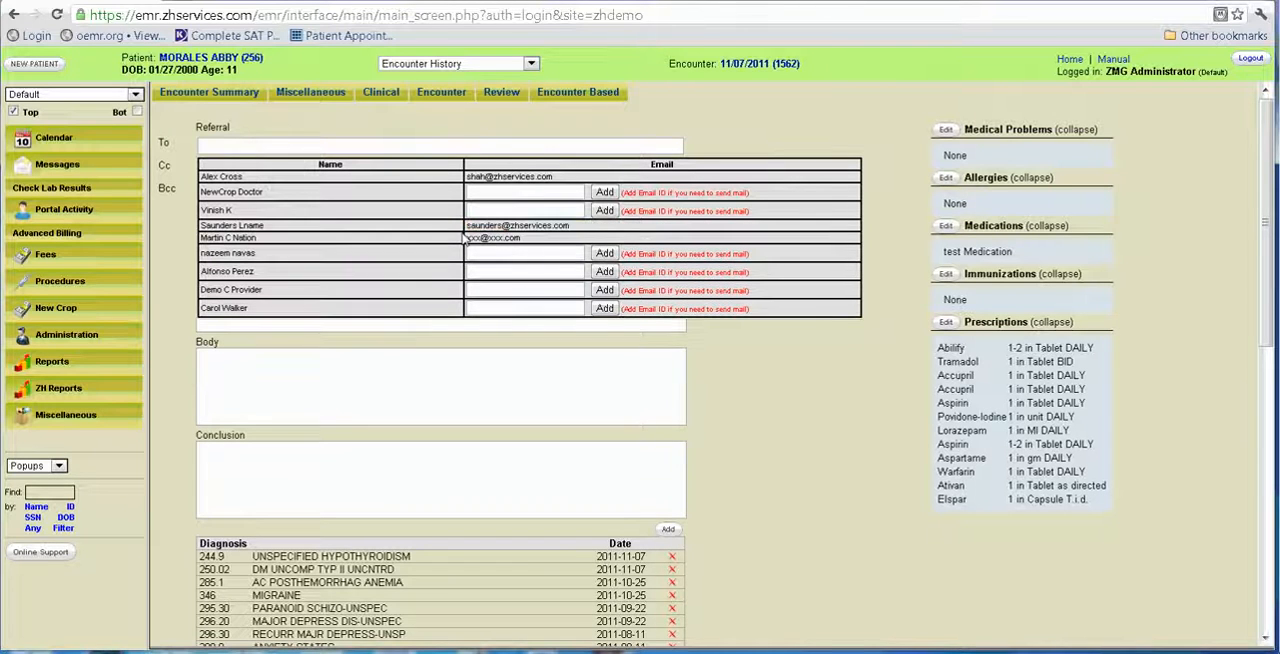
left_click(252, 225)
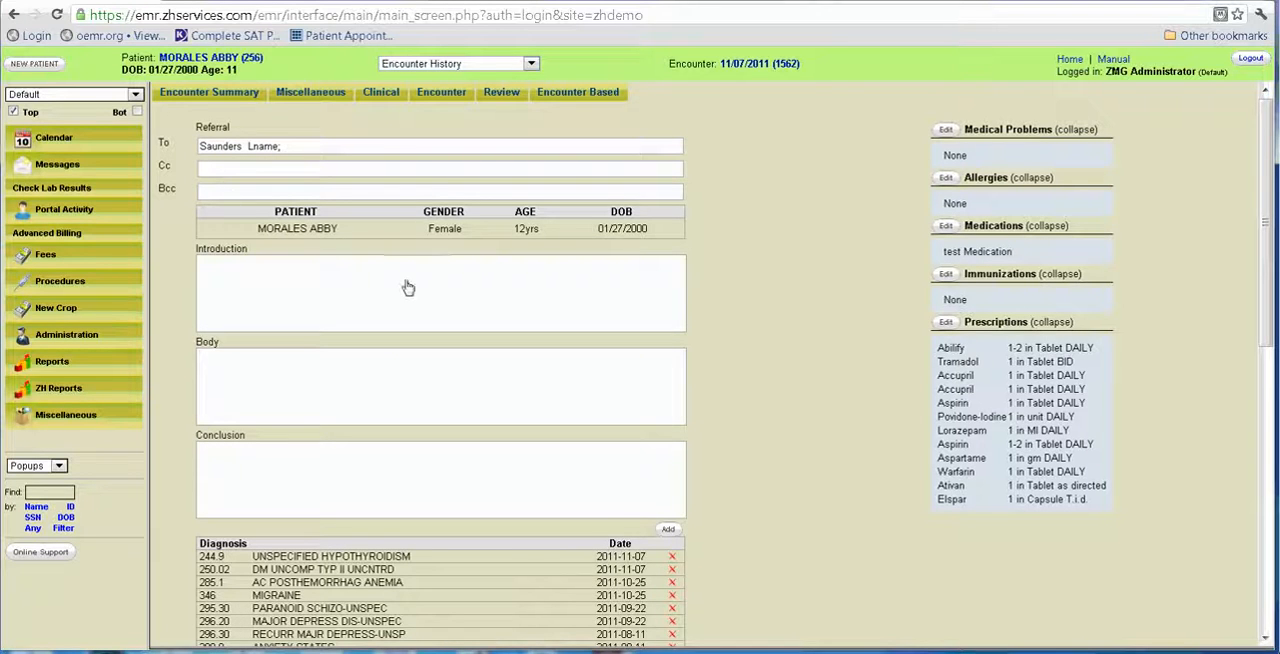
Fill the referral's Introduction with the "THis is a standard refereall" component from the intro category and save it.
left_click(305, 287)
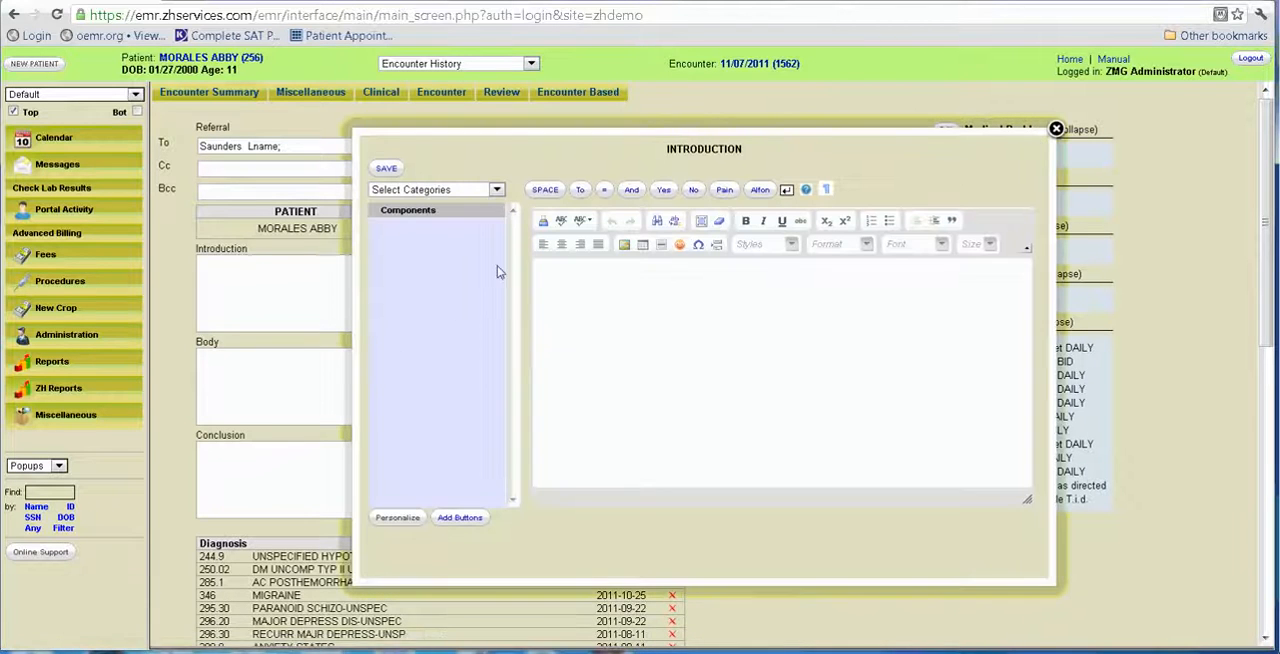
left_click(499, 192)
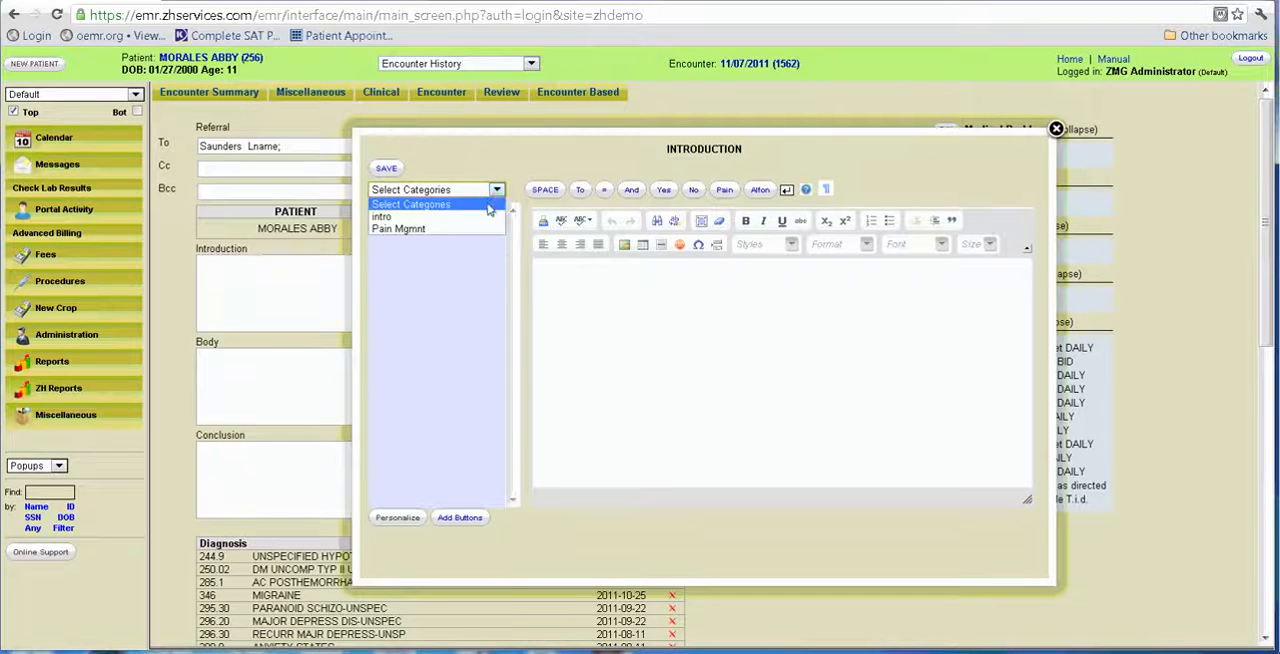
left_click(463, 229)
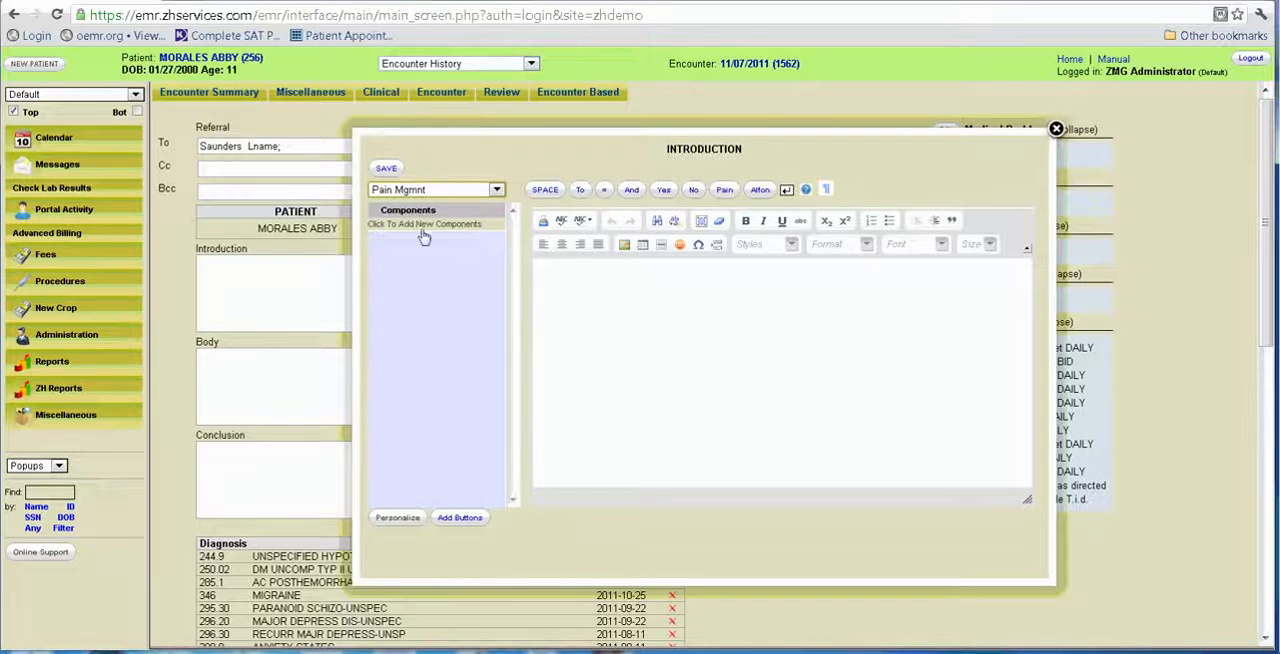
left_click(496, 191)
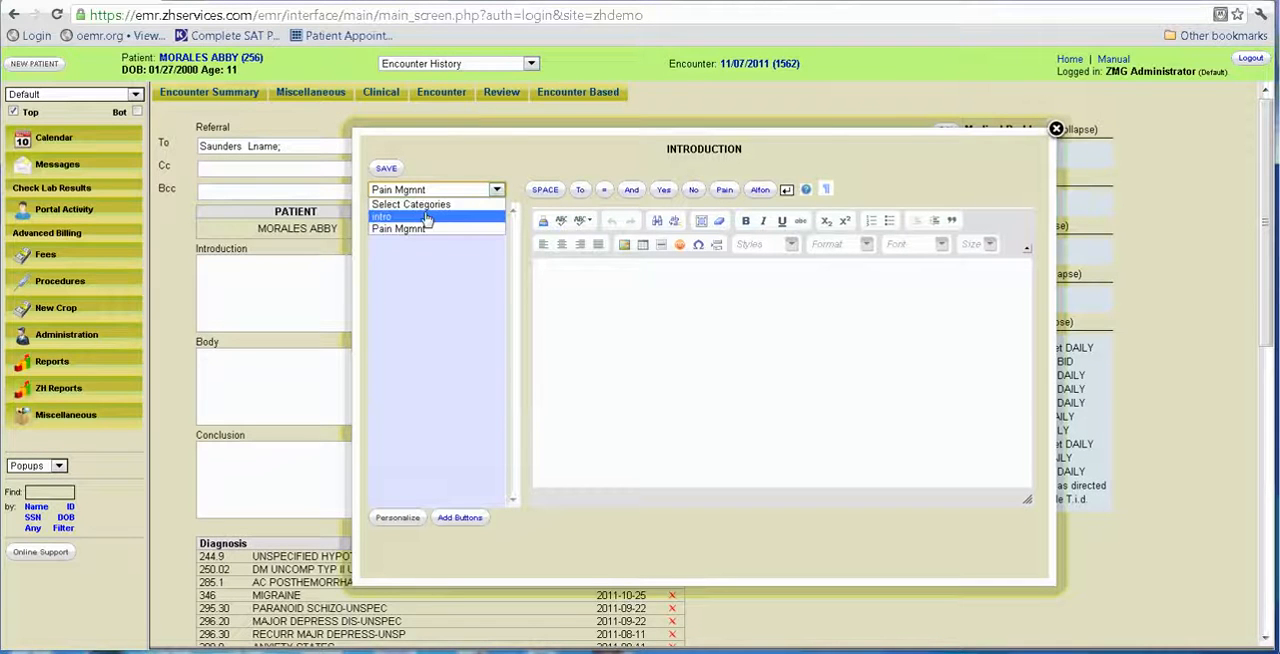
left_click(450, 215)
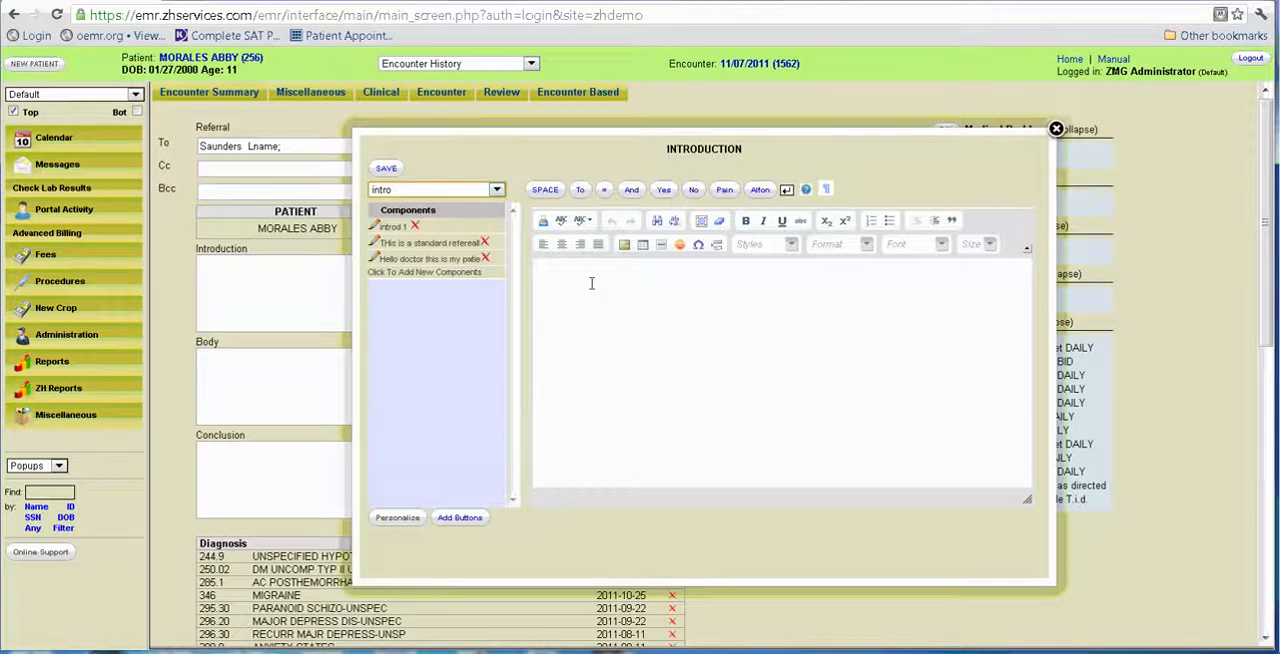
left_click(410, 243)
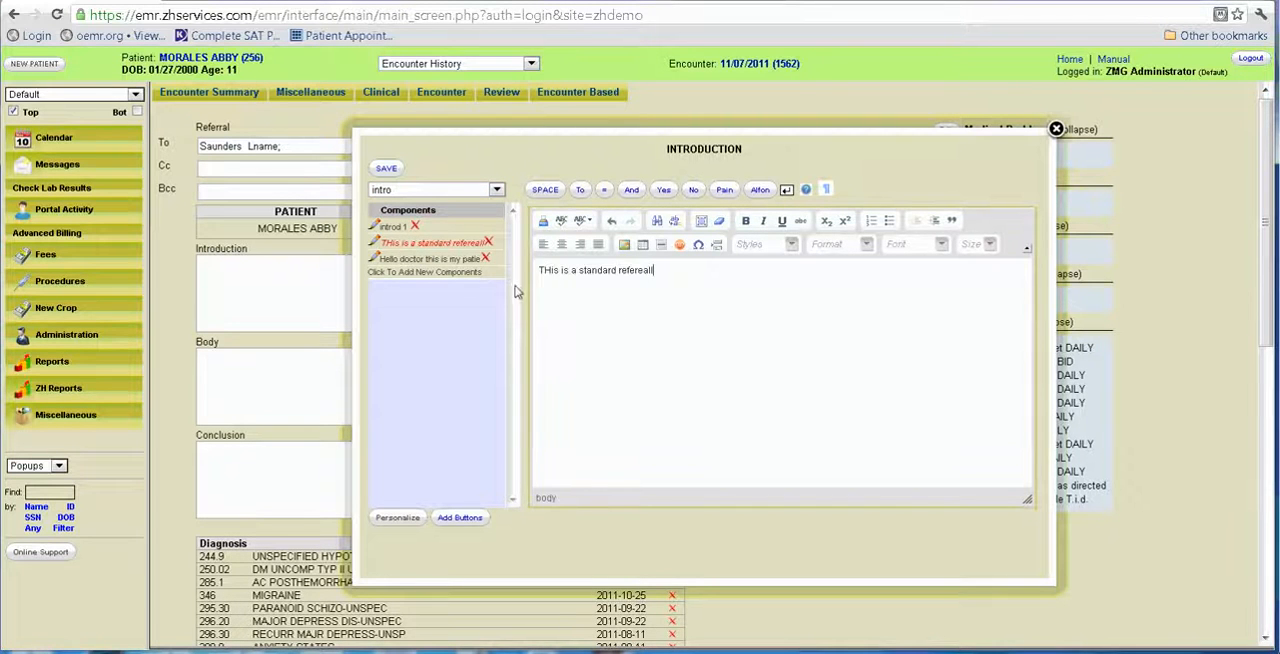
left_click(388, 170)
In the referral's Body, insert the body1 component from the body category and add "I have evaluated the patient and the findings are attached.".
left_click(338, 332)
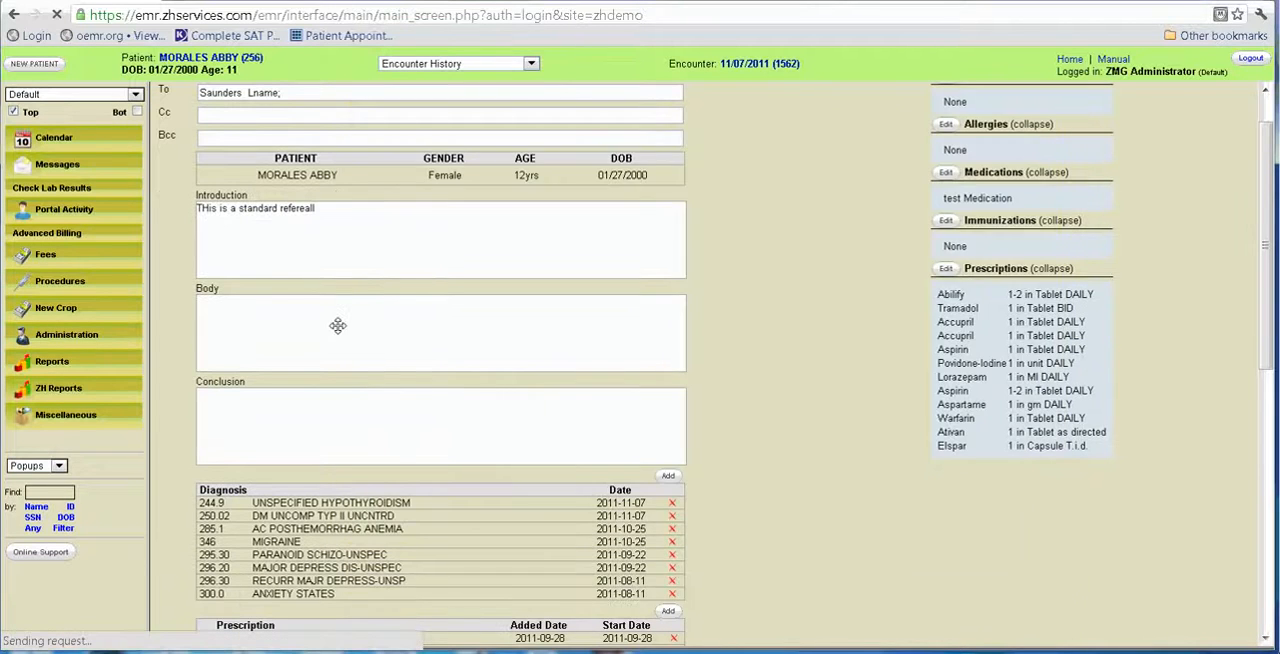
left_click(496, 190)
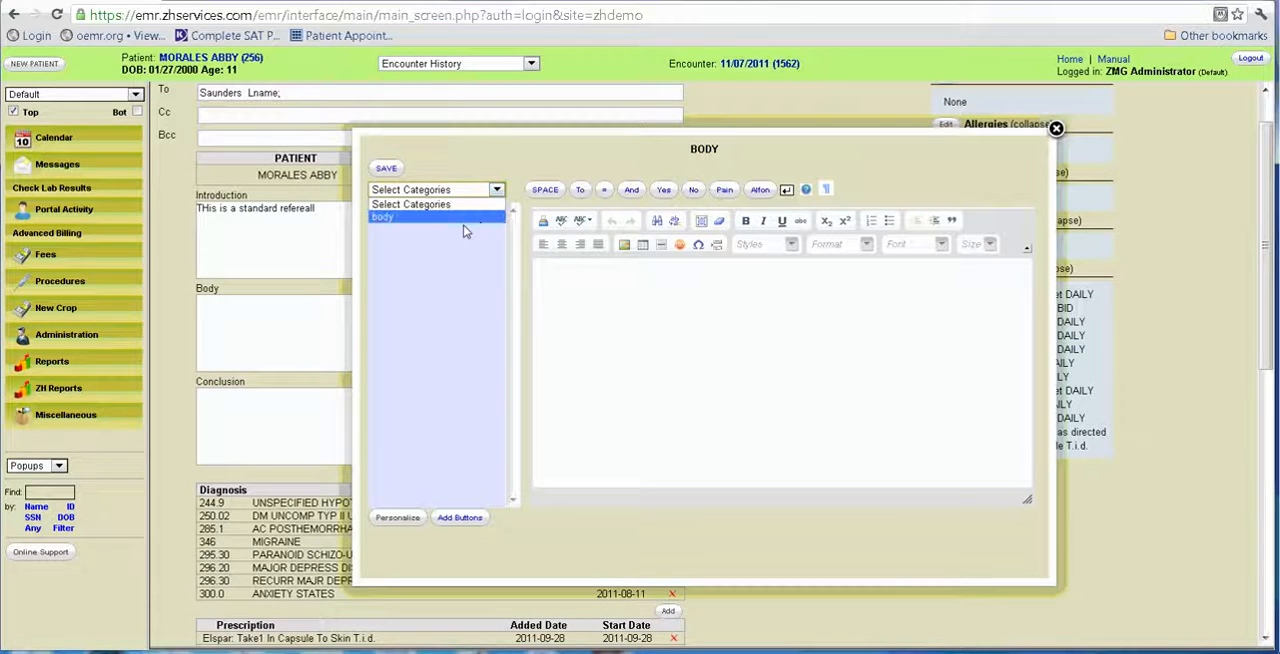
left_click(462, 220)
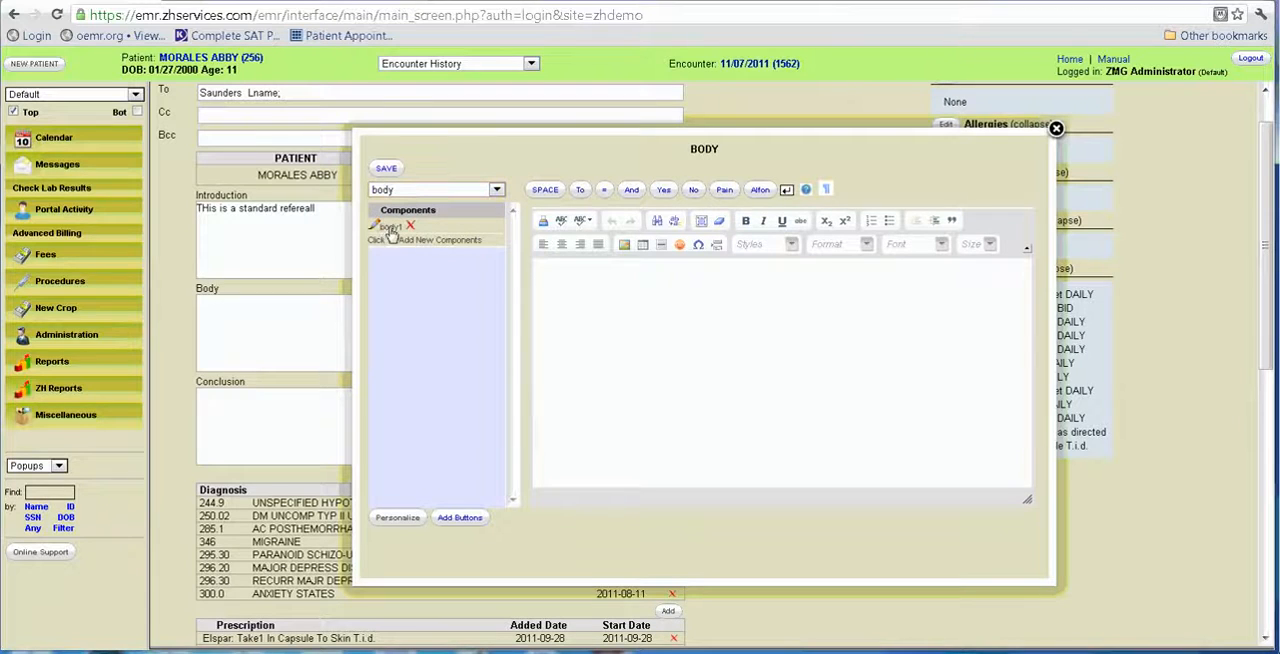
left_click(390, 227)
type("I h")
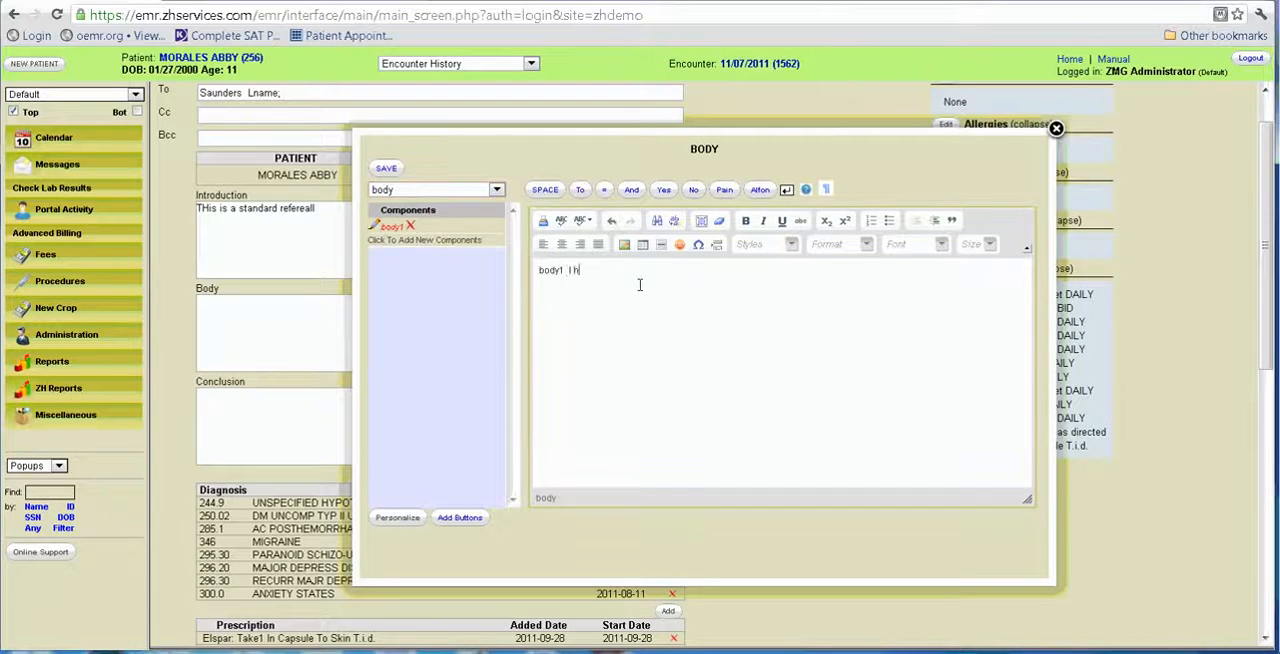
type("ave")
type(" evaluated")
type(" the patien")
type("t and the the findin")
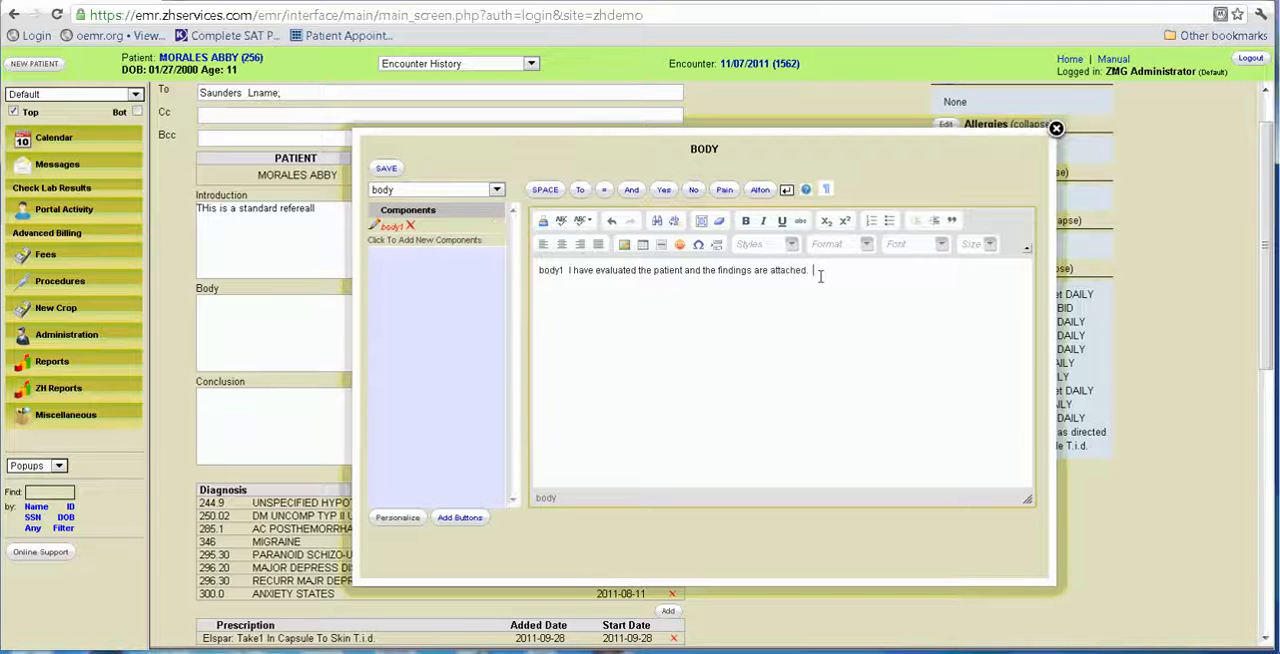
Cut the sentence after body1 from the Body text and save it as a new component in the body category.
left_click_drag(814, 270, 567, 270)
key("BackSpace")
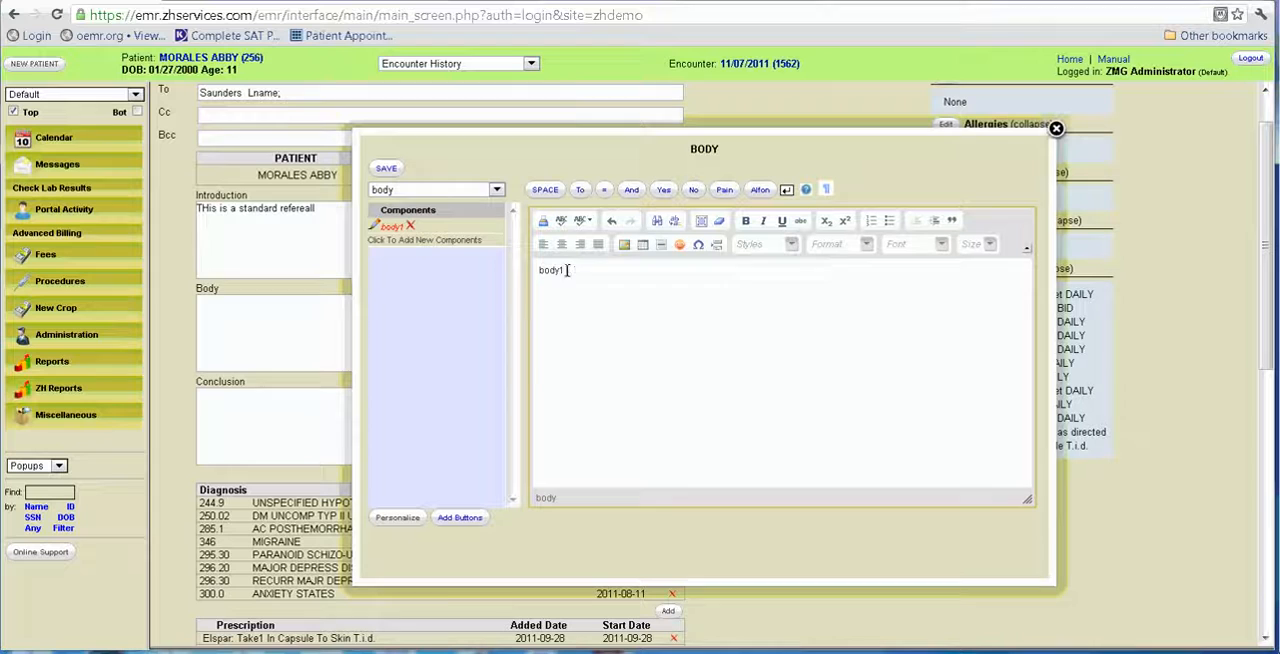
left_click(440, 240)
type("findings are attached.")
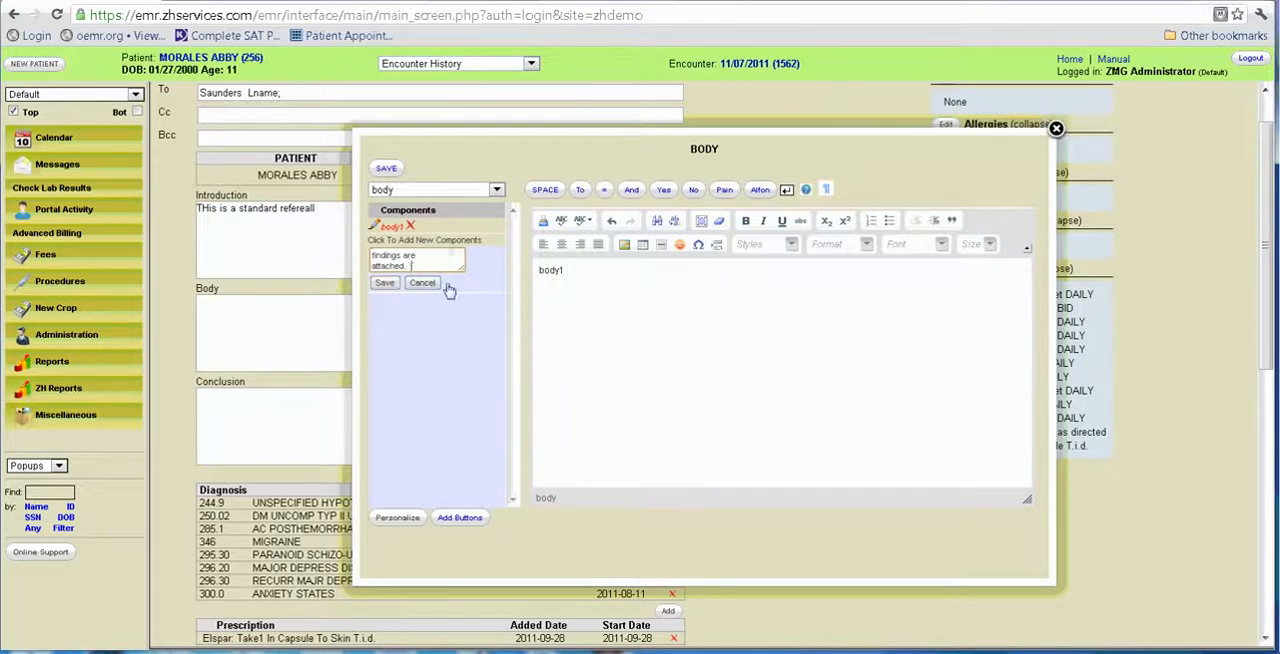
left_click(384, 283)
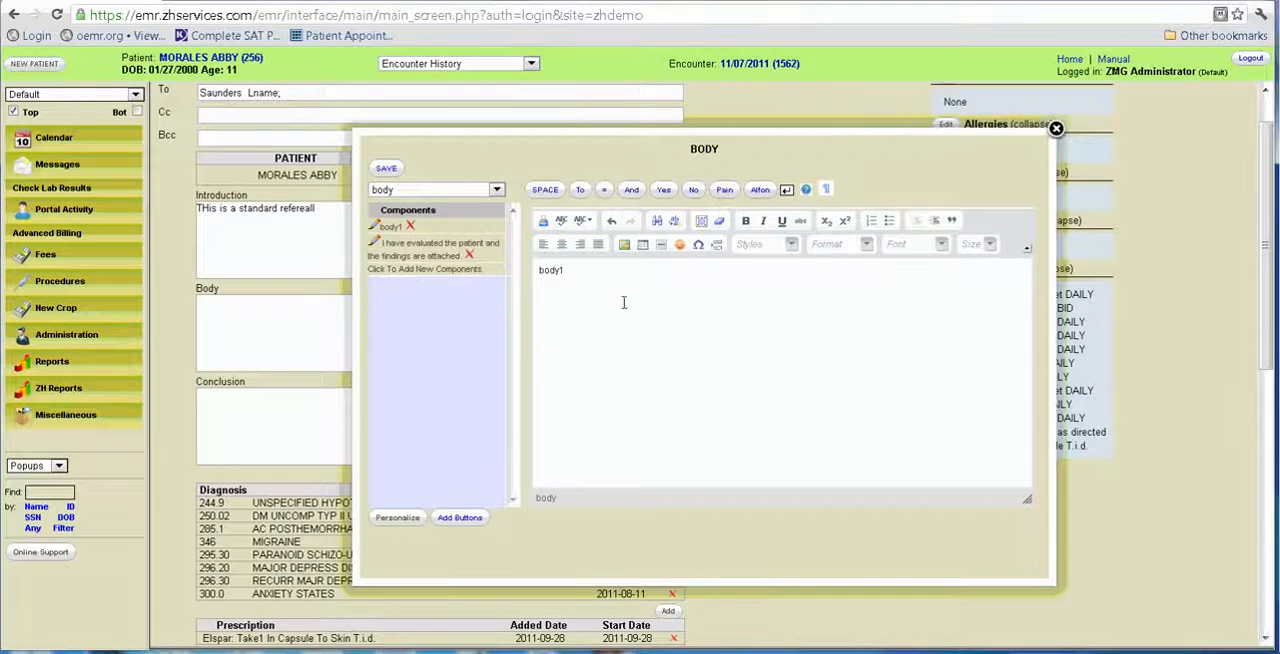
Make the new "I have evaluated the patient and the findings are attached." component the only Body text, without body1, and save it to the referral.
double_click(594, 272)
key("BackSpace")
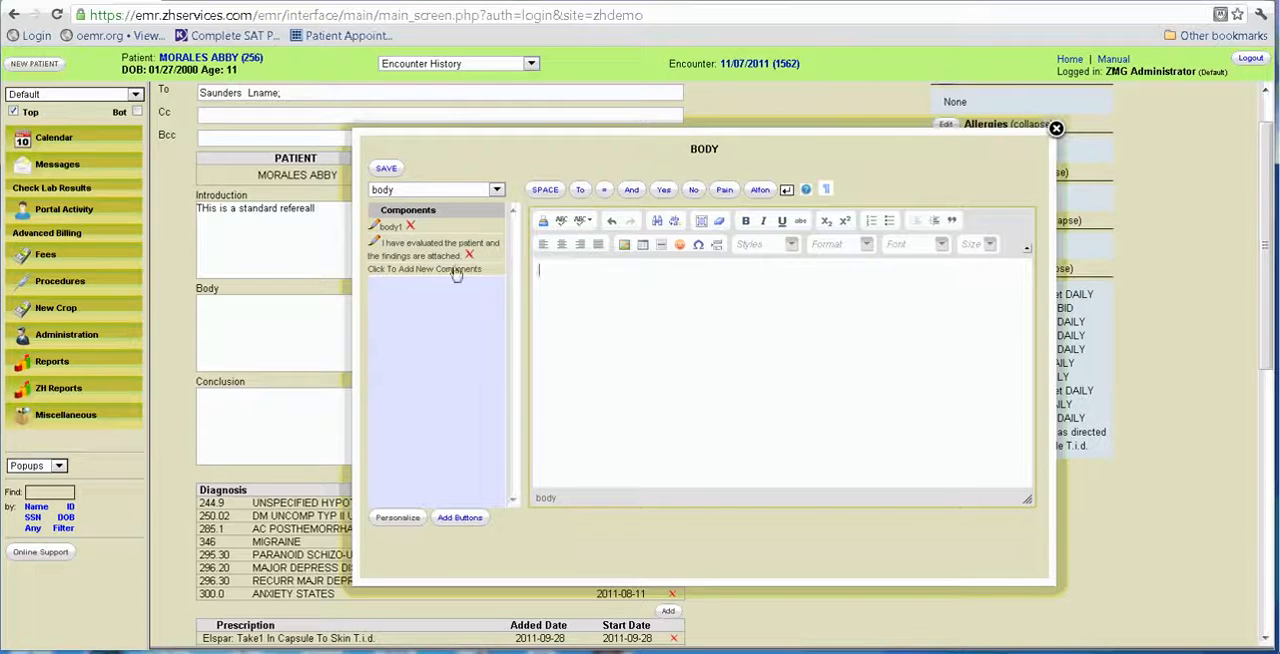
left_click(404, 250)
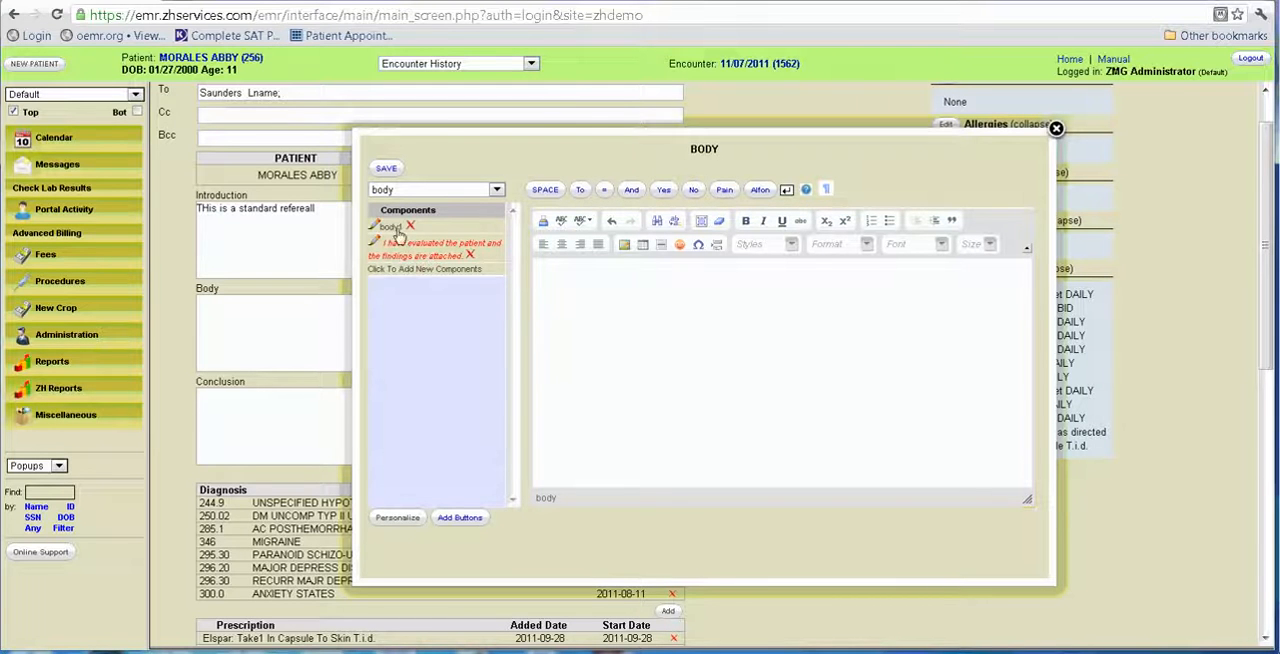
left_click(393, 227)
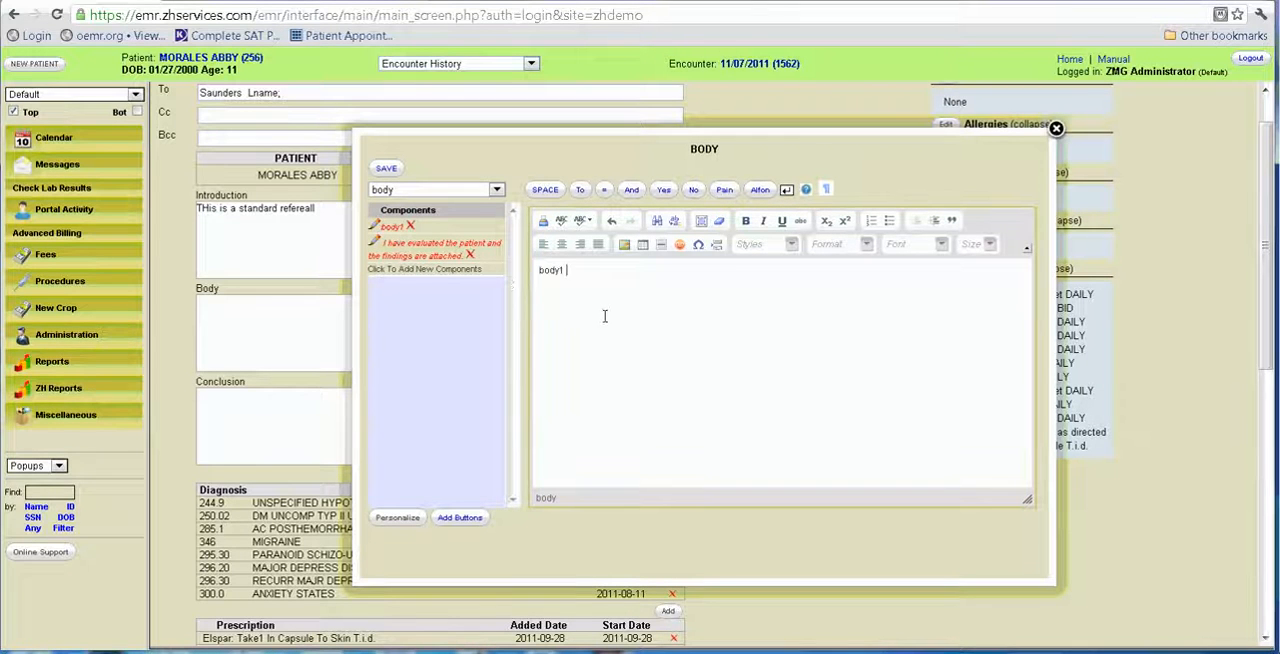
left_click(440, 252)
double_click(565, 270)
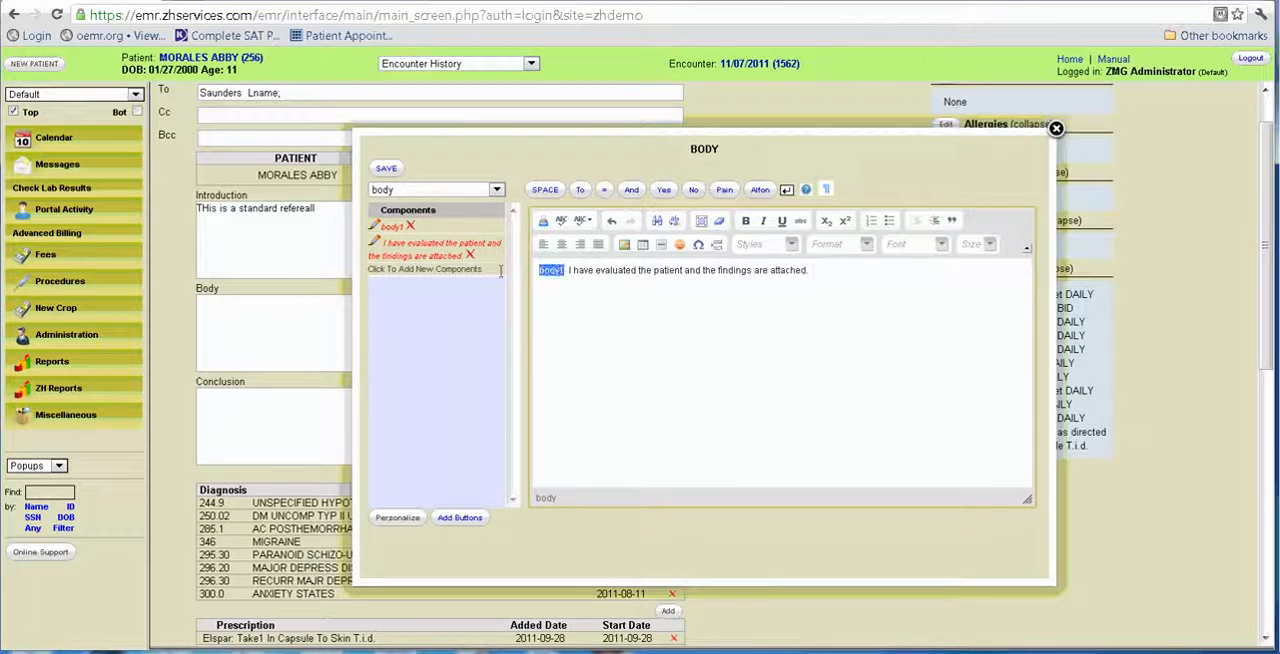
key("BackSpace")
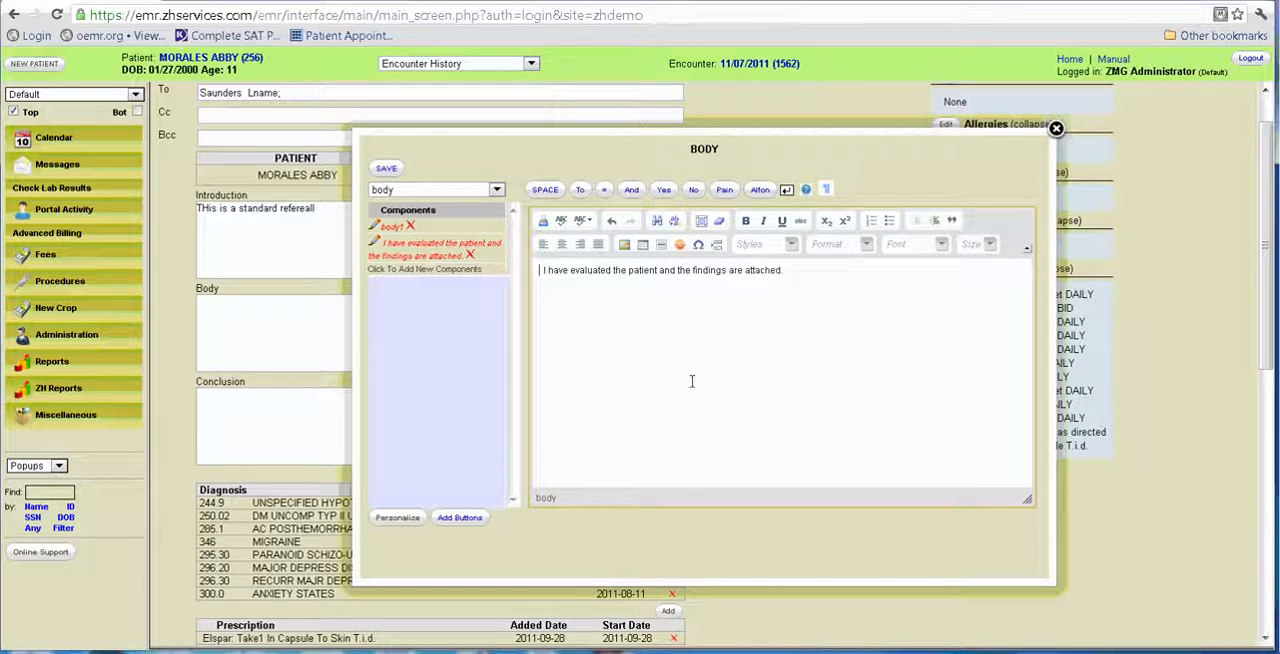
left_click(386, 168)
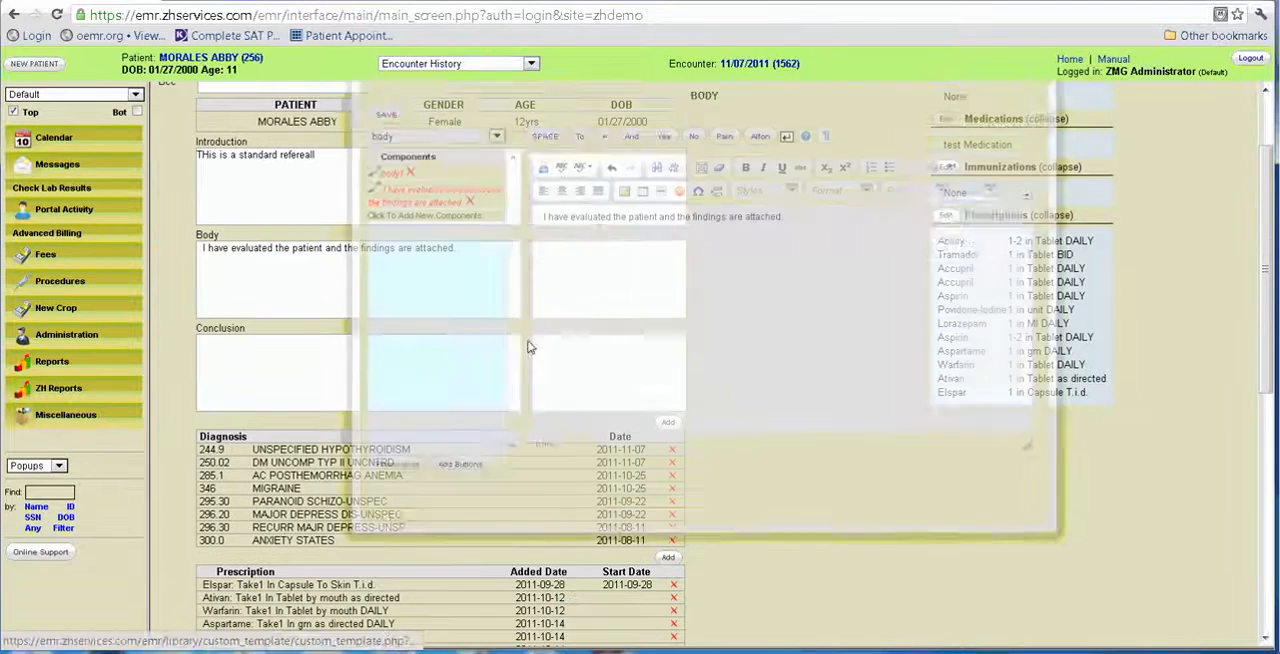
Write "Please revert to me for any clarifications: Thank you for the referral" in the referral's Conclusion text.
left_click(367, 372)
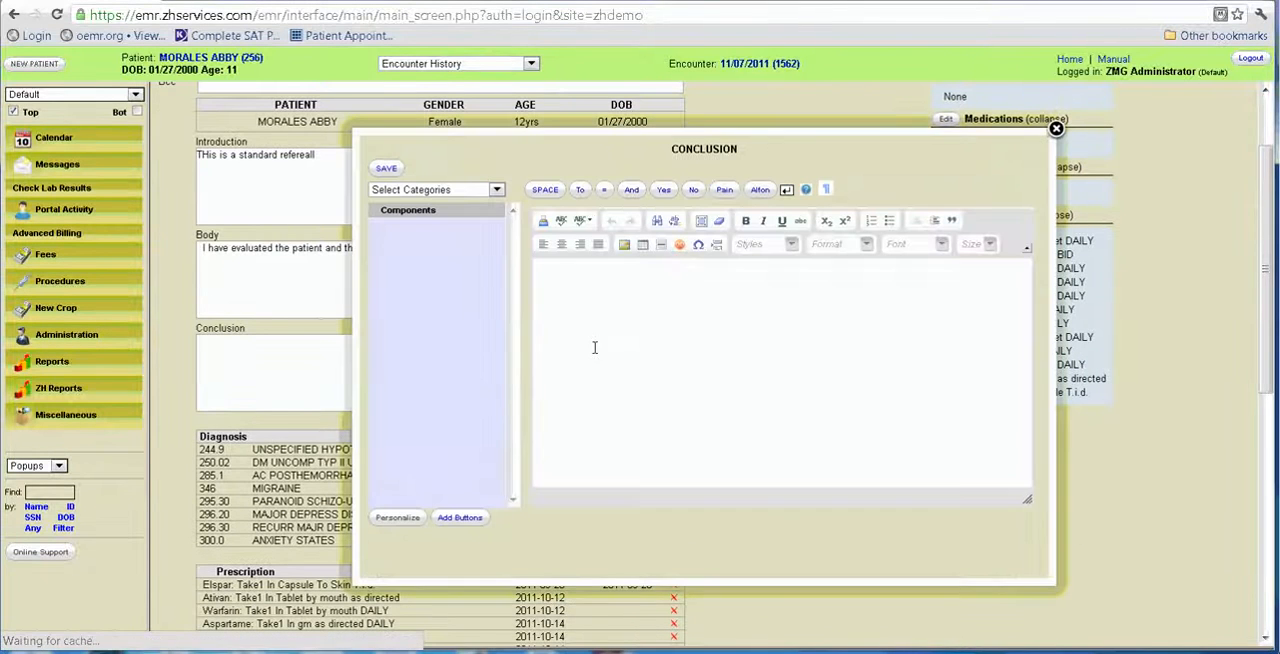
left_click(590, 275)
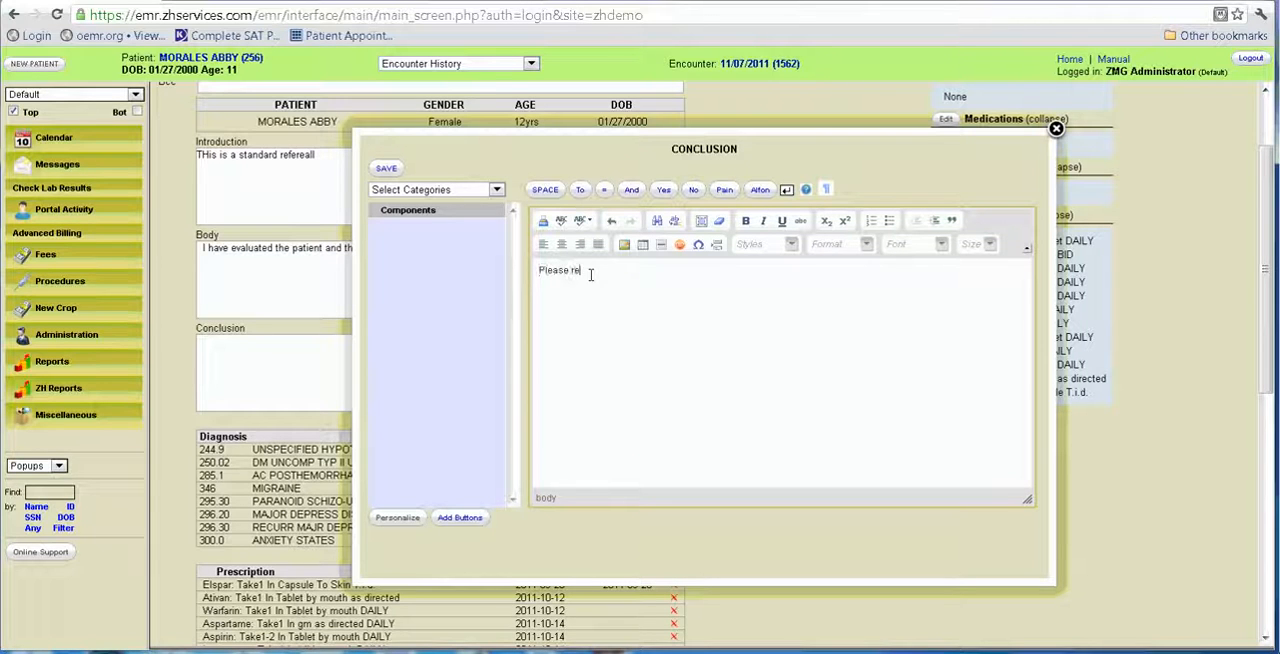
type("Please review")
type(" to me for any clarifications")
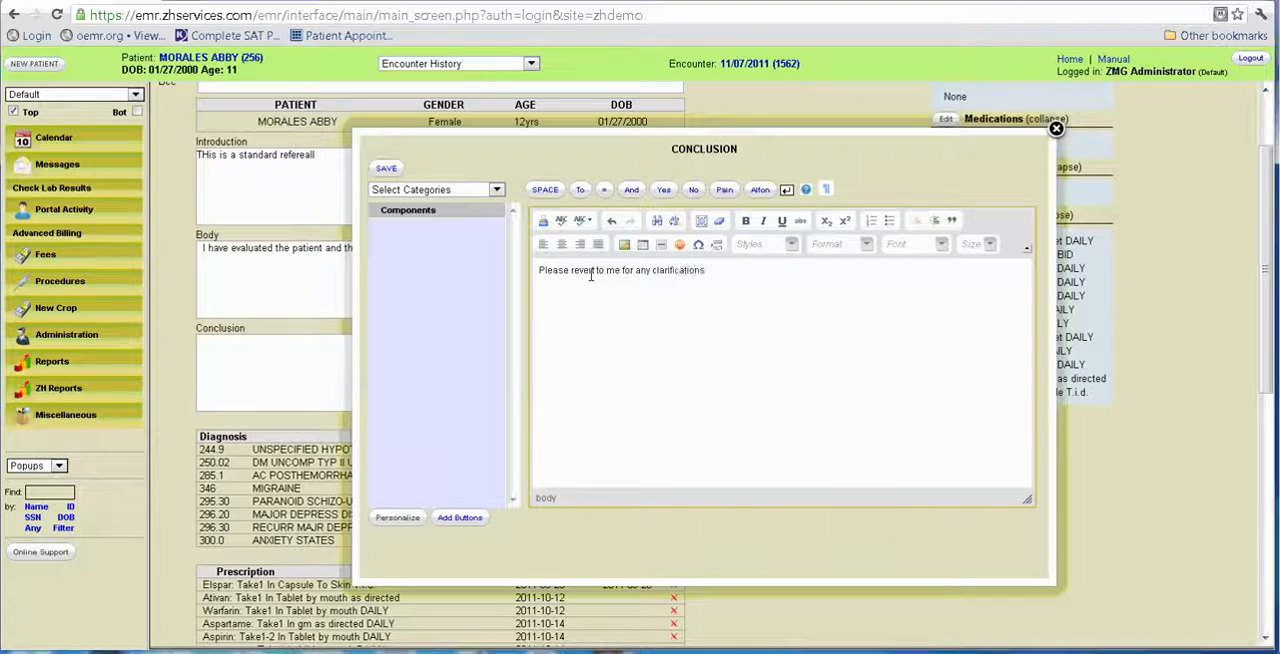
type(": Thank you for the re")
type("ferral")
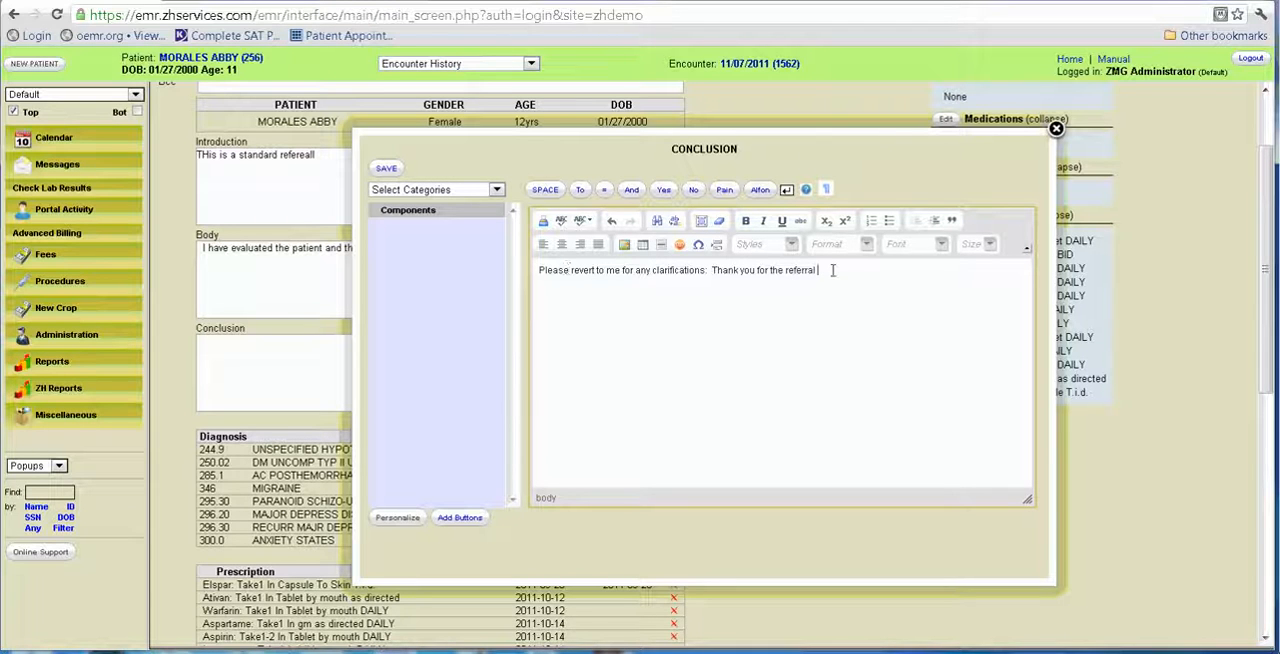
Cut the Conclusion text and save it as a new component in the concl category.
left_click_drag(831, 270, 539, 271)
key("BackSpace")
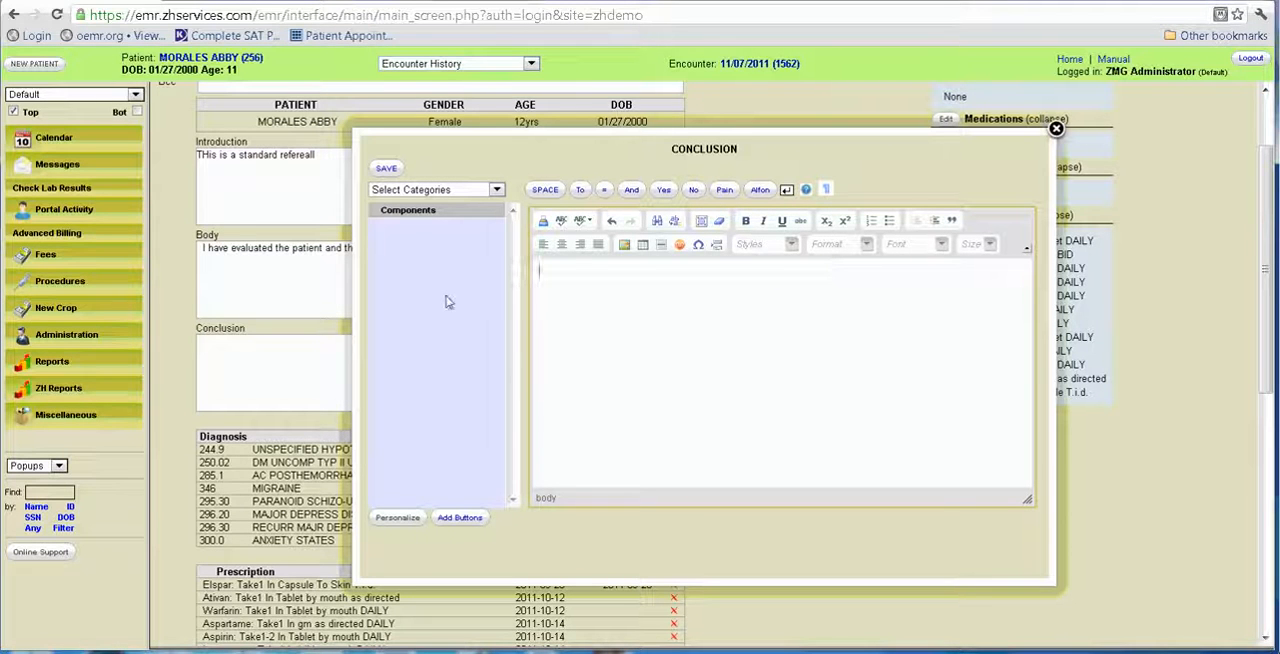
left_click(470, 191)
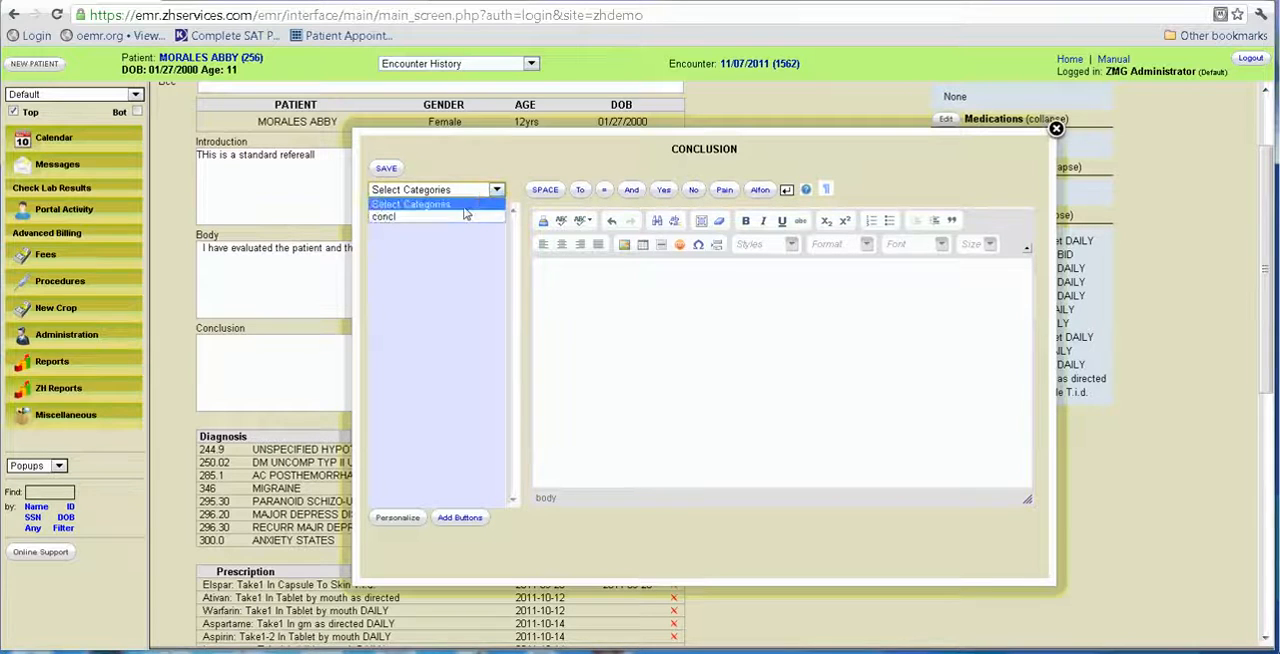
left_click(463, 218)
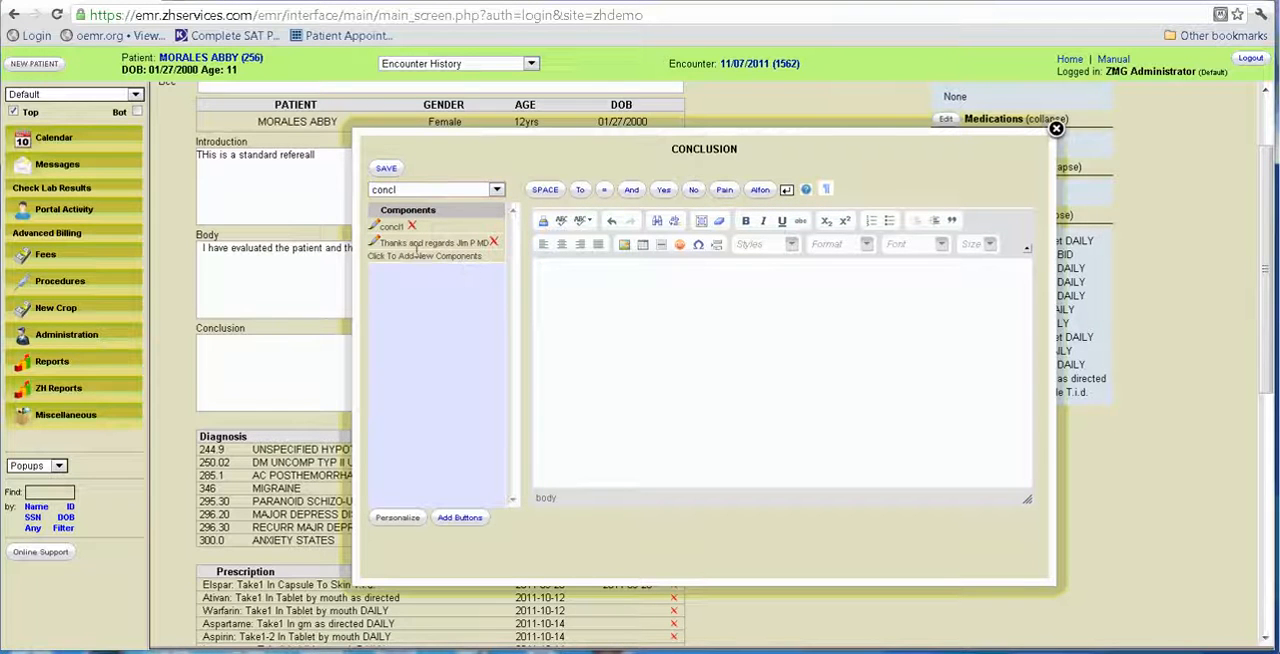
left_click(418, 256)
type("clarifications: Thank you for the referral.")
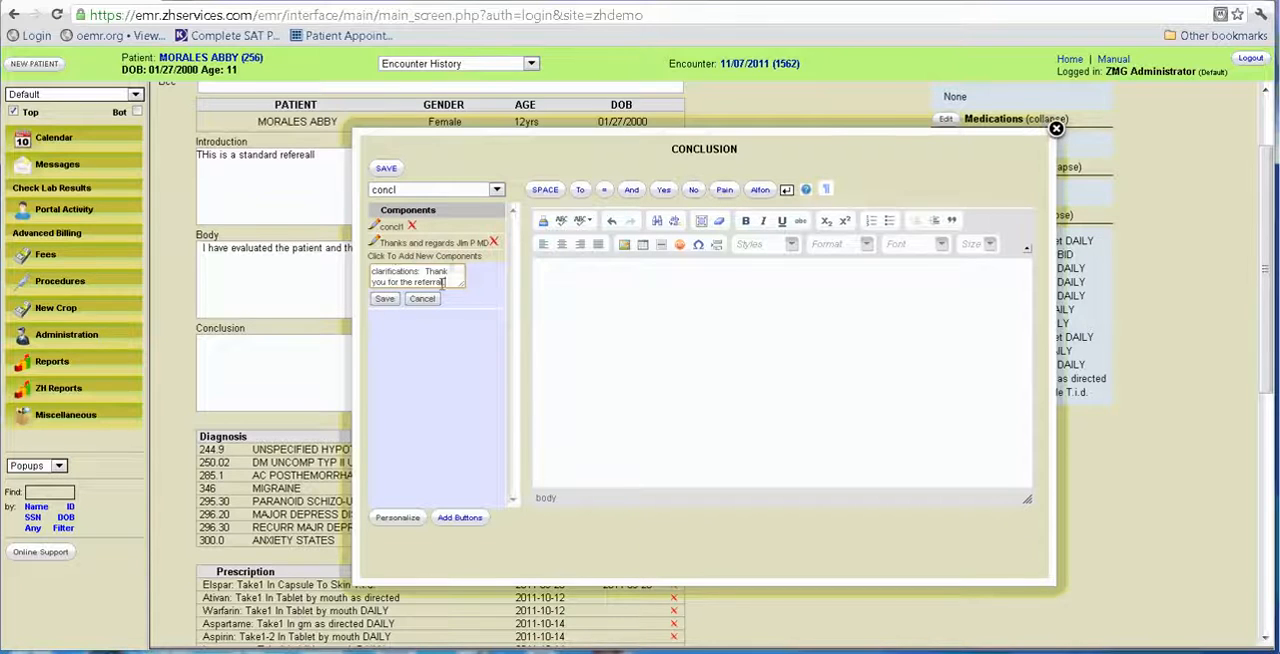
left_click(390, 300)
left_click(623, 343)
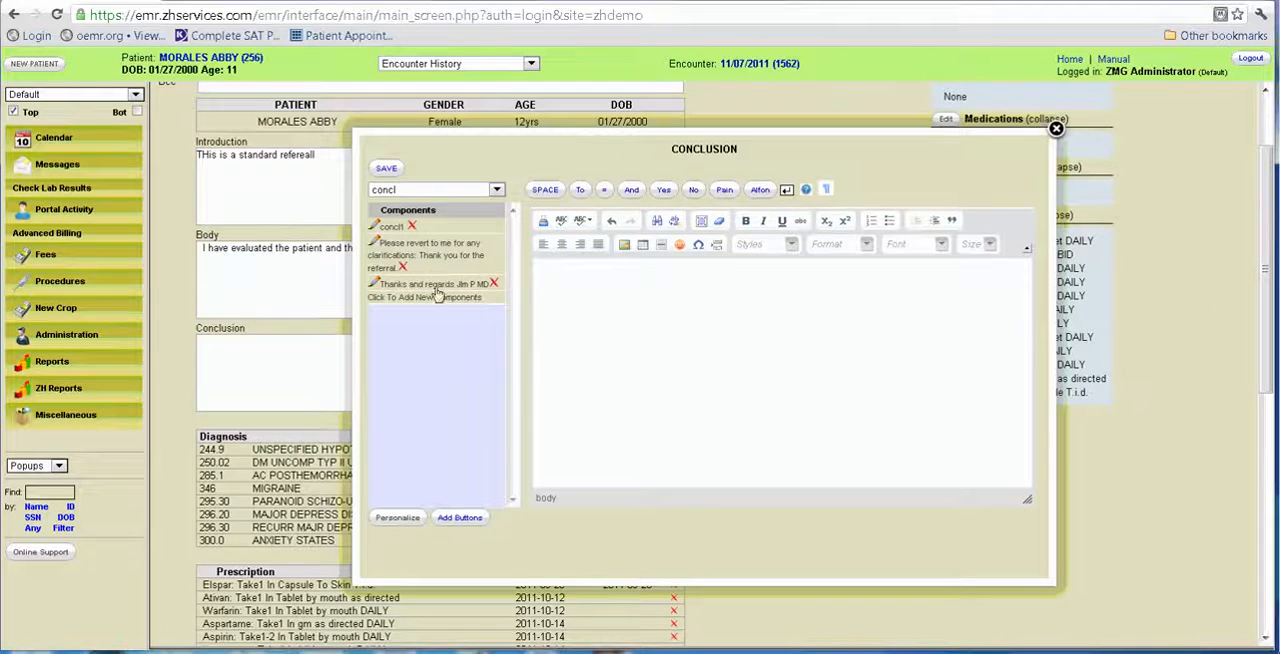
Build the Conclusion from the clarifications and "Thanks and regards" sign-off components, placing the sign-off on a new line, and save it to the referral.
left_click(393, 229)
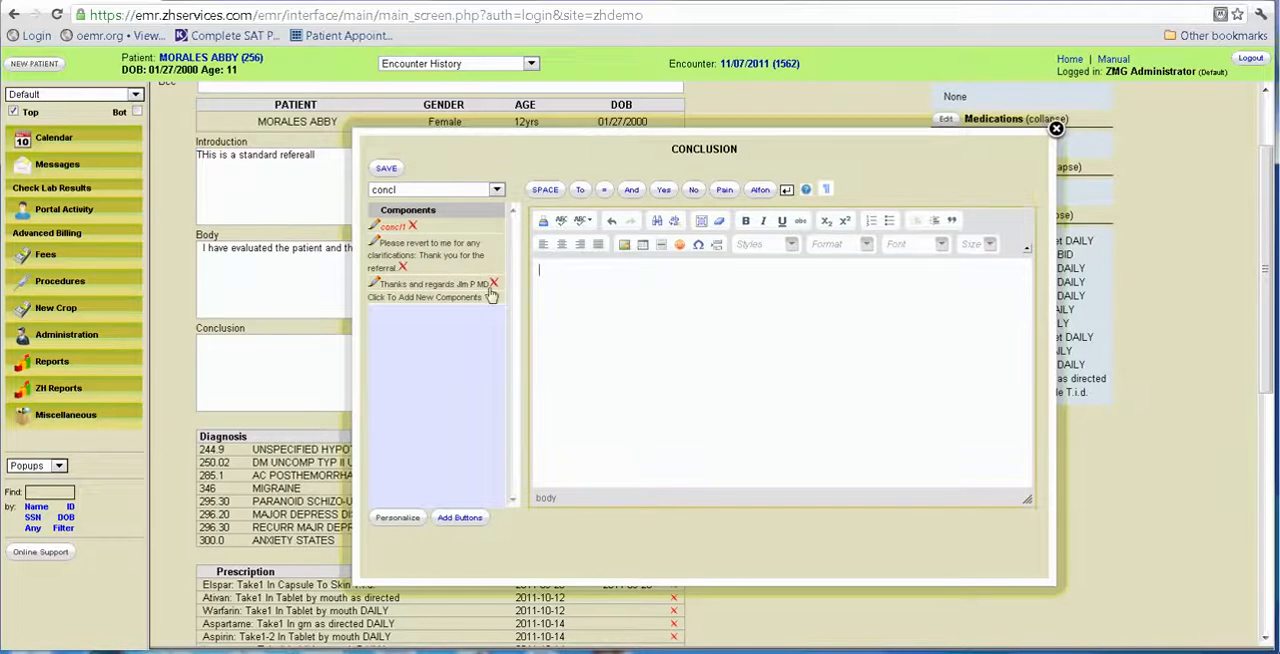
left_click(400, 256)
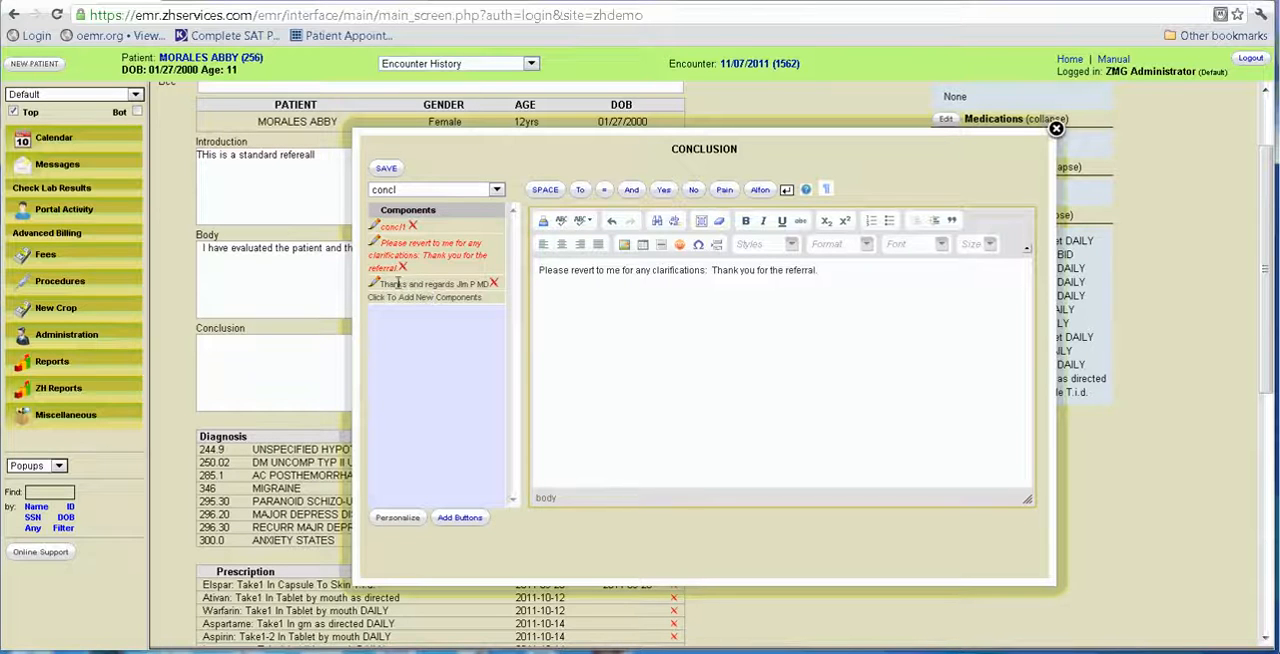
left_click(398, 286)
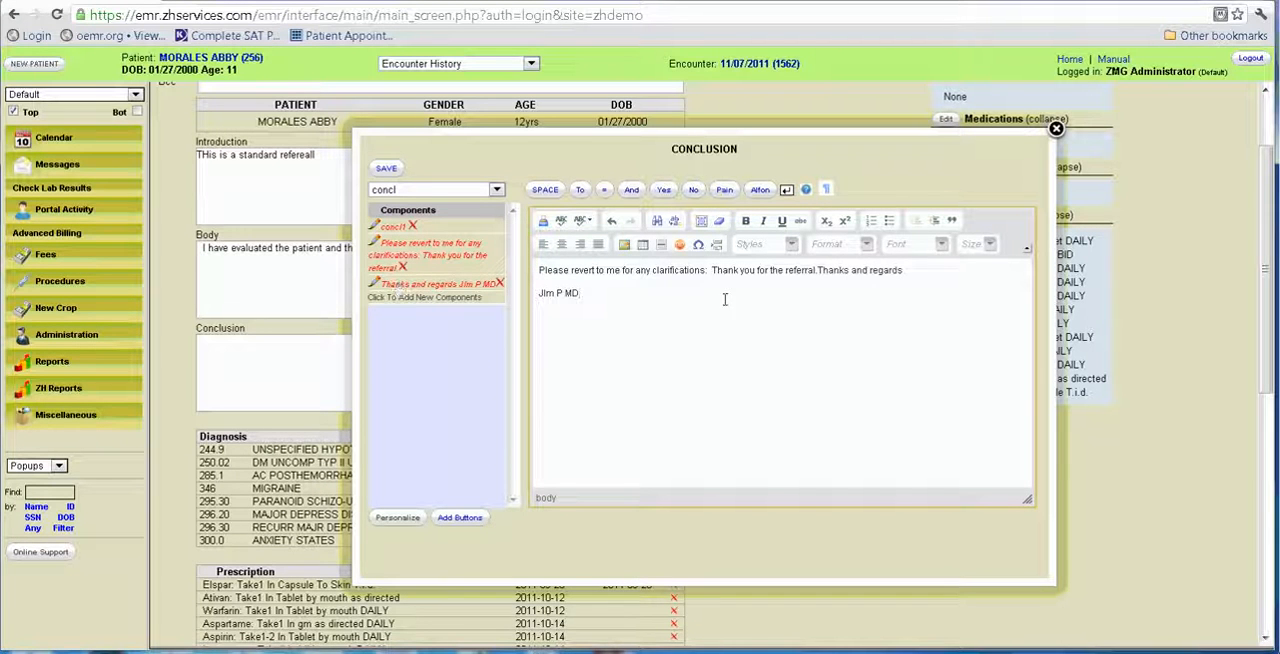
left_click(818, 270)
key("Return")
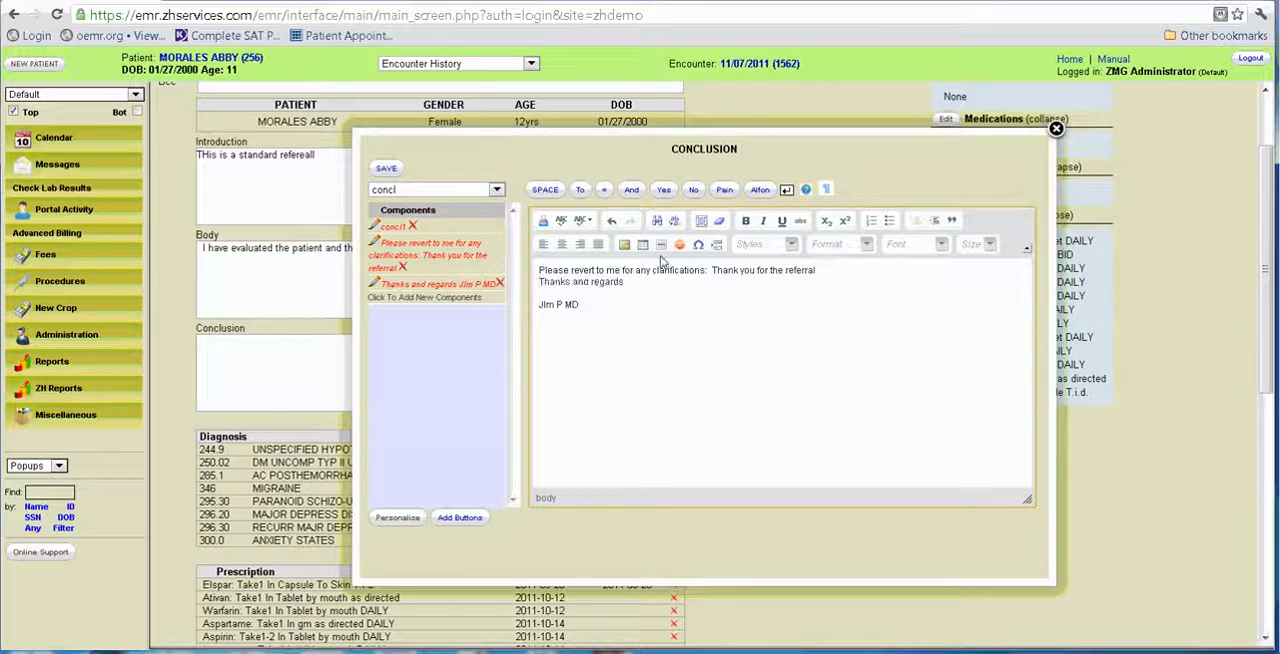
left_click(386, 168)
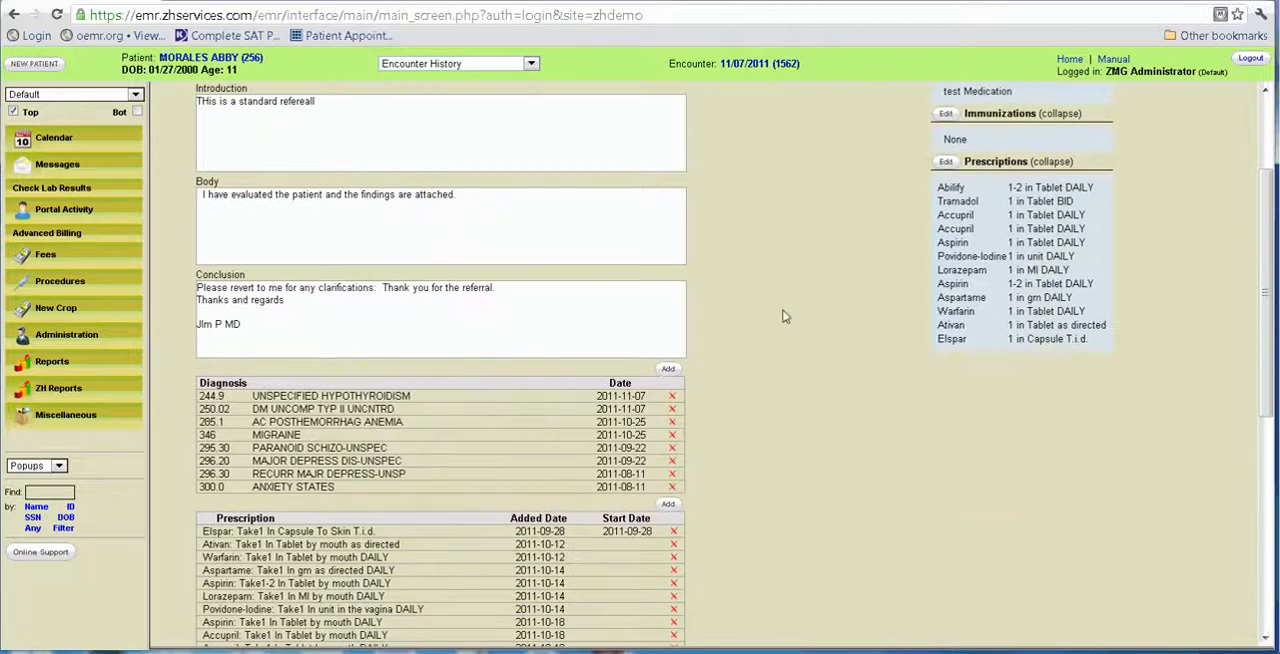
Review the components in the body category for the referral's Body text and close the editor without editing.
scroll(757, 322, "up", 3)
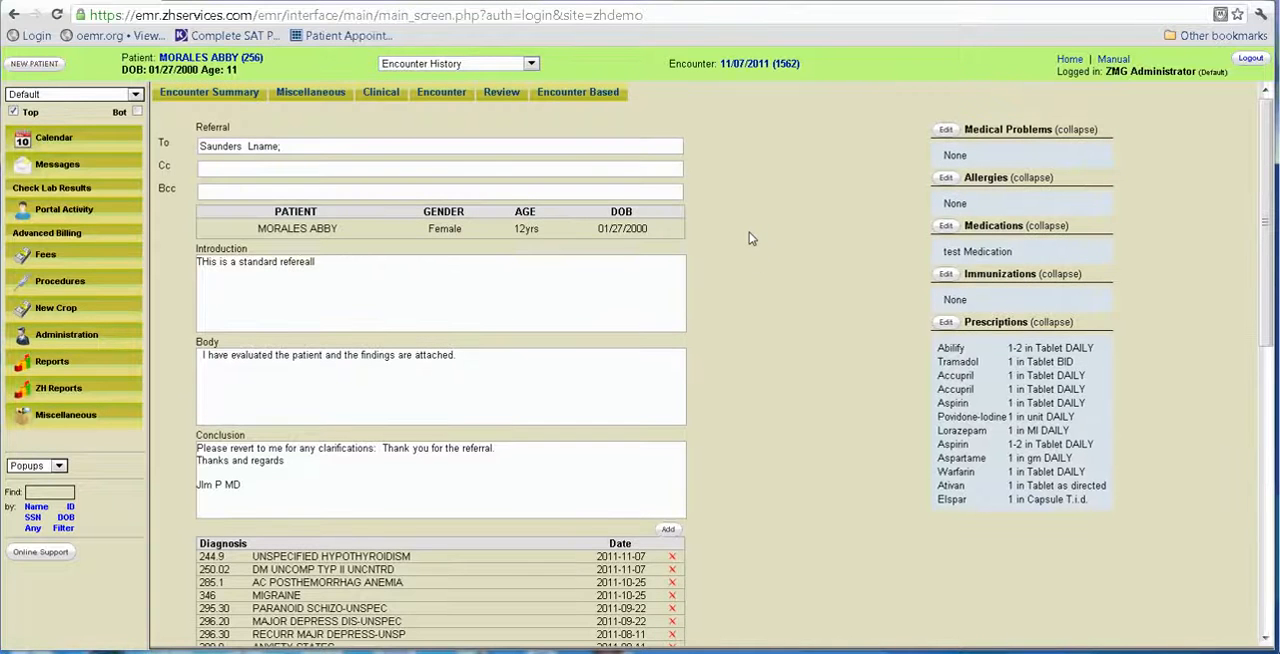
left_click(456, 387)
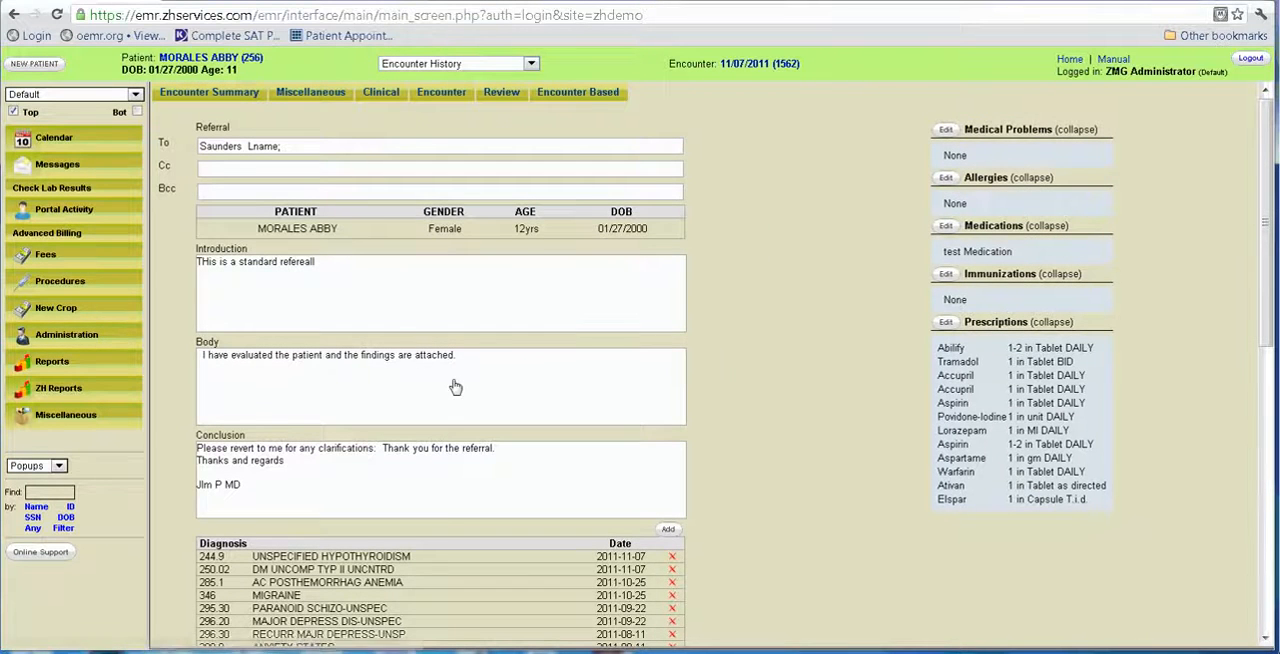
left_click(497, 191)
left_click(395, 217)
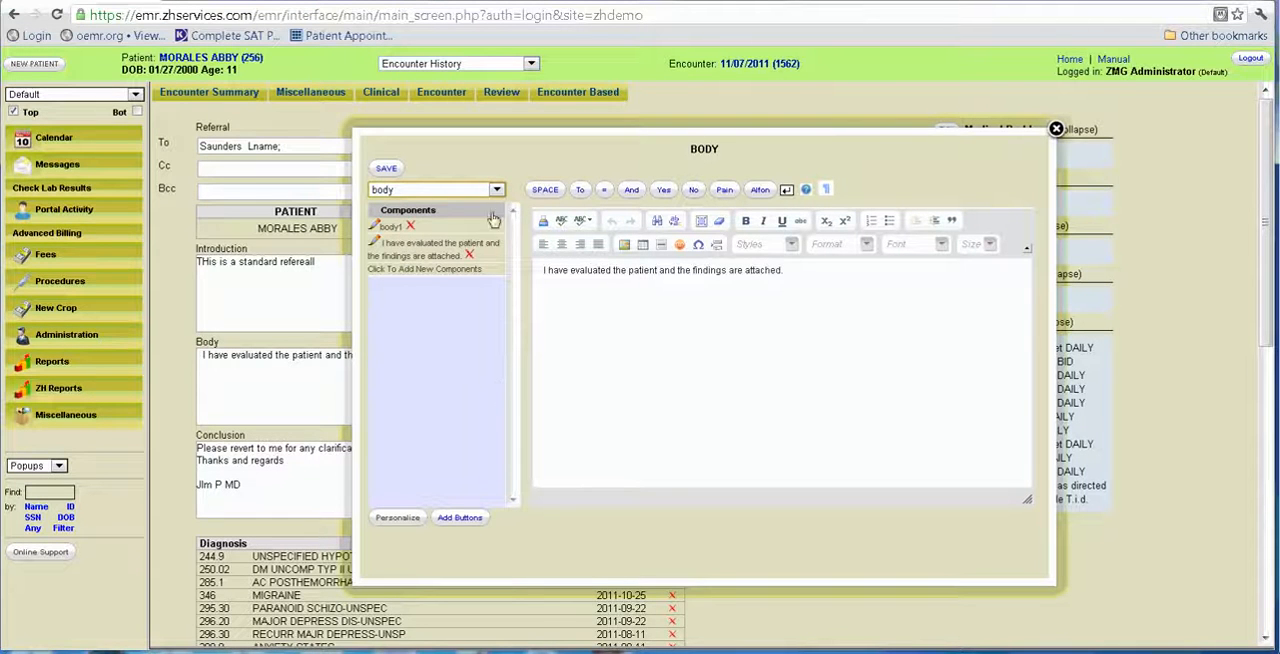
left_click(1056, 129)
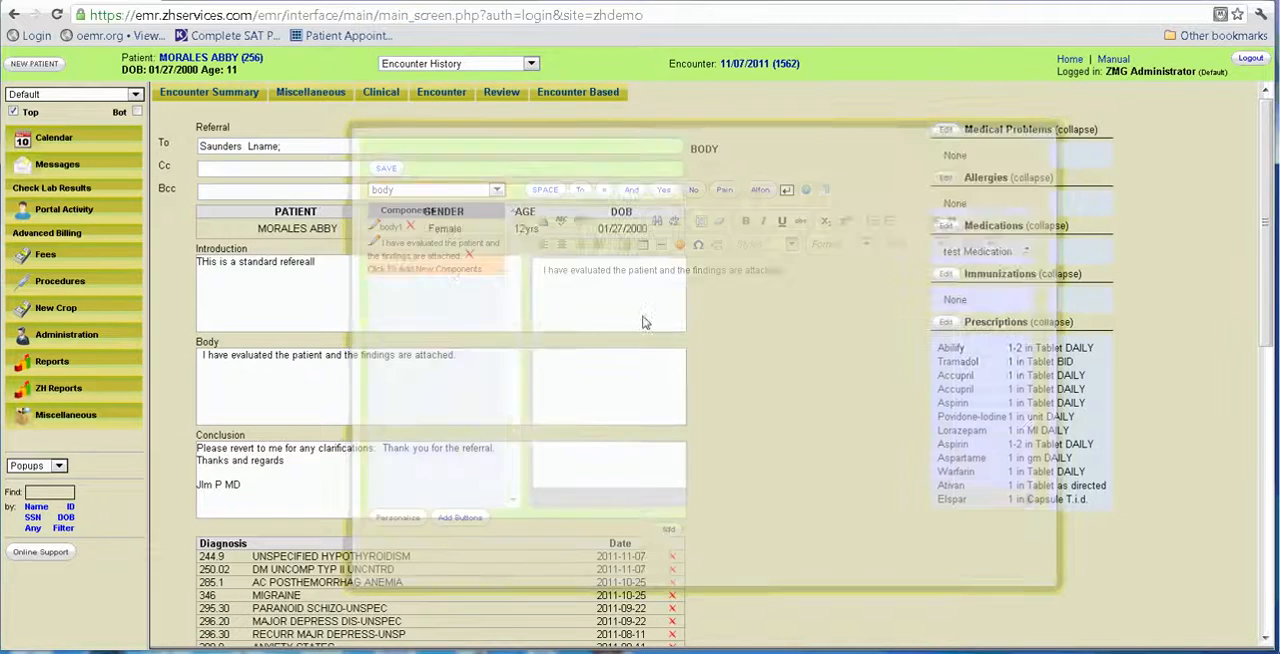
Remove Migraine, Major Depress Dis-Unspec and Anxiety States from the referral's diagnosis list.
scroll(495, 385, "down", 3)
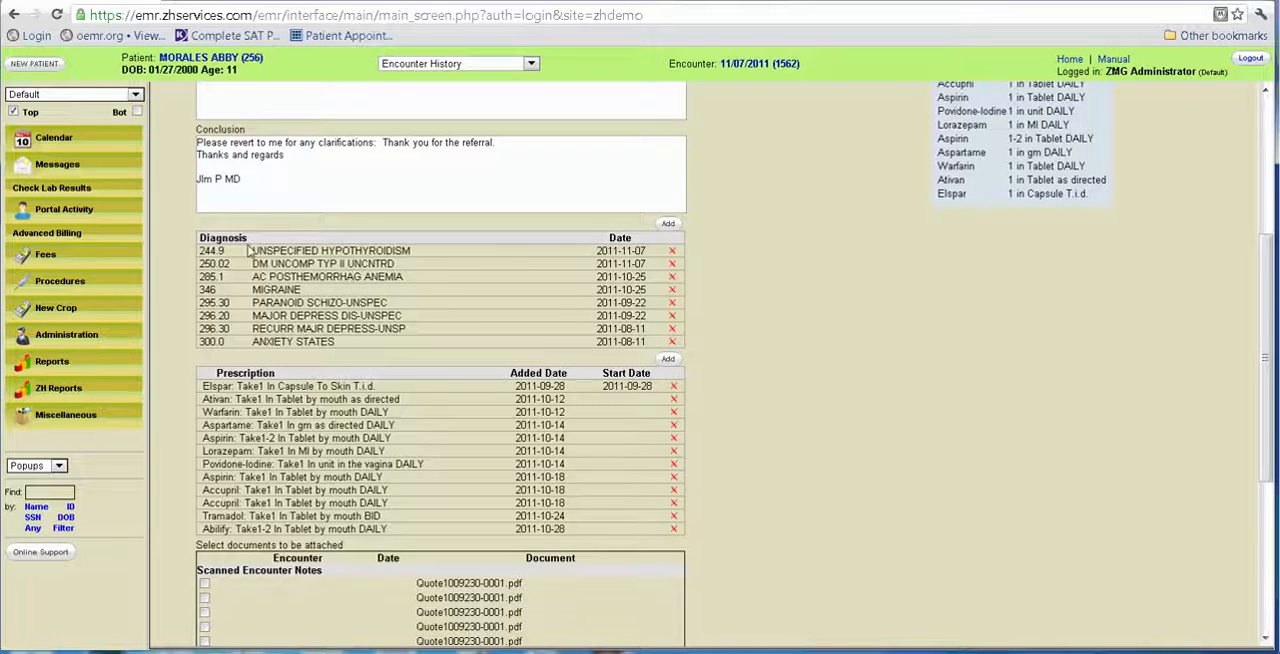
left_click(673, 290)
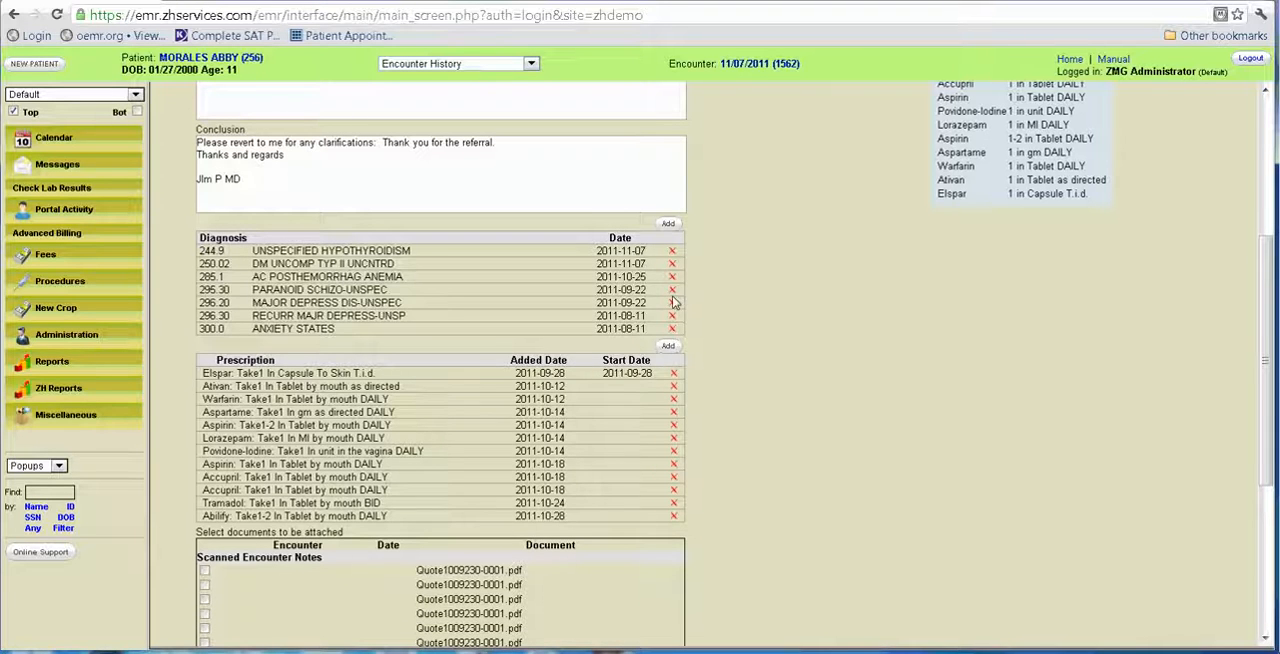
left_click(673, 303)
left_click(673, 316)
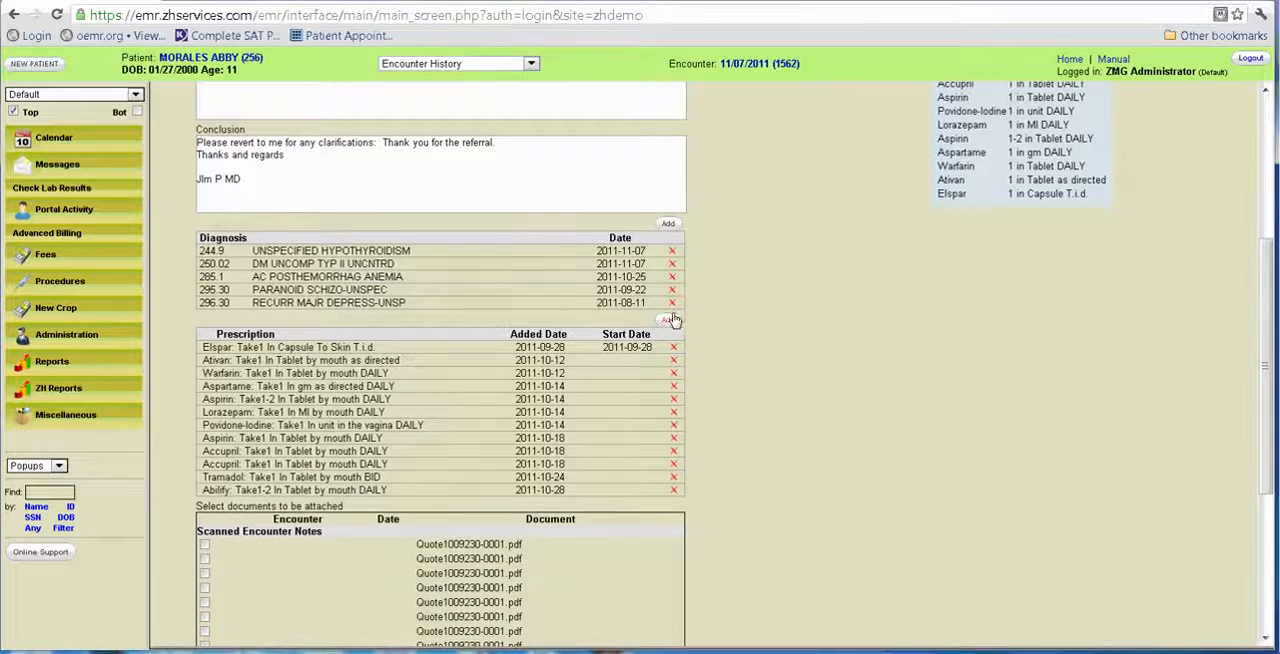
Add the Migraine and Major Depress Dis-Unspec diagnoses back to the referral and save the selection.
left_click(668, 223)
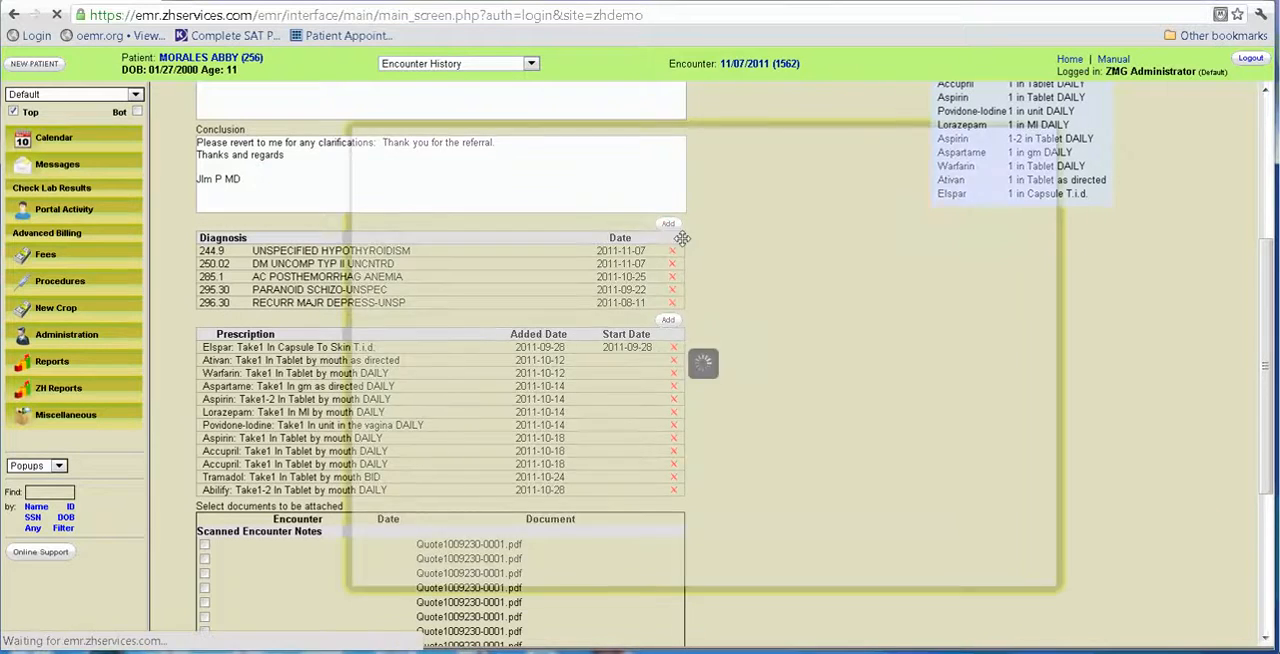
left_click(1012, 234)
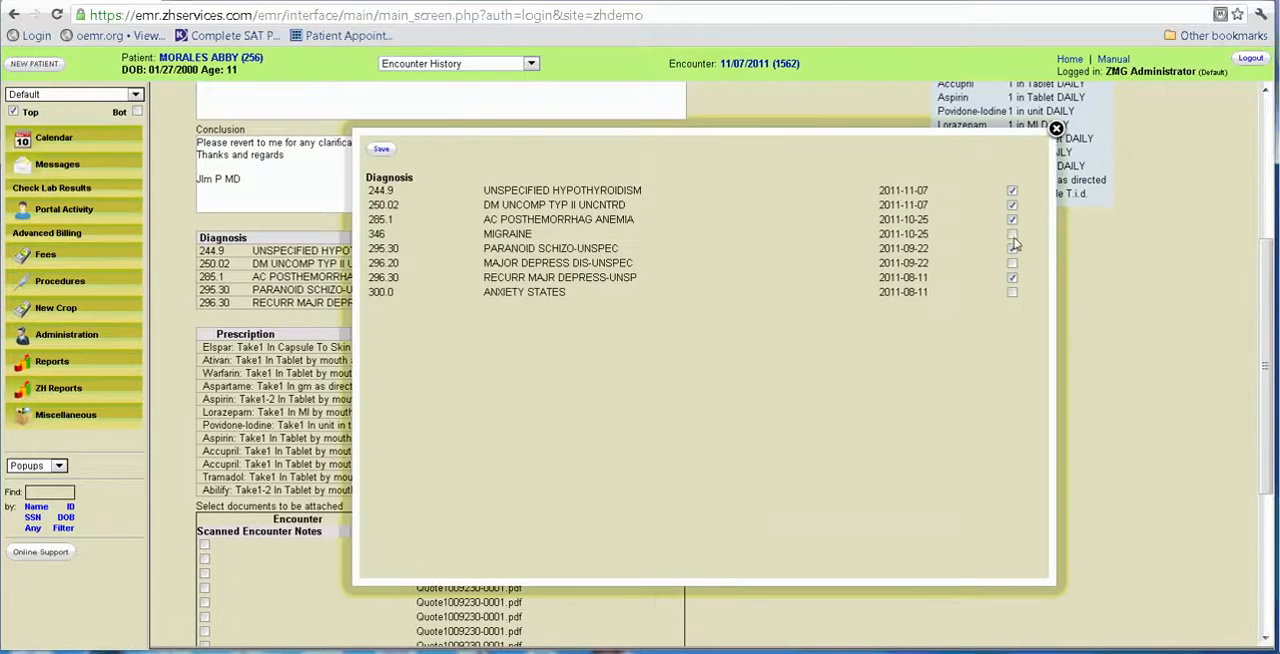
left_click(1012, 263)
left_click(393, 153)
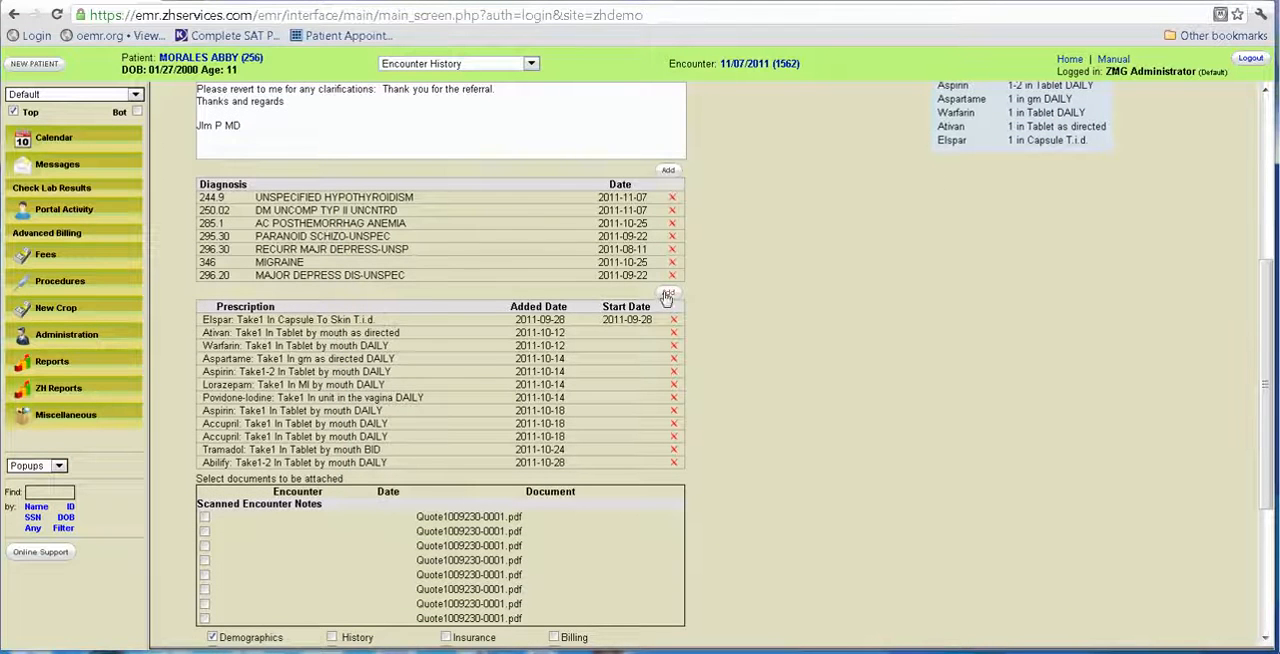
Include the SOAP NEW (2011-11-07) encounter form and test Medication in the referral and generate its PDF.
scroll(909, 380, "down", 3)
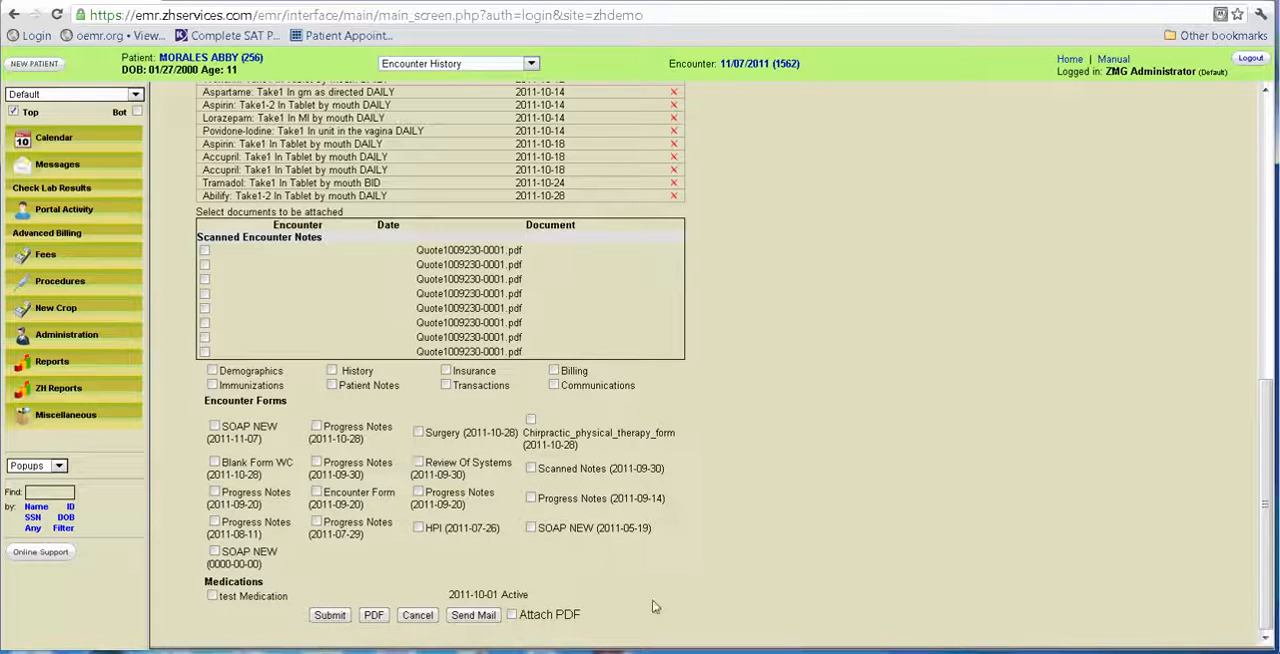
left_click(214, 427)
left_click(213, 596)
left_click(373, 615)
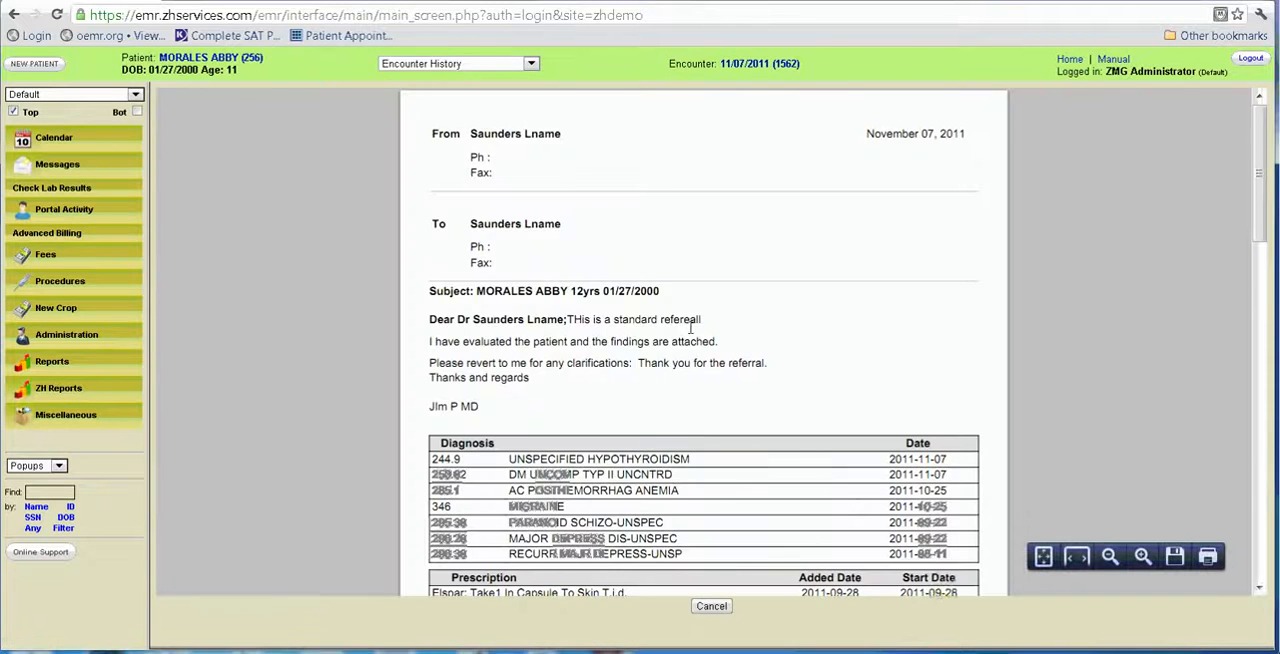
Read through the generated referral PDF, then check the saved referral in the 11/07/2011 encounter summary.
scroll(690, 327, "down", 3)
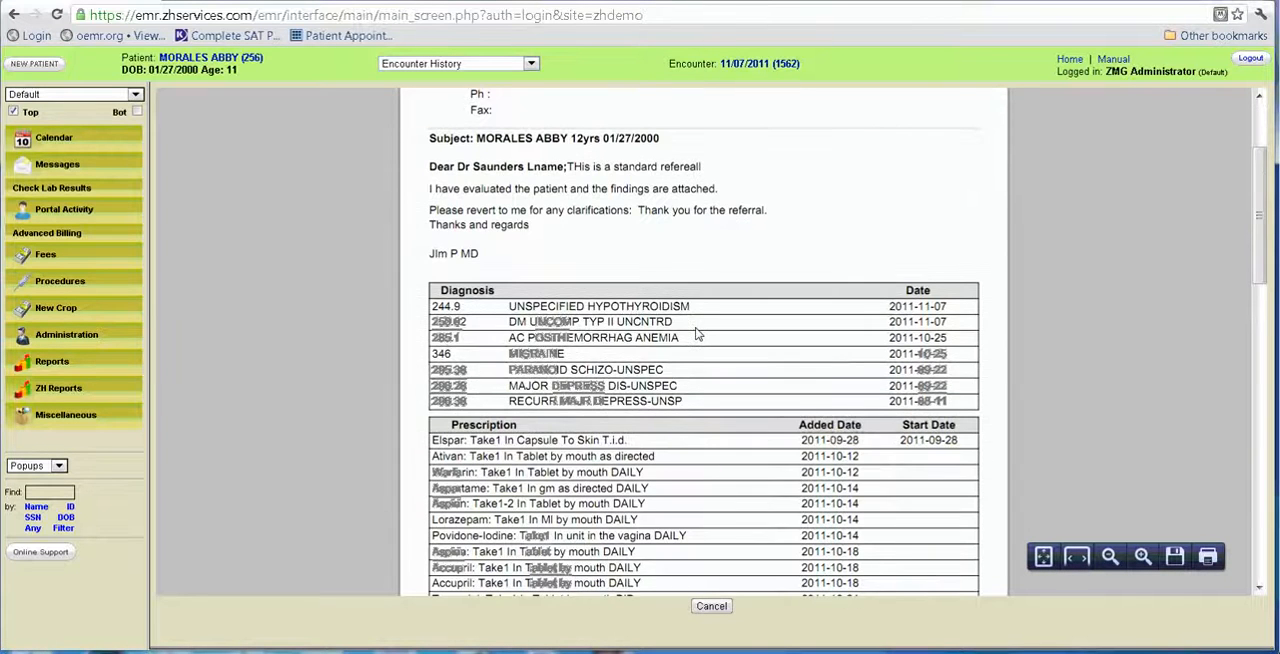
scroll(699, 333, "down", 12)
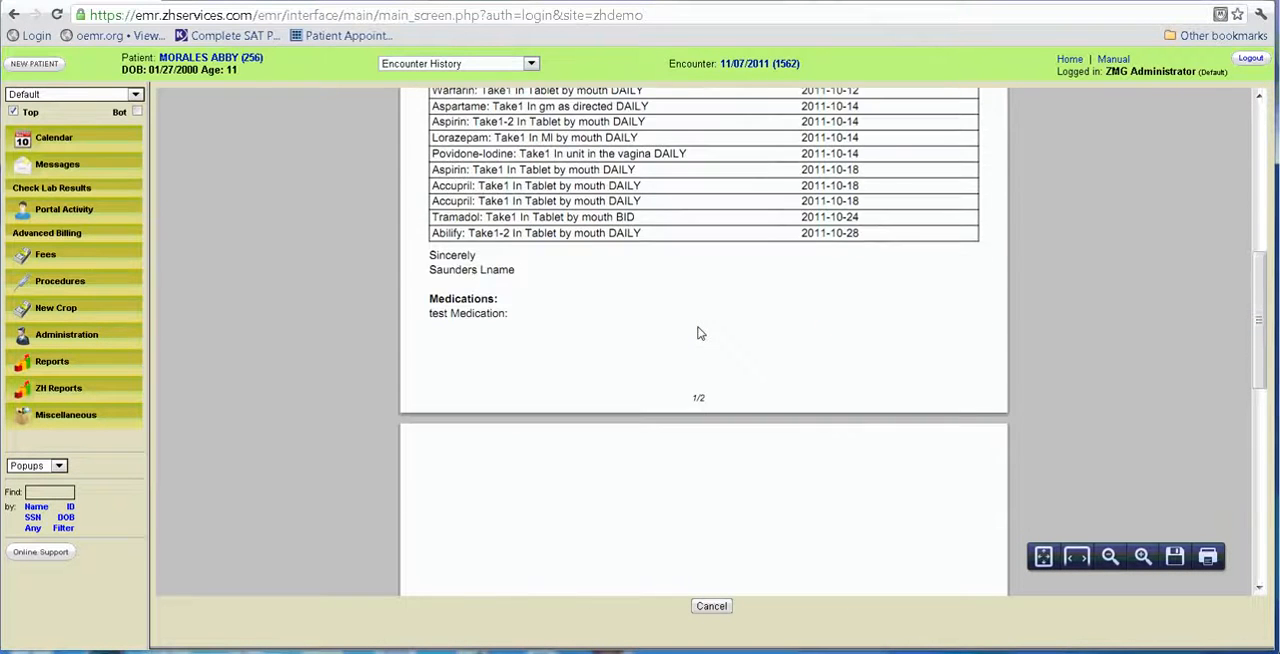
scroll(699, 333, "down", 8)
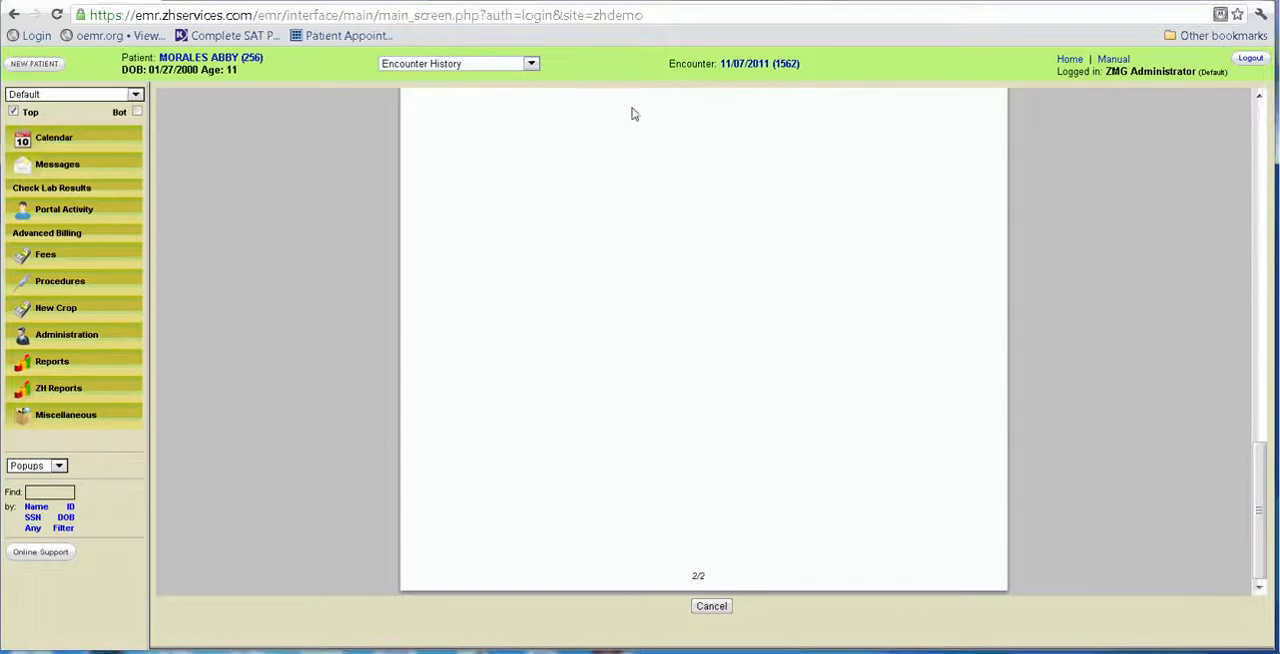
left_click(735, 68)
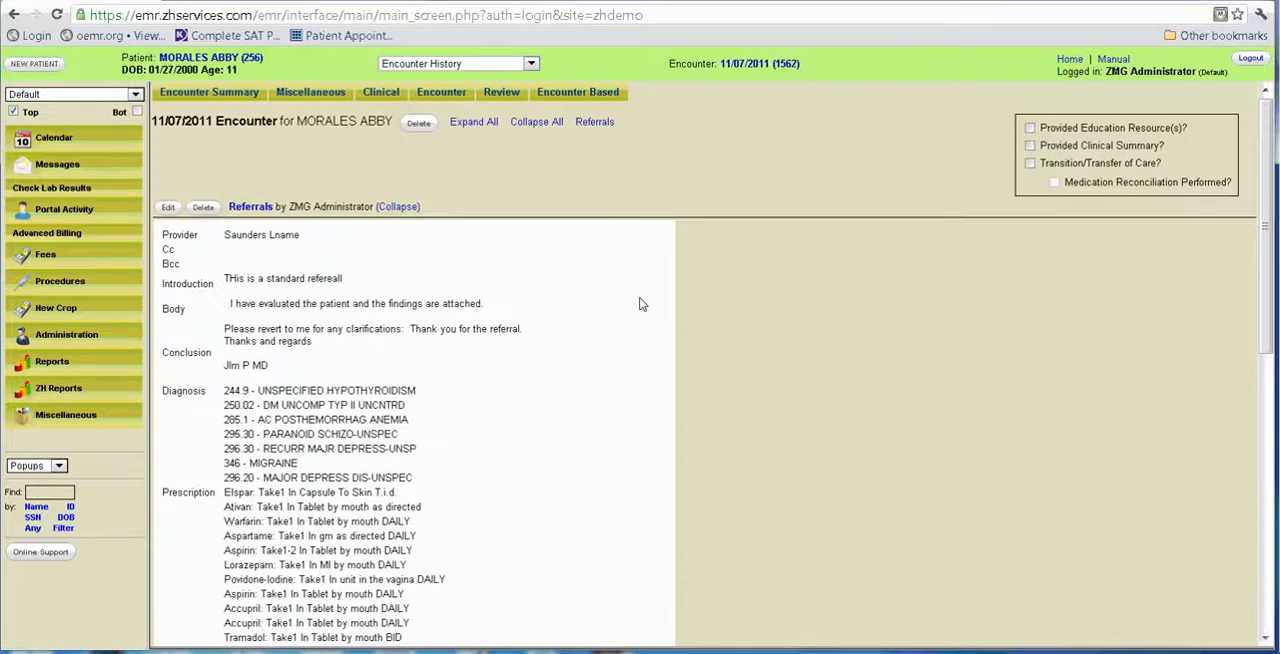
scroll(530, 263, "down", 3)
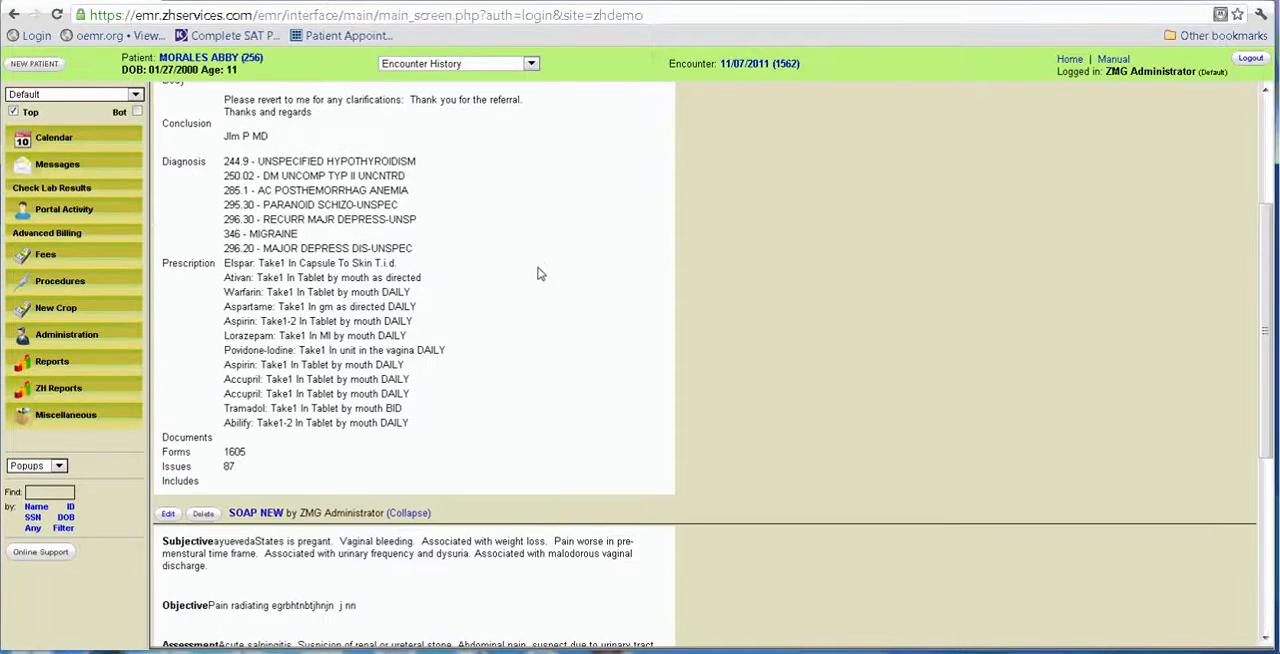
scroll(537, 271, "up", 3)
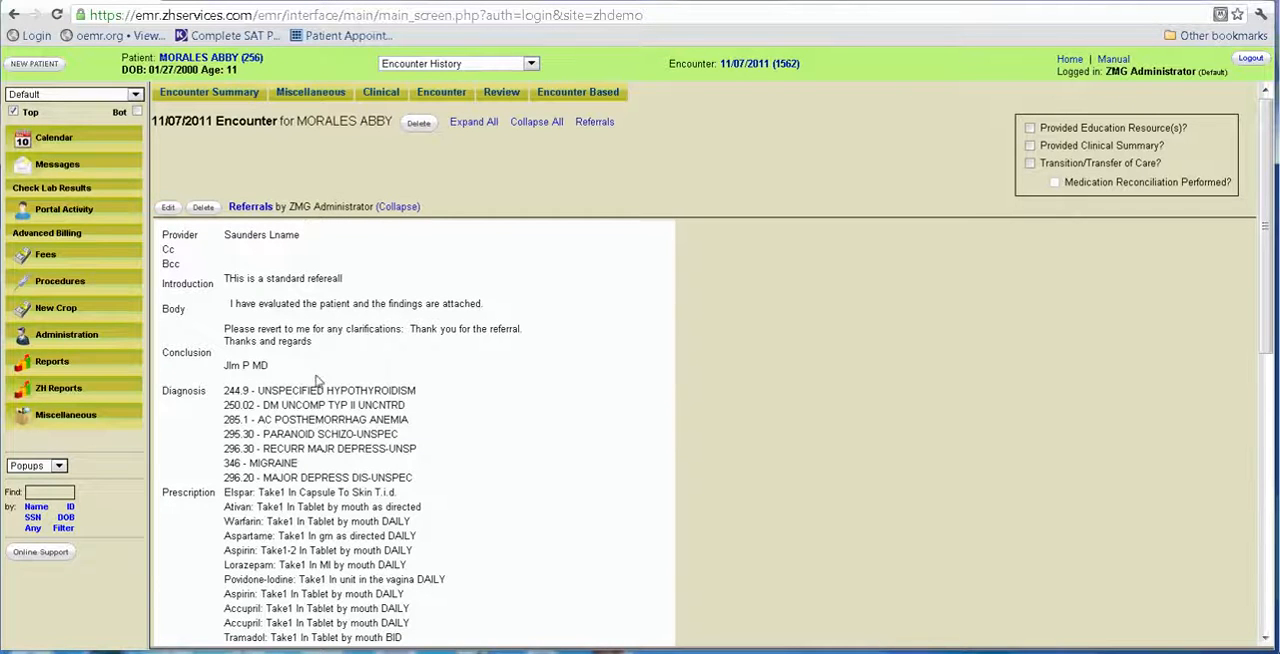
Reopen the saved referral, review its attachments and mailing options, and return to the encounter summary.
left_click(169, 209)
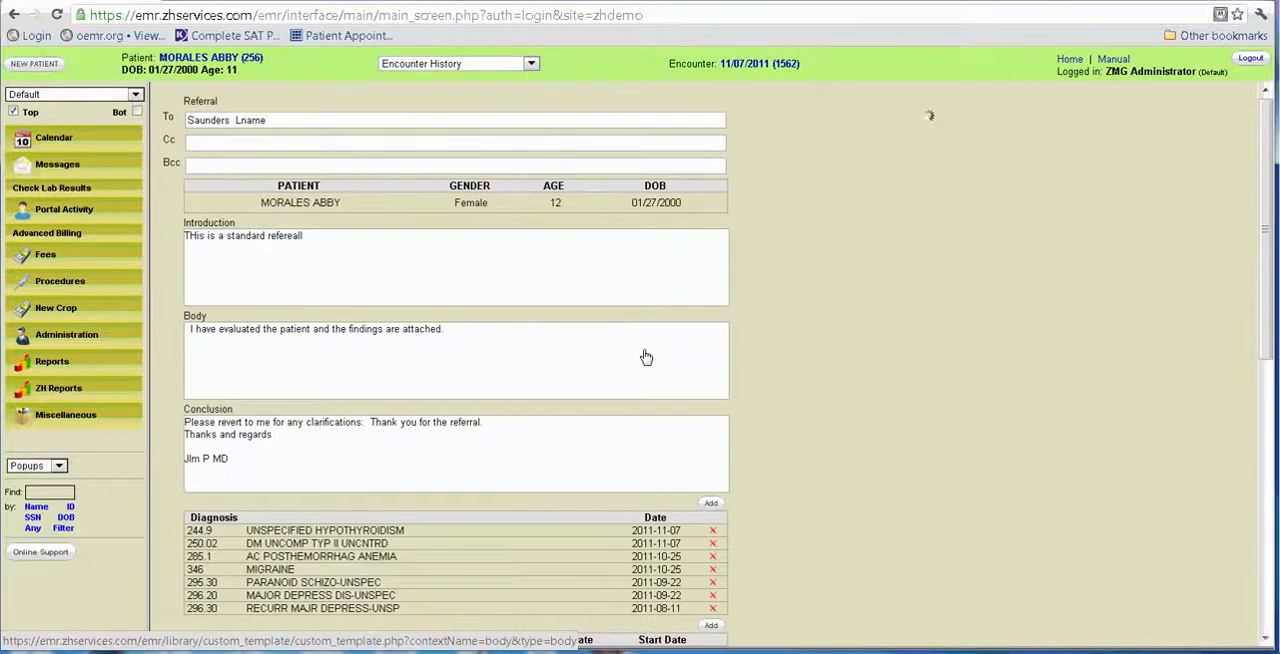
scroll(645, 355, "down", 5)
scroll(545, 463, "down", 1)
scroll(545, 463, "down", 1)
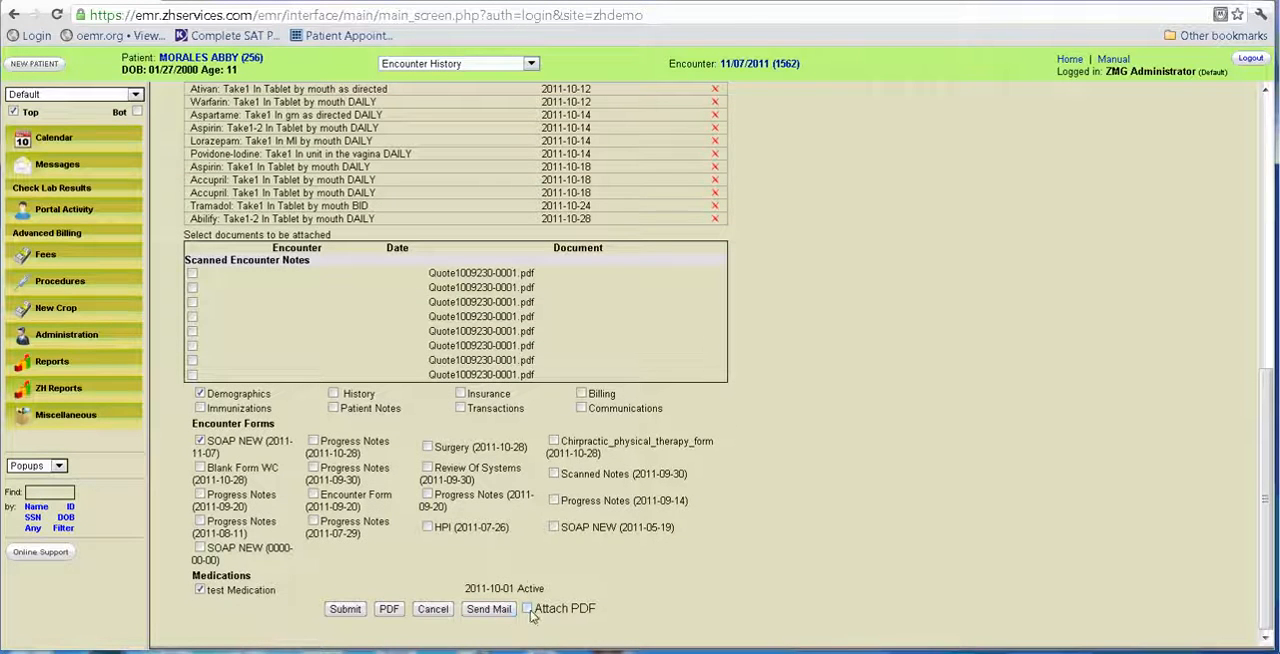
scroll(540, 499, "up", 10)
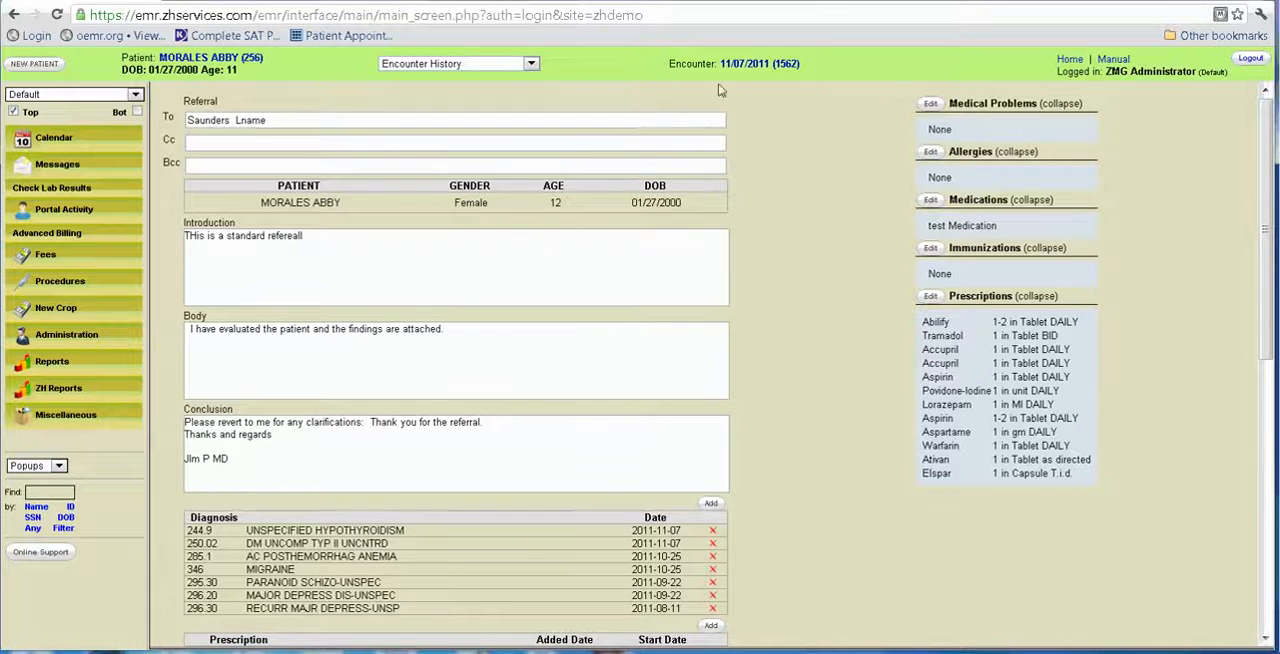
left_click(760, 63)
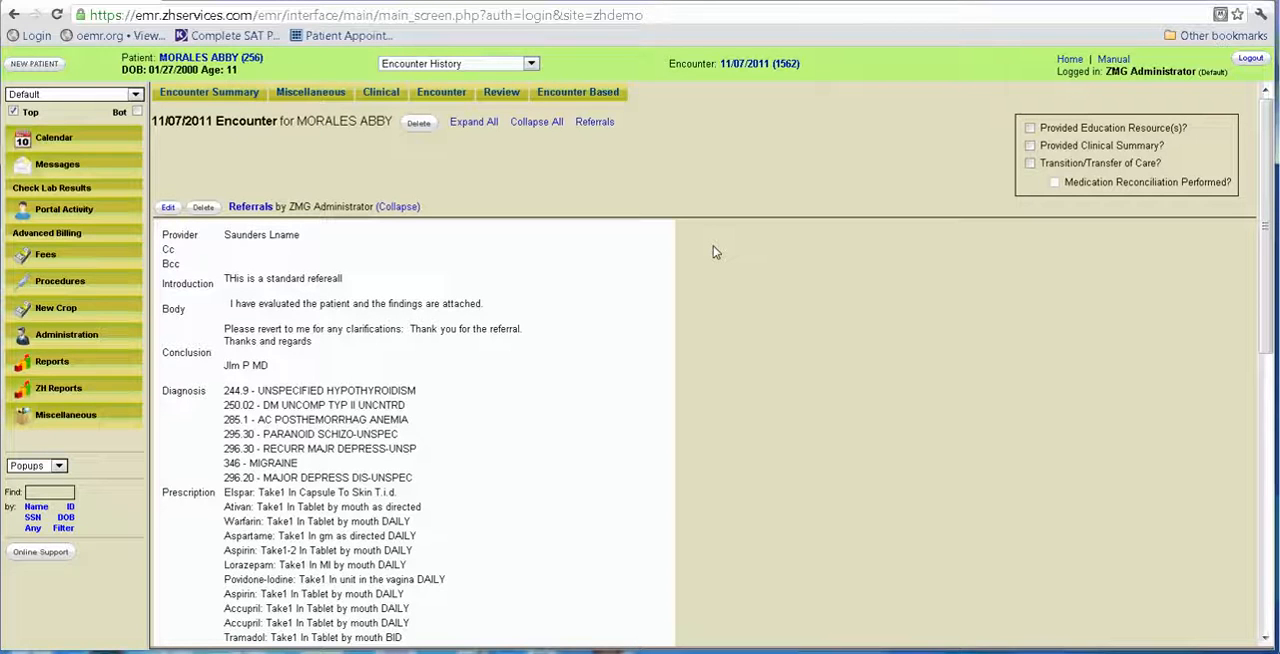
left_click(562, 100)
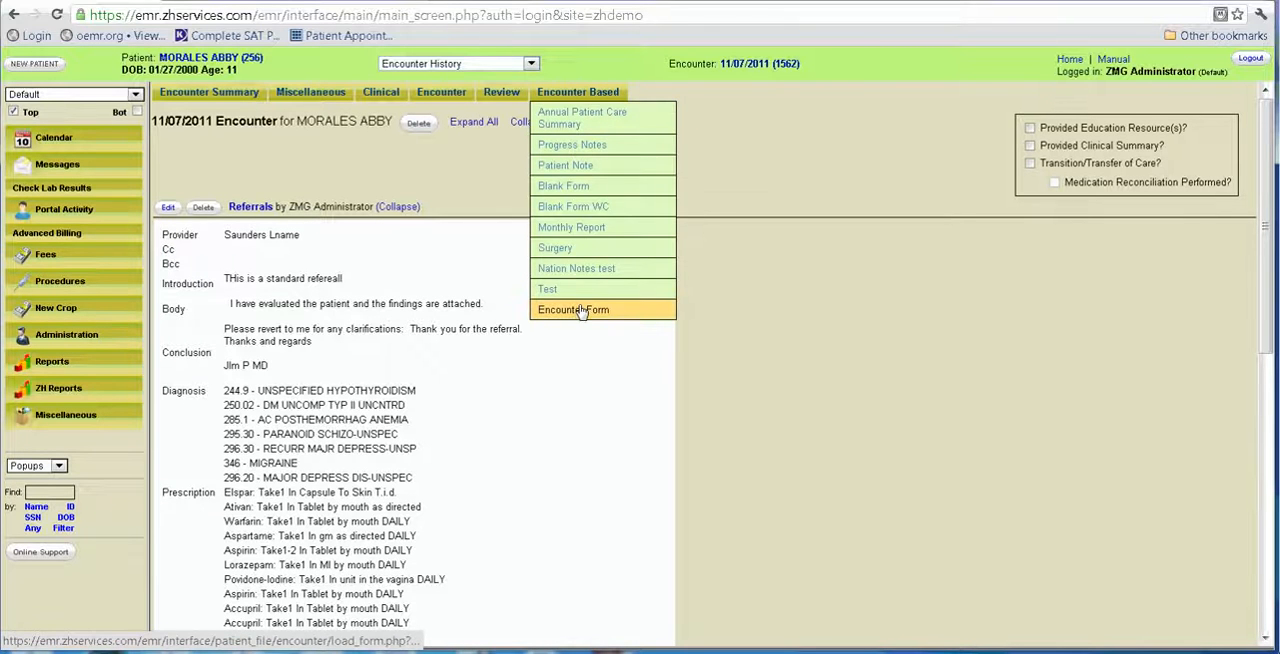
left_click(477, 194)
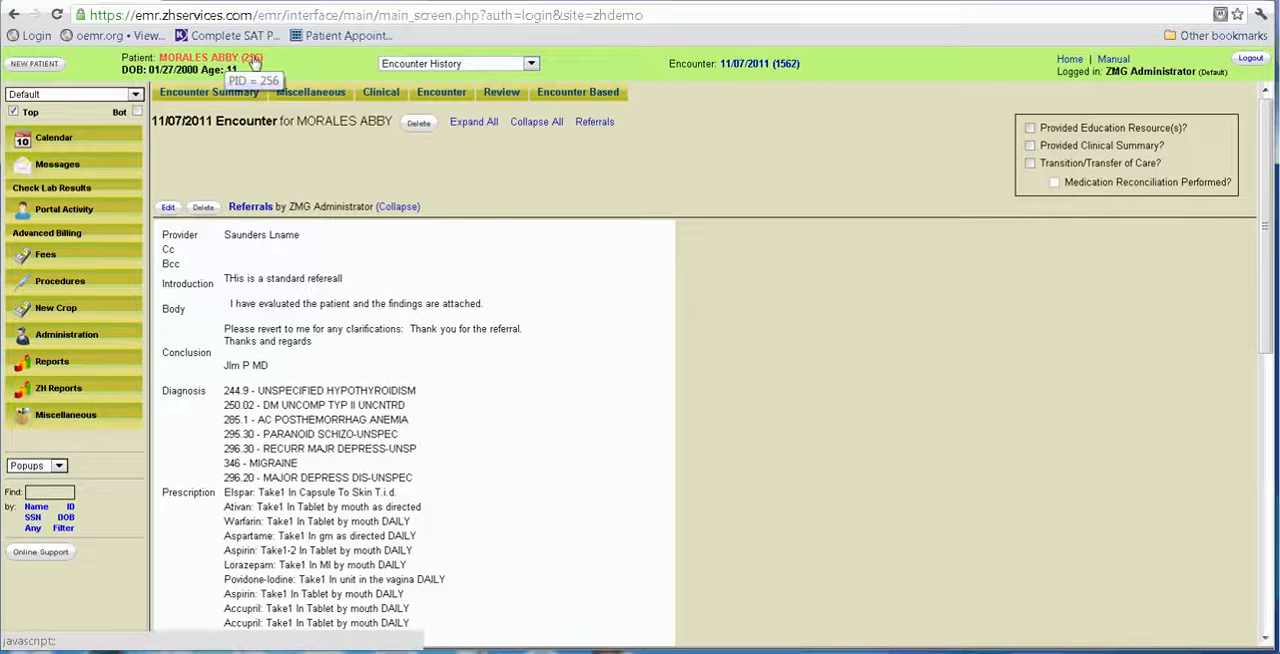
Start a new encounter for the patient, declining to replace the other doctor, with service date 2011-11-08 and the referring provider selected.
left_click(435, 62)
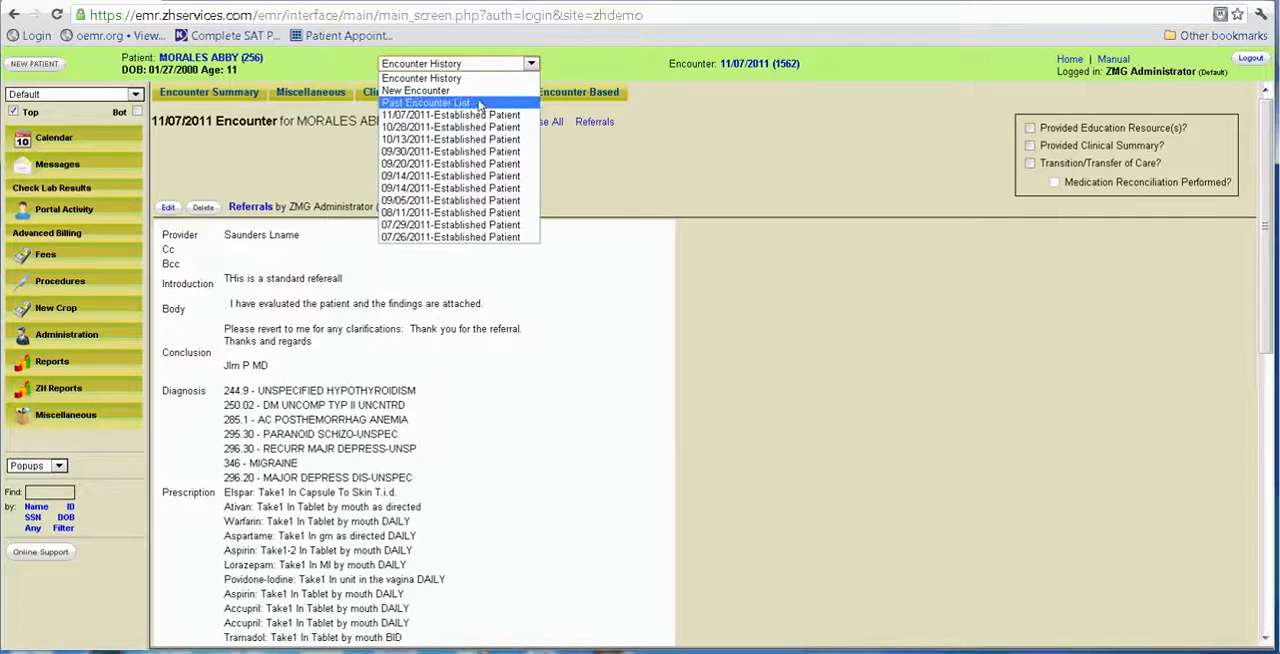
left_click(479, 92)
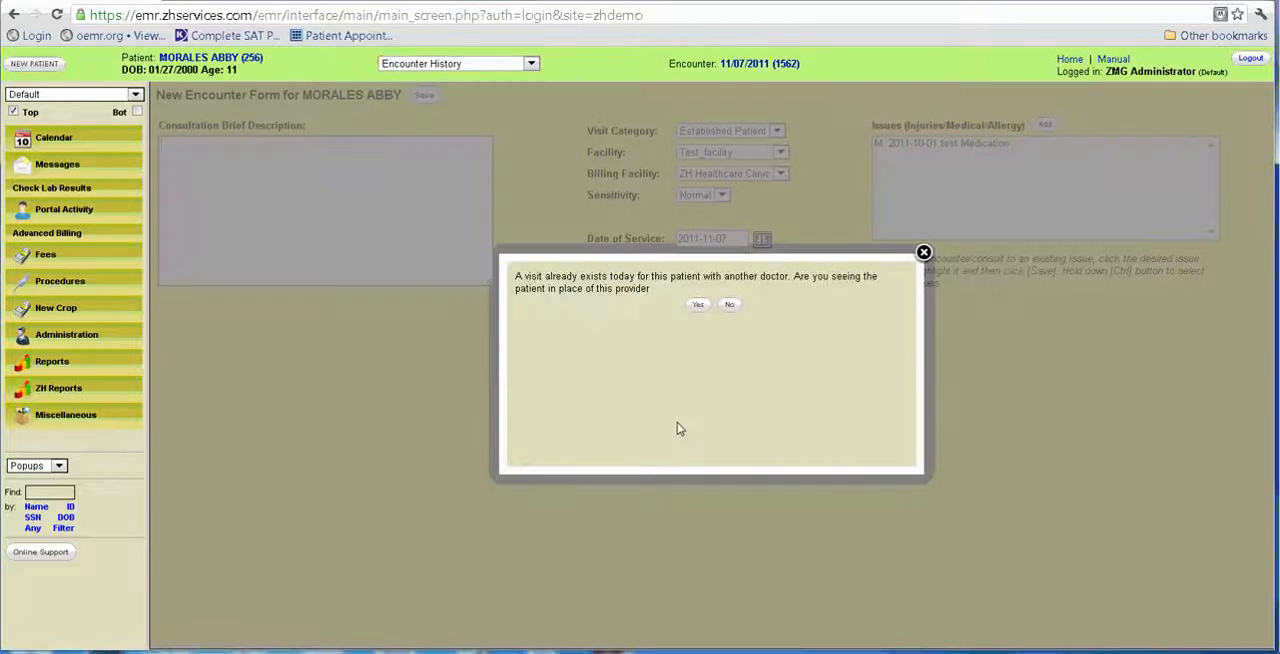
left_click(730, 306)
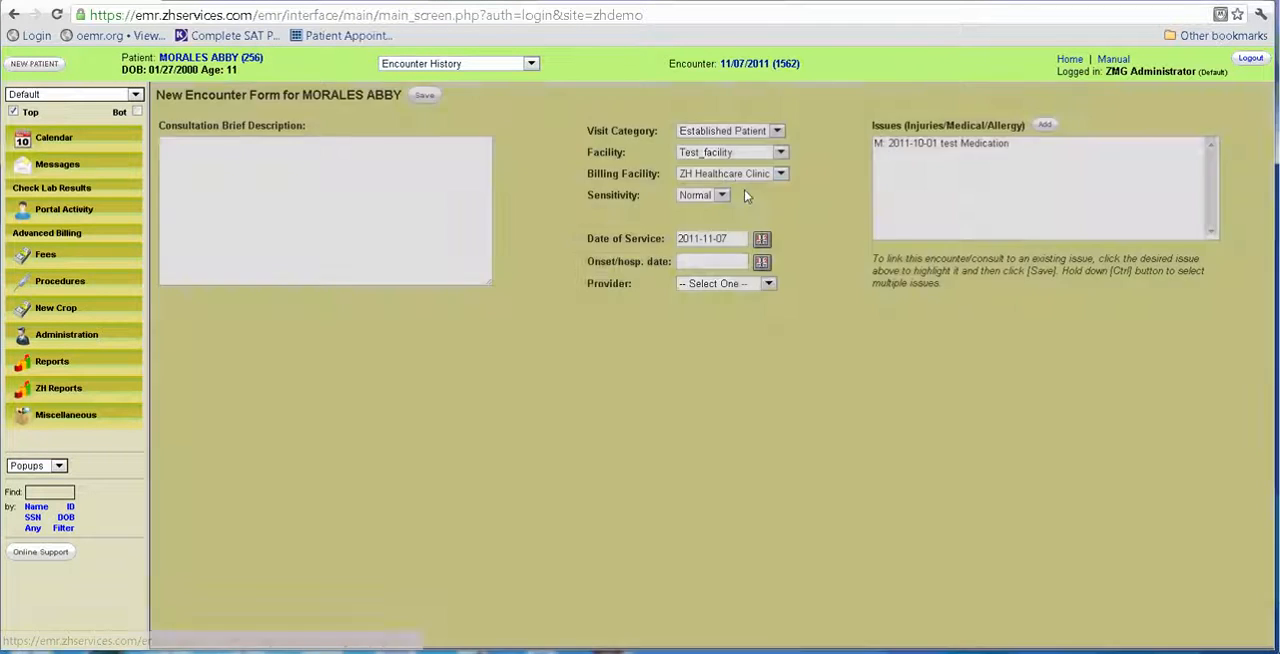
left_click(762, 239)
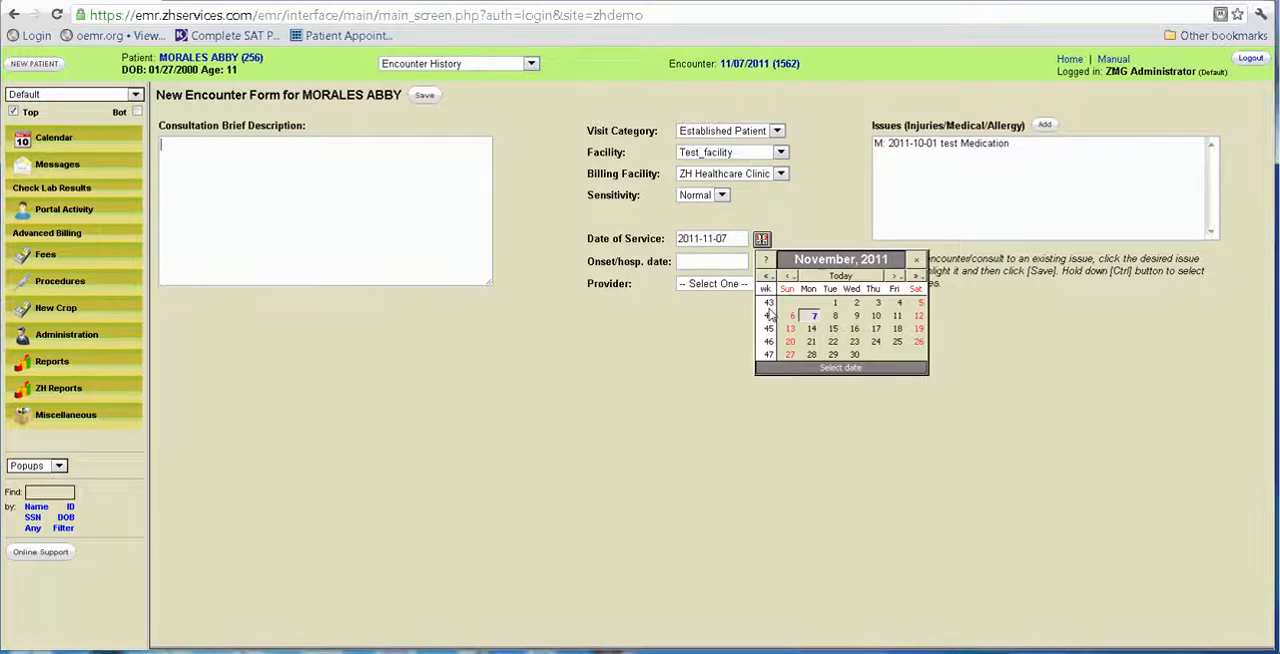
left_click(830, 315)
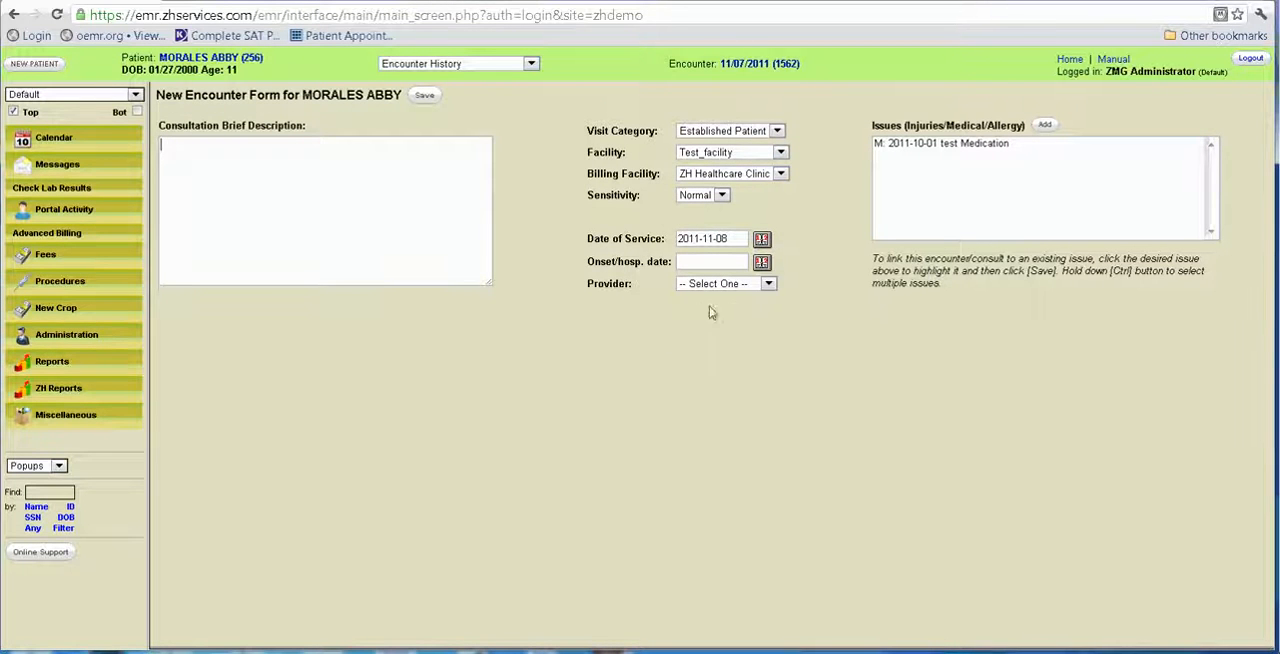
left_click(766, 285)
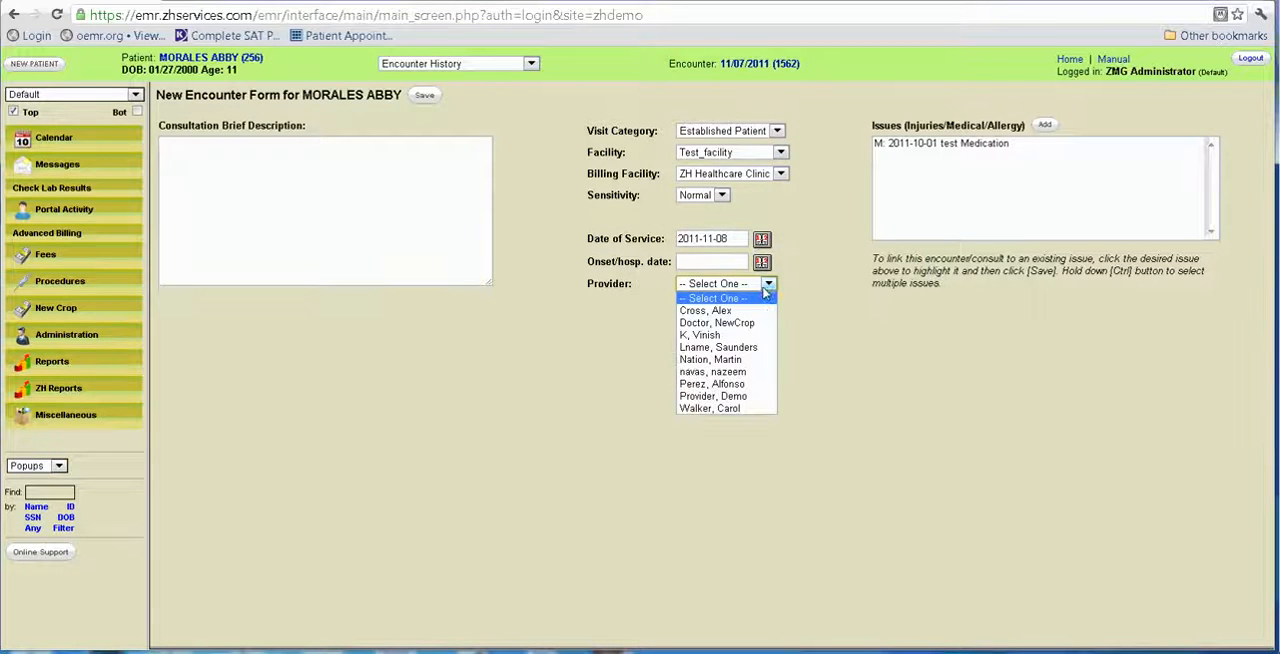
left_click(742, 347)
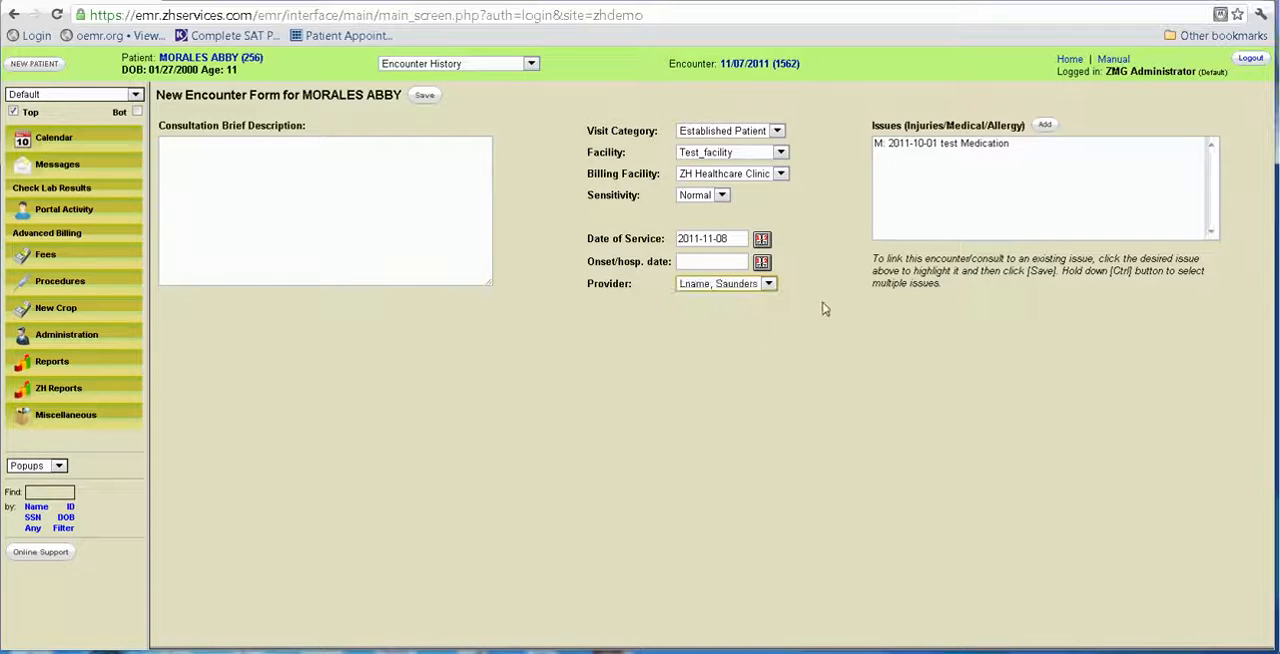
Describe the encounter as "Chest pain : progress visit", set the facility to ZH Healthcare Clinic and save it.
left_click(308, 166)
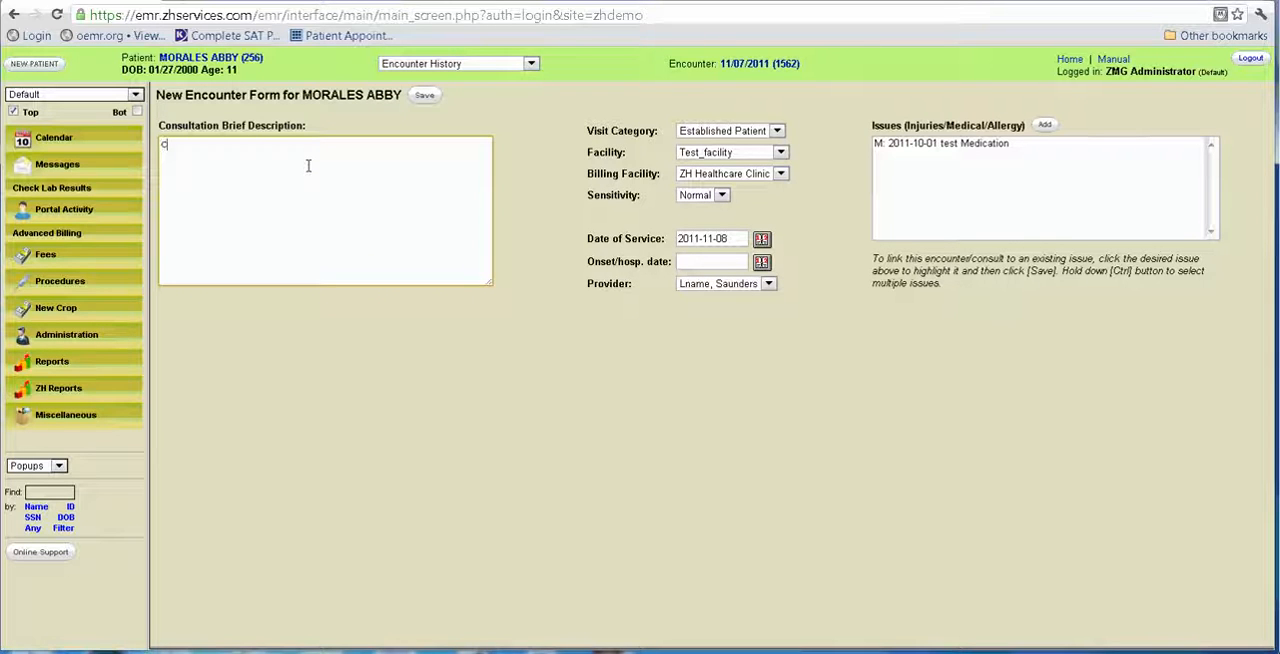
type("Chest pain : progress visit")
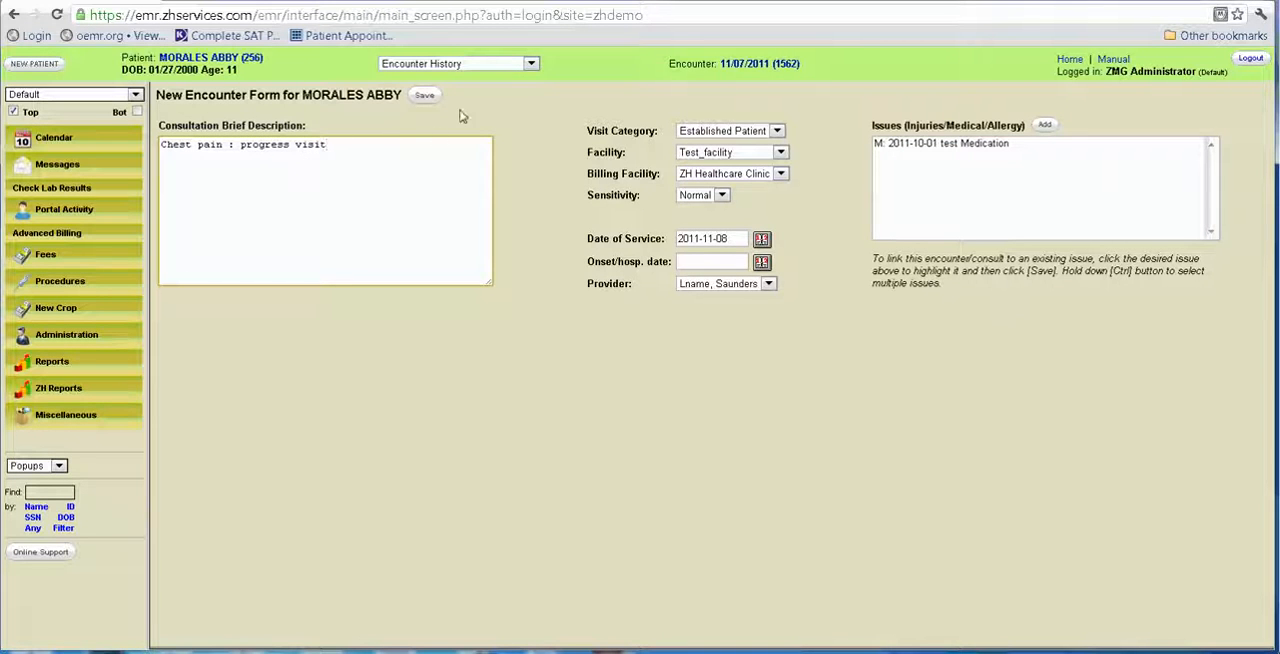
left_click(710, 152)
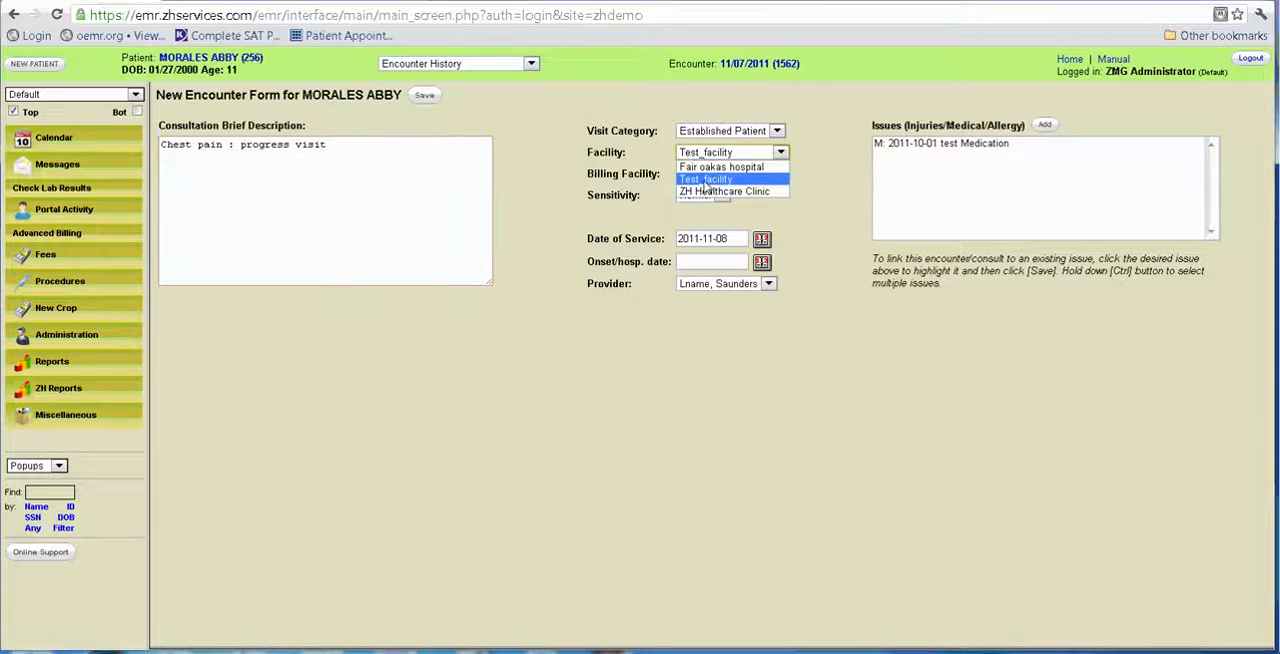
left_click(710, 195)
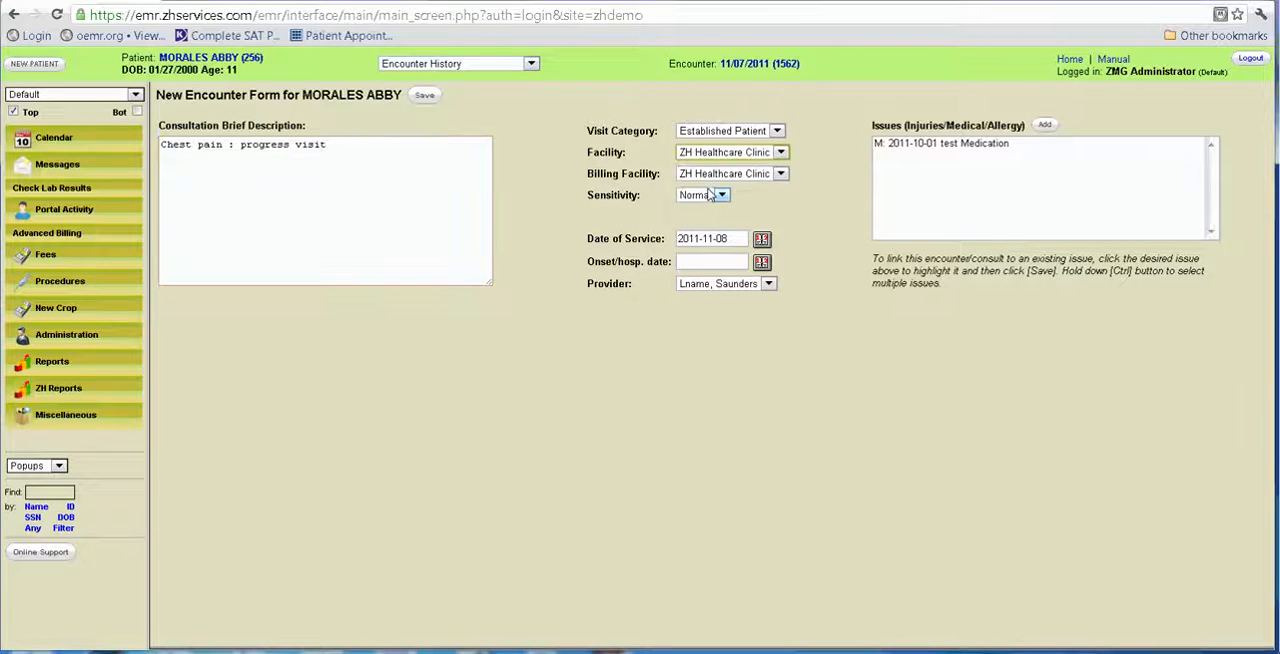
left_click(427, 97)
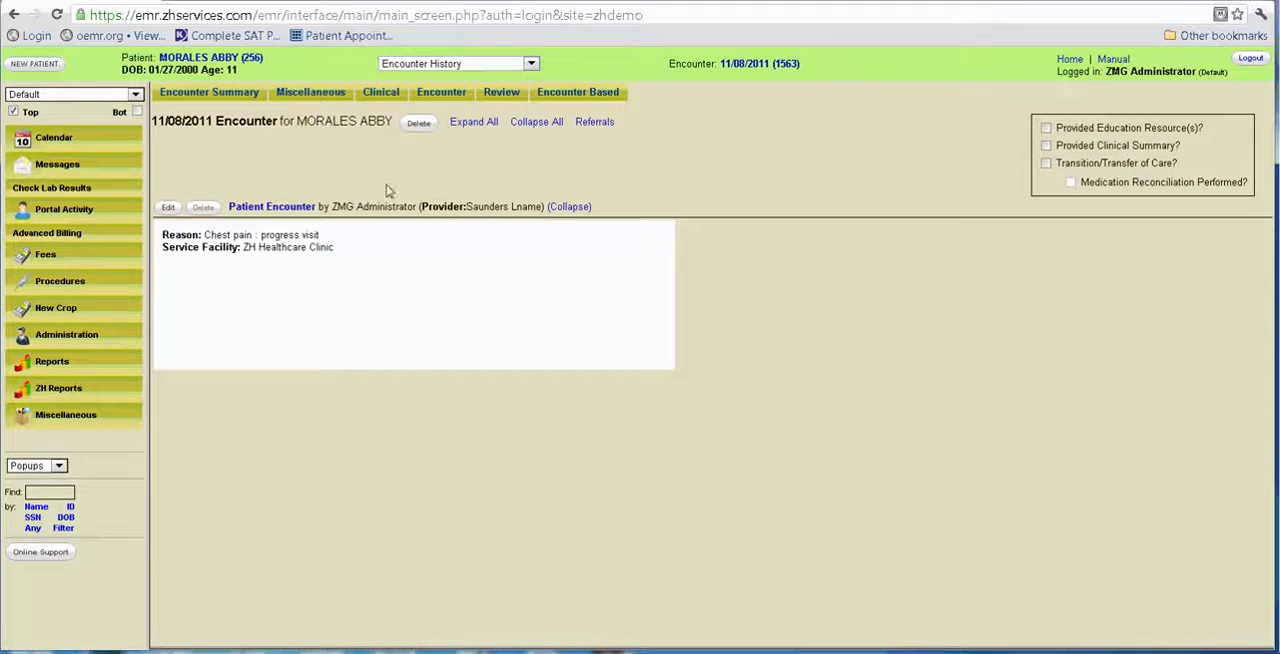
Add a SOAP NEW form to the 11/08/2011 encounter and fill it from the 2011-05-04 note.
left_click(385, 91)
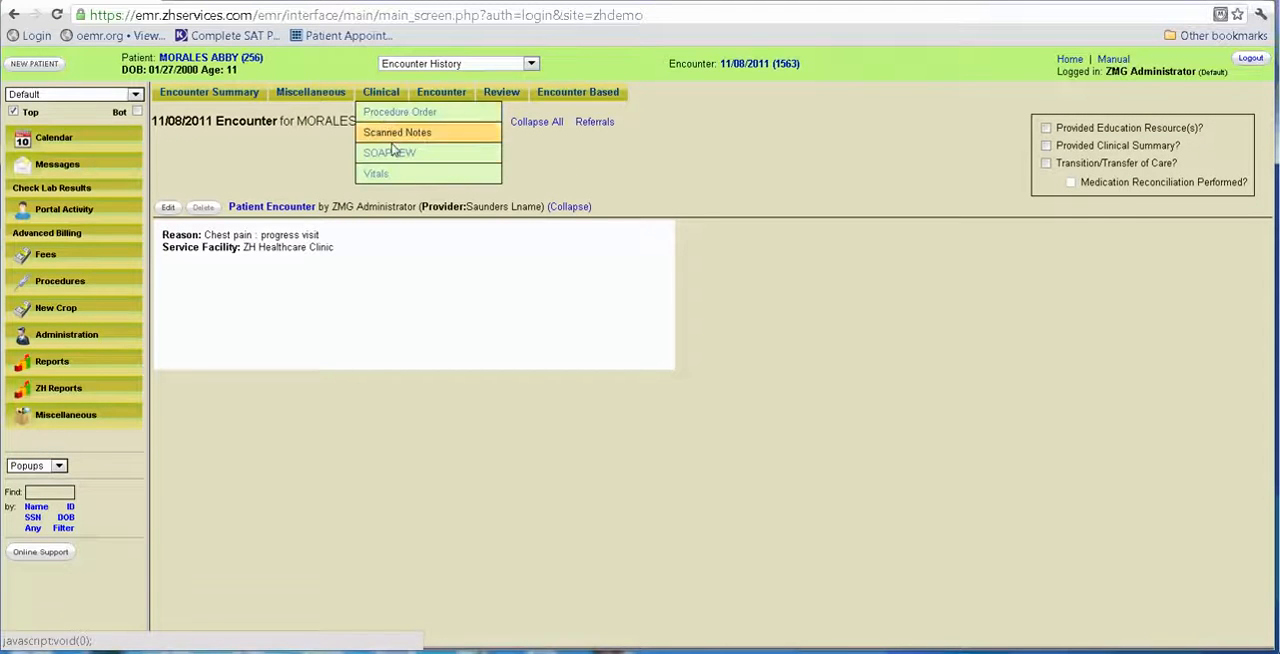
left_click(395, 150)
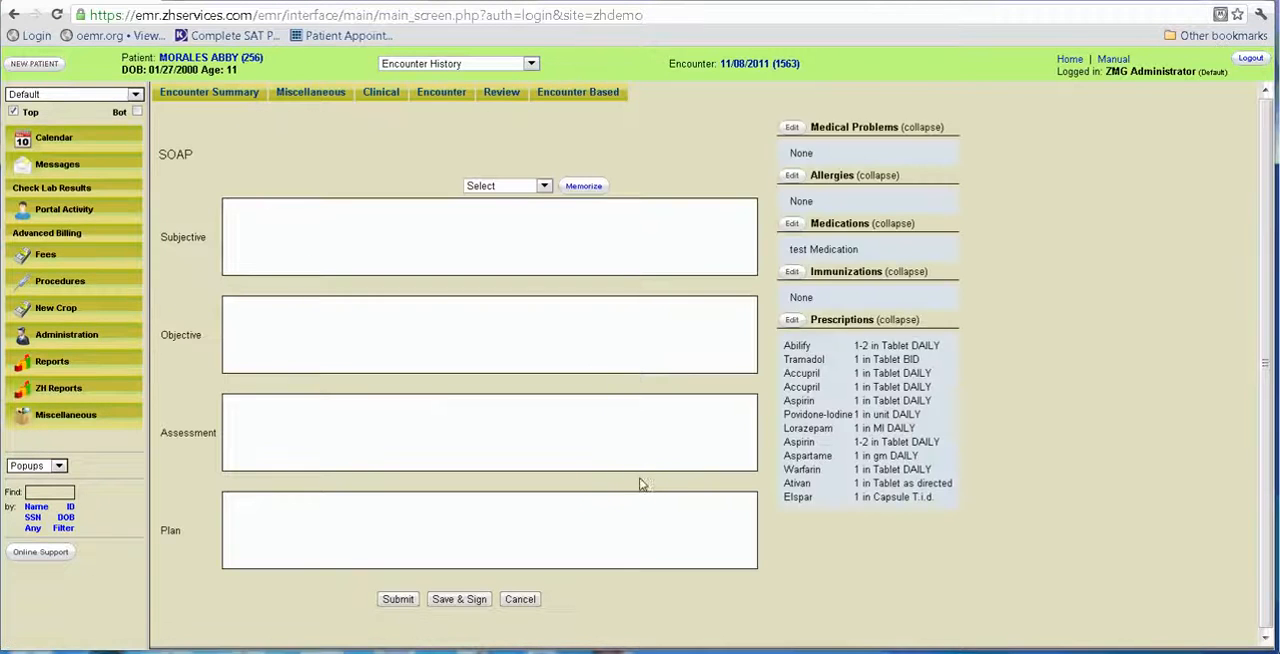
left_click(544, 186)
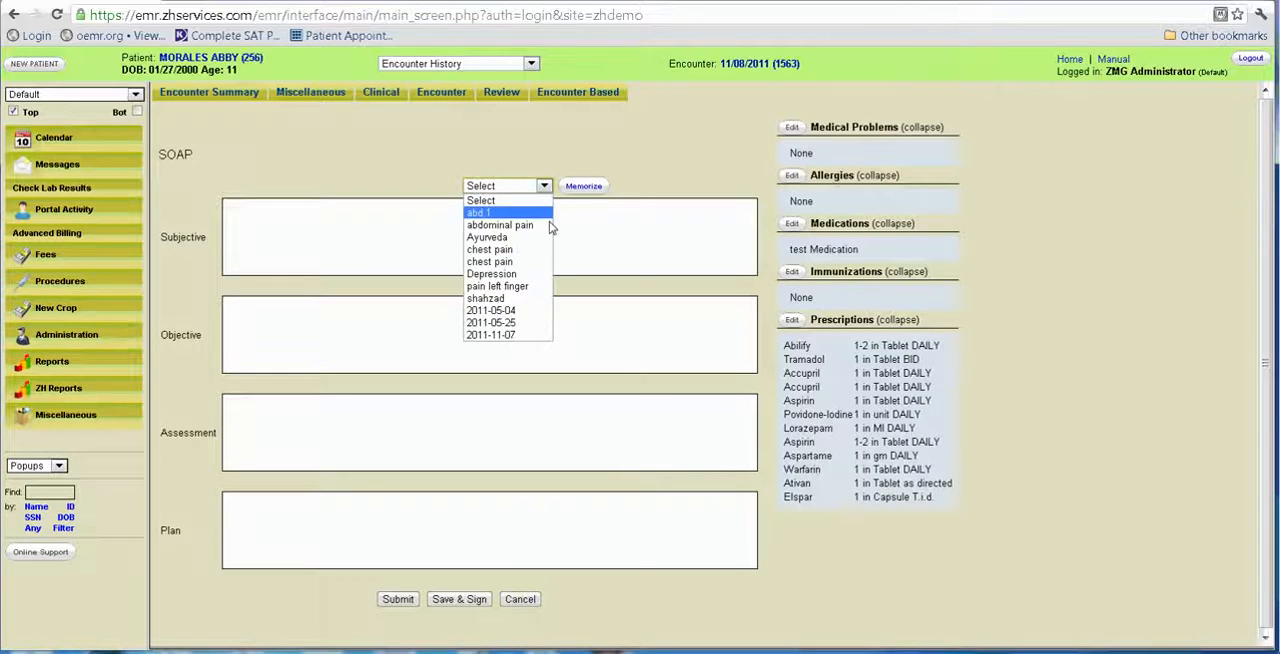
left_click(536, 311)
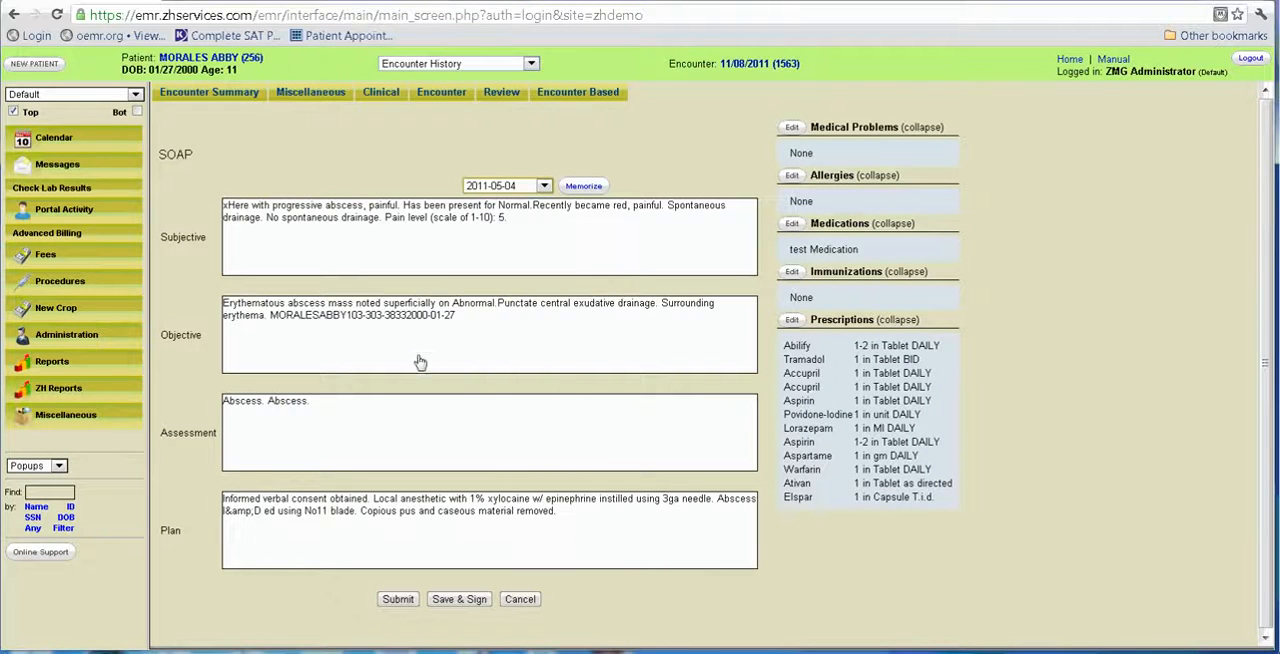
Replace the Assessment text of the SOAP note with "Seeing improvement in his condition".
left_click(439, 420)
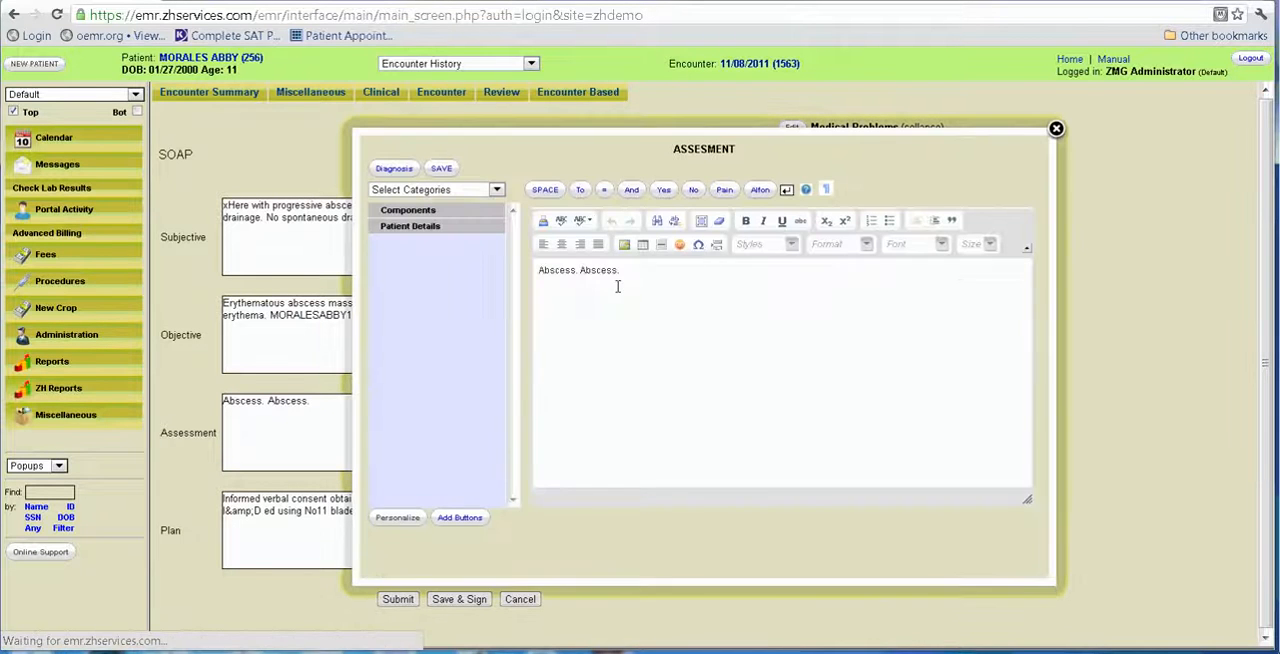
left_click_drag(687, 282, 565, 291)
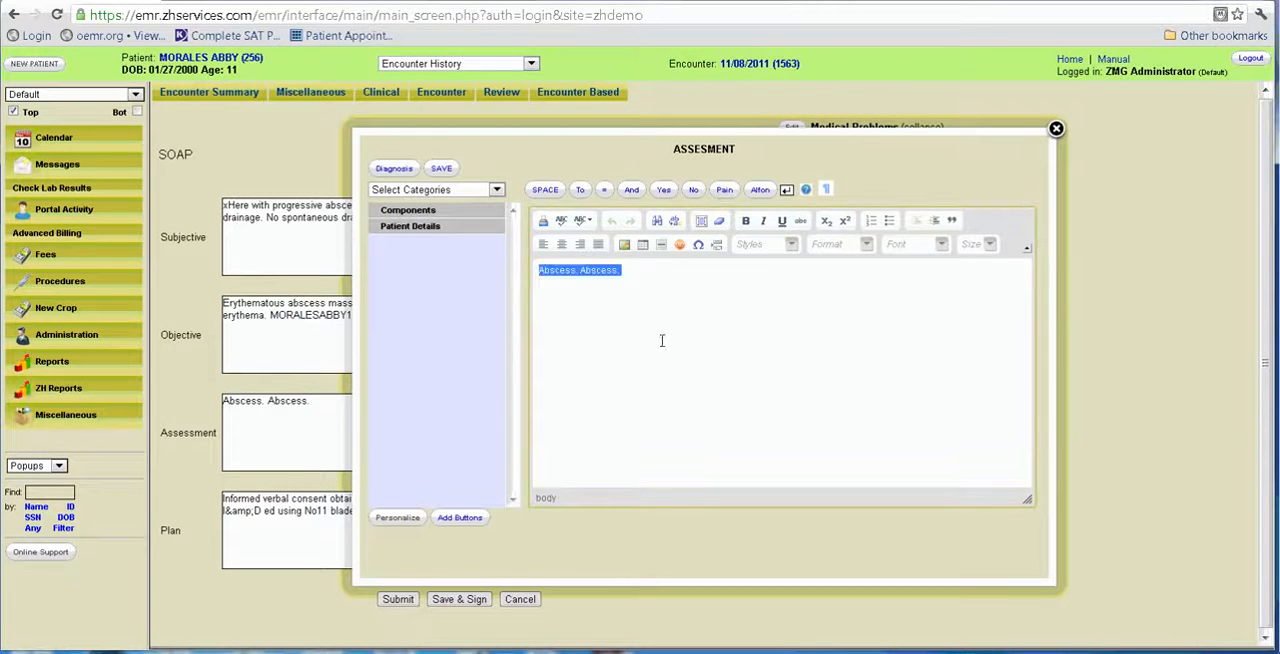
type("Seein")
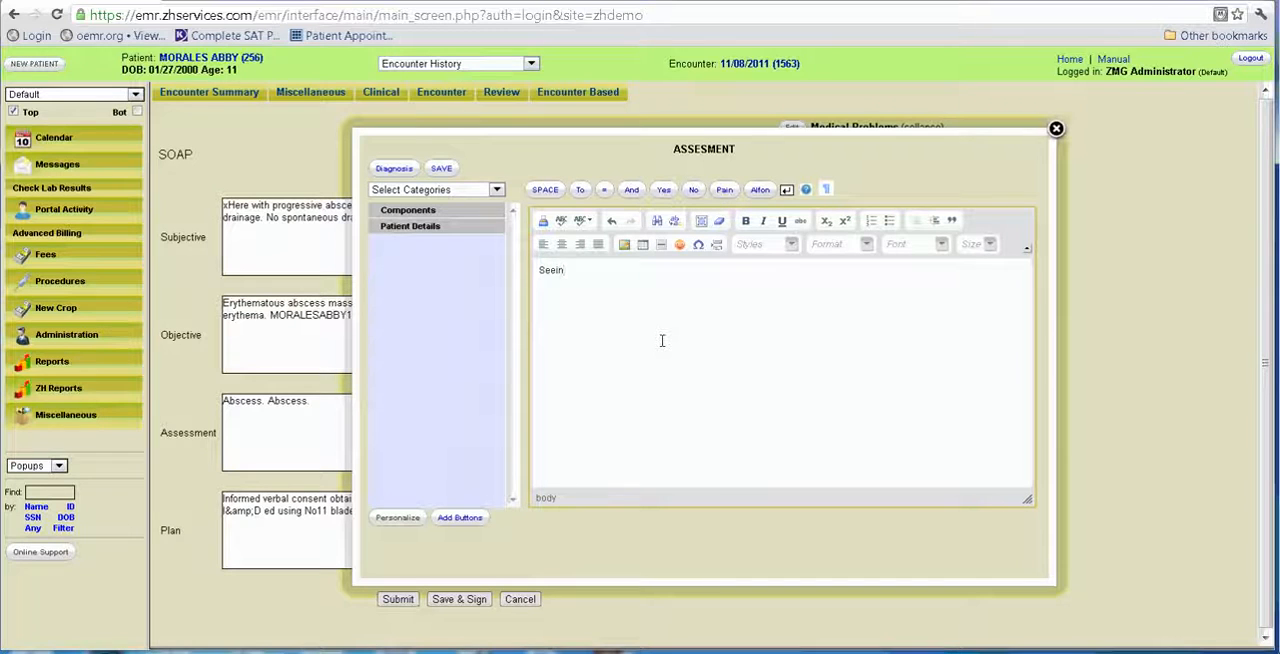
type("g improvement in his")
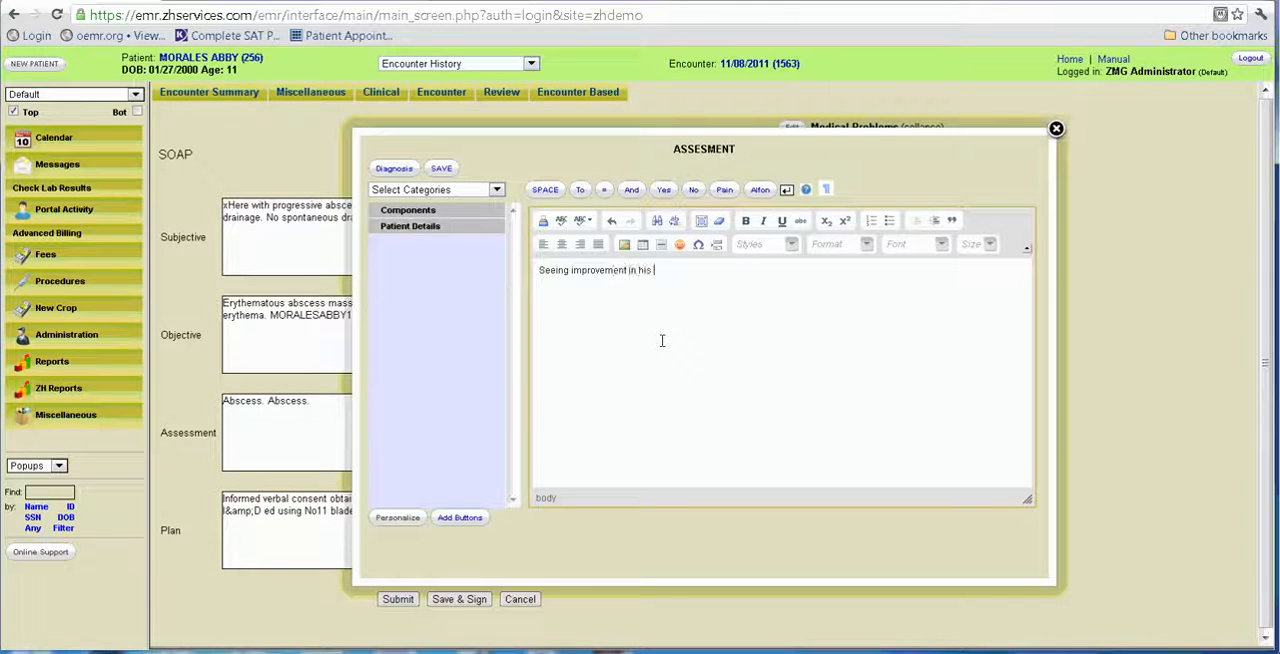
type(" condition")
Add diagnoses 244.9 Unspecified Hypothyroidism and 250.02 DM Uncomp Typ II Uncntrd to the Assessment and save it.
left_click(391, 168)
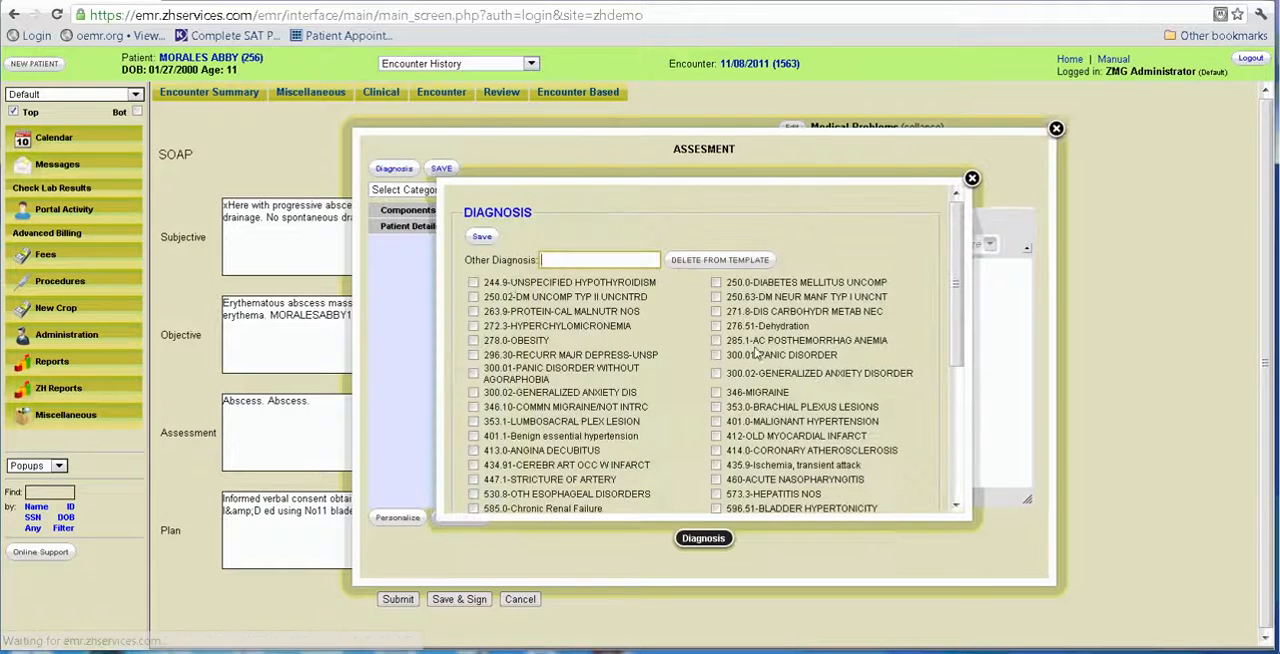
left_click(474, 283)
left_click(474, 297)
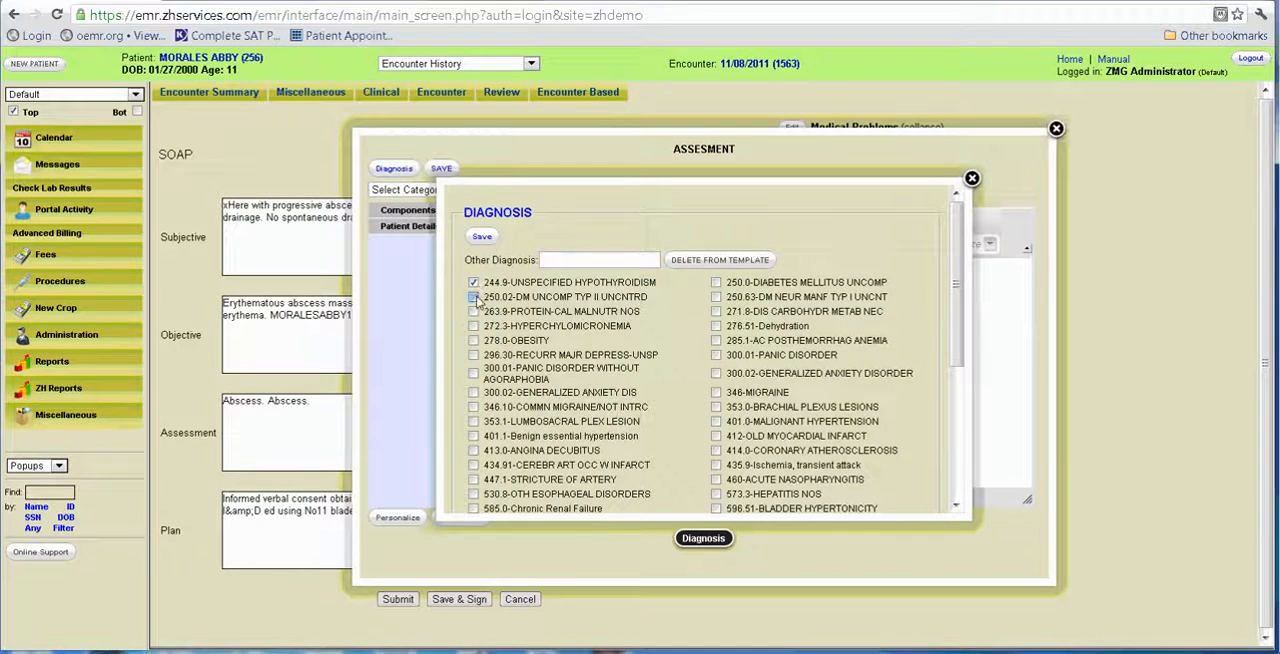
left_click(482, 237)
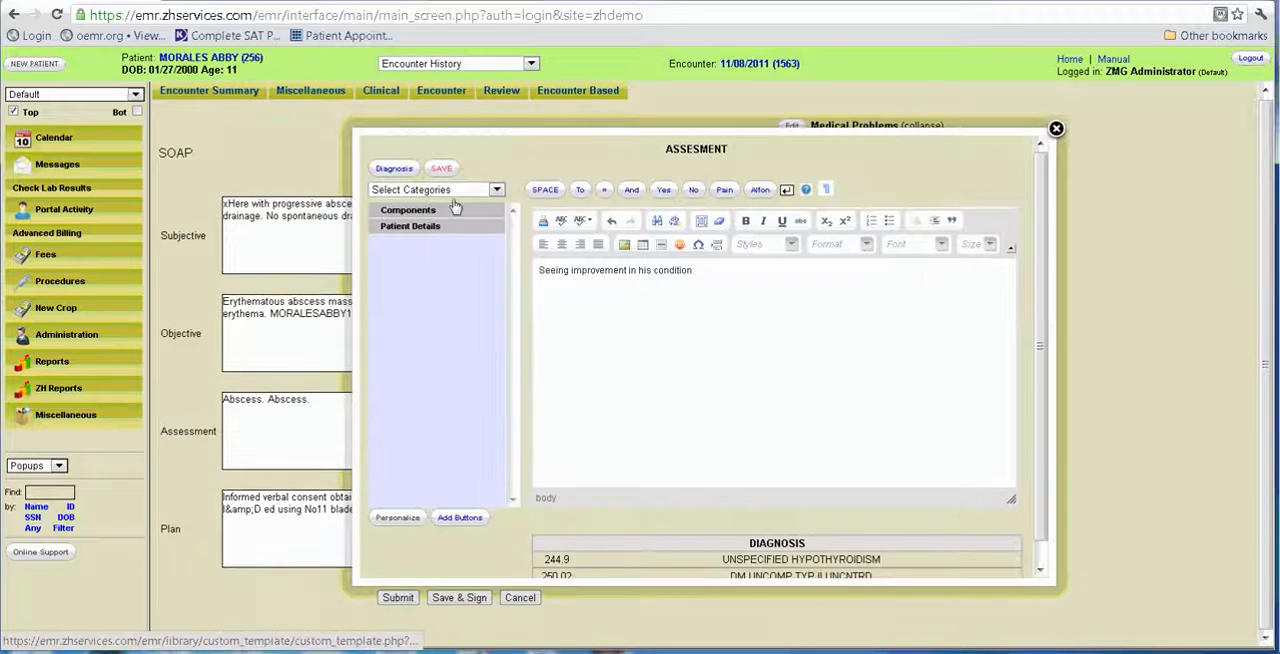
left_click(441, 168)
Append "Lab tests are all normal" and CPT code 90801 to the Plan, save it and submit the SOAP note.
left_click(427, 544)
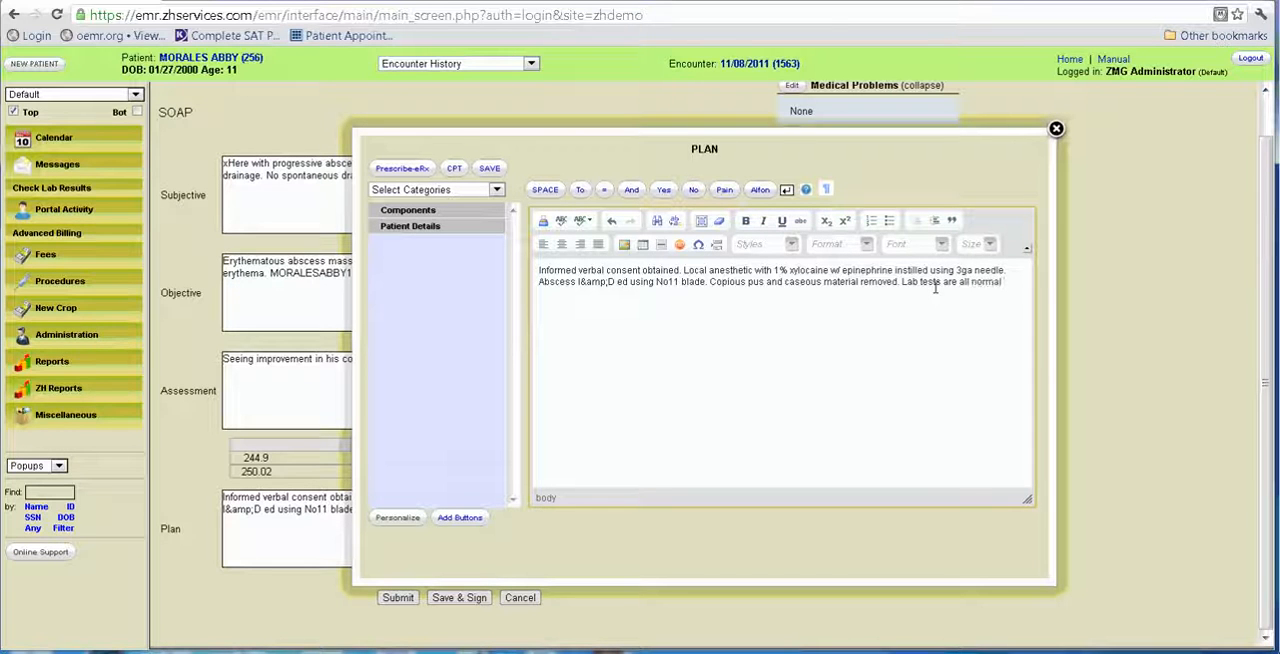
left_click(453, 172)
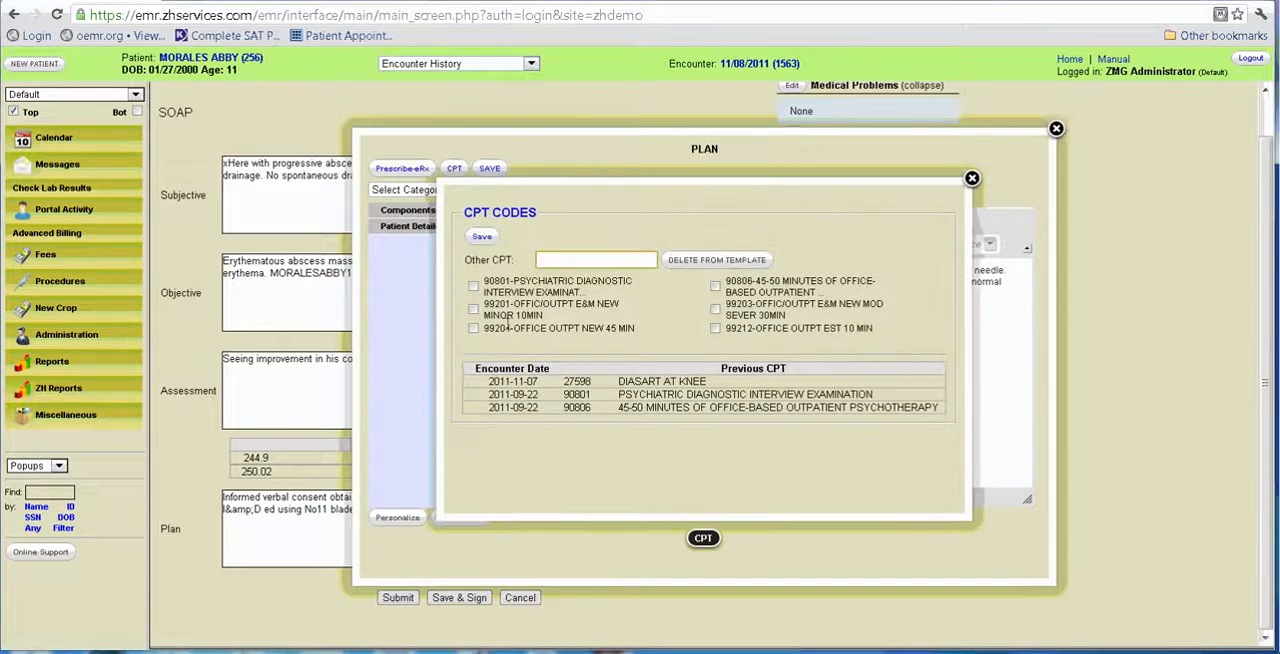
left_click(474, 287)
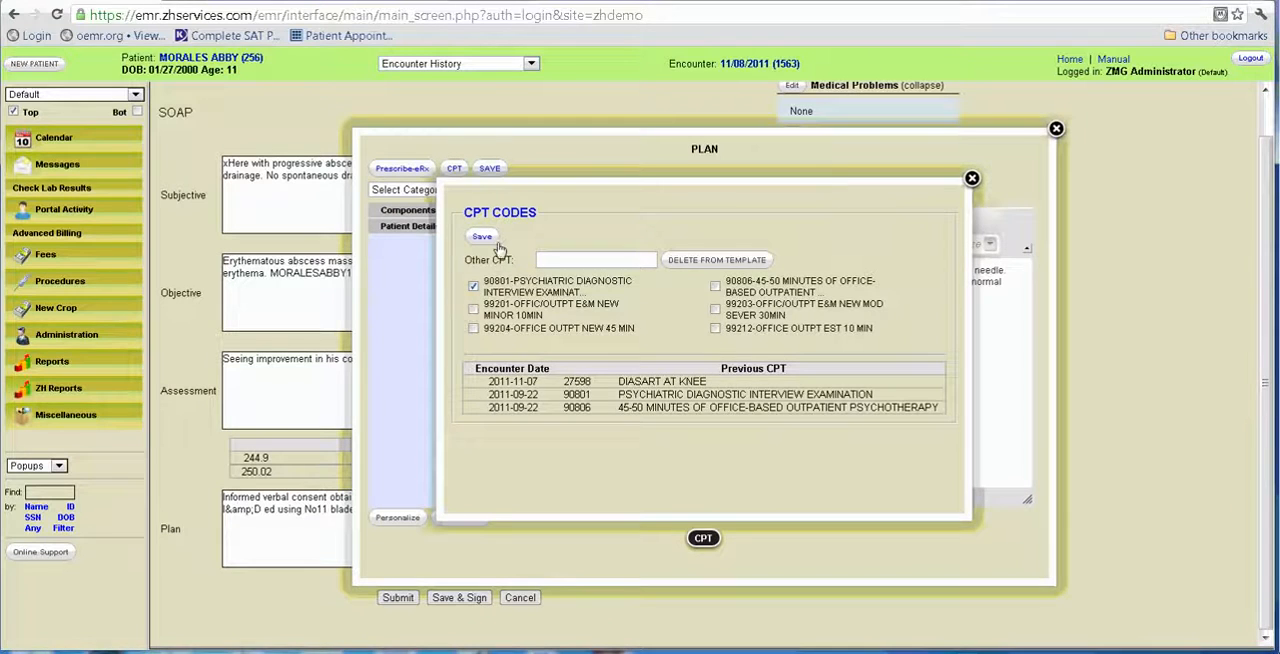
left_click(487, 238)
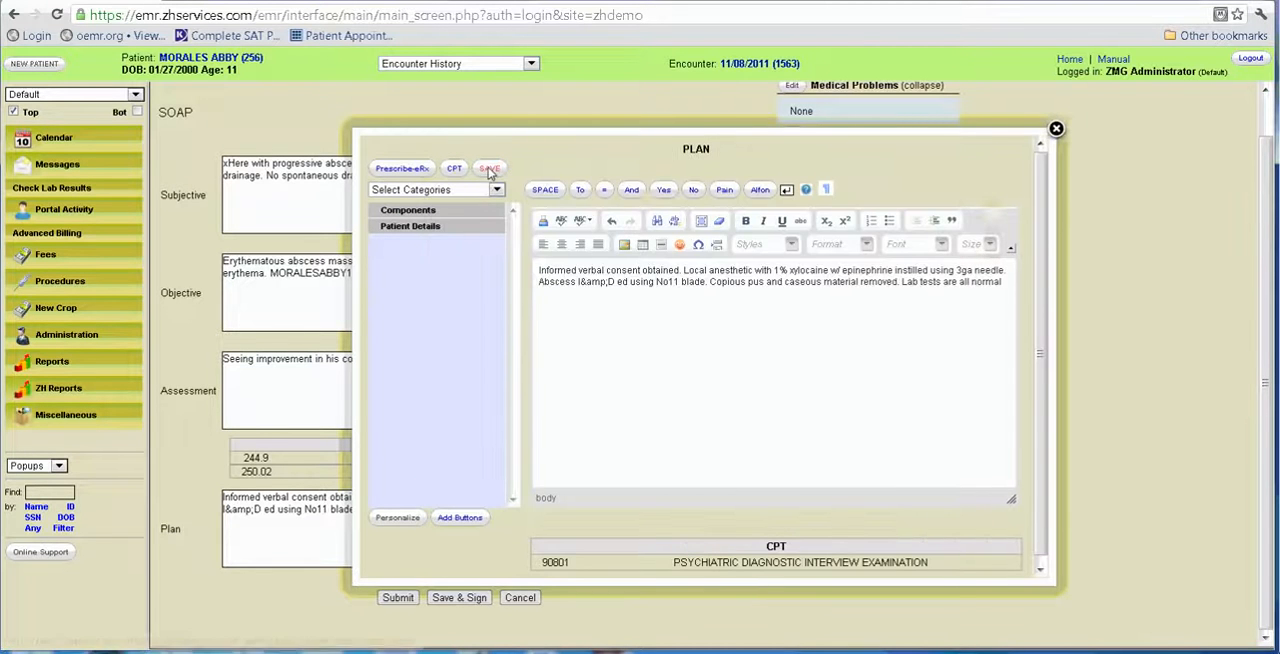
left_click(489, 169)
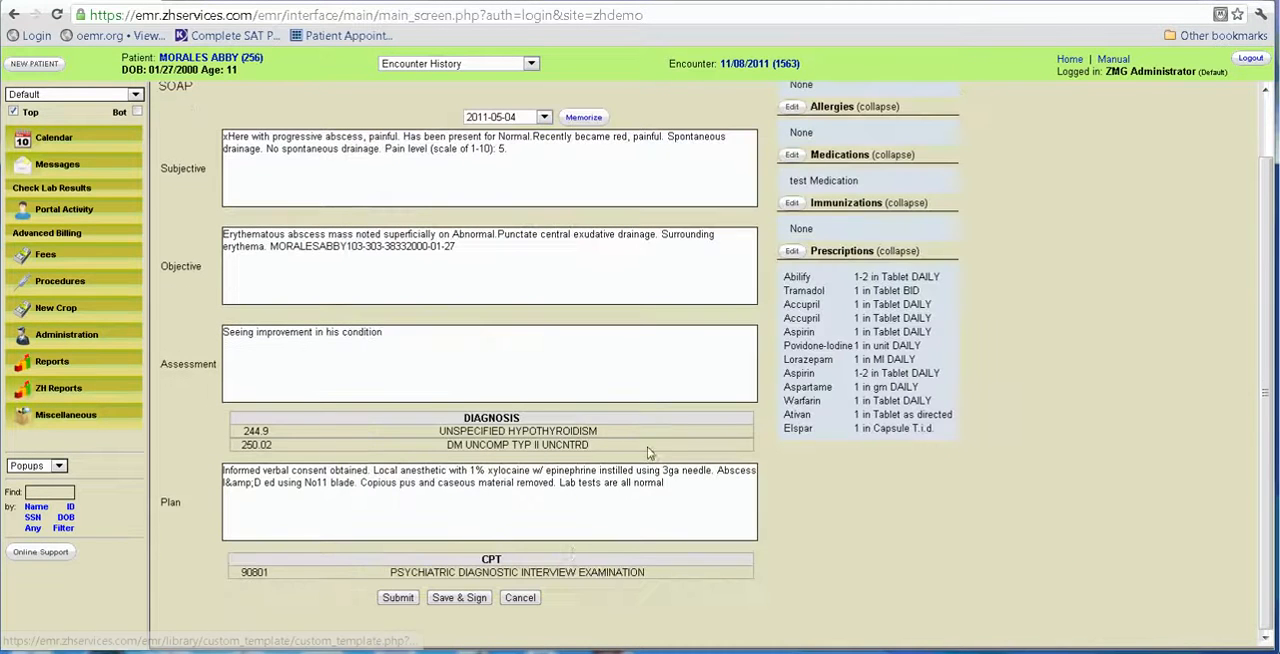
left_click(405, 597)
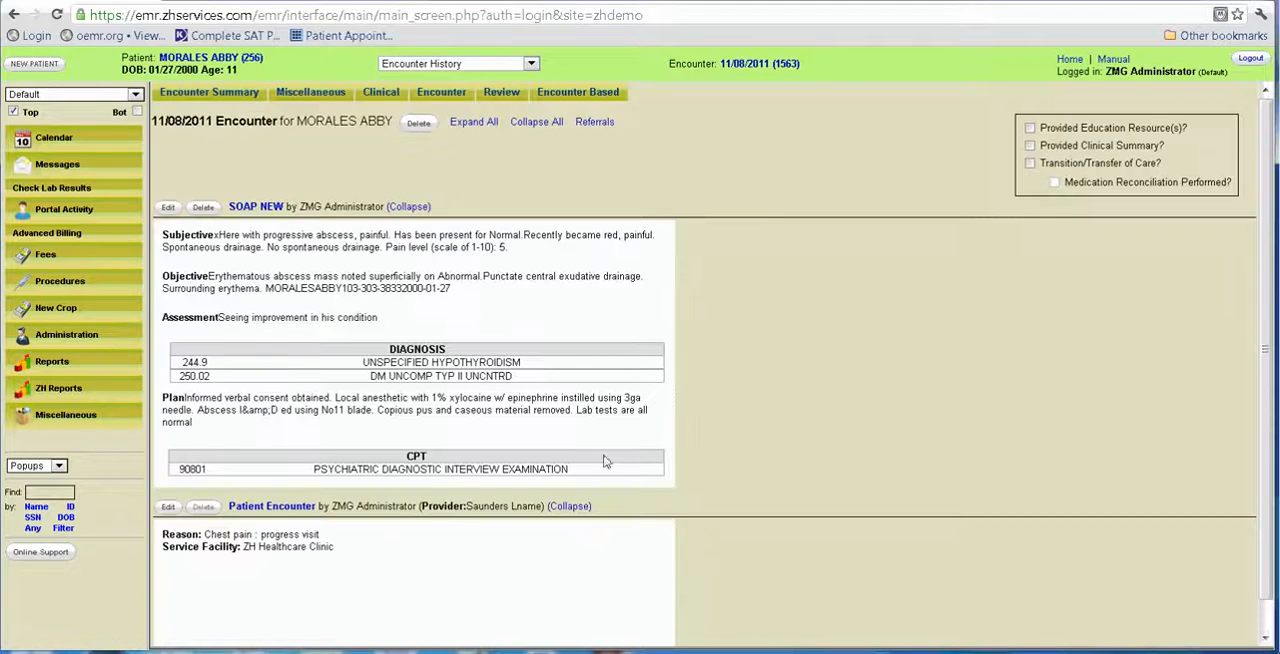
Create a referral from the 11/08/2011 encounter and address it to the same provider as the encounter.
left_click(594, 123)
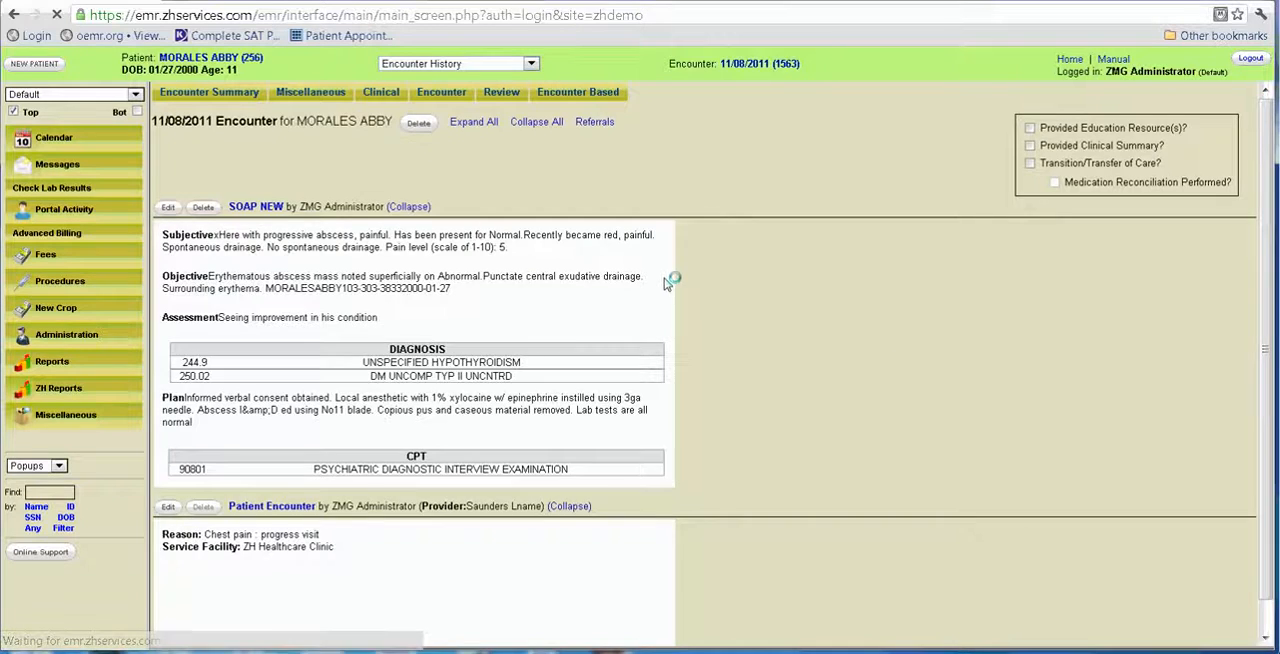
left_click(257, 146)
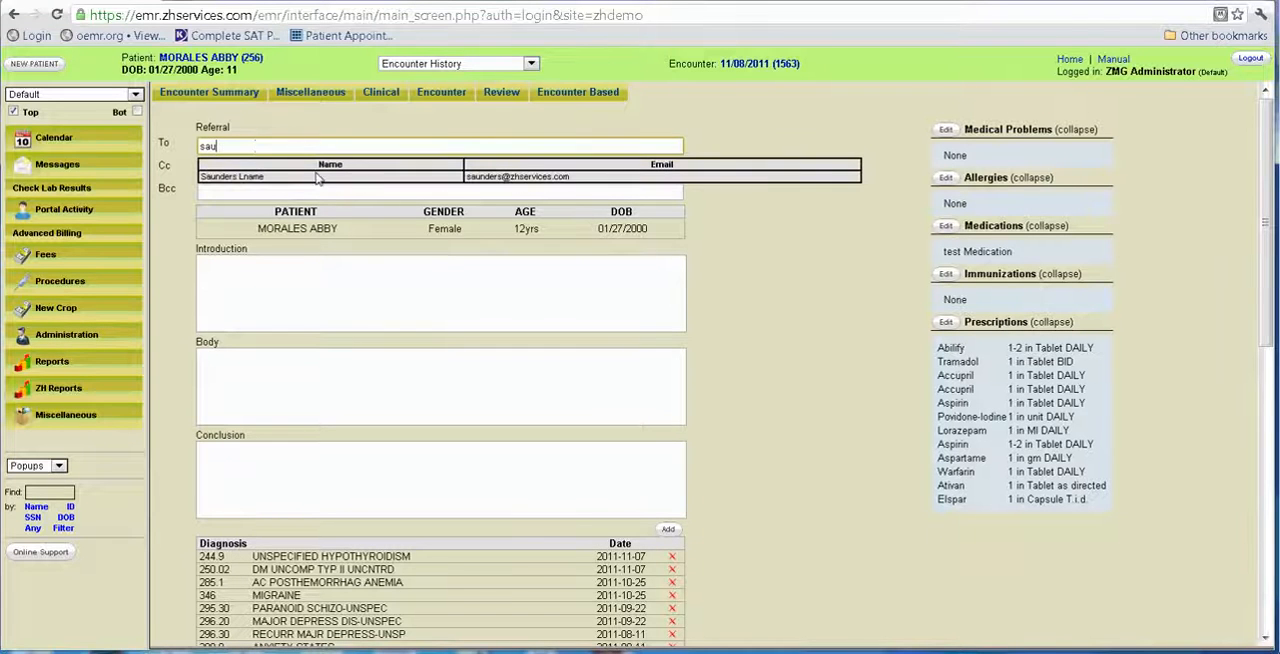
left_click(246, 178)
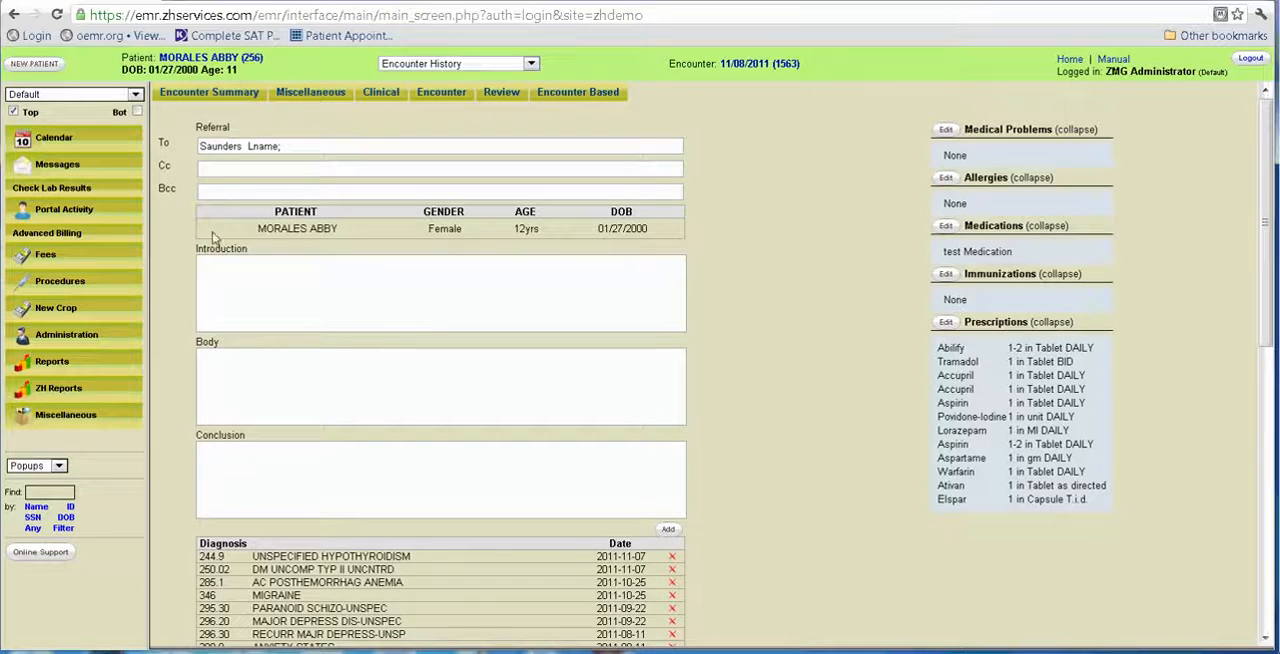
Fill the referral's Introduction with the intro component "THis is a standard refereall" and save it.
left_click(271, 280)
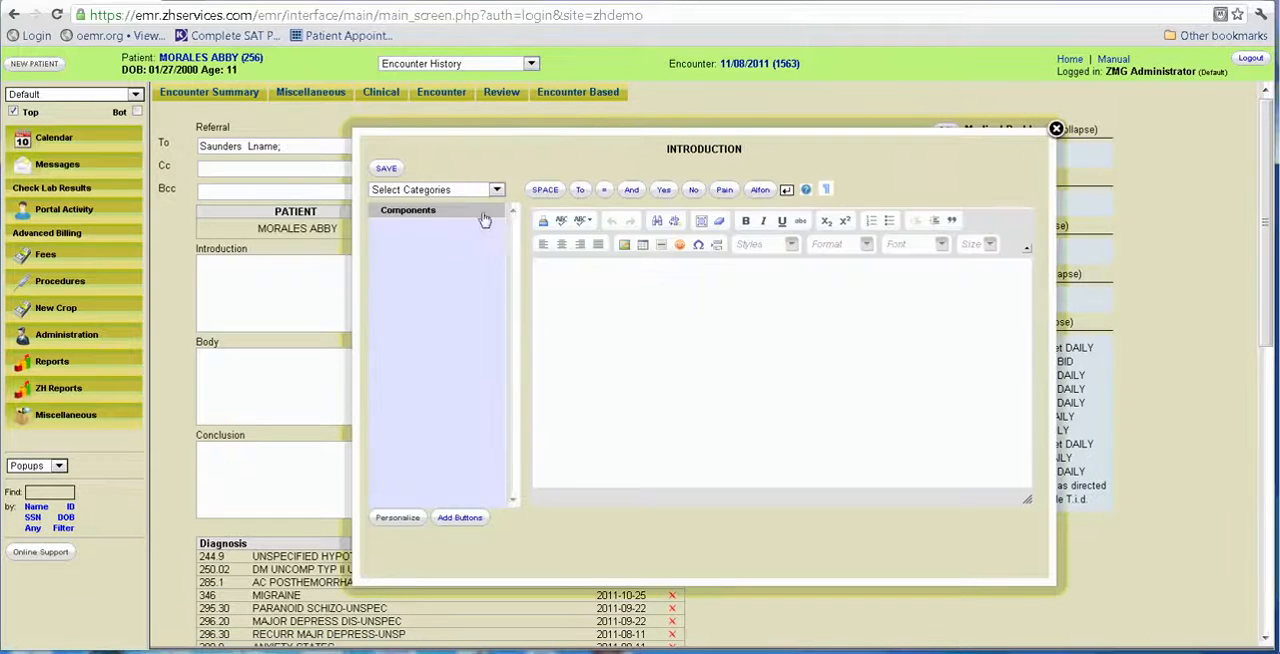
left_click(496, 189)
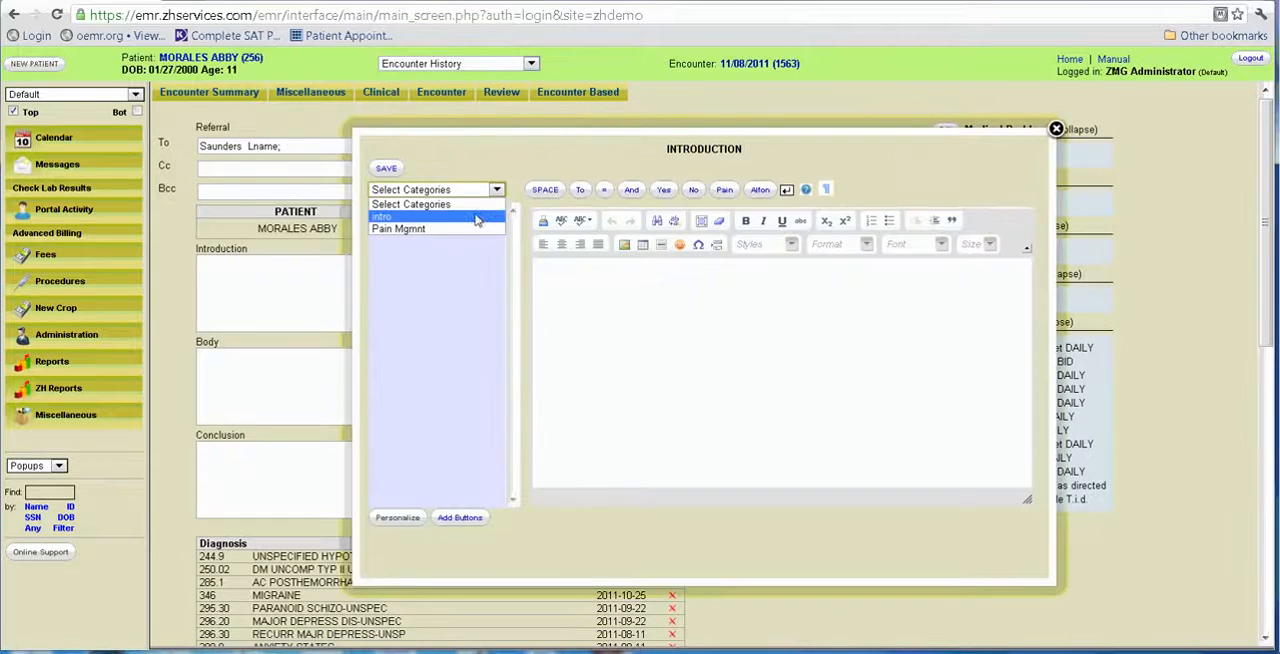
left_click(470, 210)
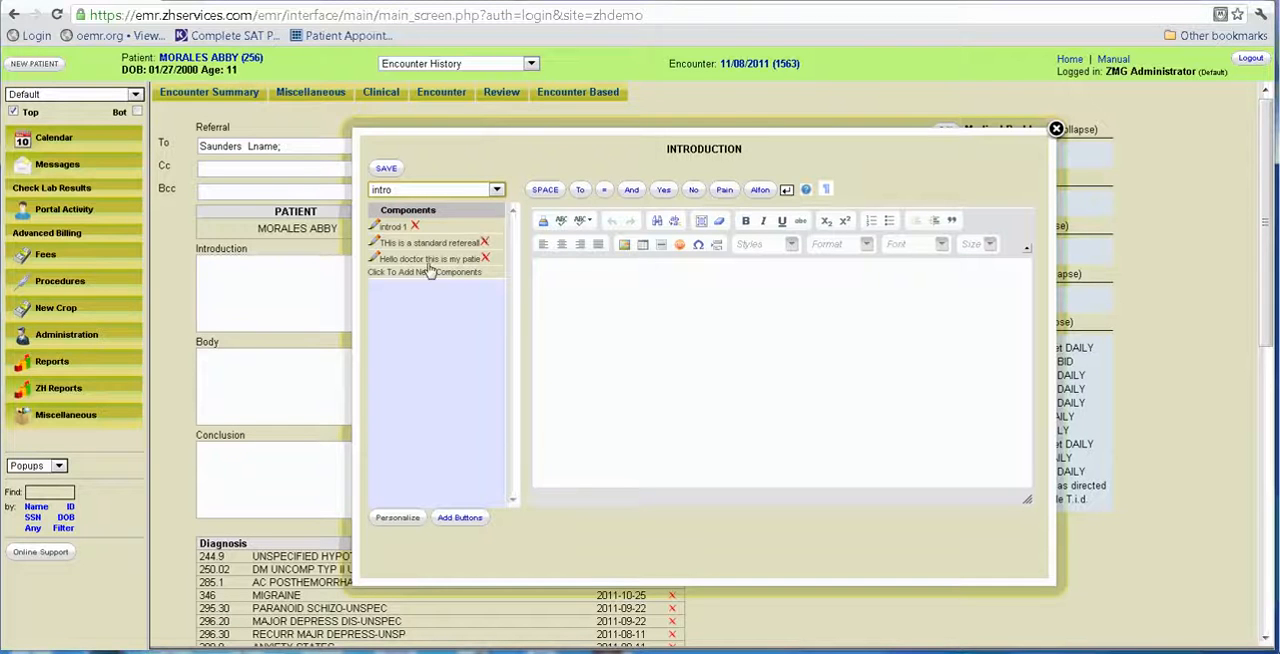
left_click(430, 245)
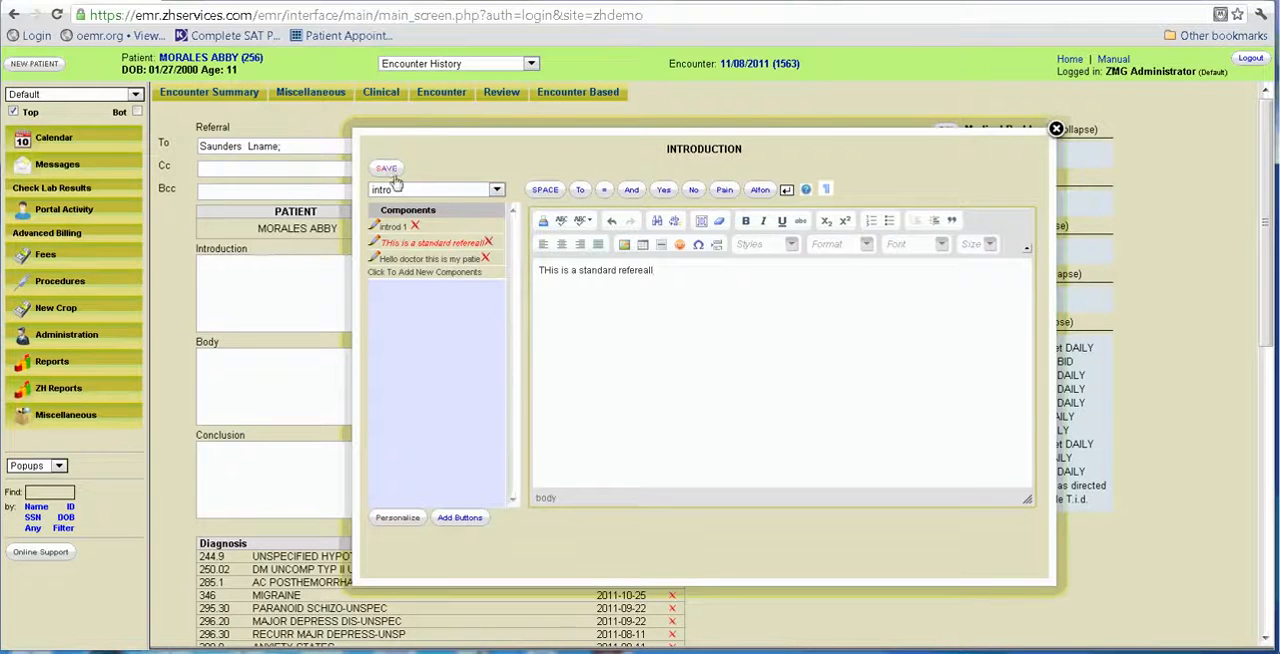
left_click(386, 168)
Fill the referral's Body with the body component "I have evaluated the patient and the findings are attached." and save it.
left_click(334, 358)
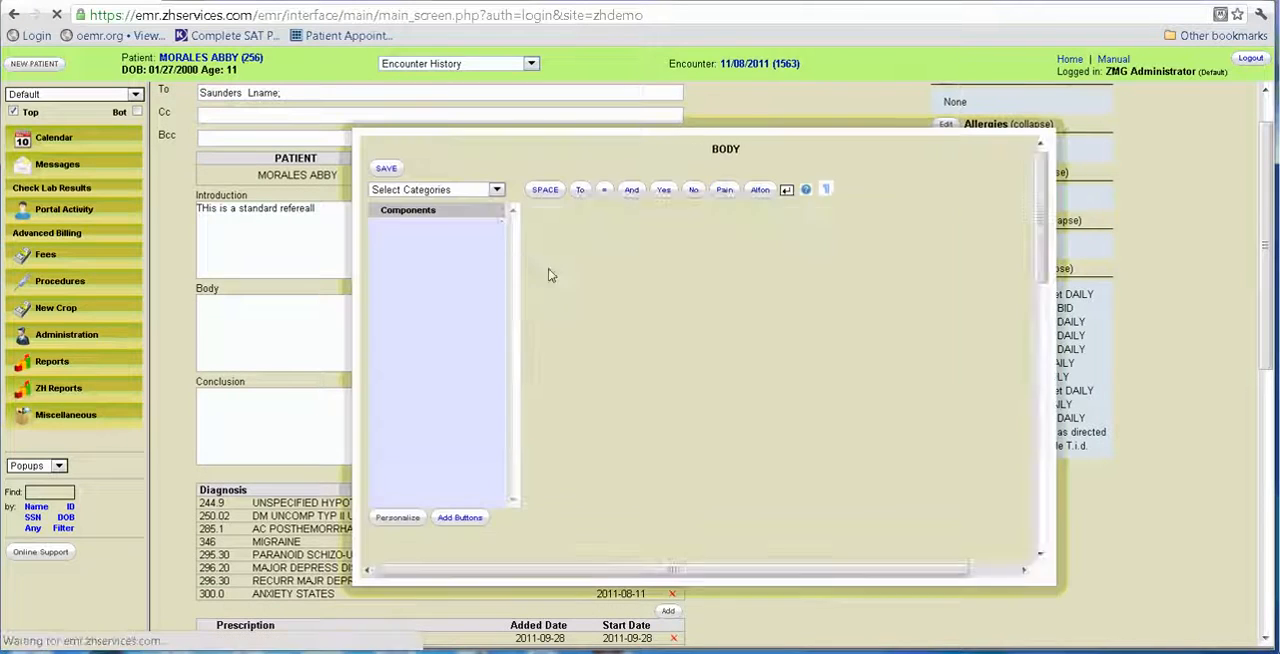
left_click(496, 189)
left_click(476, 217)
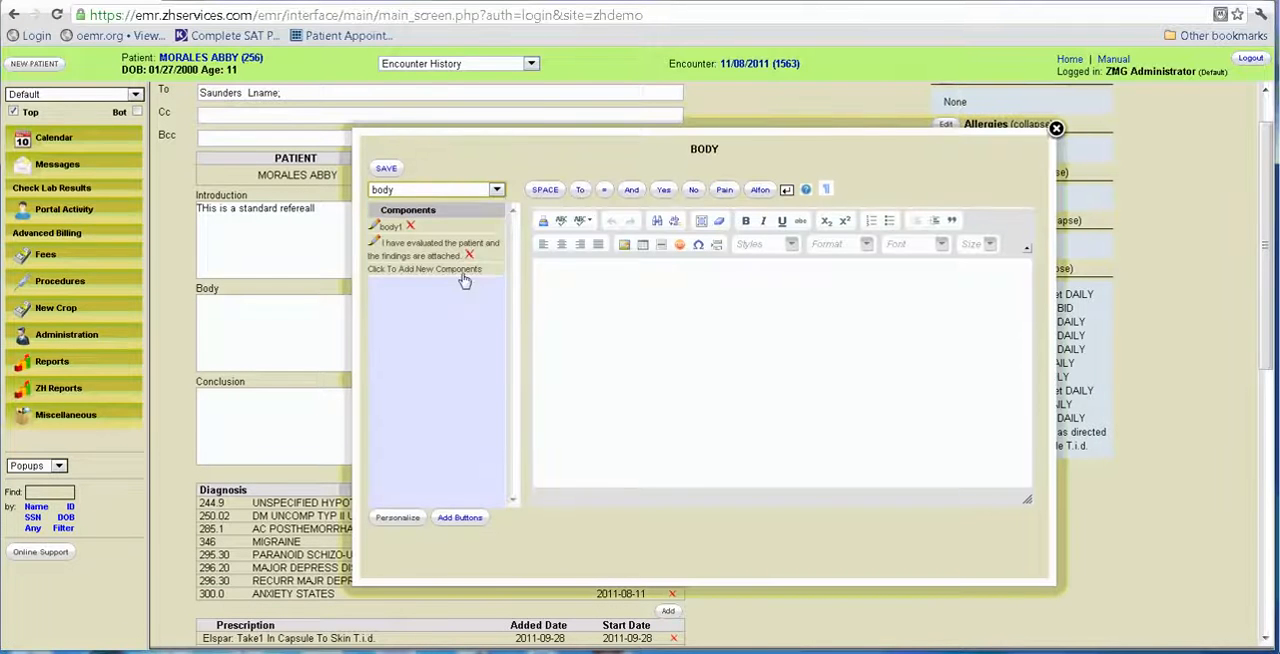
left_click(420, 257)
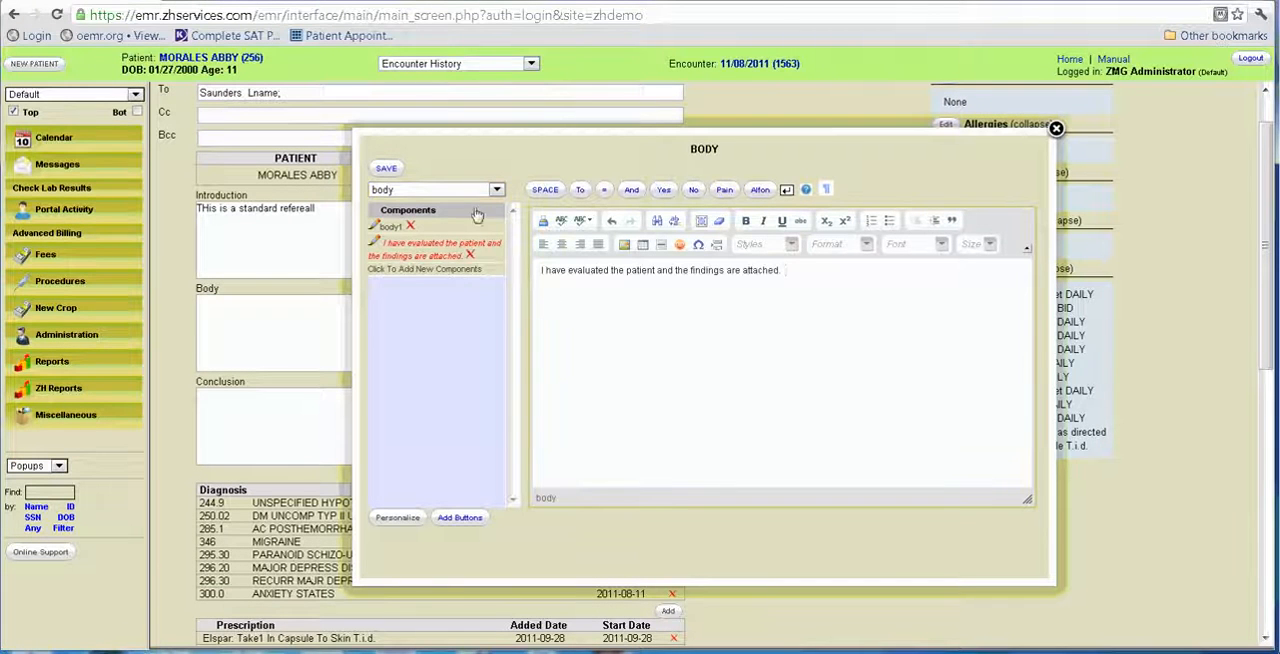
left_click(387, 168)
Fill the referral's Conclusion with the concl component "Please revert to me for any clarifications: Thank you for the referral." and save it.
left_click(374, 362)
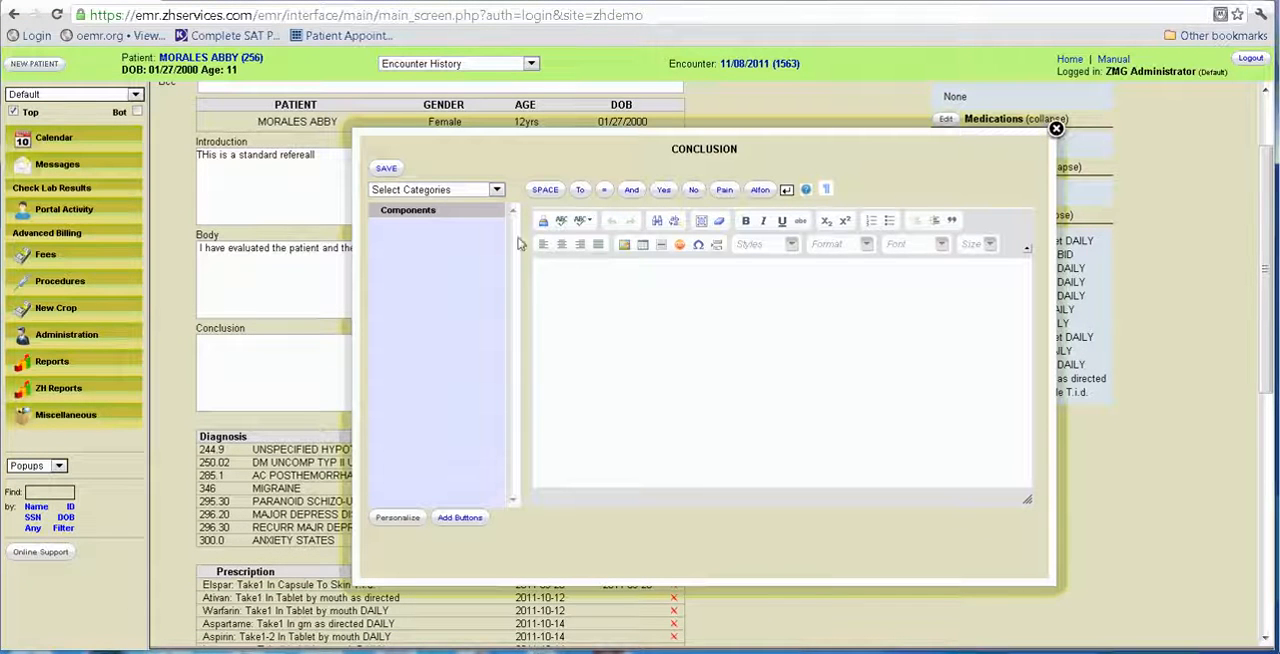
left_click(499, 193)
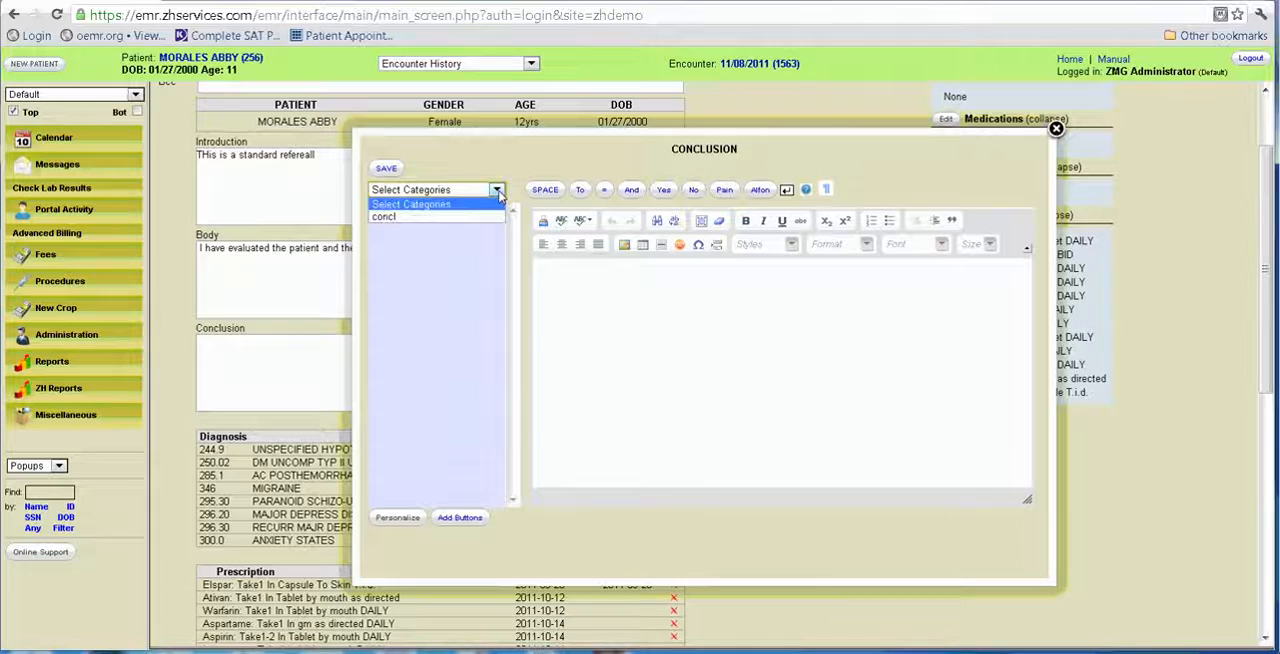
left_click(449, 222)
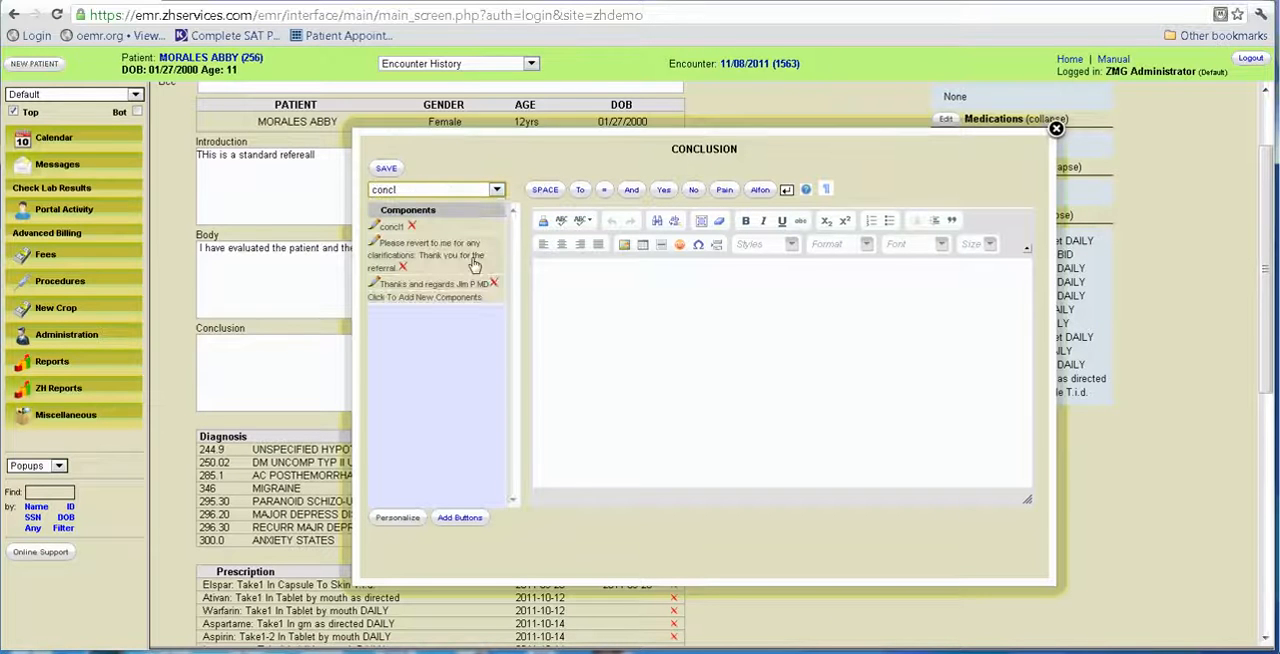
left_click(475, 255)
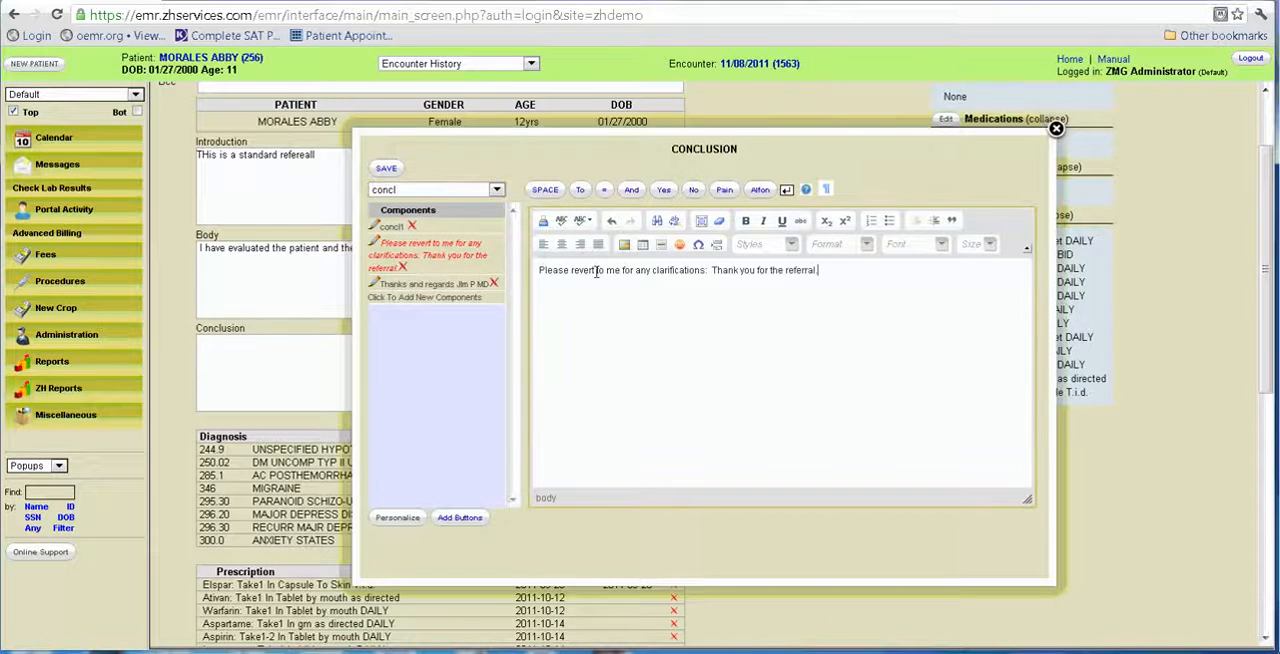
left_click(386, 168)
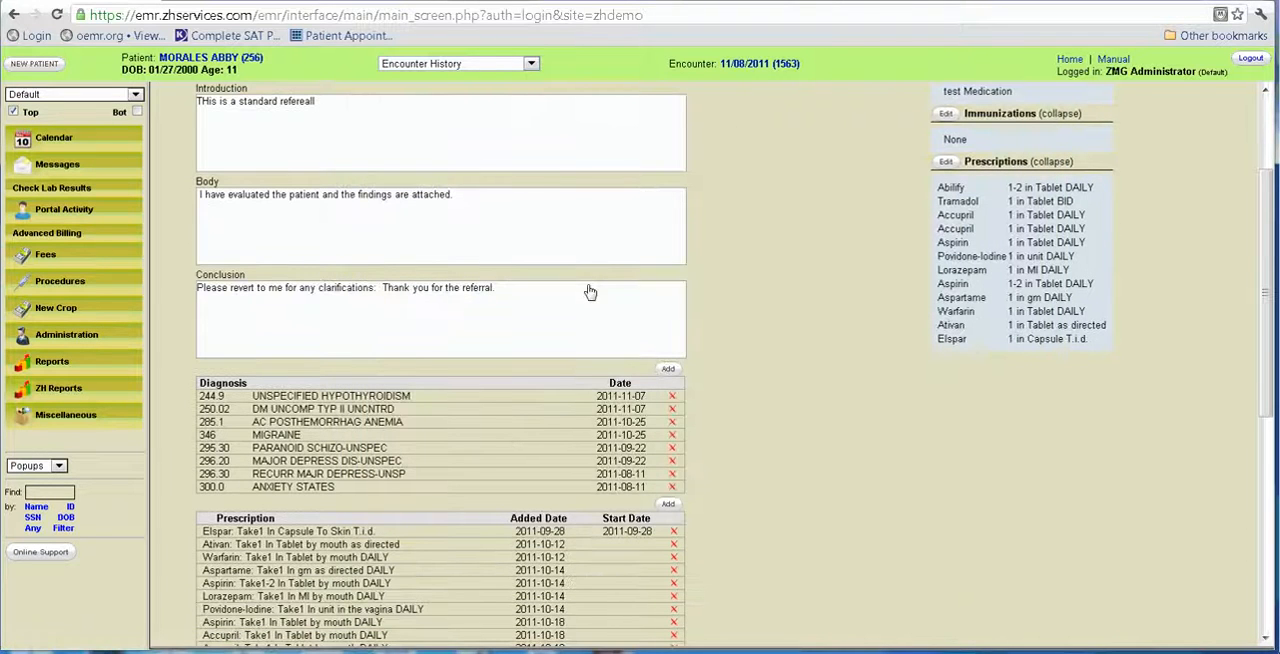
Attach the SOAP NEW (2011-11-08) form and test Medication to the referral and generate its PDF for review.
scroll(791, 428, "down", 5)
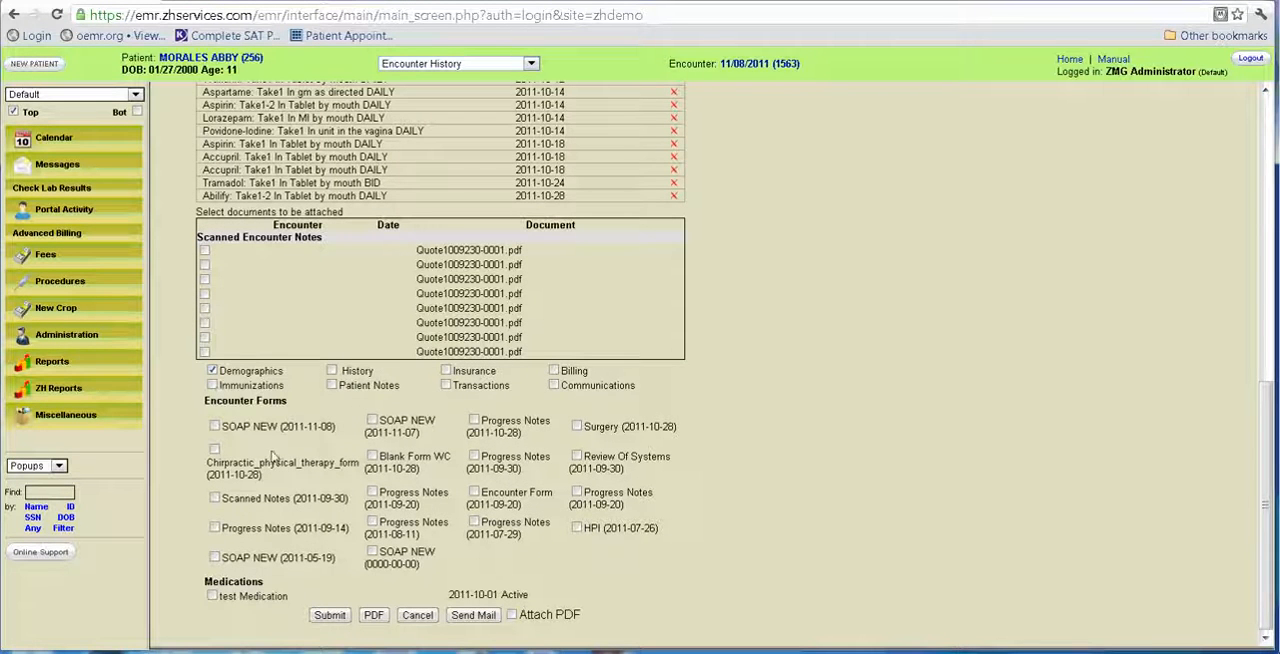
left_click(214, 427)
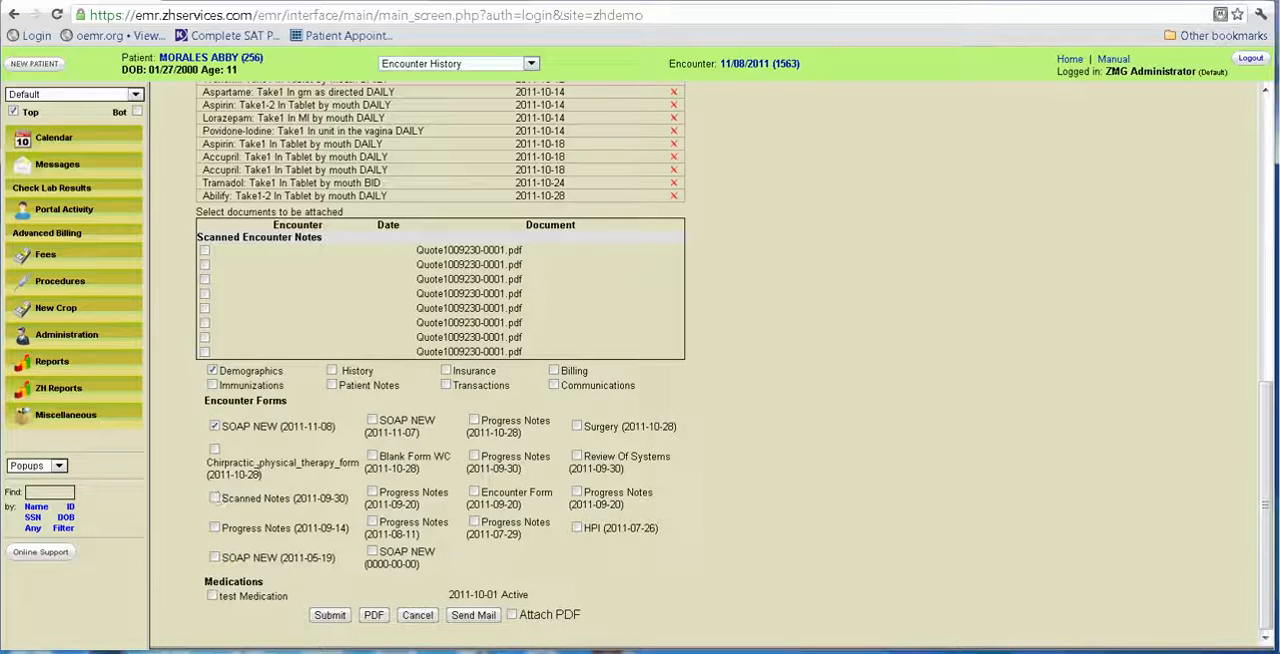
left_click(213, 597)
left_click(372, 616)
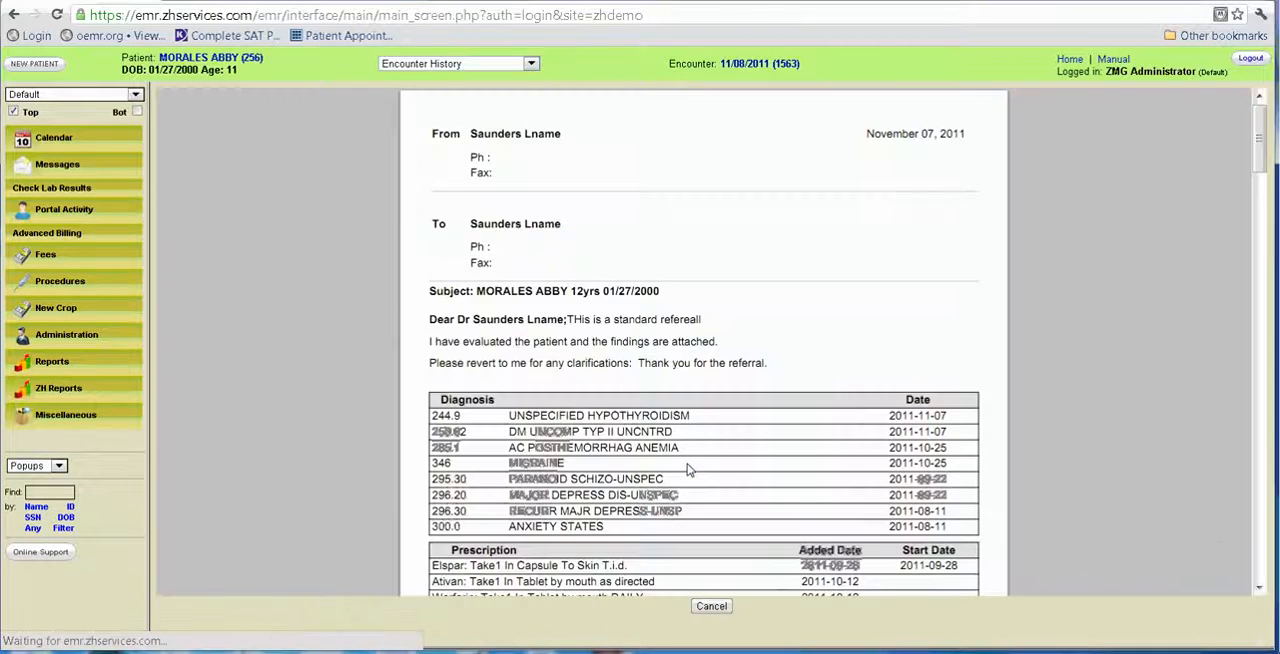
scroll(760, 363, "down", 10)
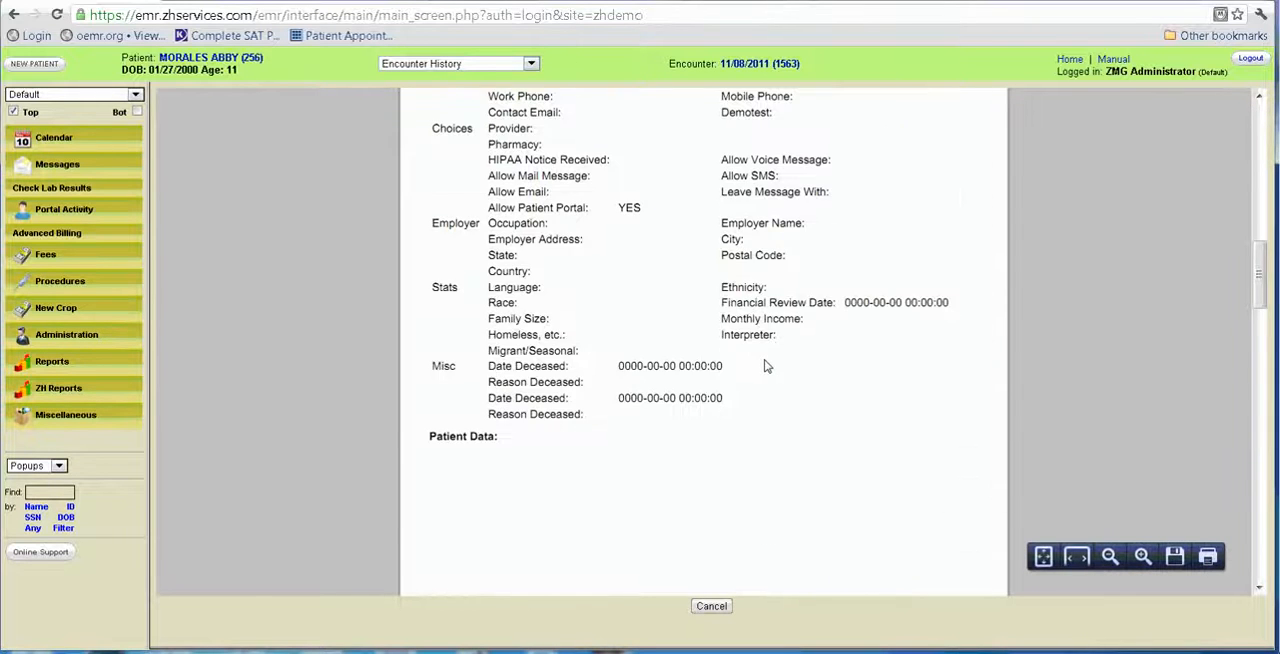
scroll(765, 366, "down", 10)
scroll(762, 342, "up", 3)
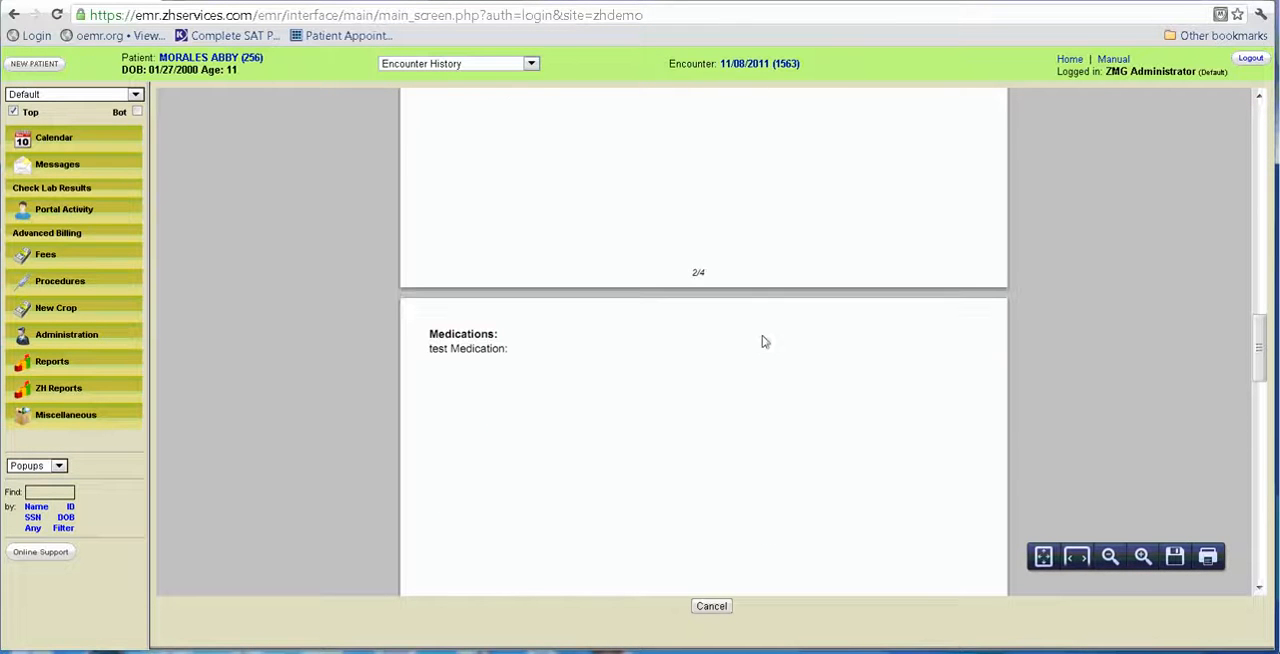
Return to the 11/08/2011 encounter summary, collapse the referral entry and open the encounter's fee sheet.
left_click(757, 64)
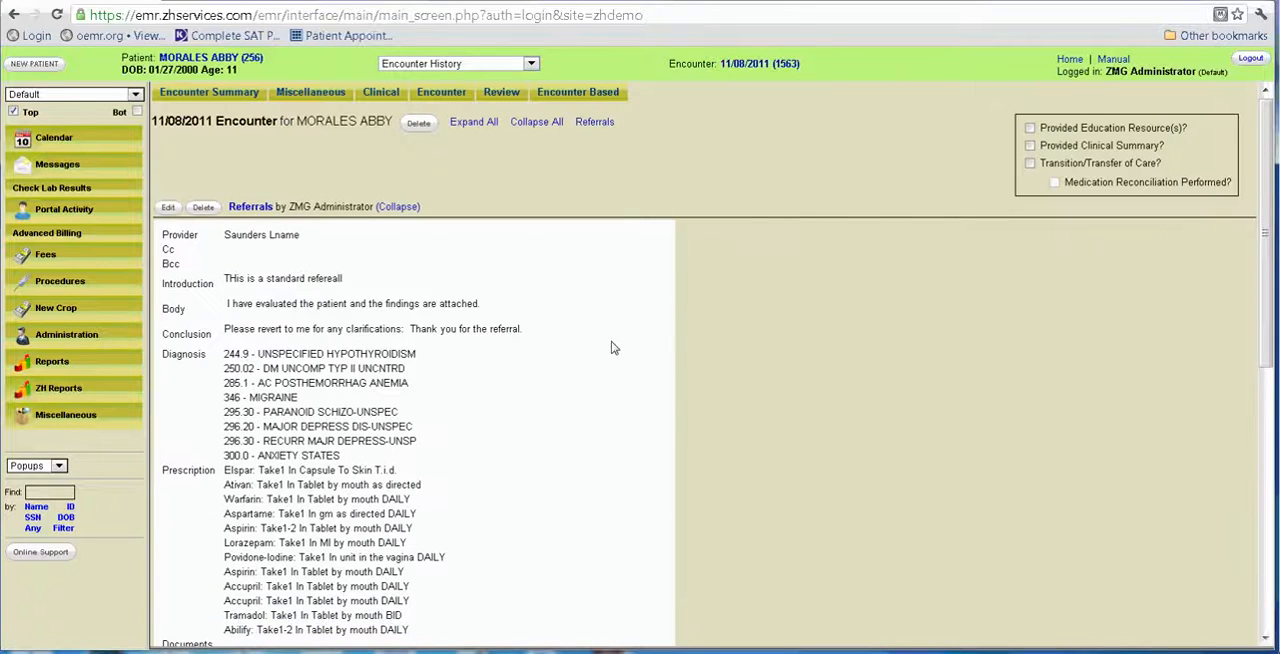
left_click(400, 206)
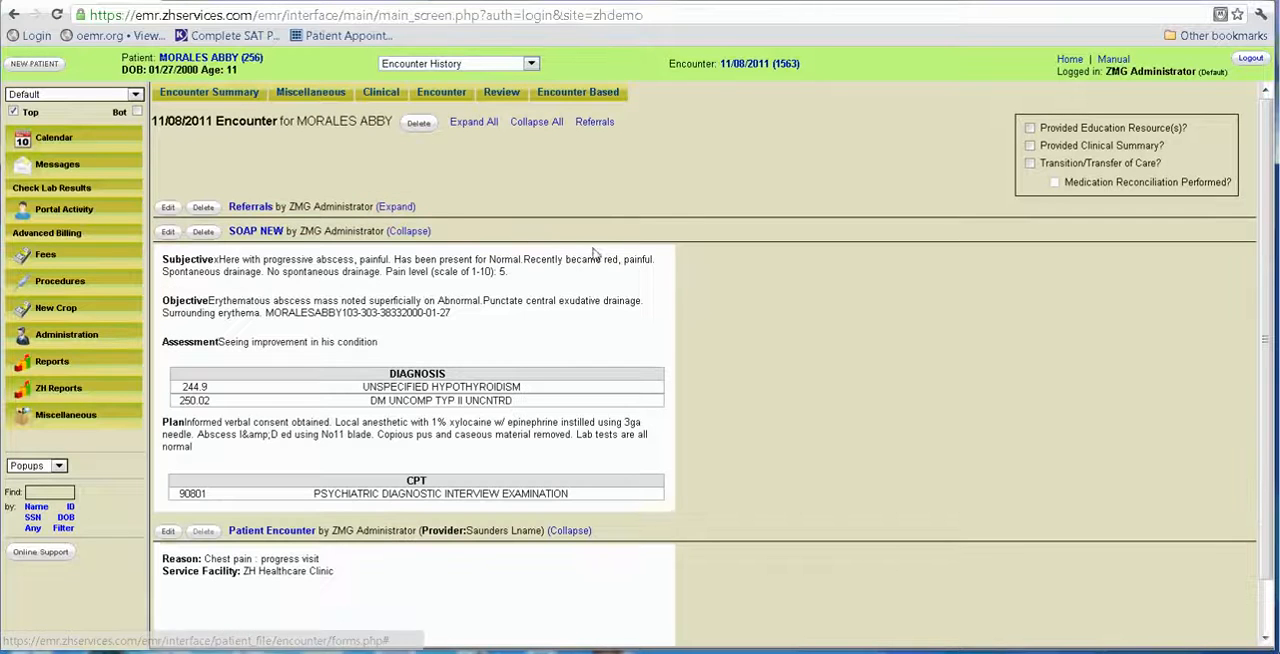
left_click(426, 98)
left_click(368, 95)
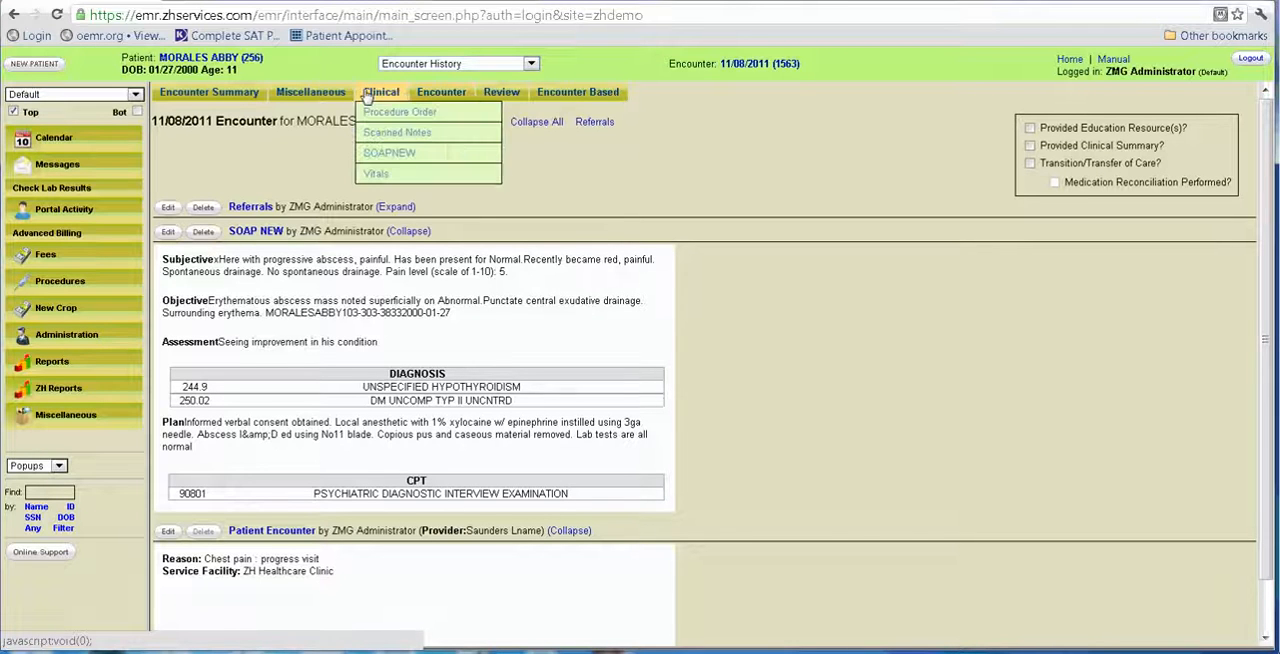
left_click(343, 95)
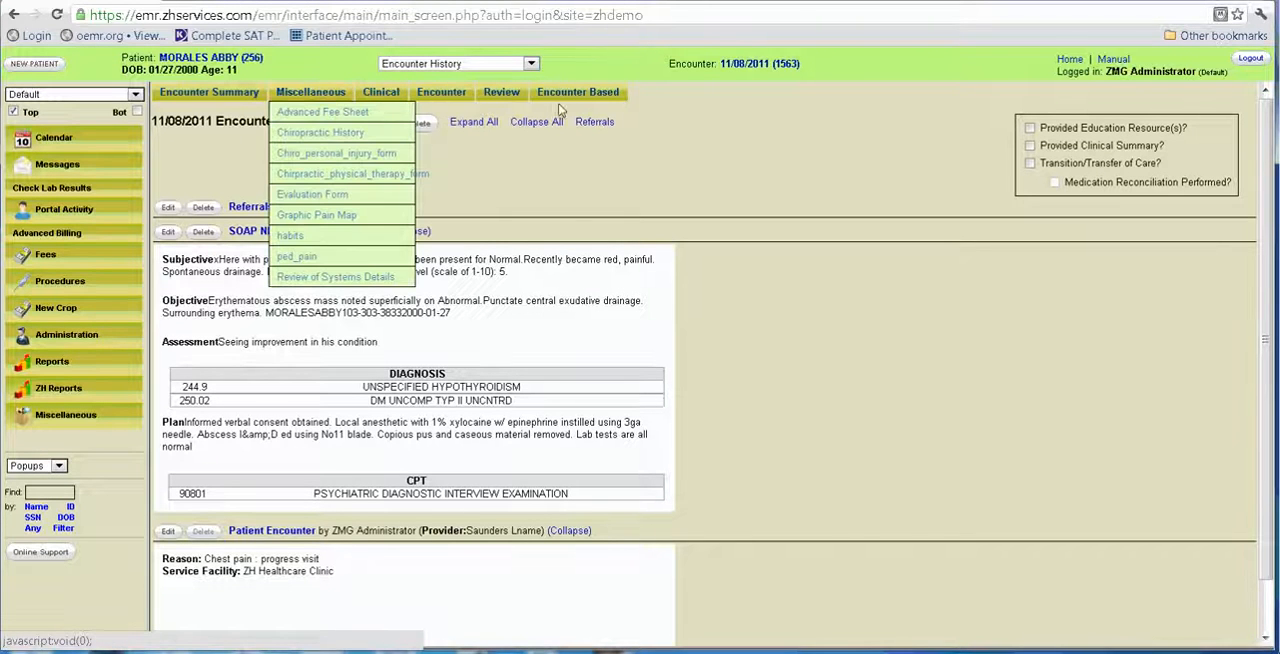
left_click(443, 100)
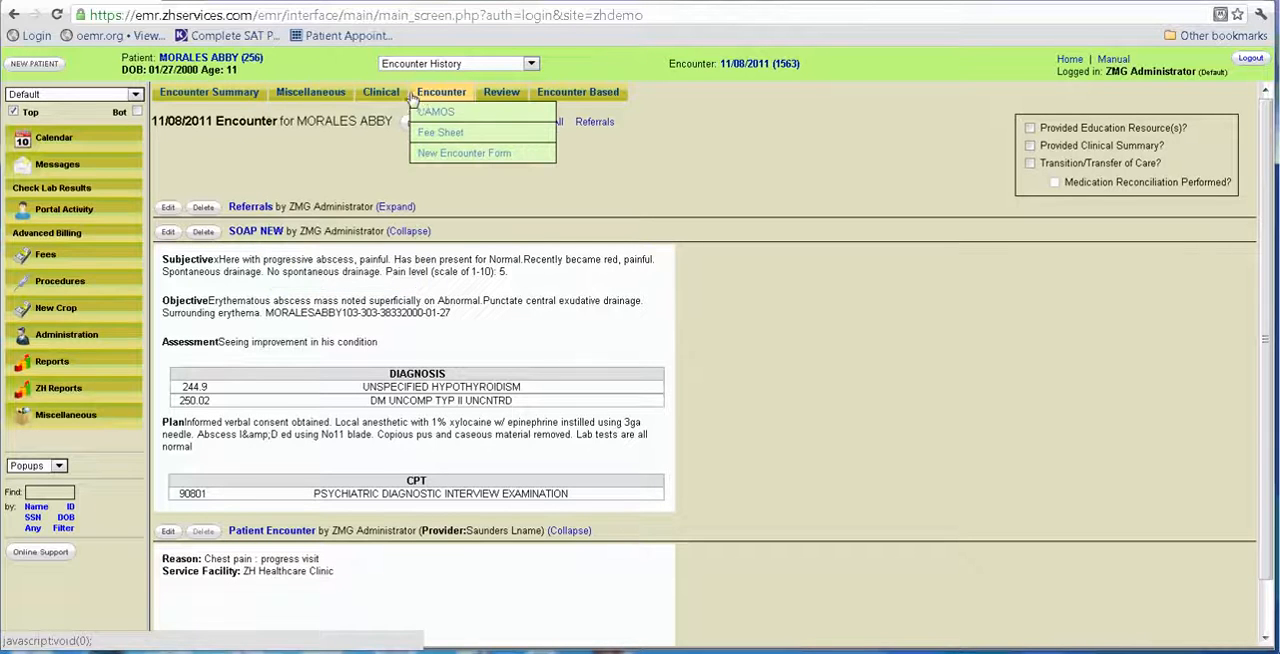
left_click(440, 131)
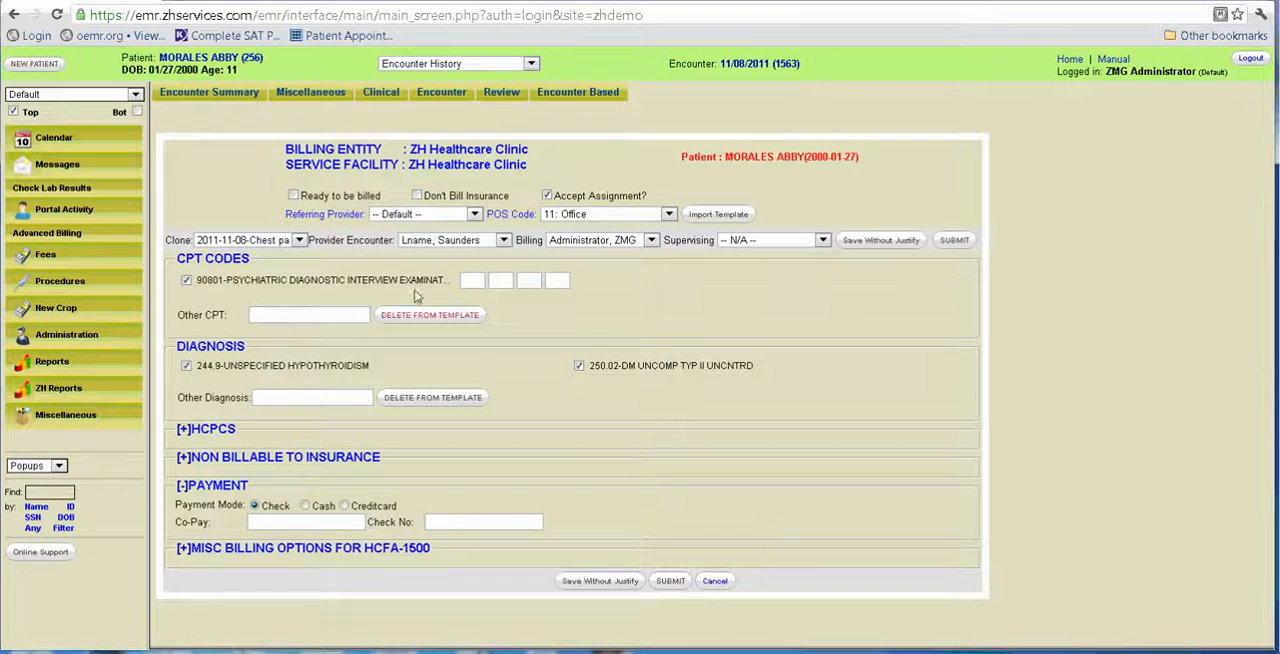
Mark the fee sheet as ready to be billed, submit it and justify CPT 90801 with diagnoses 244.9 and 250.02.
left_click(294, 196)
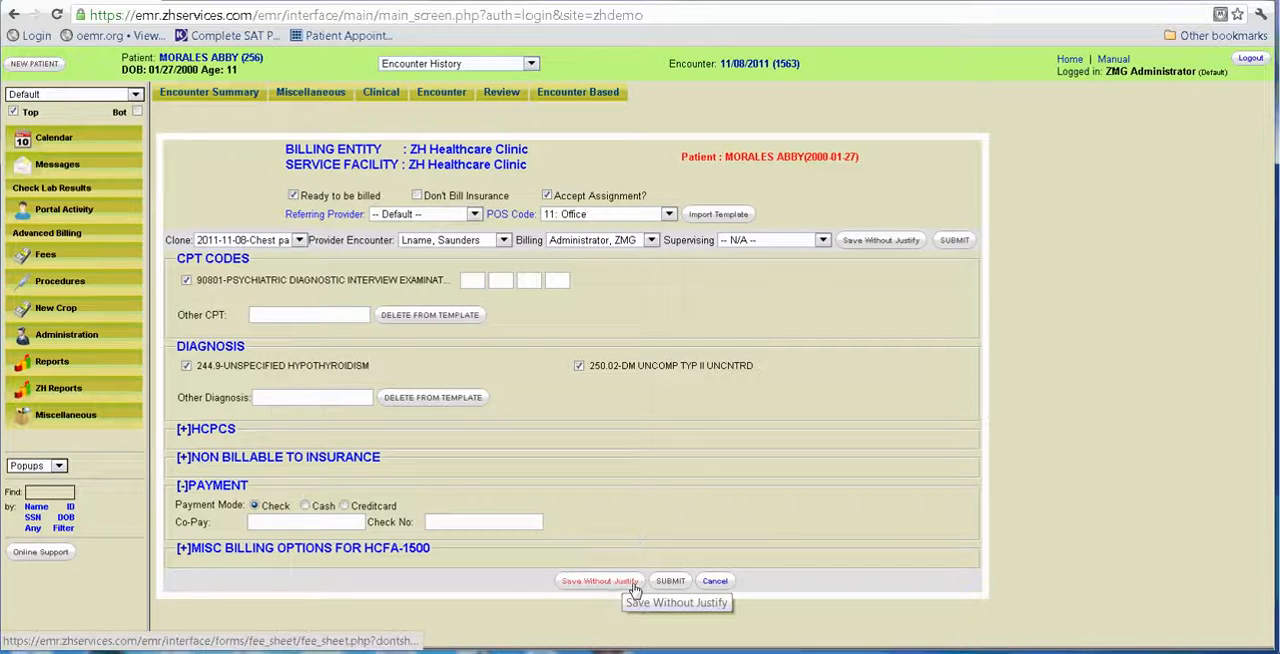
left_click(684, 582)
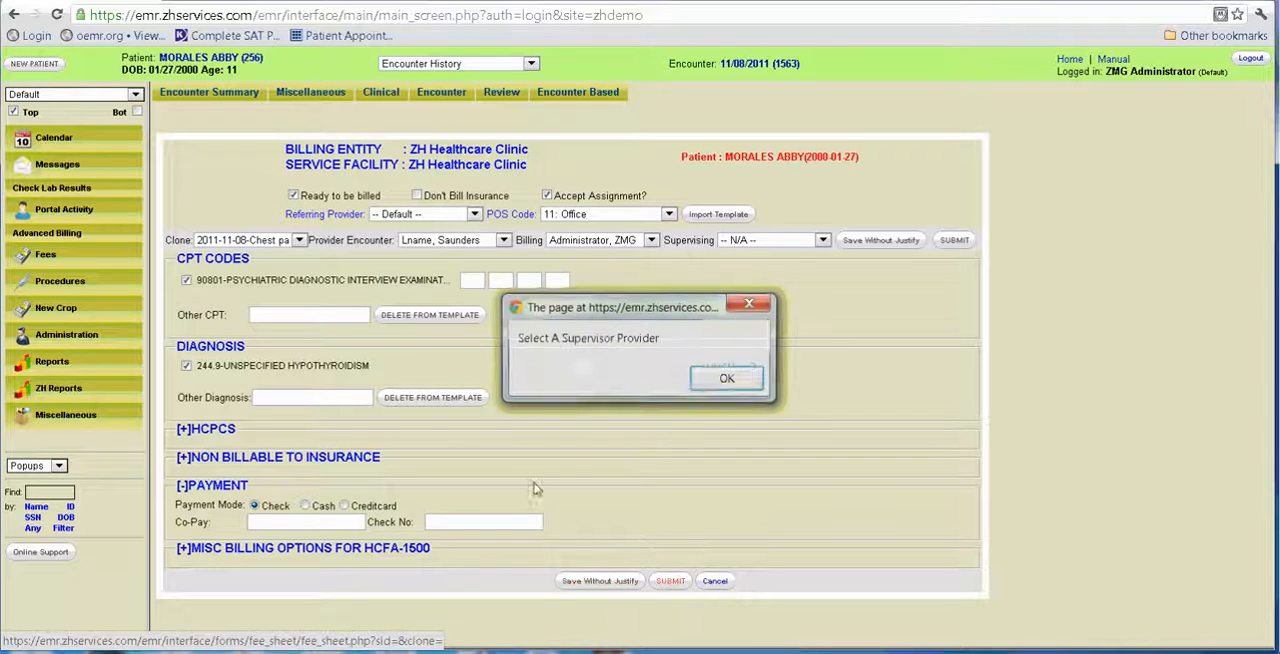
key("Return")
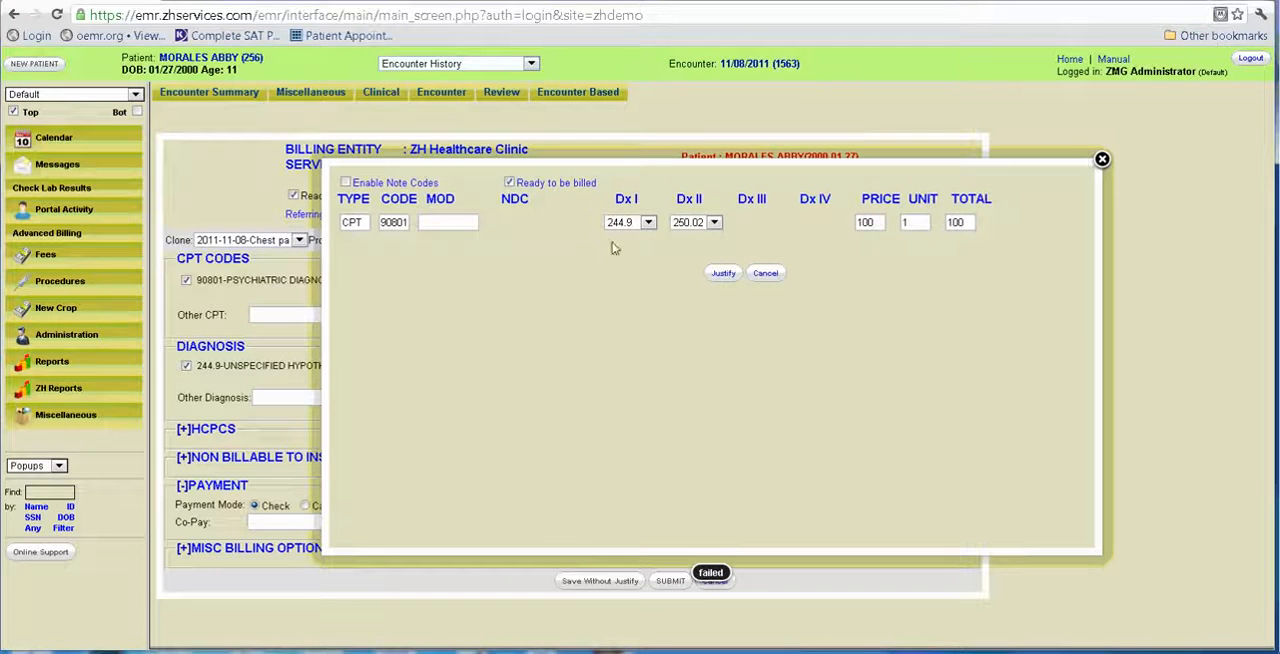
left_click(731, 273)
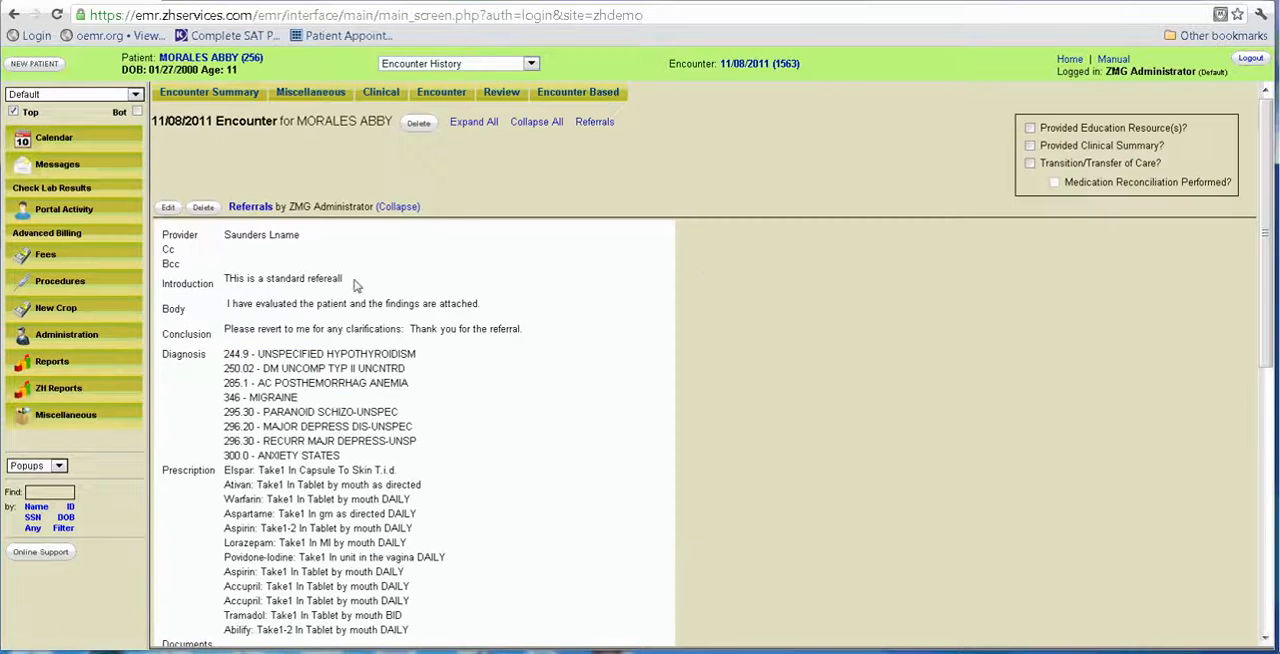
Reopen the fee sheet, set the supervising provider to the encounter's provider, and submit it with the justification of CPT 90801.
mouse_move(440, 110)
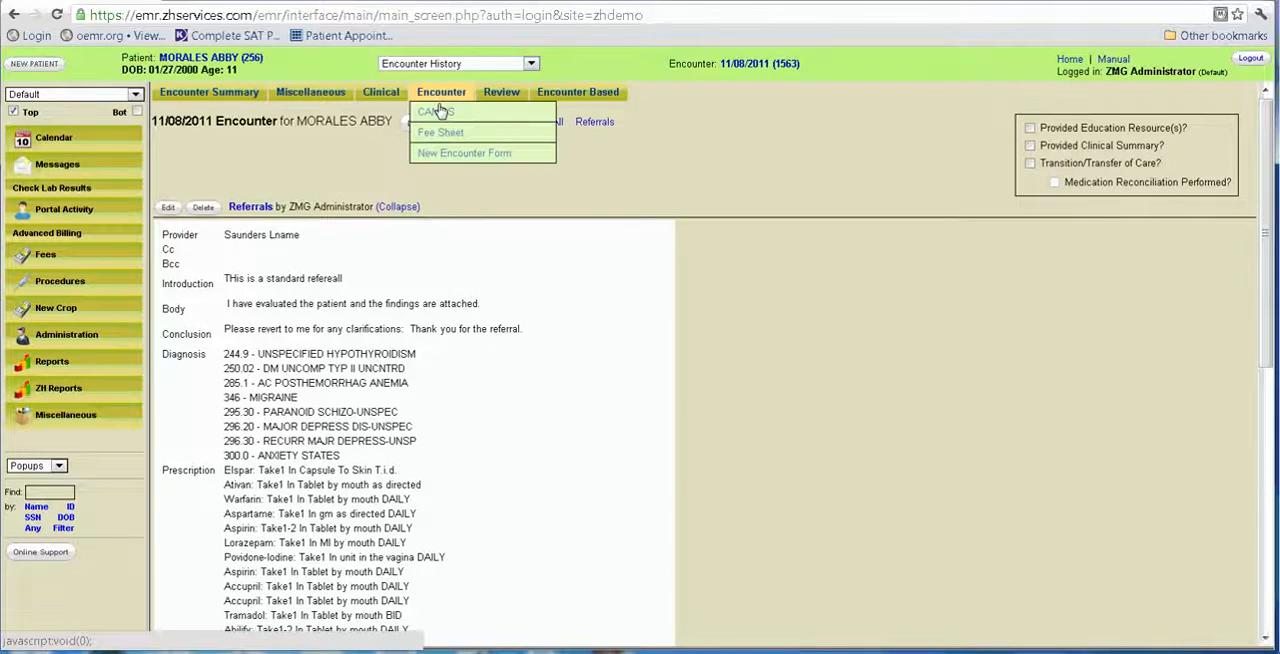
left_click(440, 132)
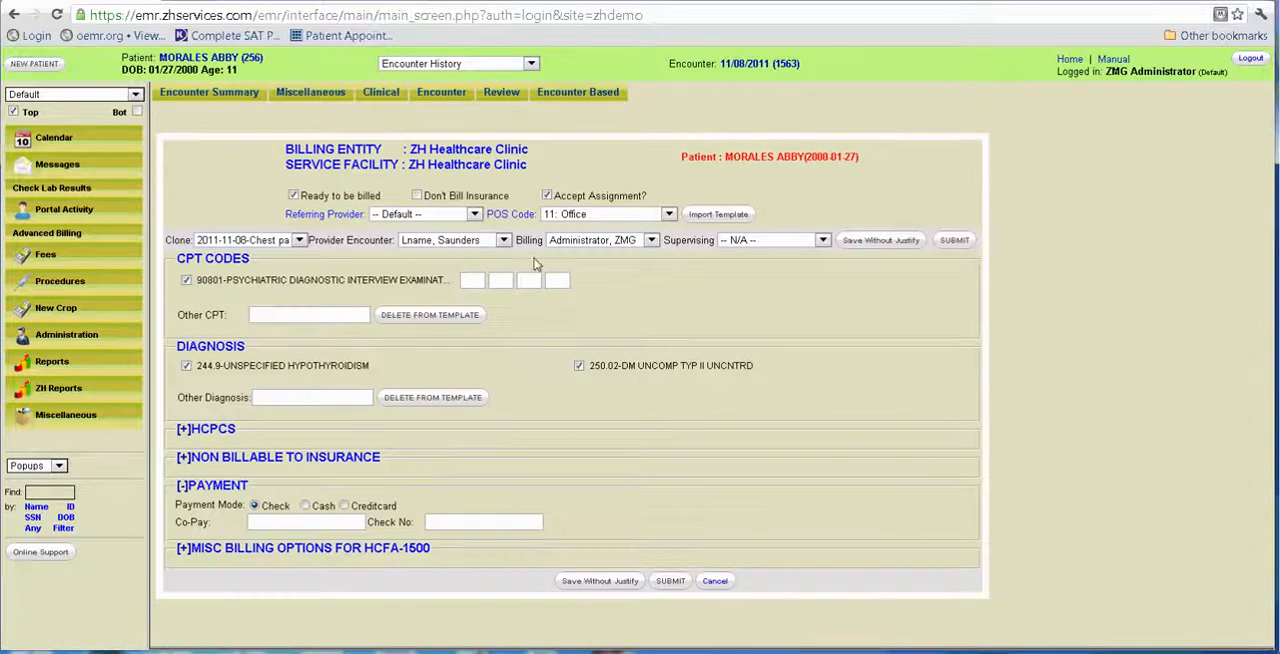
left_click(475, 215)
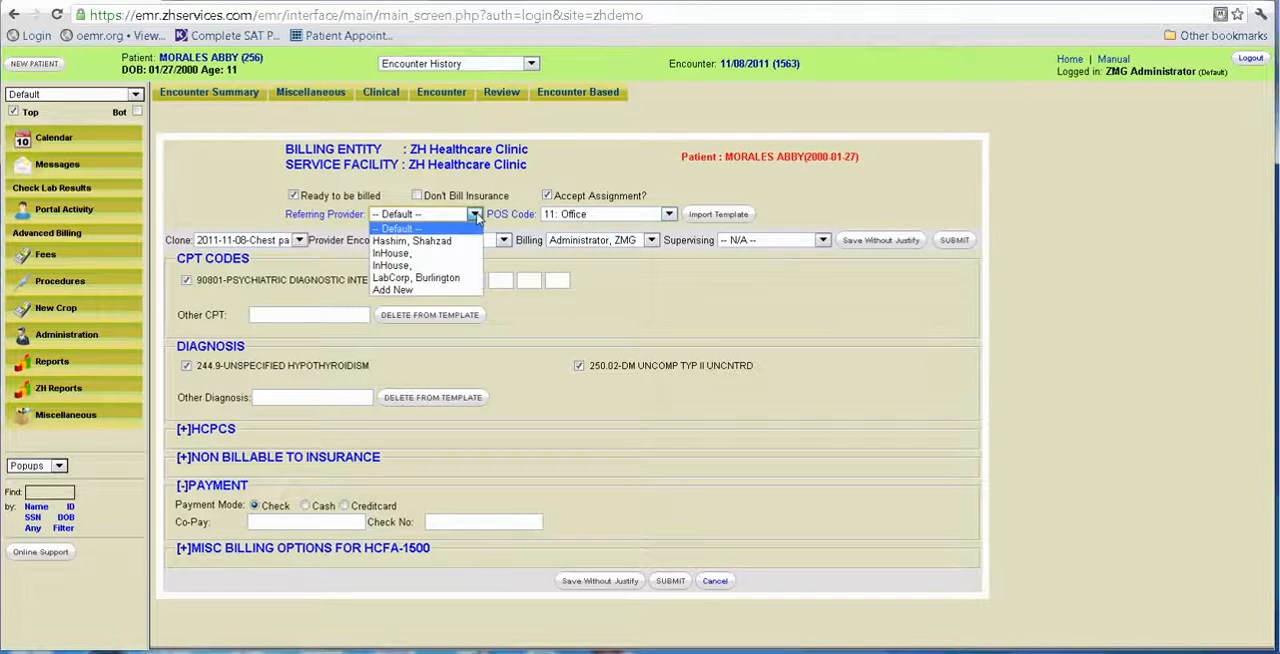
left_click(656, 292)
left_click(808, 241)
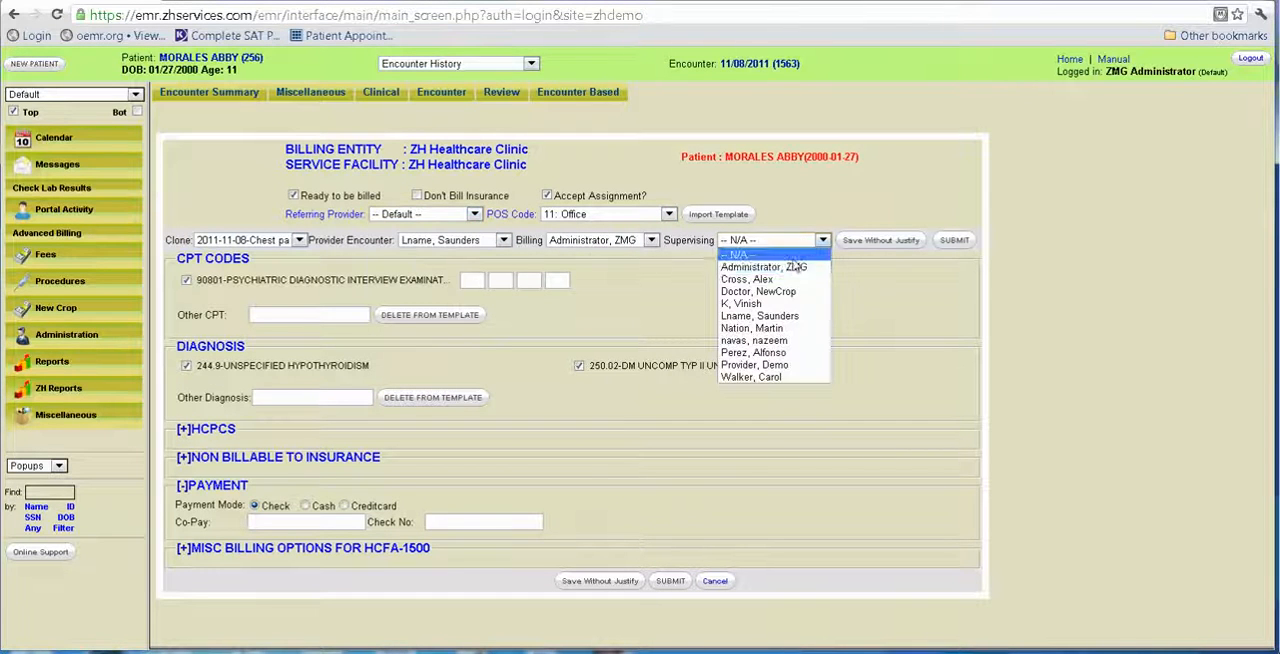
left_click(789, 316)
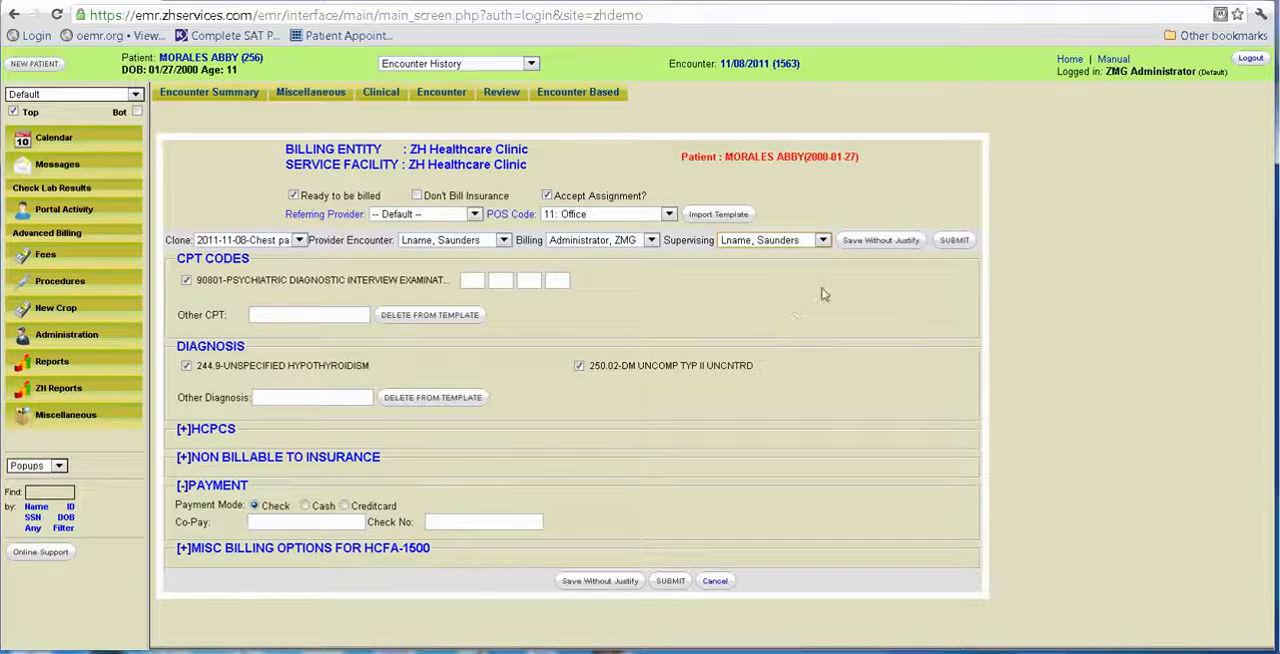
left_click(954, 242)
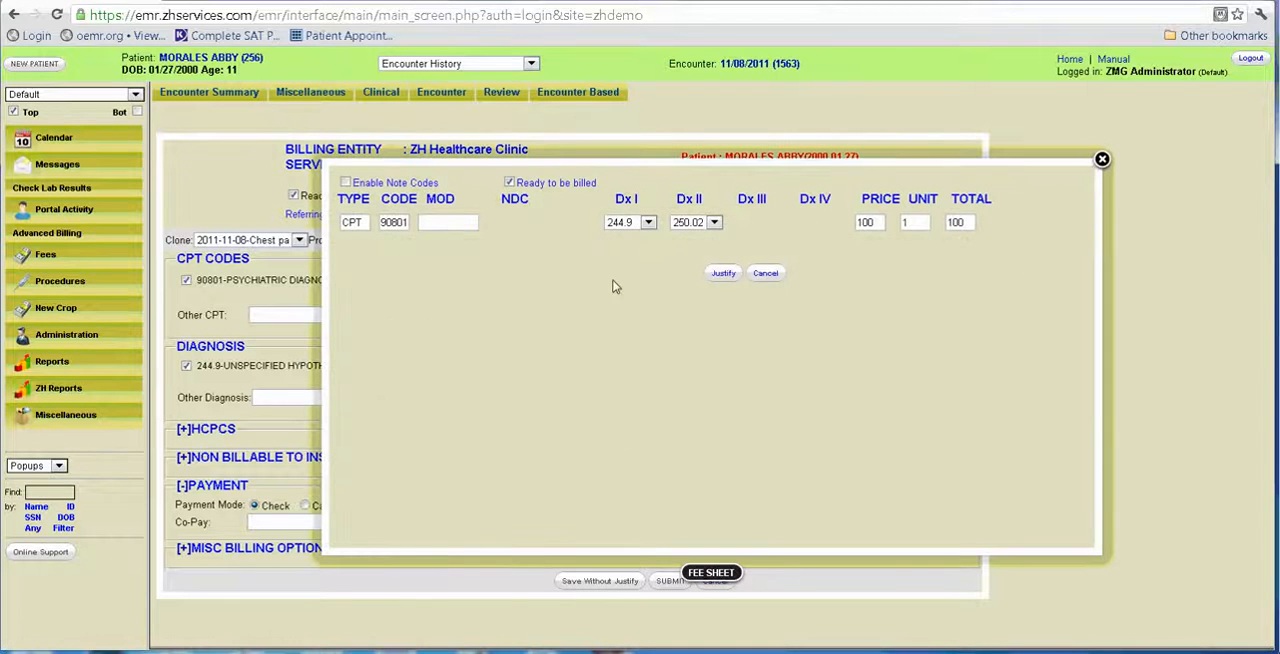
left_click(723, 276)
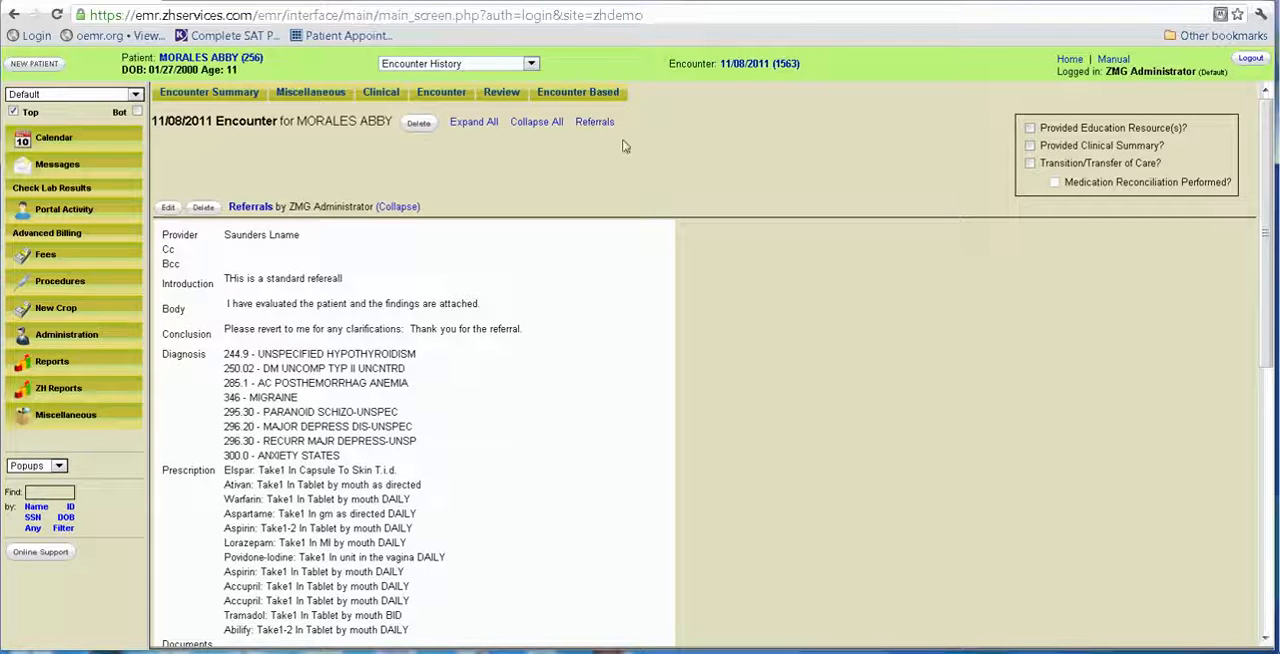
mouse_move(590, 94)
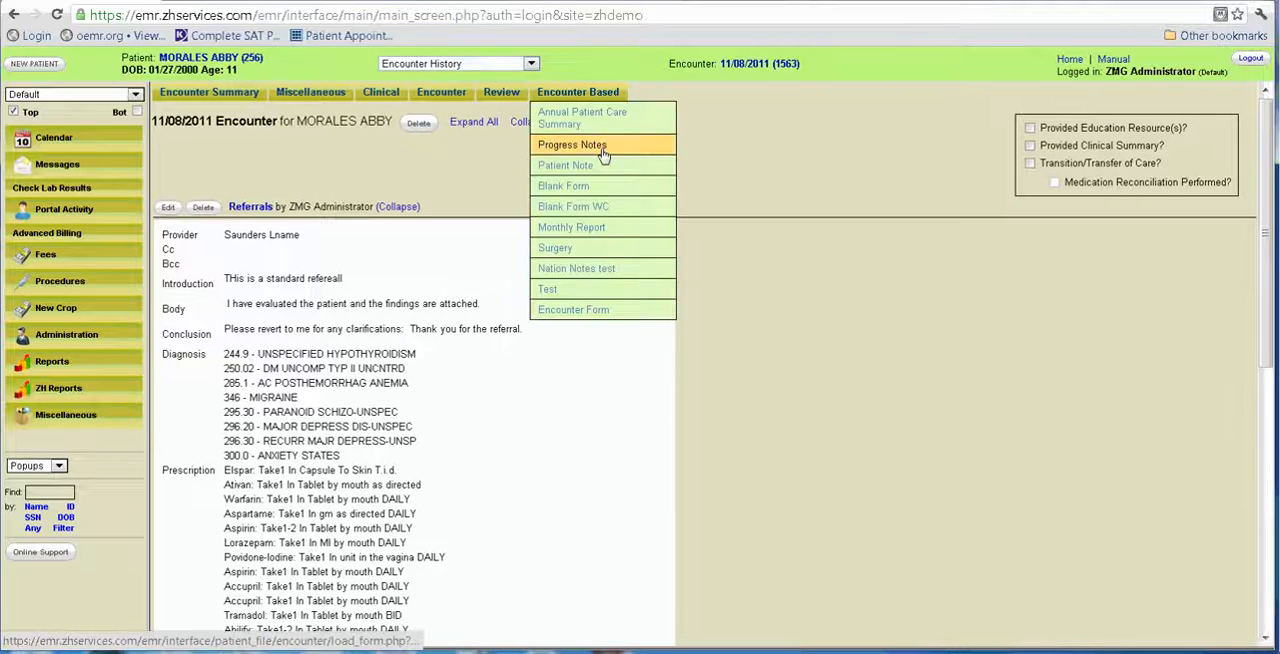